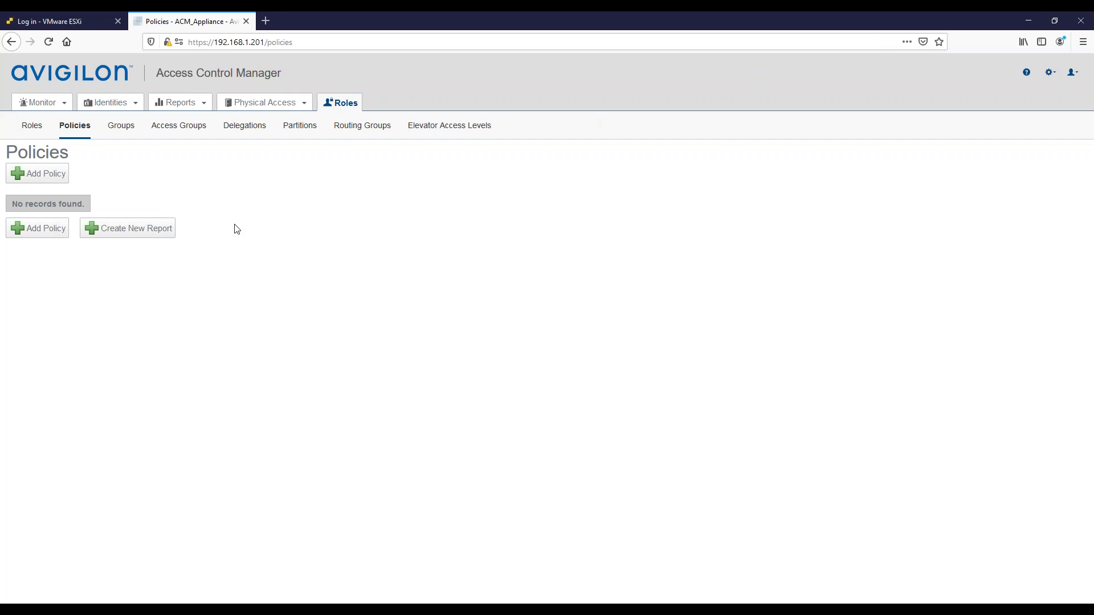
- Open the Front Door's parameters for editing, set its Custom Mode to Unlocked and view the Custom Schedule options
{"action": "left_click", "coordinate": [271, 102]}
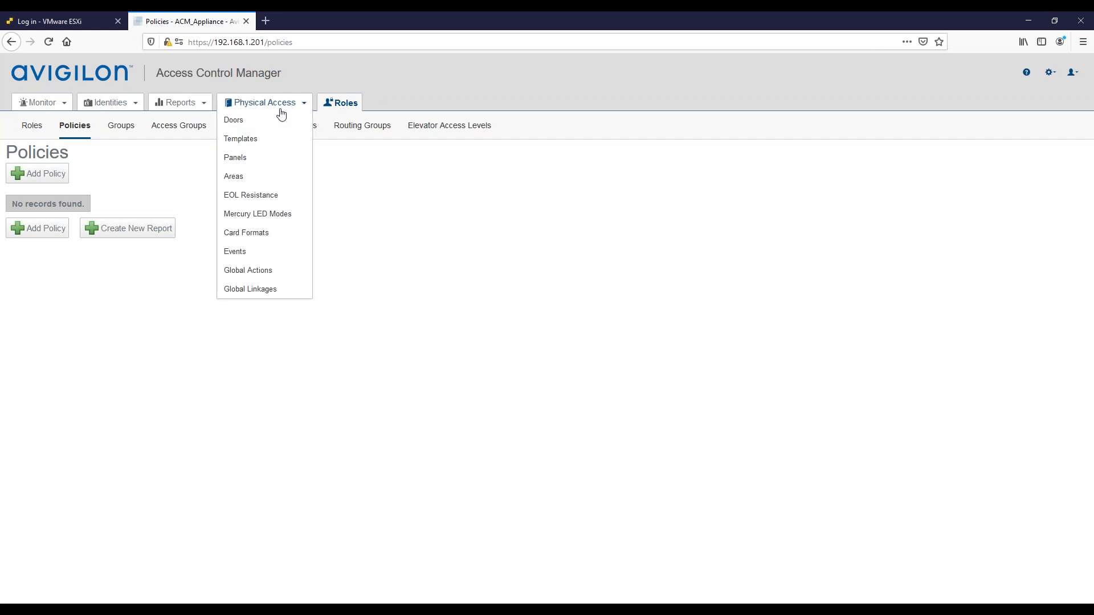
{"action": "left_click", "coordinate": [246, 121]}
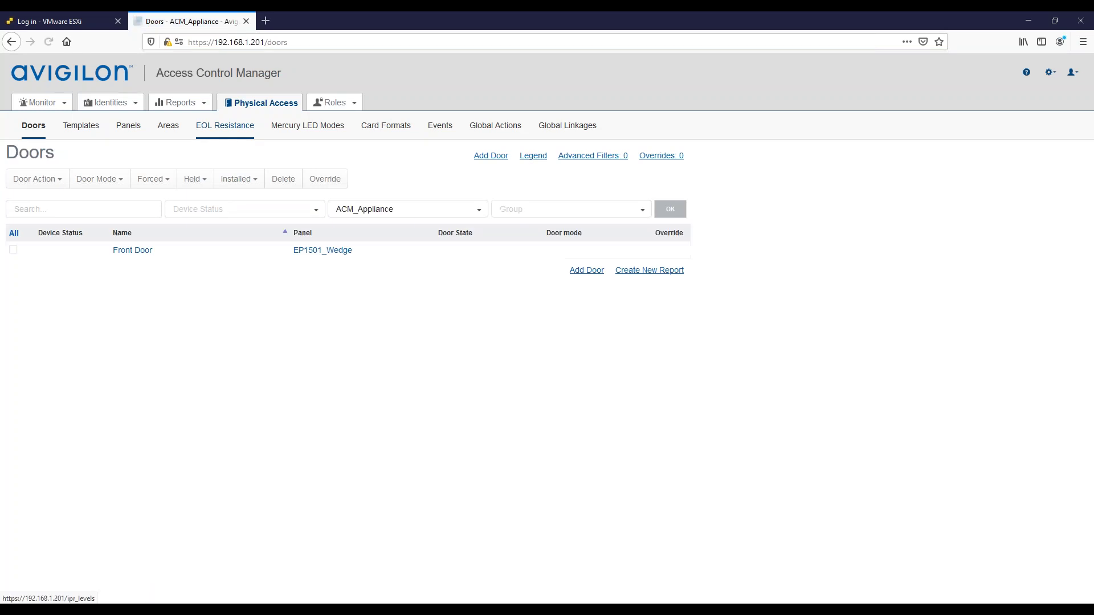
{"action": "left_click", "coordinate": [135, 251]}
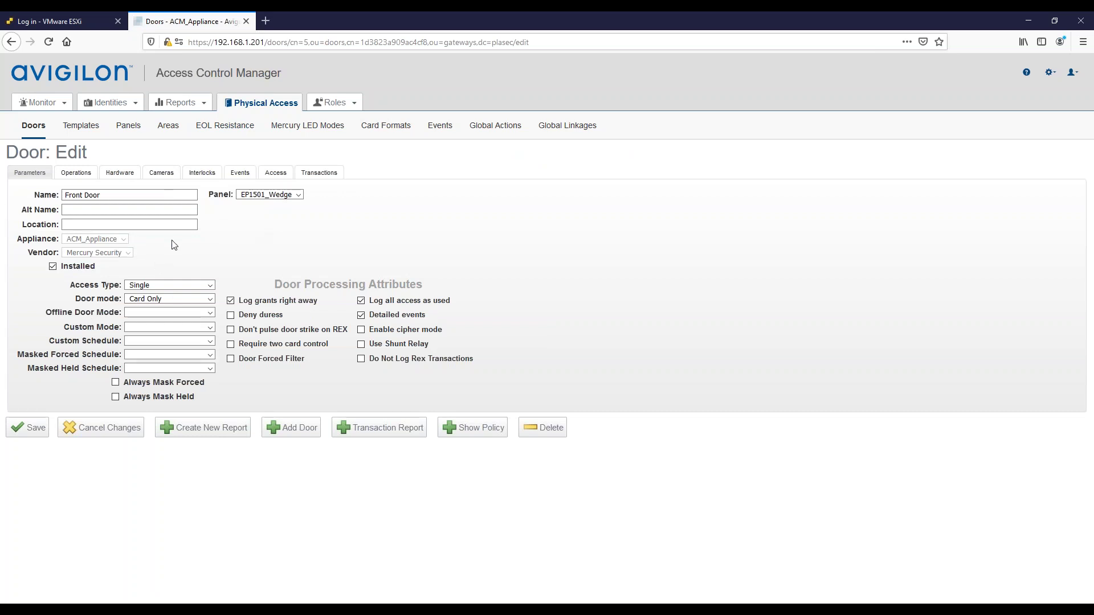
{"action": "left_click", "coordinate": [134, 327]}
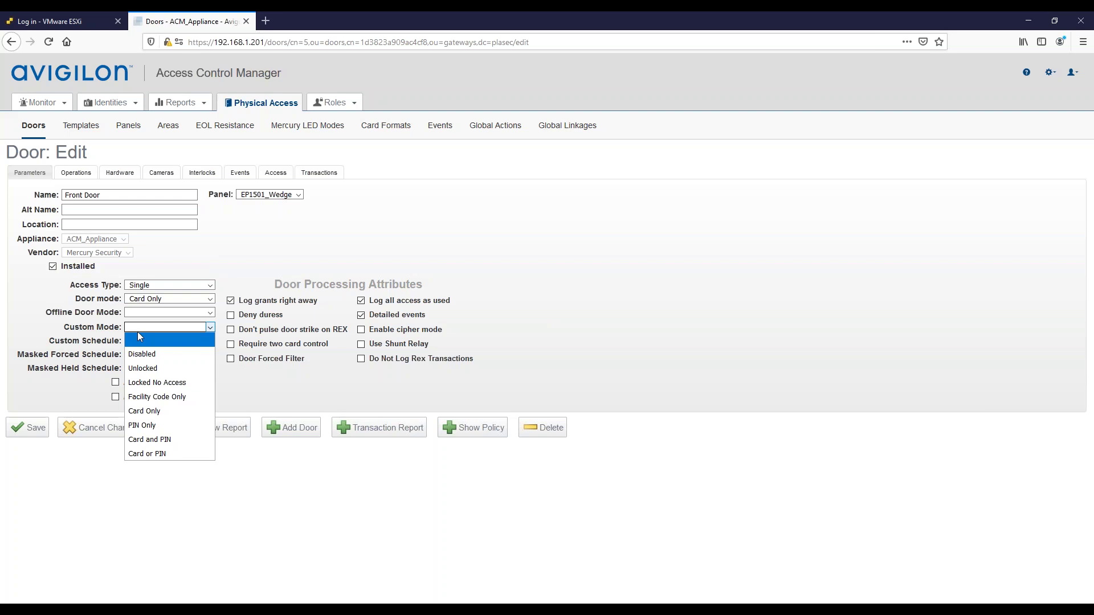
{"action": "left_click", "coordinate": [140, 370]}
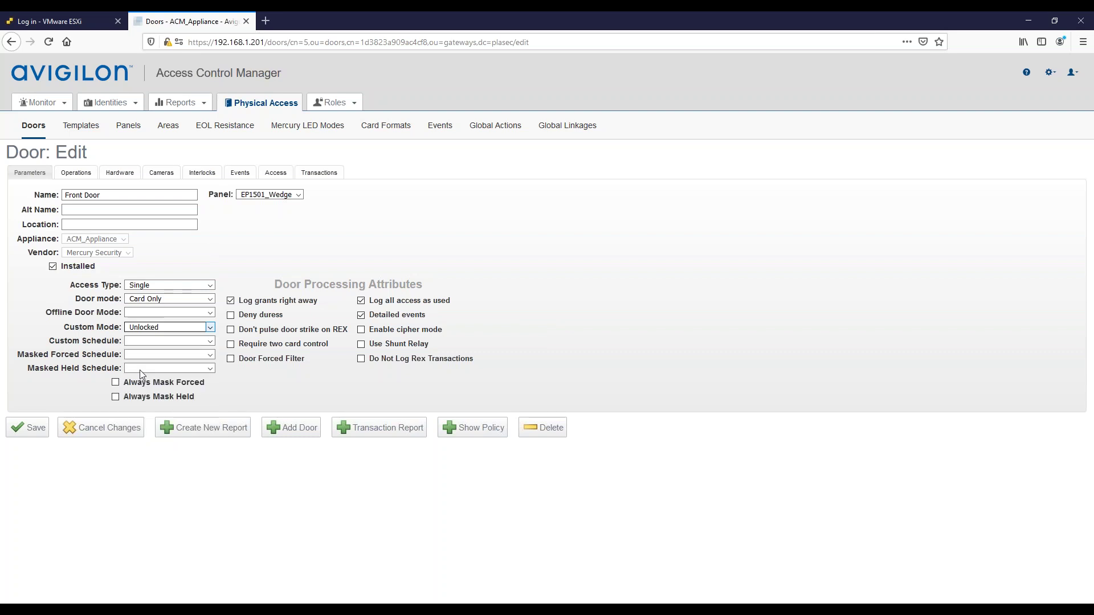
{"action": "left_click", "coordinate": [155, 341]}
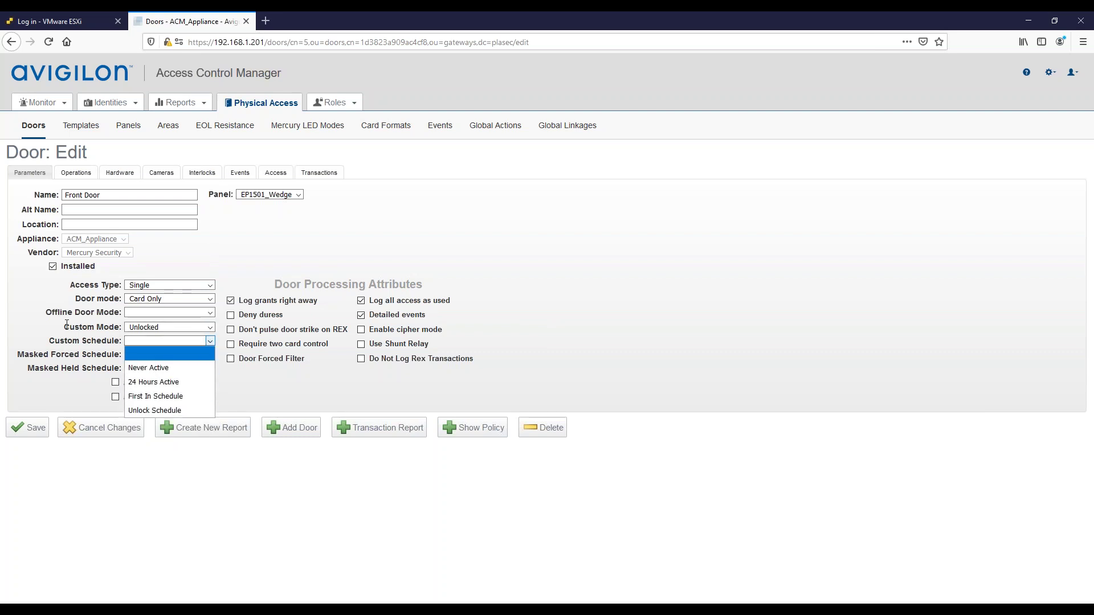
- Reset the Front Door's Custom Mode to blank and save the door
{"action": "left_click", "coordinate": [166, 328]}
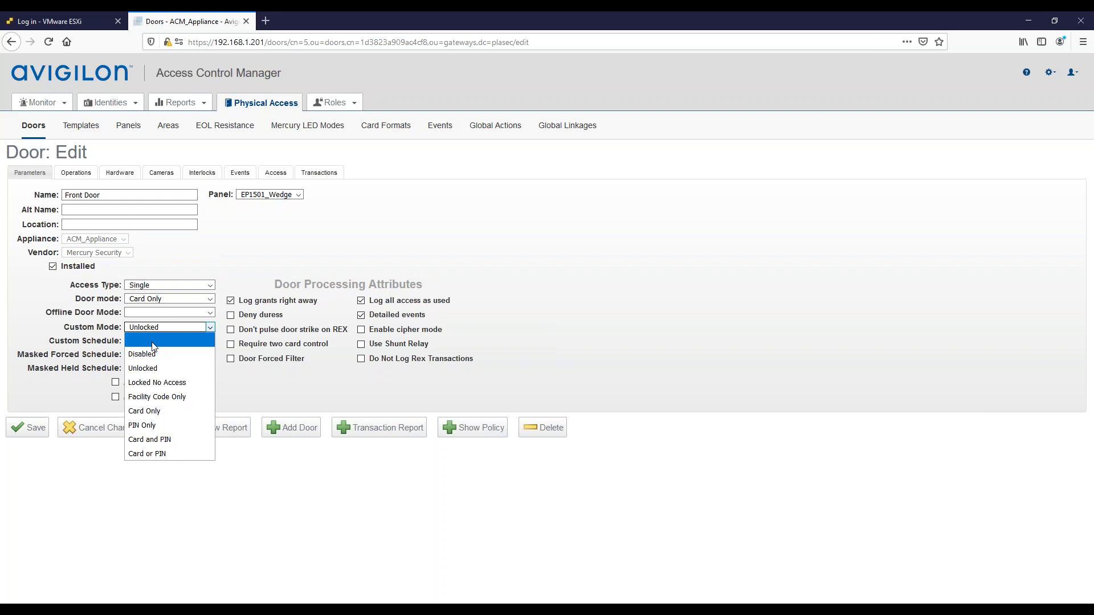
{"action": "left_click", "coordinate": [301, 261]}
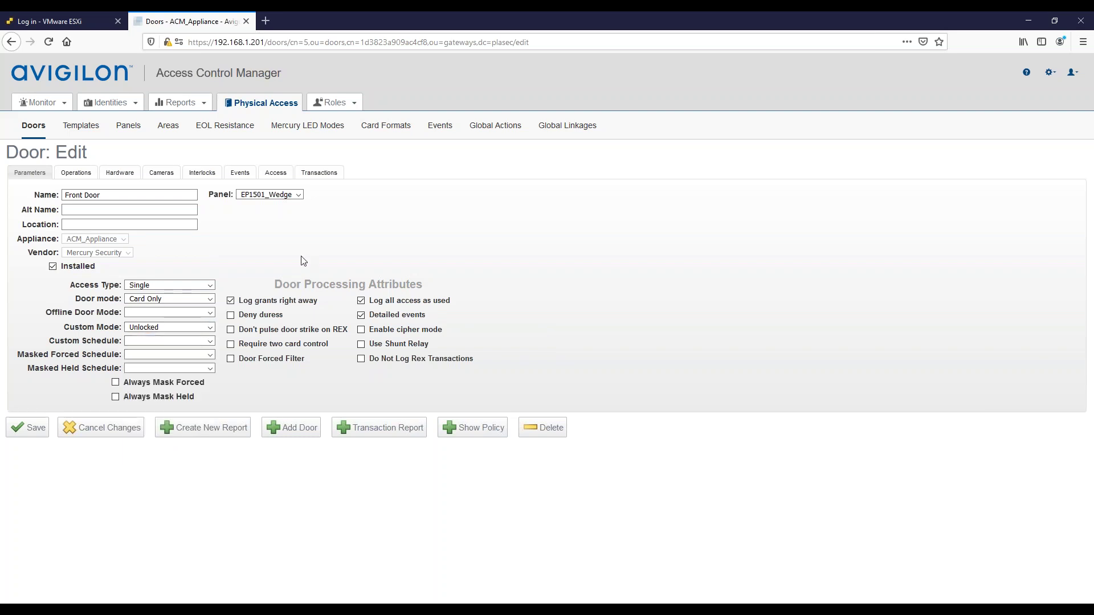
{"action": "left_click", "coordinate": [193, 333]}
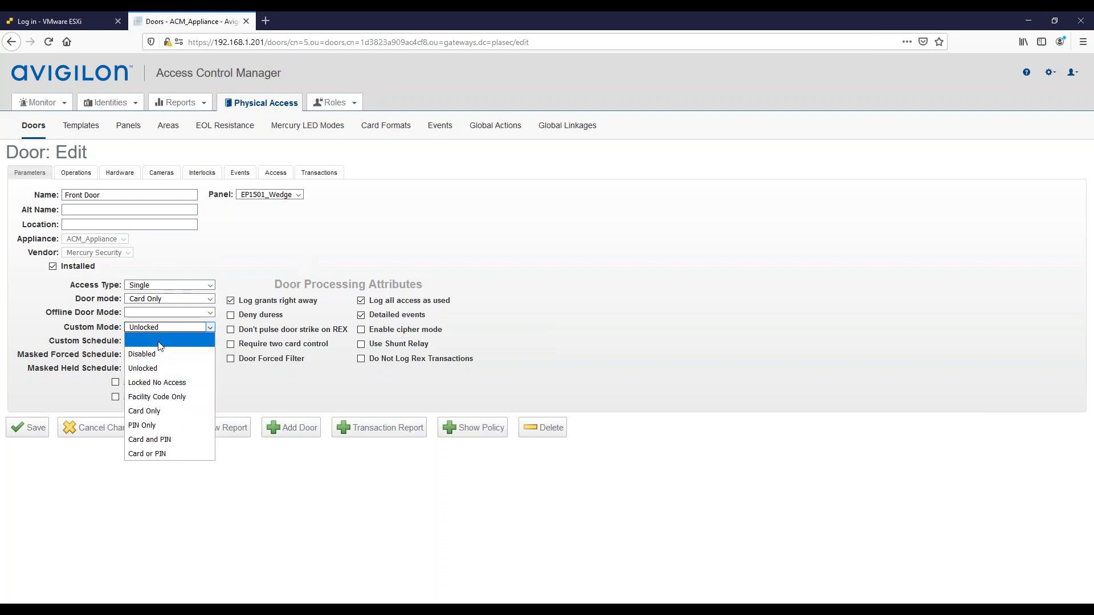
{"action": "left_click", "coordinate": [166, 341]}
{"action": "left_click", "coordinate": [25, 434]}
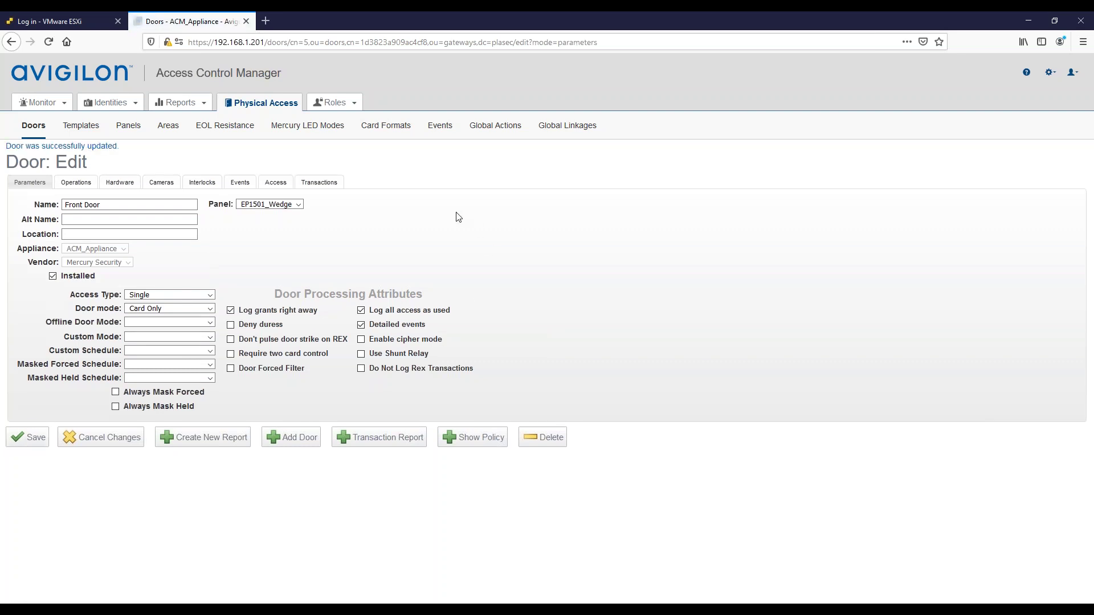
- Create and save a policy named "Door Unlock Schdule Policy" with the Door option enabled
{"action": "left_click", "coordinate": [341, 104]}
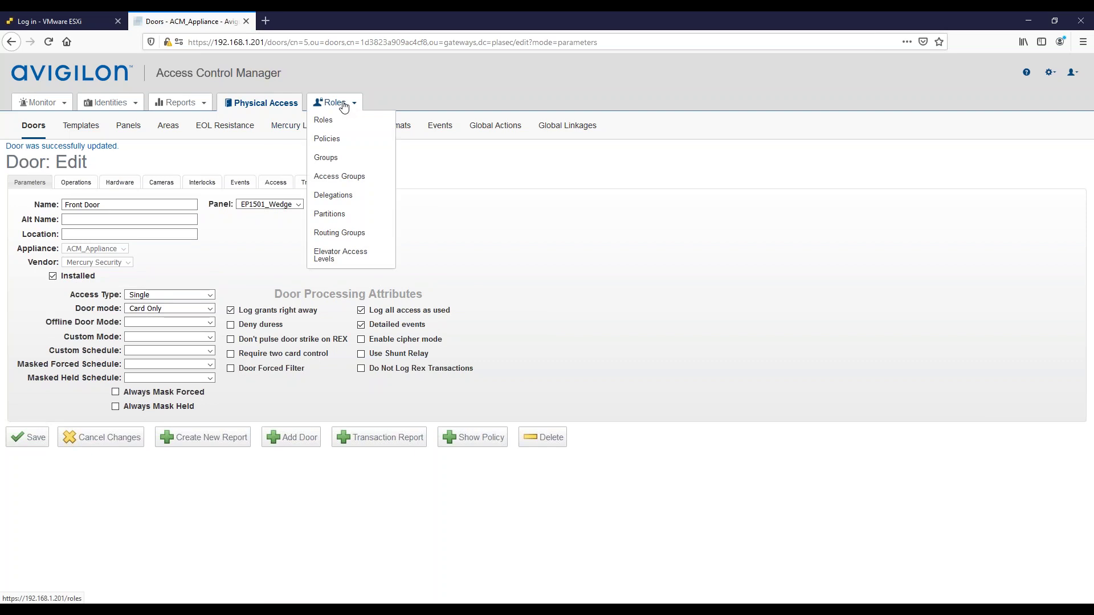
{"action": "left_click", "coordinate": [335, 146]}
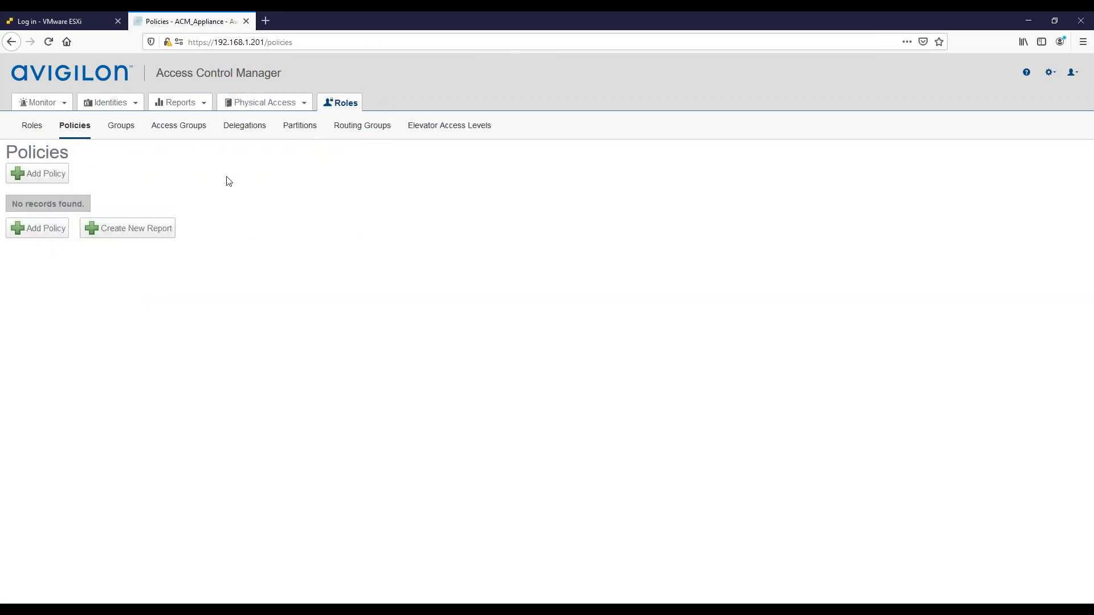
{"action": "left_click", "coordinate": [43, 180]}
{"action": "left_click", "coordinate": [66, 194]}
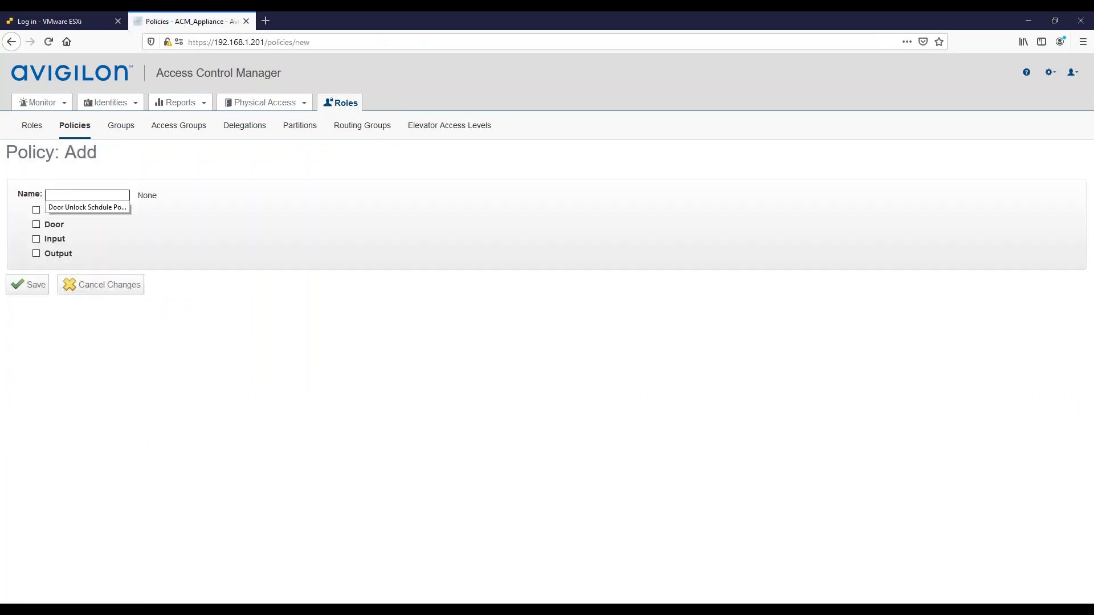
{"action": "left_click", "coordinate": [73, 208]}
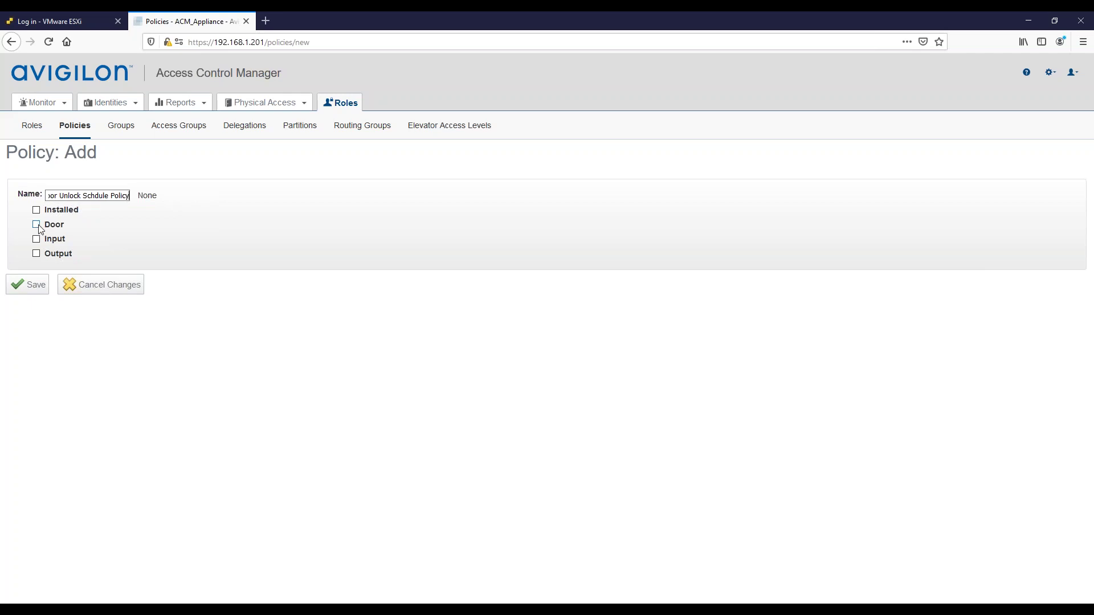
{"action": "left_click", "coordinate": [31, 285]}
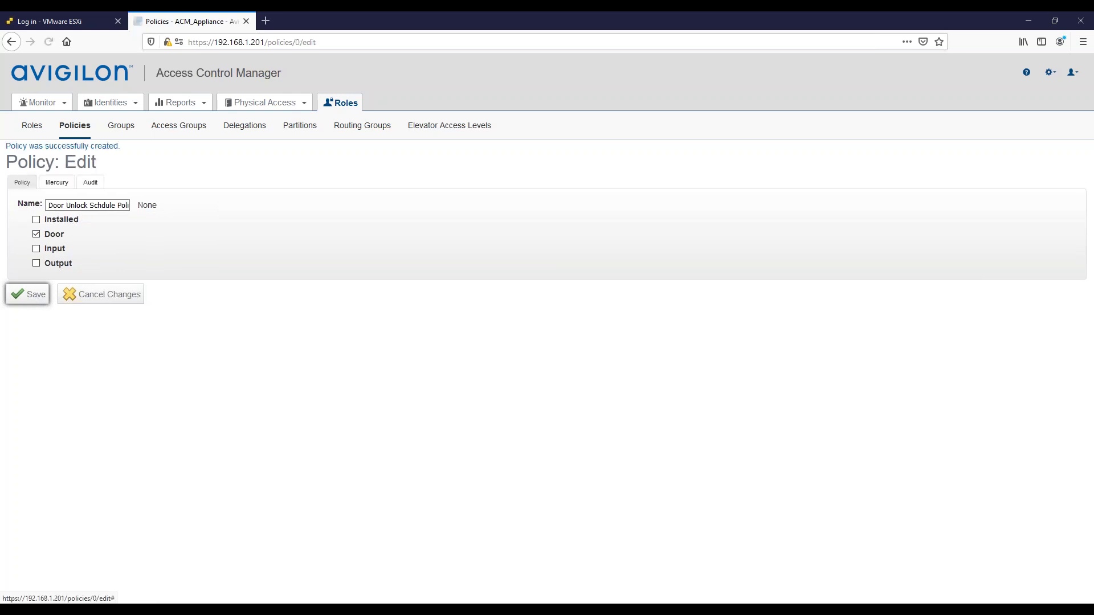
- Set the policy's Mercury door settings to access type Single, Custom Mode Unlocked and Custom Schedule "Unlock Schedule", and save them
{"action": "left_click_drag", "start_coordinate": [61, 186], "coordinate": [73, 185]}
{"action": "left_click", "coordinate": [58, 183]}
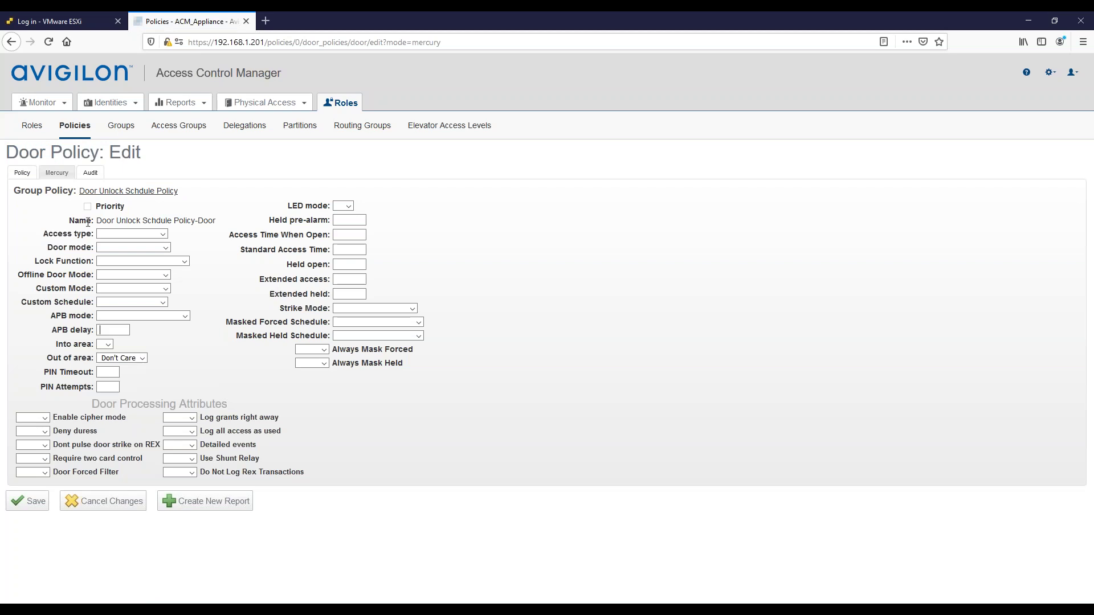
{"action": "left_click", "coordinate": [123, 234]}
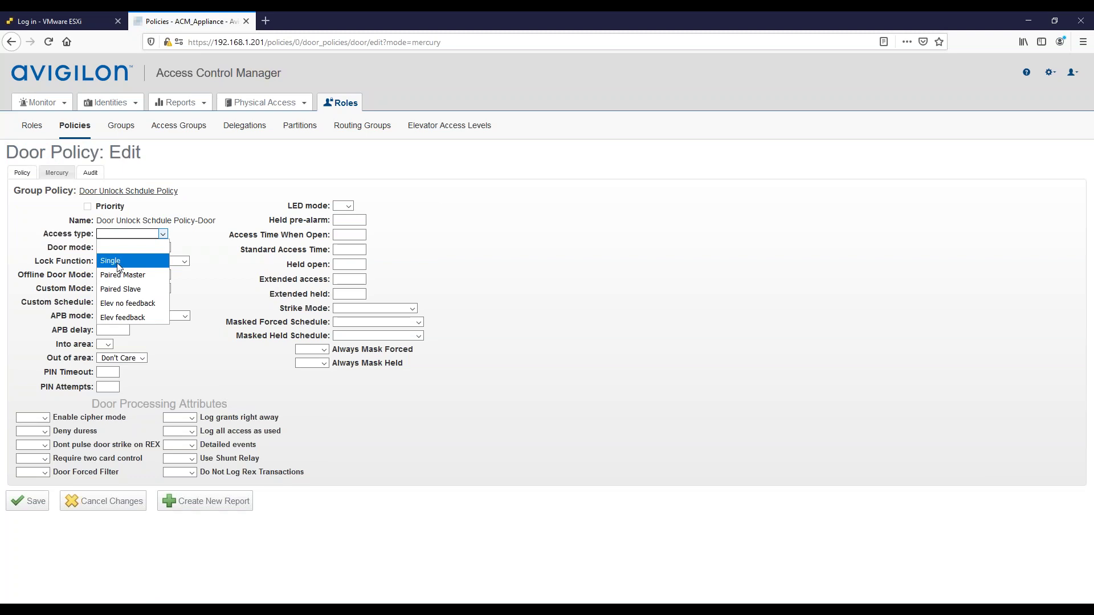
{"action": "left_click", "coordinate": [119, 261]}
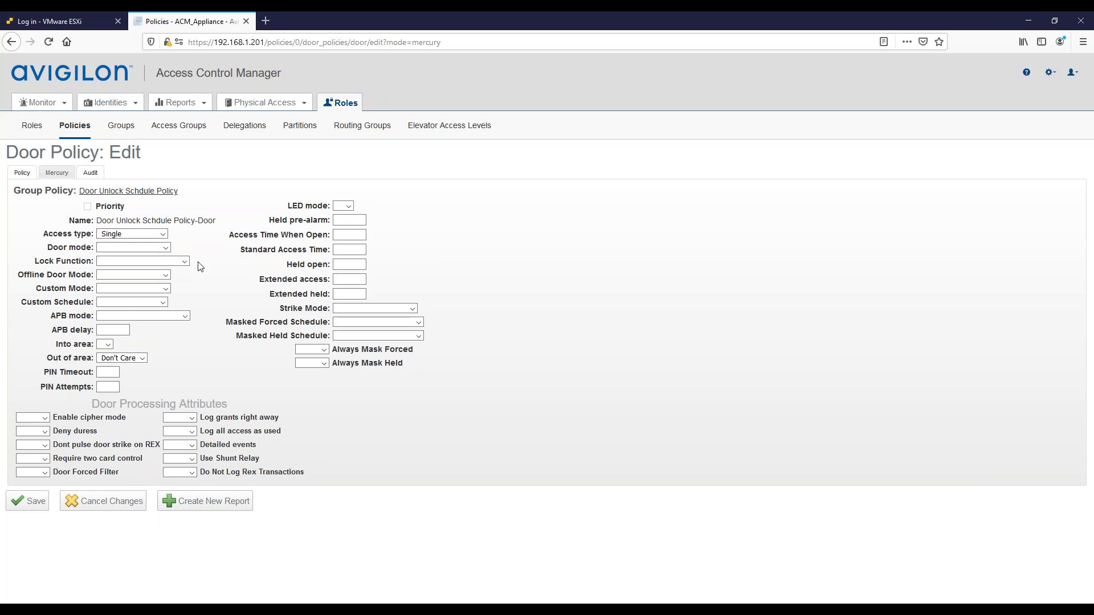
{"action": "left_click", "coordinate": [162, 290]}
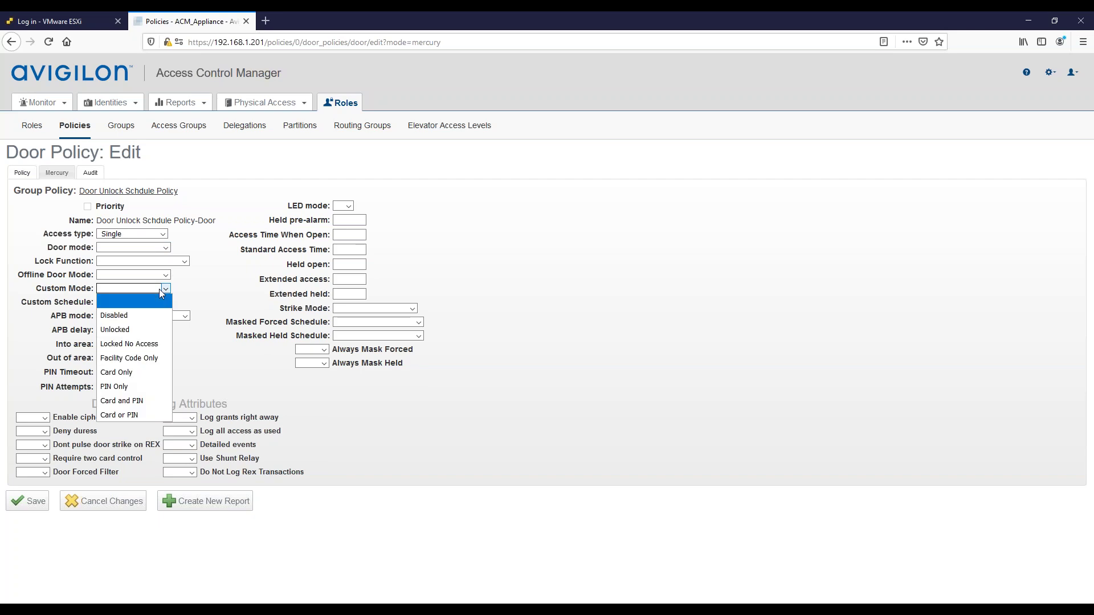
{"action": "left_click", "coordinate": [131, 330]}
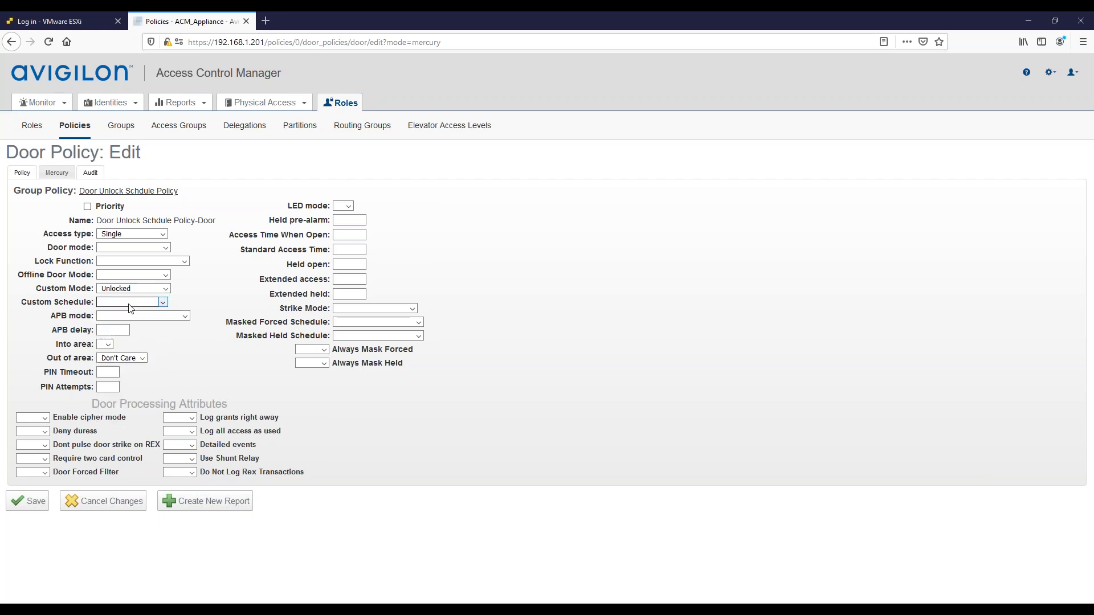
{"action": "left_click", "coordinate": [130, 303]}
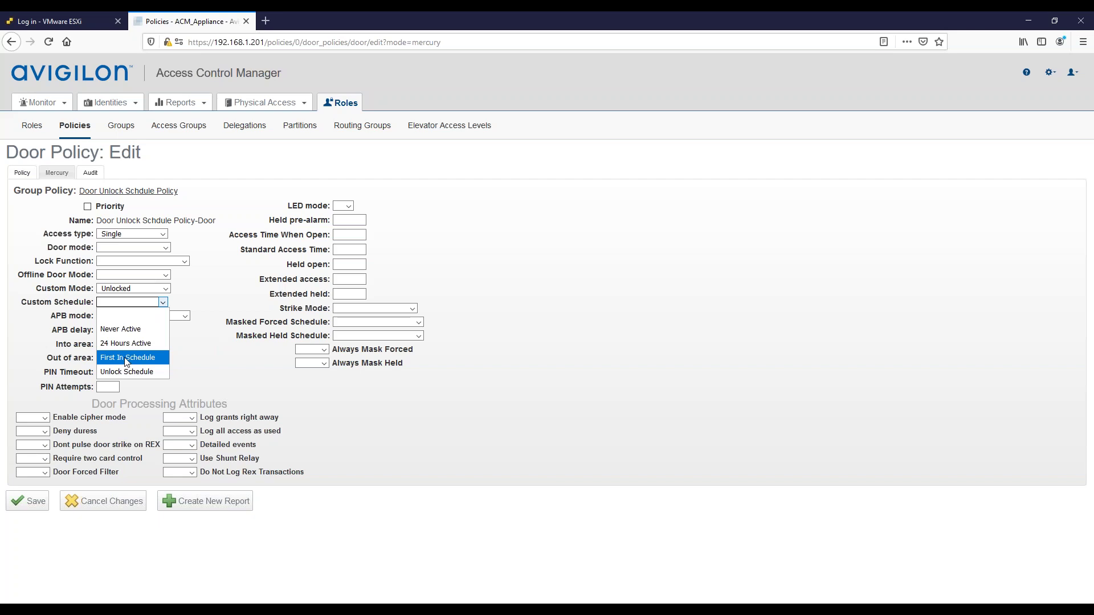
{"action": "left_click", "coordinate": [124, 373]}
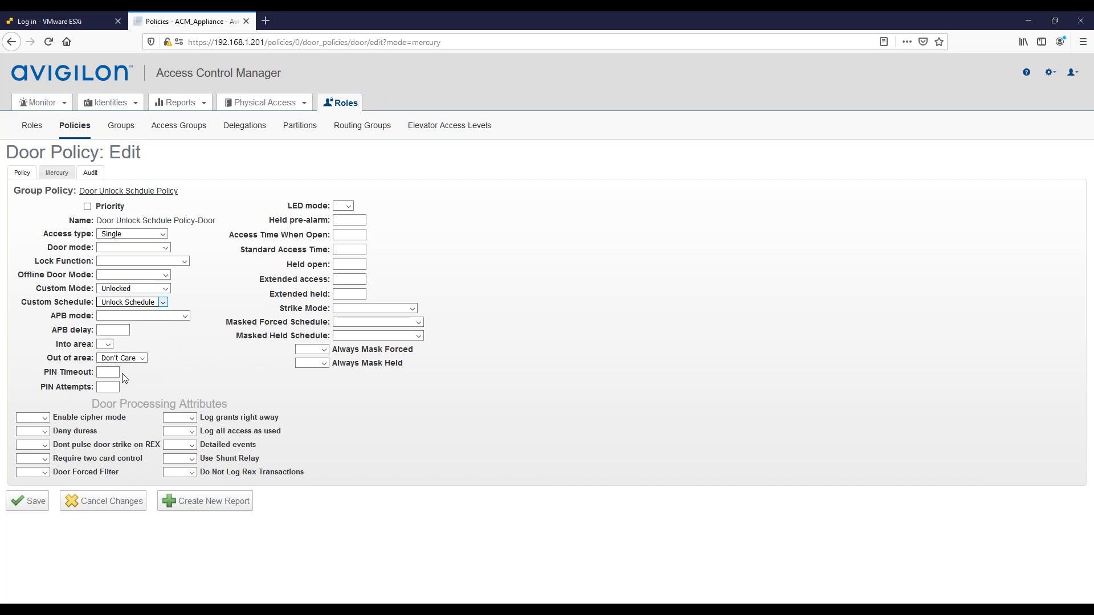
{"action": "left_click", "coordinate": [26, 505]}
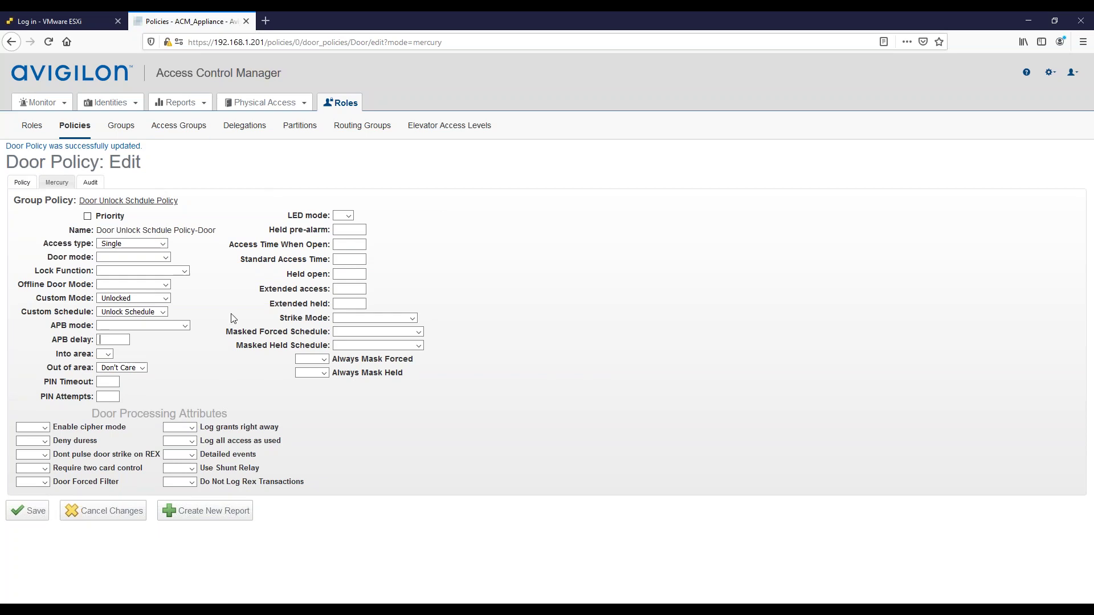
- Create and save a new group named "Unlock Schedule Door"
{"action": "left_click", "coordinate": [118, 131]}
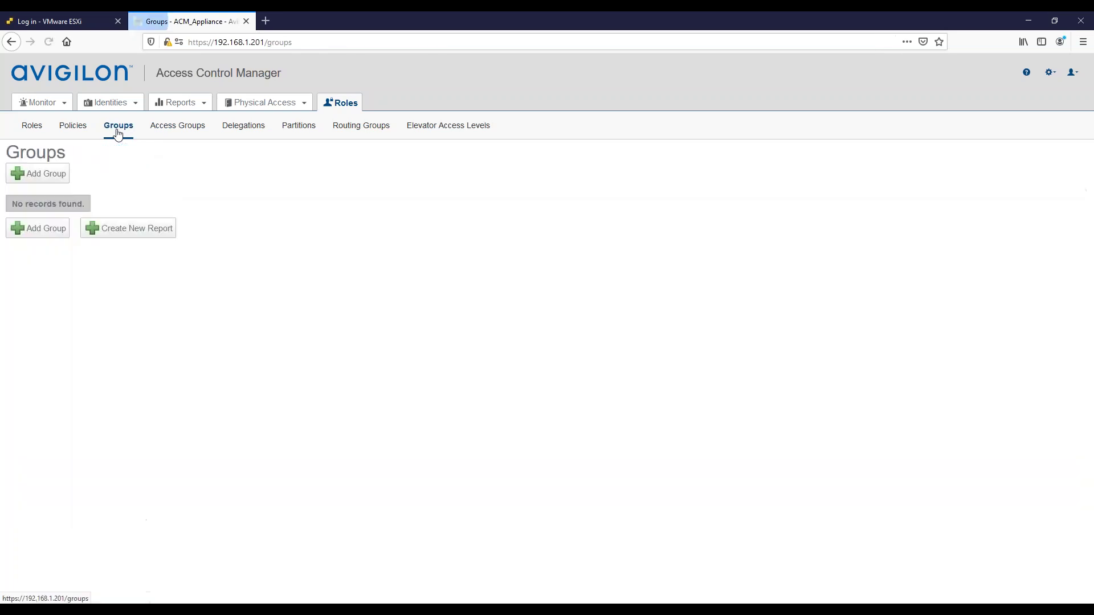
{"action": "left_click", "coordinate": [45, 182]}
{"action": "left_click", "coordinate": [60, 195]}
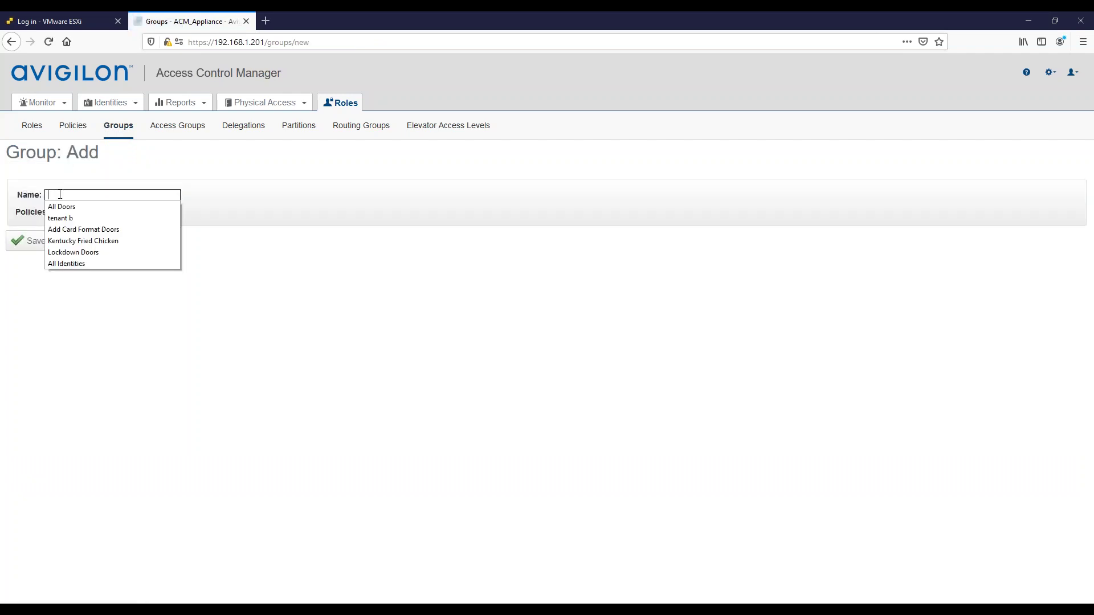
{"action": "type", "text": "Unlock Schedule Door"}
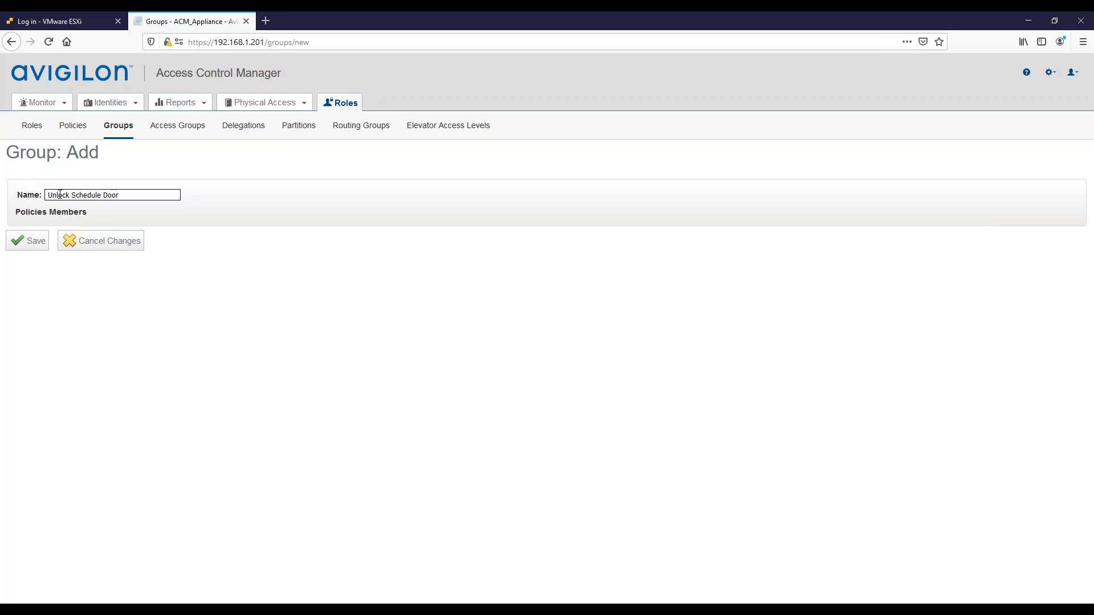
{"action": "type", "text": "s"}
{"action": "left_click", "coordinate": [33, 254]}
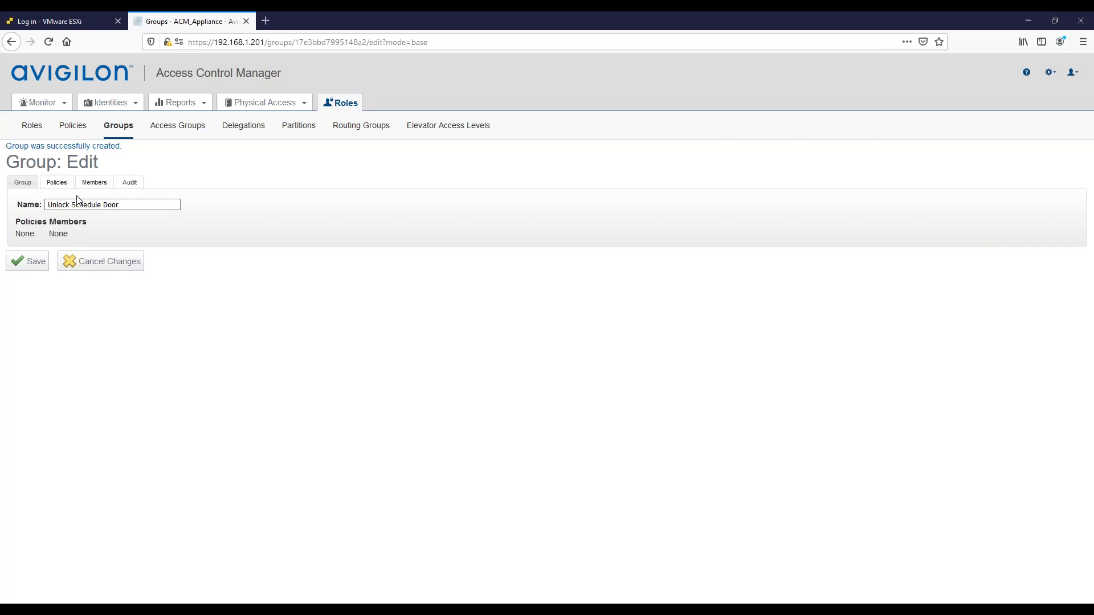
- Assign the "Door Unlock Schdule Policy" to the new group and save the group
{"action": "left_click", "coordinate": [56, 185]}
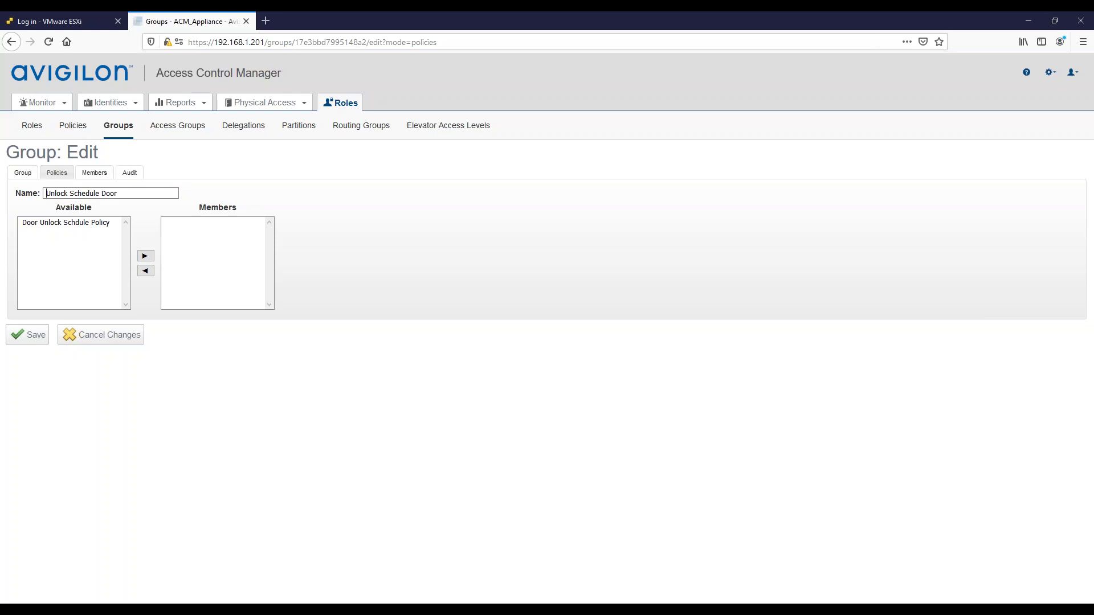
{"action": "left_click", "coordinate": [63, 225]}
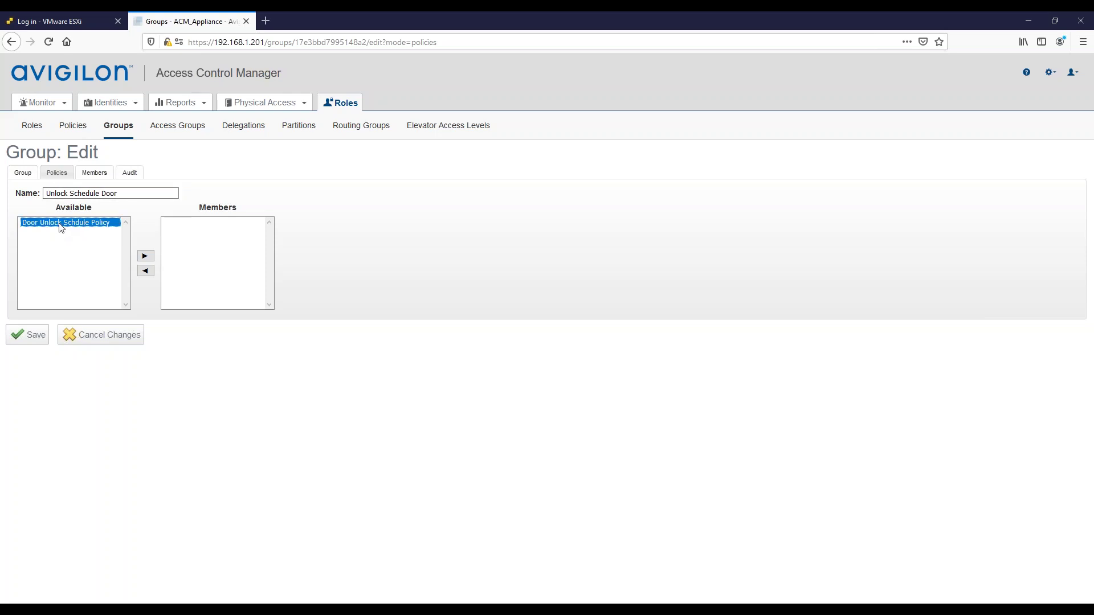
{"action": "left_click", "coordinate": [143, 258]}
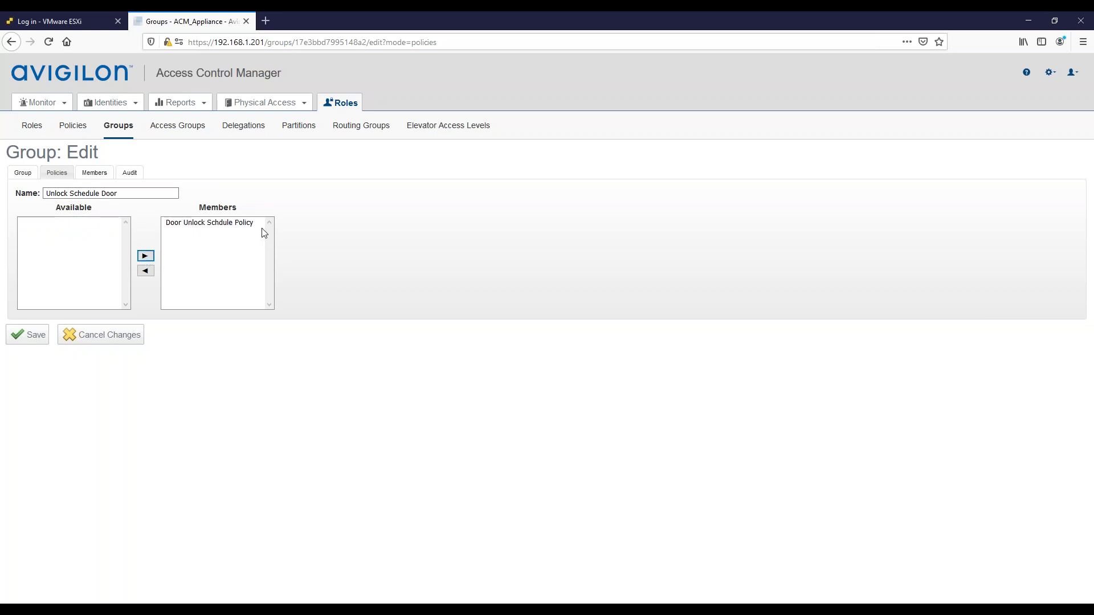
{"action": "left_click", "coordinate": [31, 339]}
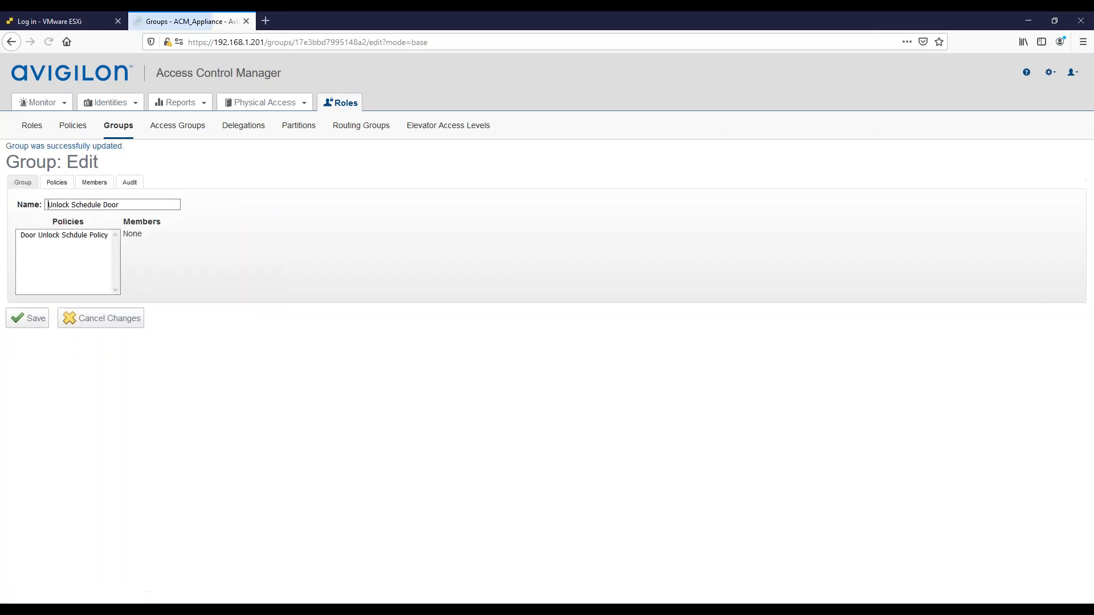
- Add the Front Door as a door-type member of the "Unlock Schedule Door" group and save the group
{"action": "left_click", "coordinate": [94, 183]}
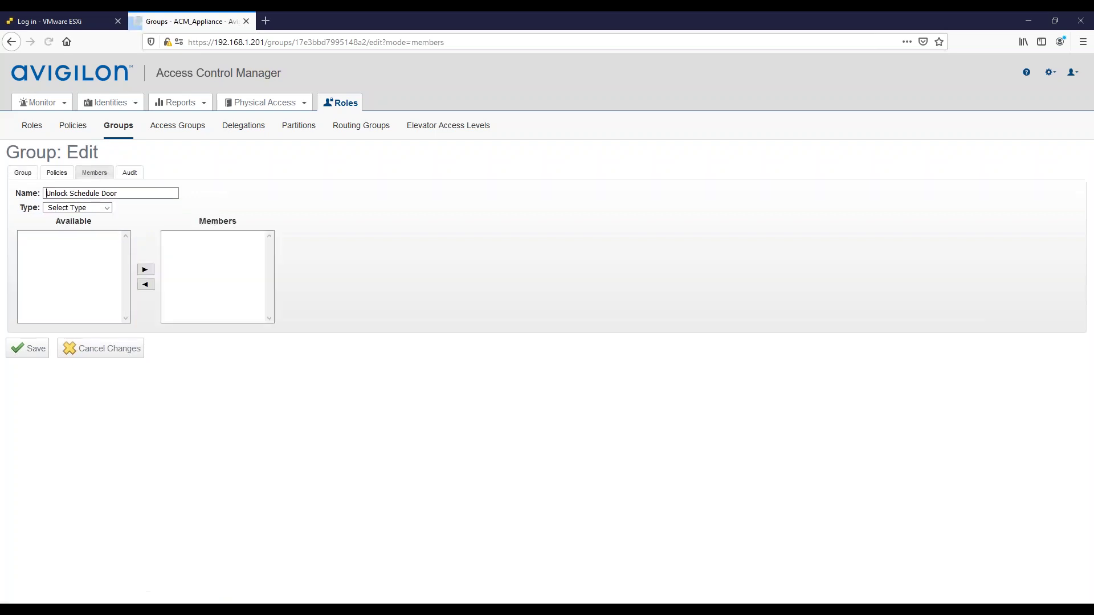
{"action": "left_click", "coordinate": [53, 209]}
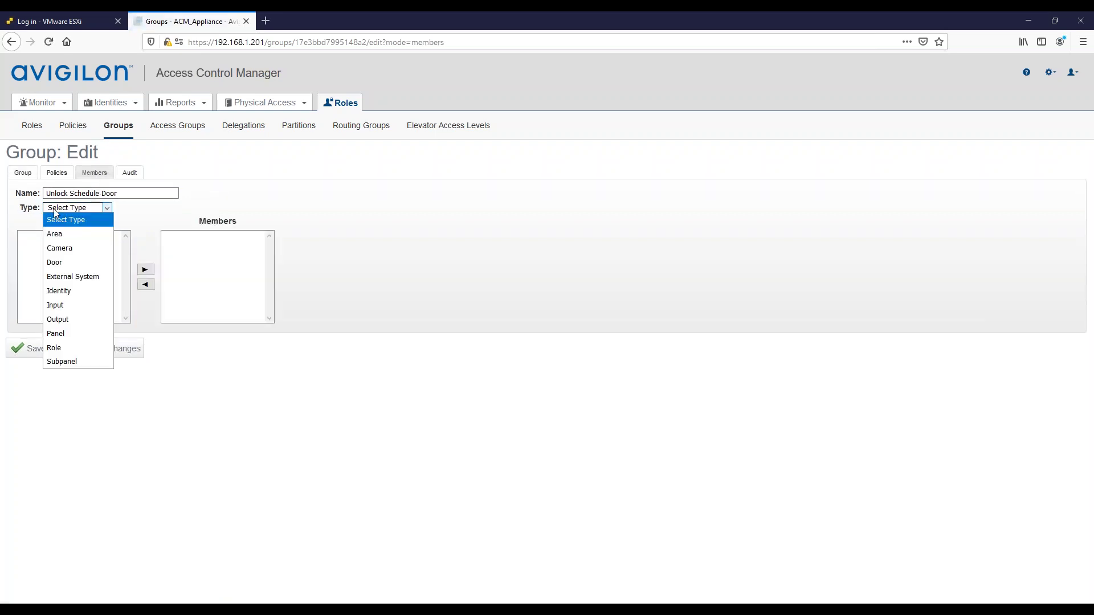
{"action": "left_click", "coordinate": [60, 266]}
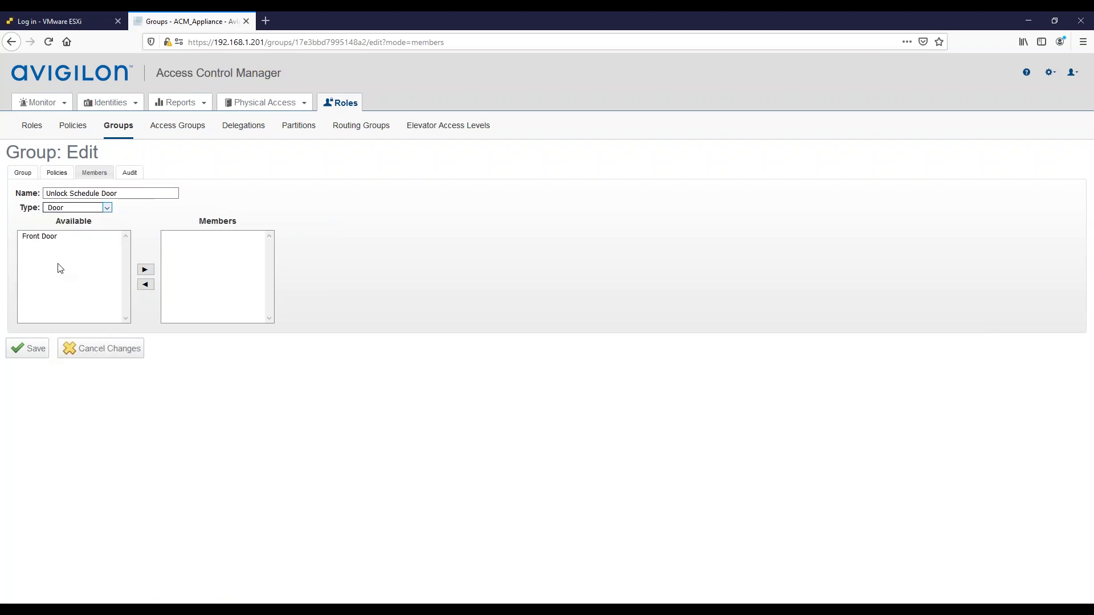
{"action": "left_click", "coordinate": [35, 239]}
{"action": "left_click", "coordinate": [147, 272]}
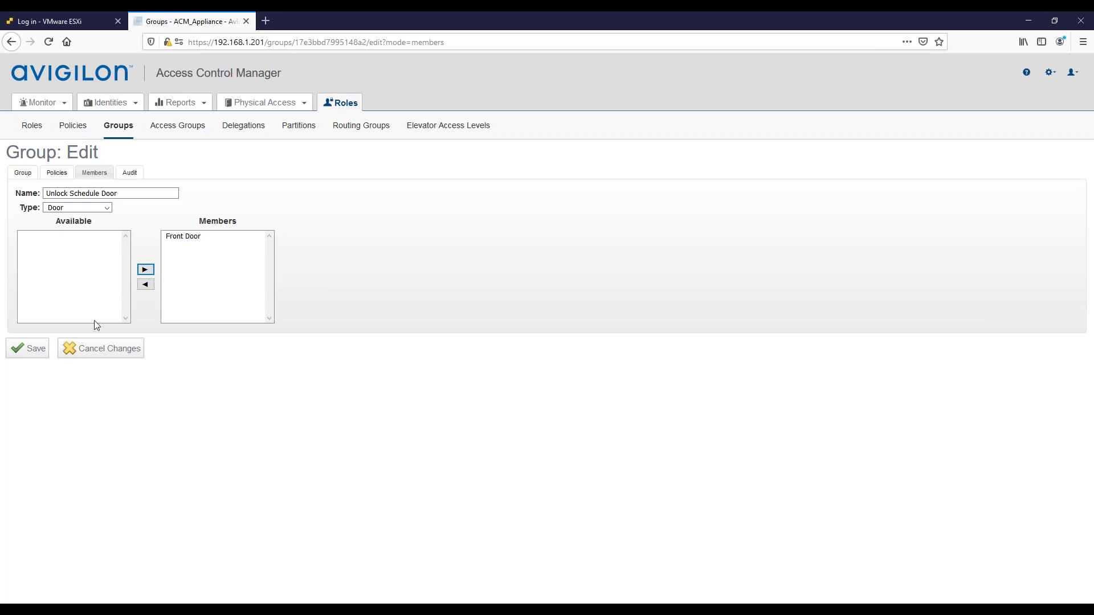
{"action": "left_click", "coordinate": [23, 355]}
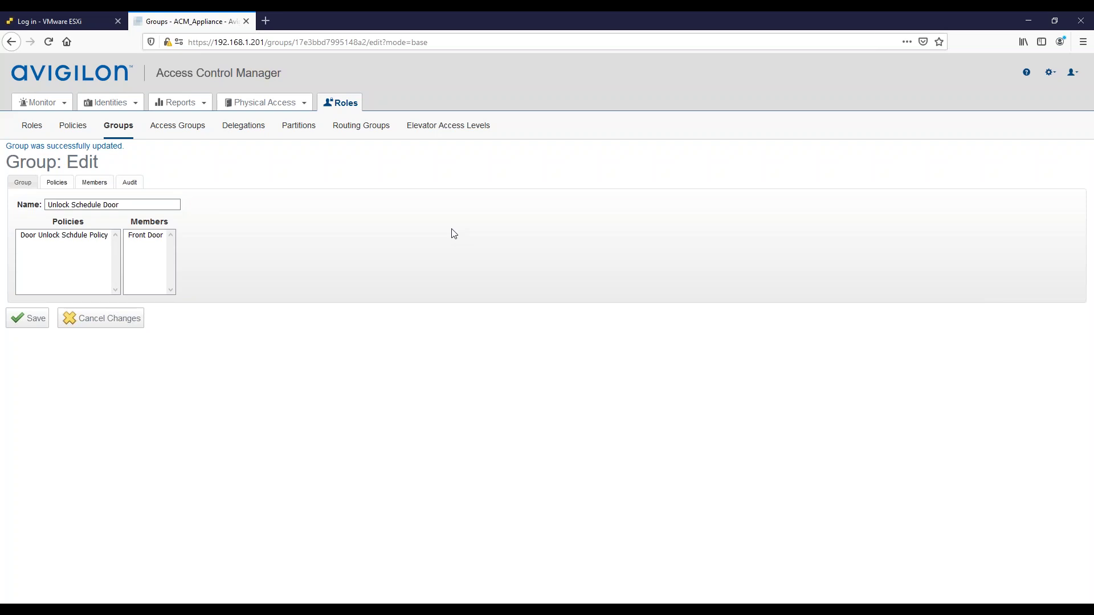
- Set the Unlock Schedule's Monday-to-Friday active time to 08:00 and inactive time to 16:59, save it, and recheck the saved entries
{"action": "left_click", "coordinate": [1049, 72]}
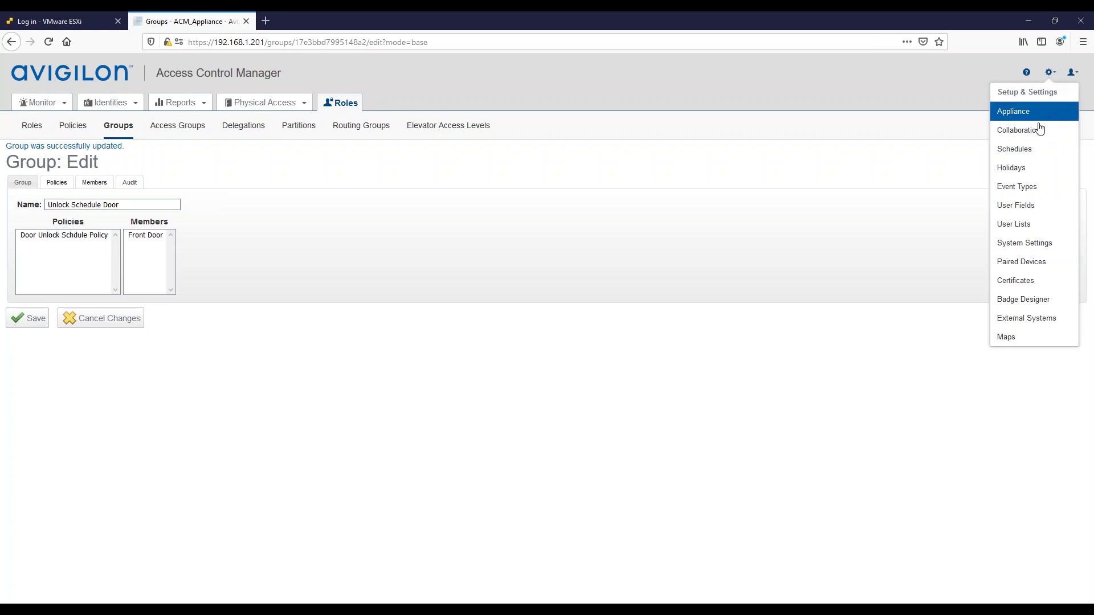
{"action": "left_click", "coordinate": [1032, 148]}
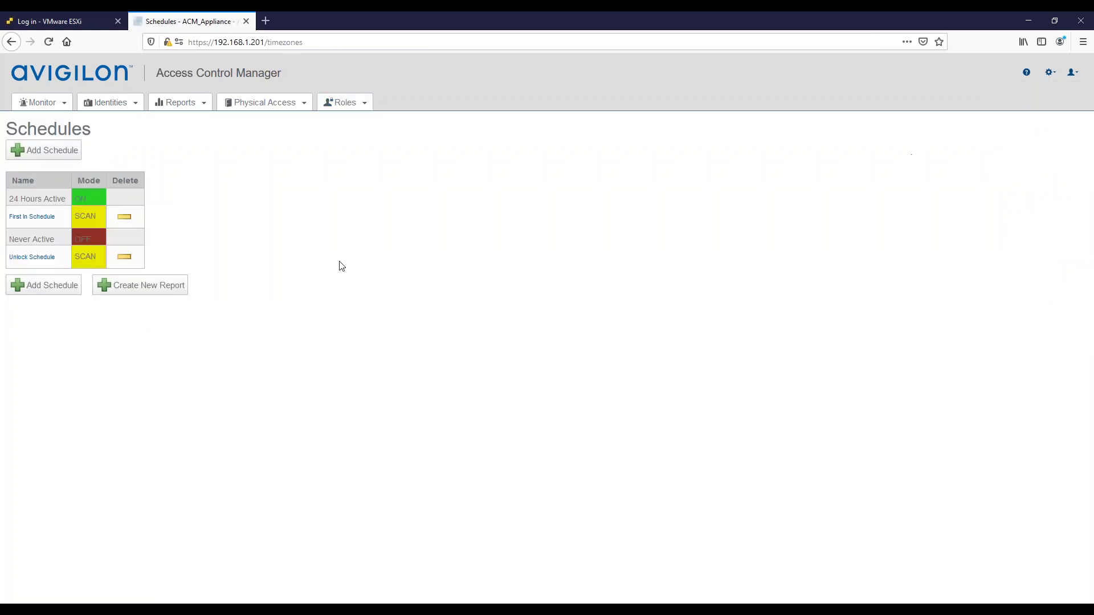
{"action": "left_click", "coordinate": [35, 258]}
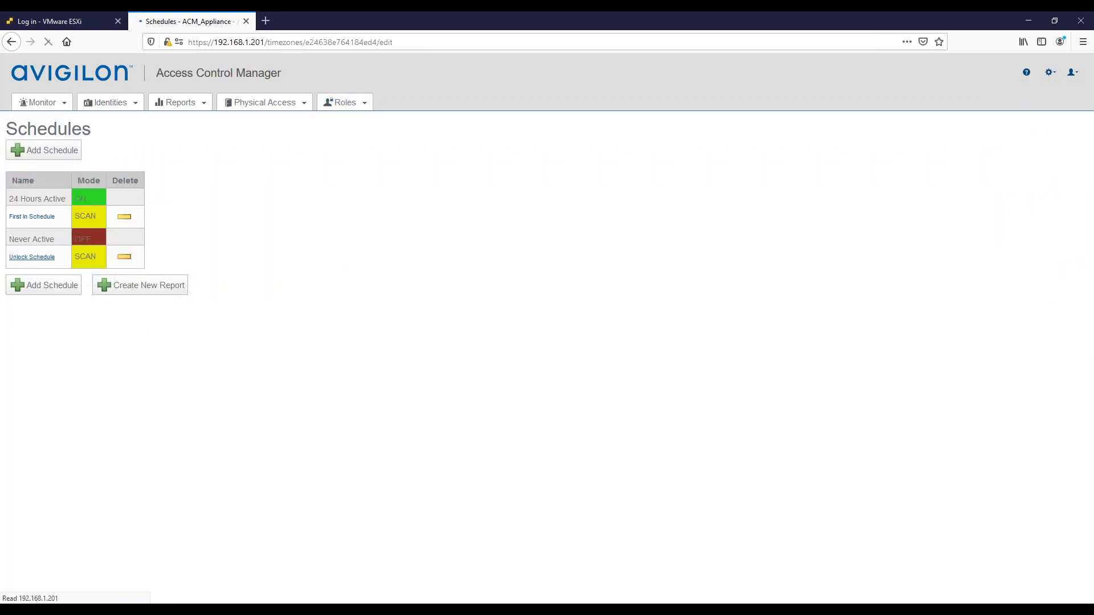
{"action": "left_click_drag", "start_coordinate": [269, 197], "coordinate": [253, 197]}
{"action": "type", "text": "8:00"}
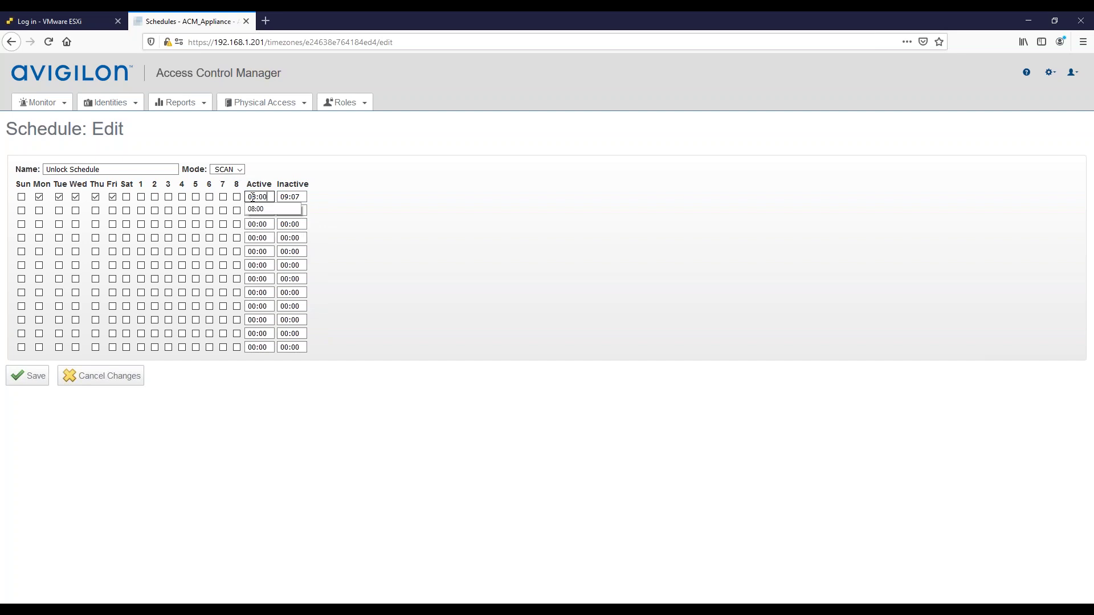
{"action": "left_click", "coordinate": [301, 197]}
{"action": "left_click_drag", "start_coordinate": [301, 197], "coordinate": [278, 197]}
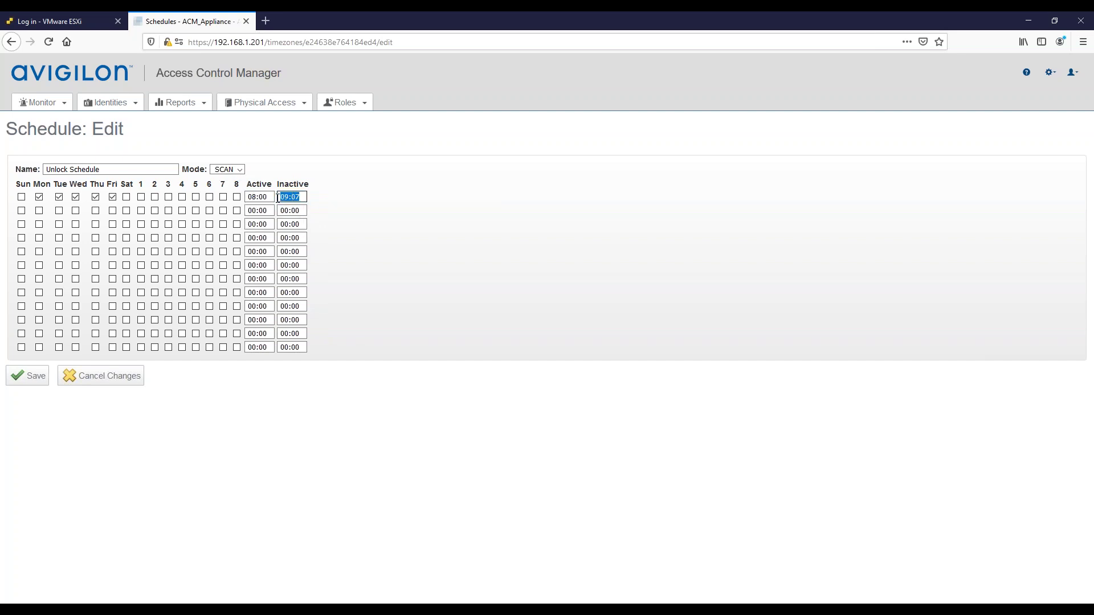
{"action": "type", "text": "16:59"}
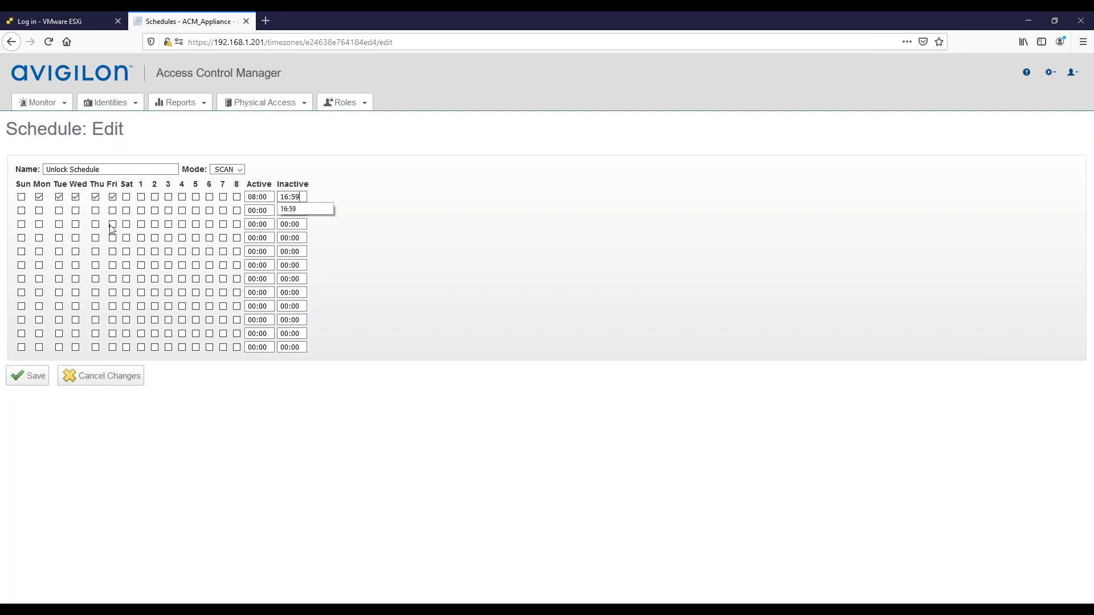
{"action": "left_click", "coordinate": [20, 377]}
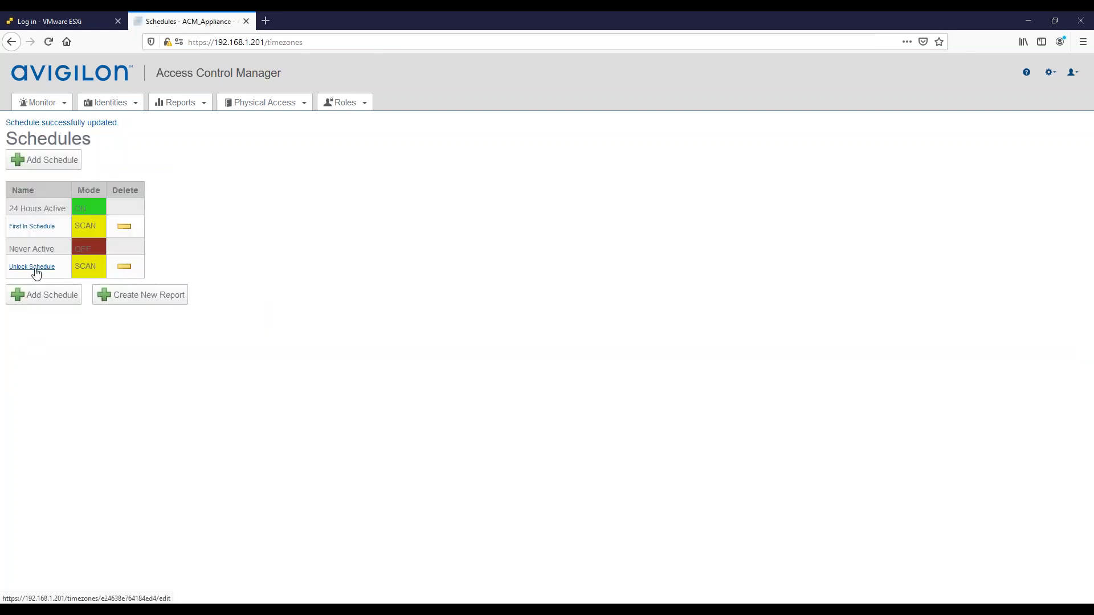
{"action": "left_click", "coordinate": [34, 267]}
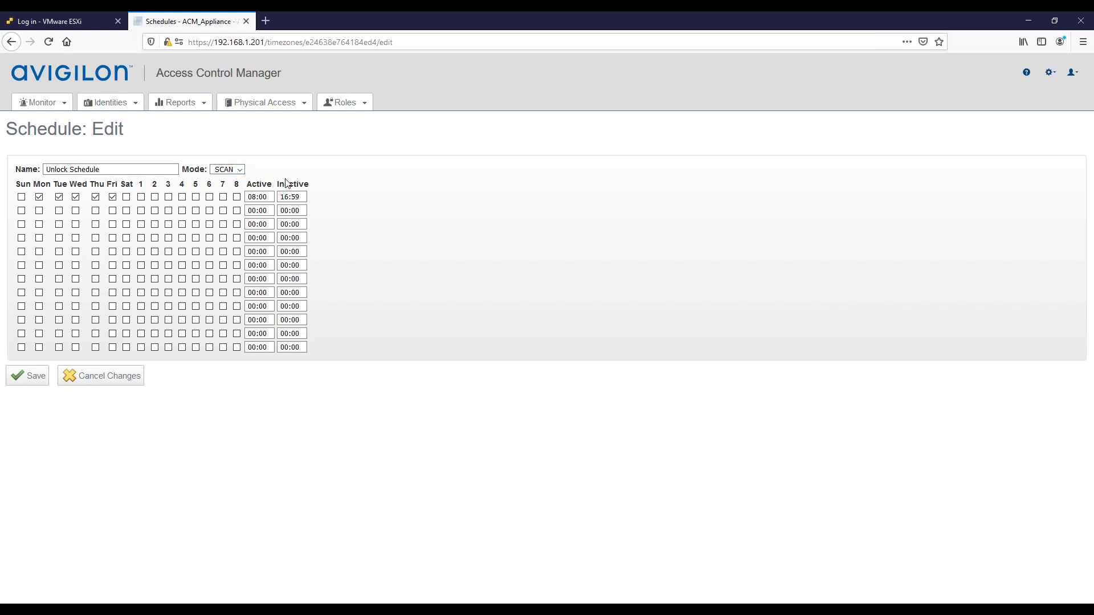
{"action": "left_click", "coordinate": [31, 377]}
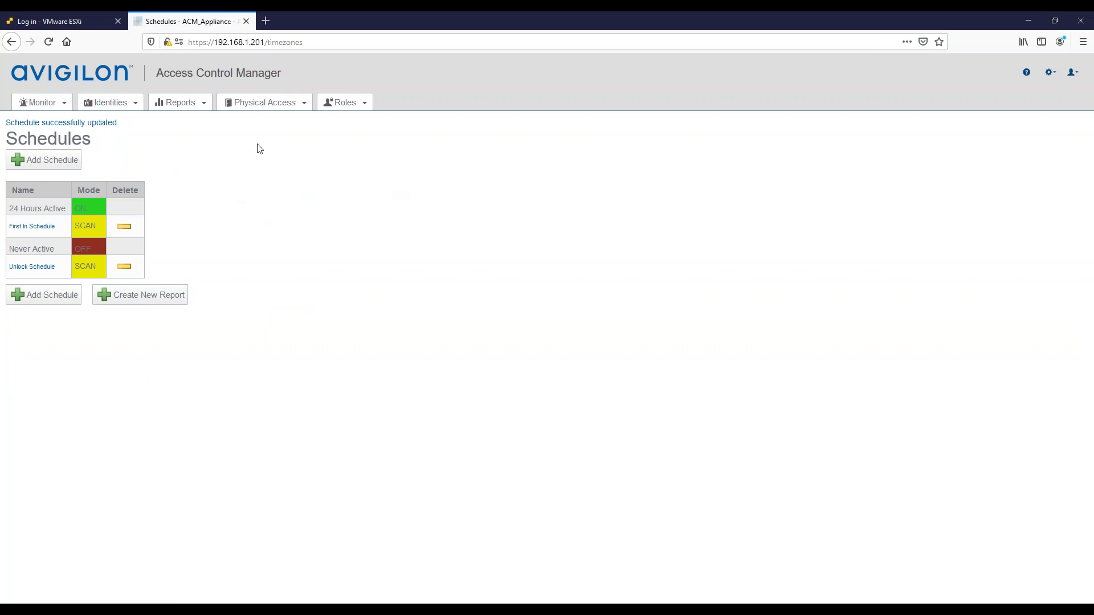
- Open the list of doors in a separate browser tab and check the Front Door's state and mode
{"action": "left_click", "coordinate": [264, 108]}
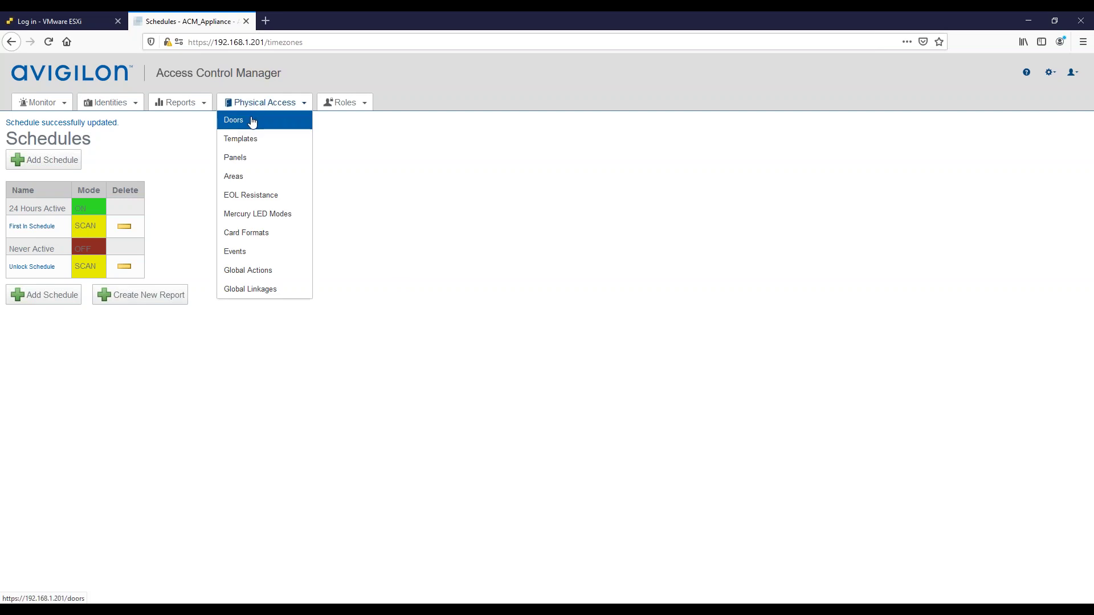
{"action": "right_click", "coordinate": [251, 122]}
{"action": "left_click", "coordinate": [279, 126]}
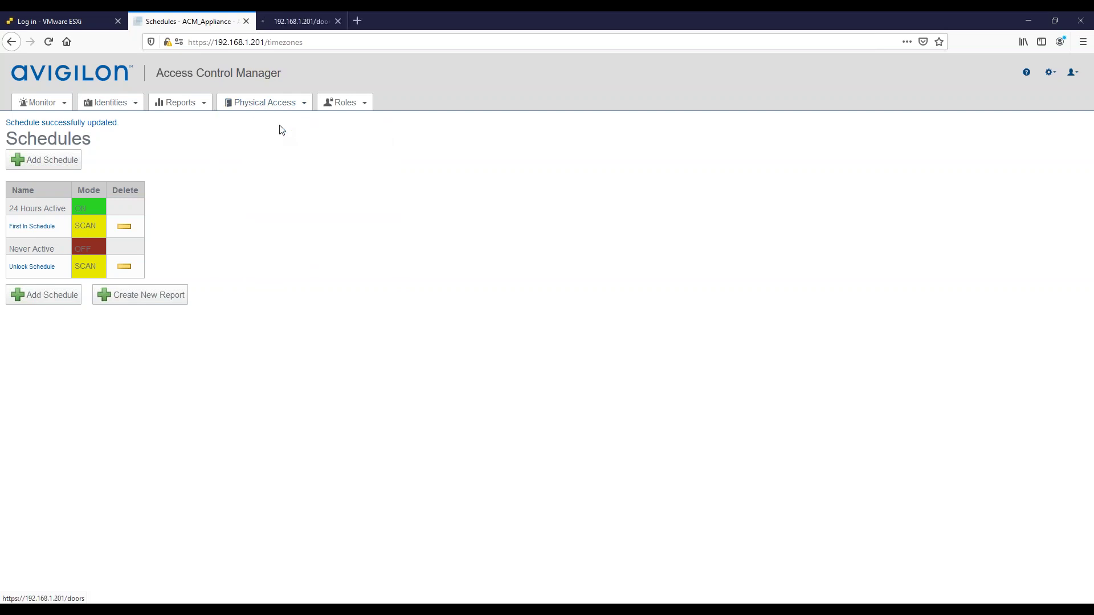
{"action": "left_click", "coordinate": [318, 24]}
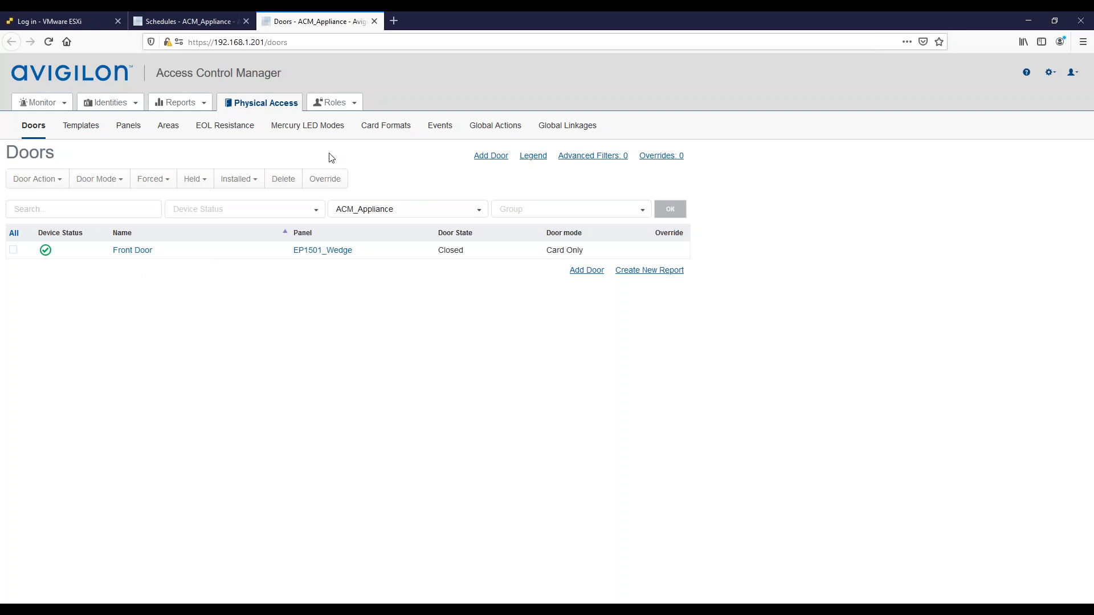
- Install the "Door Unlock Schdule Policy" from the policies list and check the Front Door's mode
{"action": "left_click", "coordinate": [177, 21]}
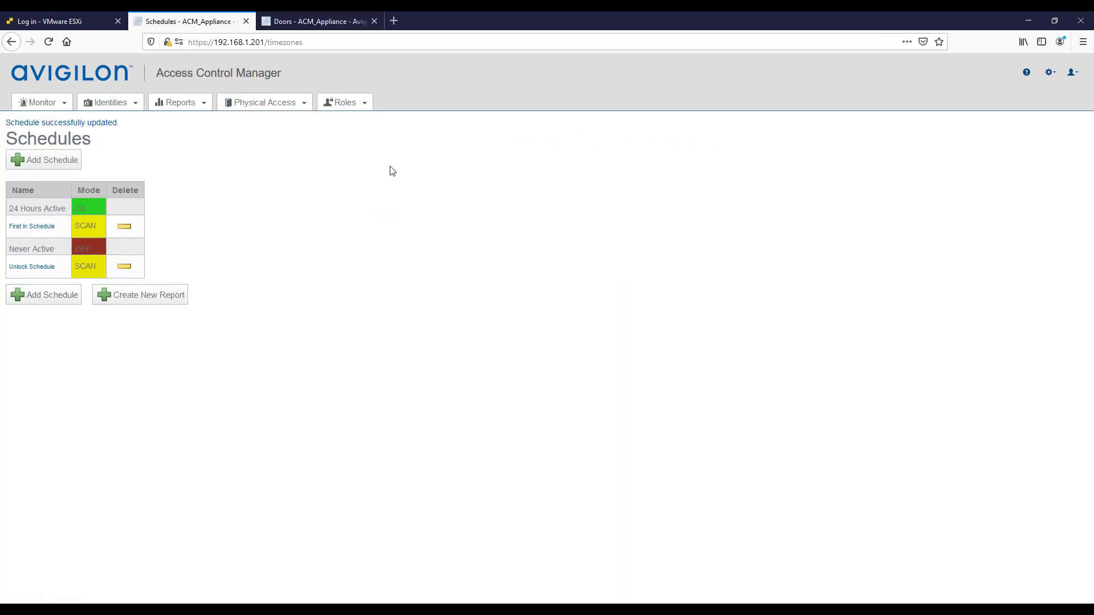
{"action": "left_click", "coordinate": [363, 108]}
{"action": "left_click", "coordinate": [352, 141]}
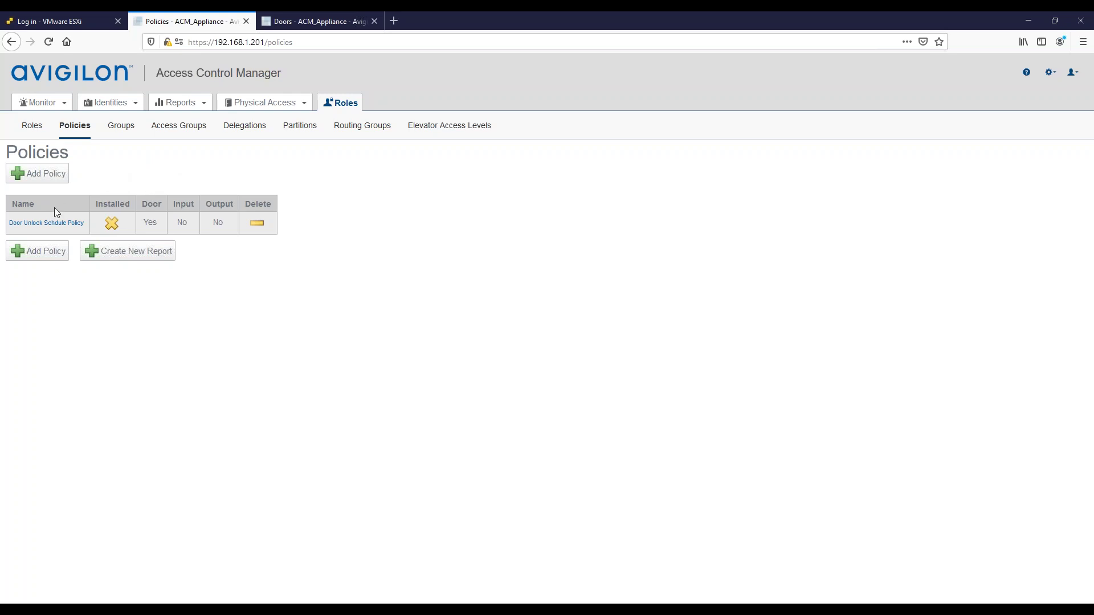
{"action": "left_click", "coordinate": [112, 225]}
{"action": "left_click", "coordinate": [323, 22]}
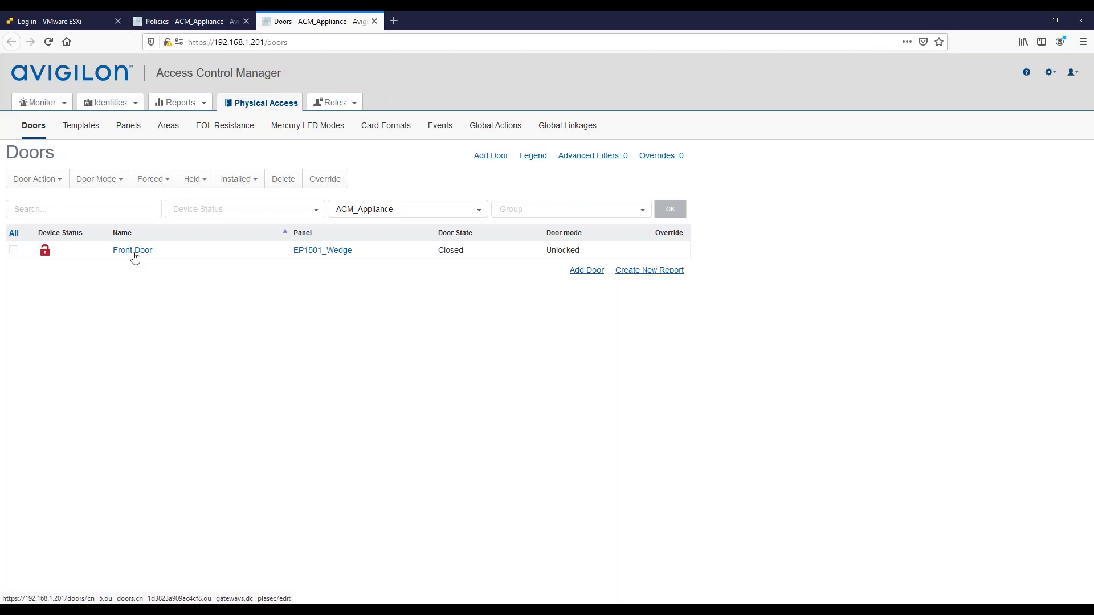
- Check the policy's installed status and open the Front Door's settings to examine its mode and custom schedule parameters
{"action": "left_click", "coordinate": [188, 21]}
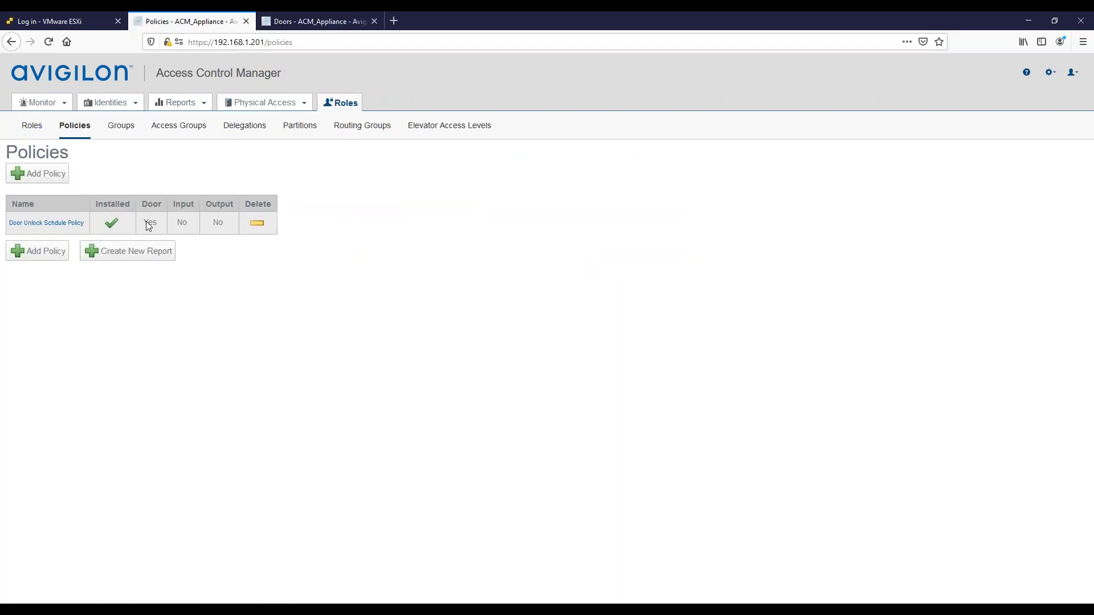
{"action": "left_click", "coordinate": [300, 21]}
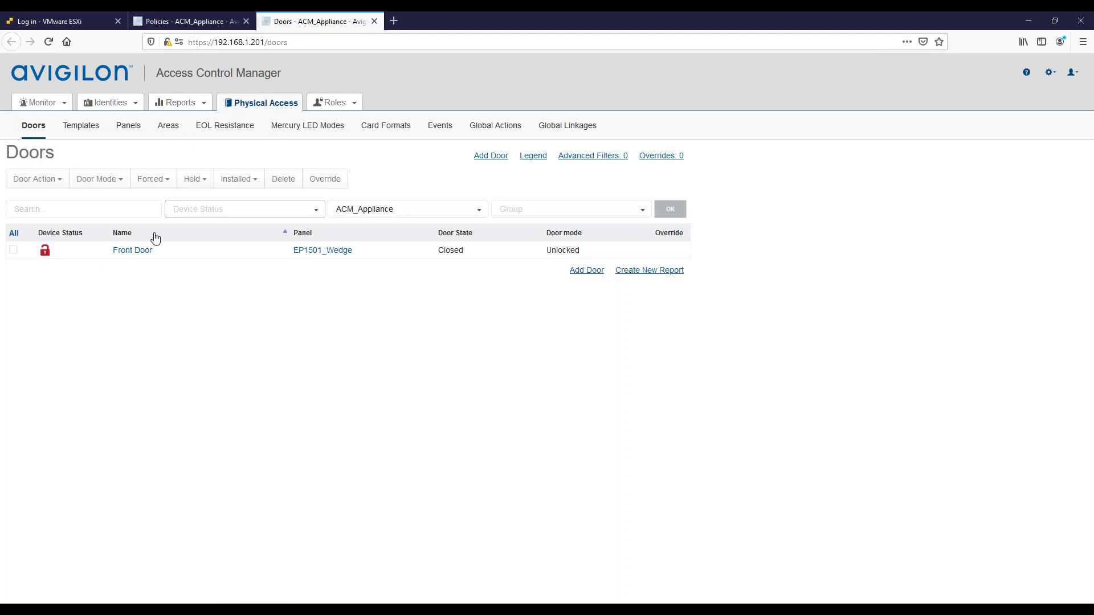
{"action": "left_click", "coordinate": [136, 253]}
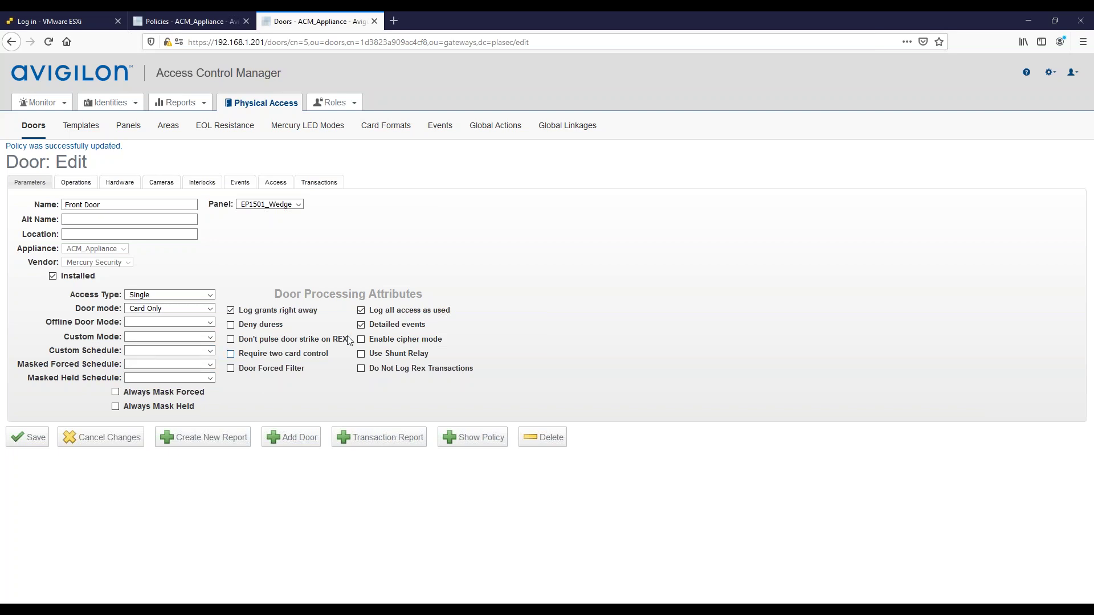
- Uninstall the "Door Unlock Schdule Policy" and check the Front Door's mode in the list of doors
{"action": "left_click", "coordinate": [186, 21]}
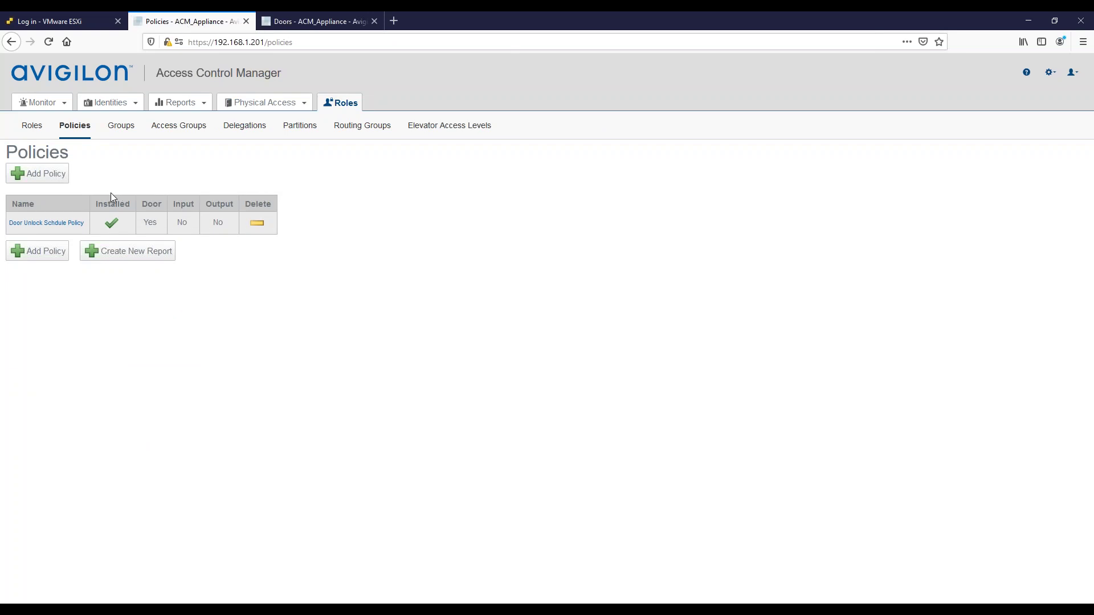
{"action": "left_click", "coordinate": [111, 226]}
{"action": "left_click", "coordinate": [315, 25]}
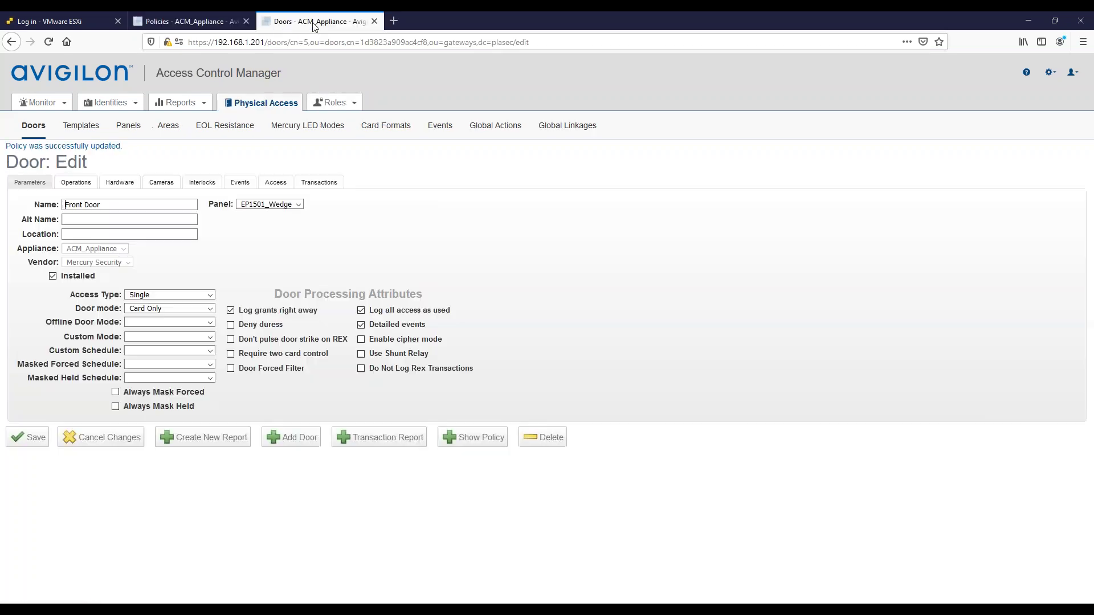
{"action": "left_click", "coordinate": [34, 131]}
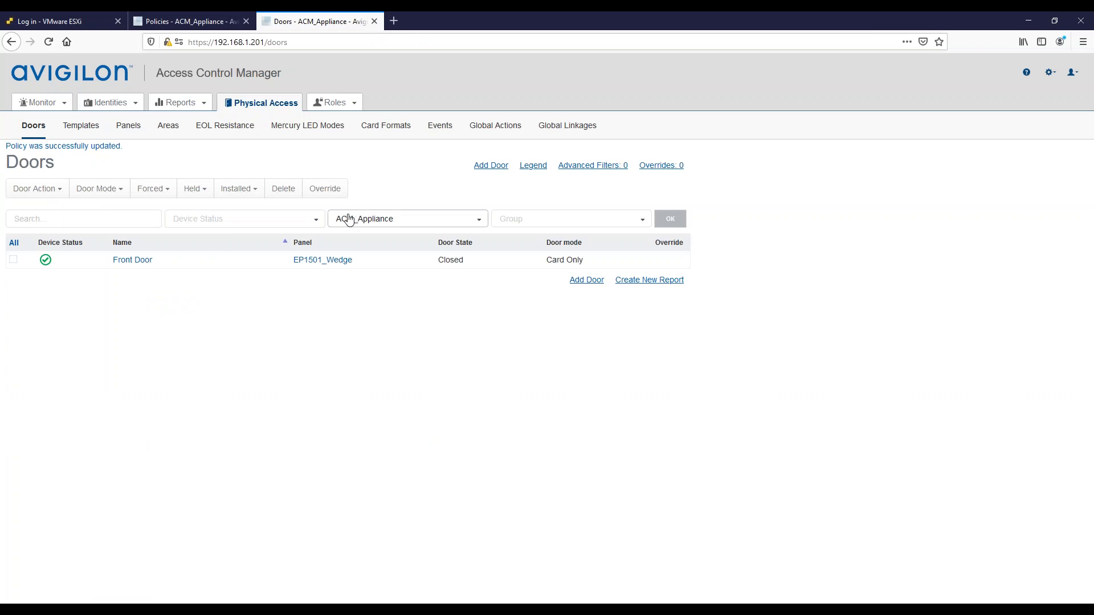
- Start a new global action named "Install Door Unlock Policy" with the type Policy Install/Un-Install
{"action": "left_click", "coordinate": [189, 23]}
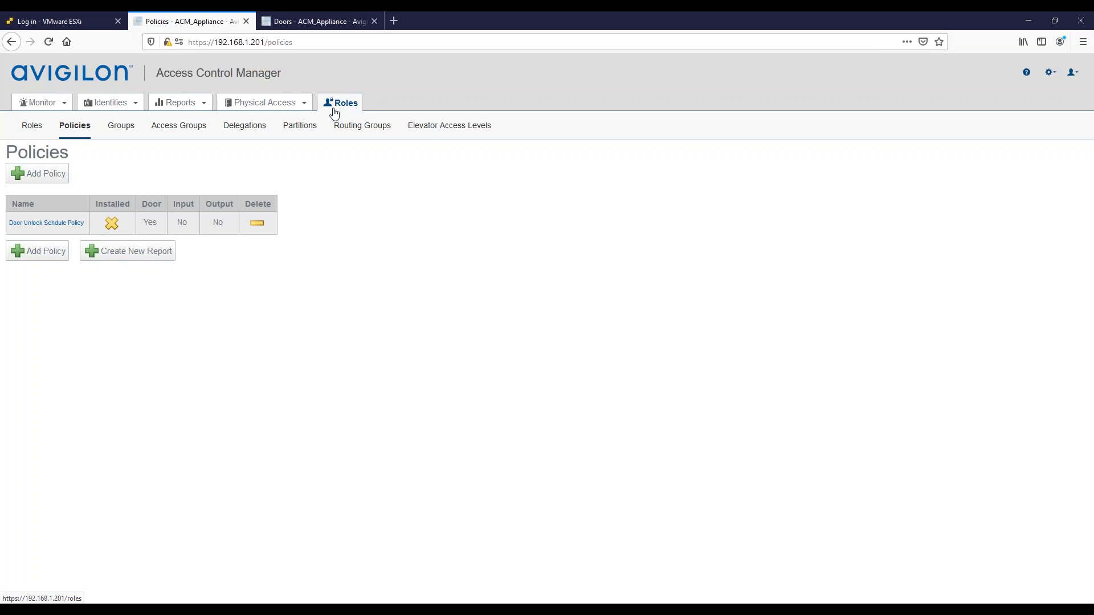
{"action": "left_click", "coordinate": [300, 103]}
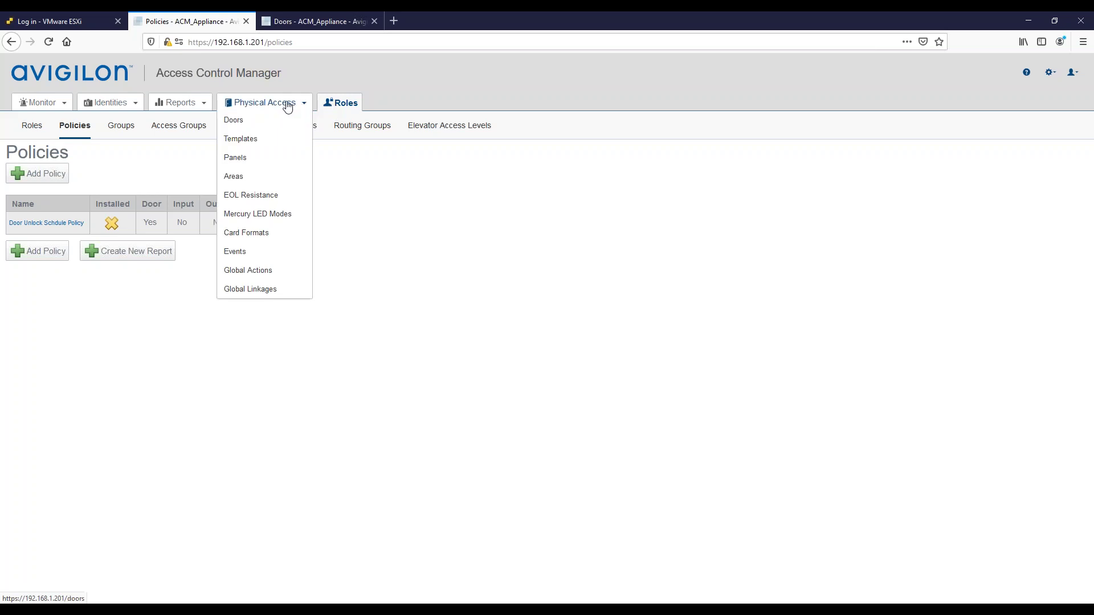
{"action": "left_click", "coordinate": [270, 276]}
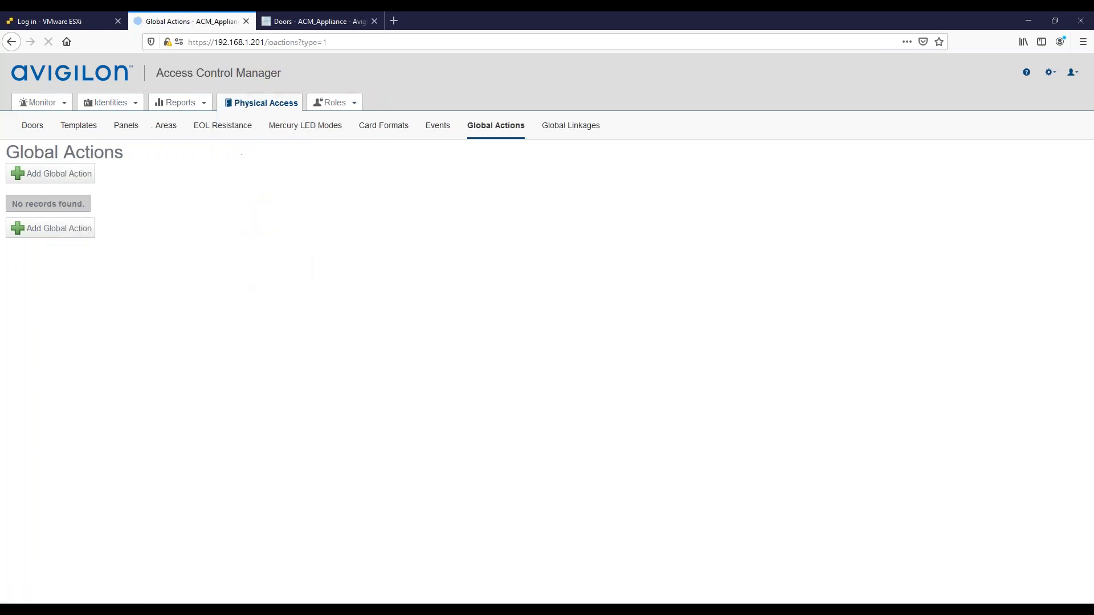
{"action": "left_click", "coordinate": [64, 175]}
{"action": "left_click", "coordinate": [77, 196]}
{"action": "left_click", "coordinate": [77, 197]}
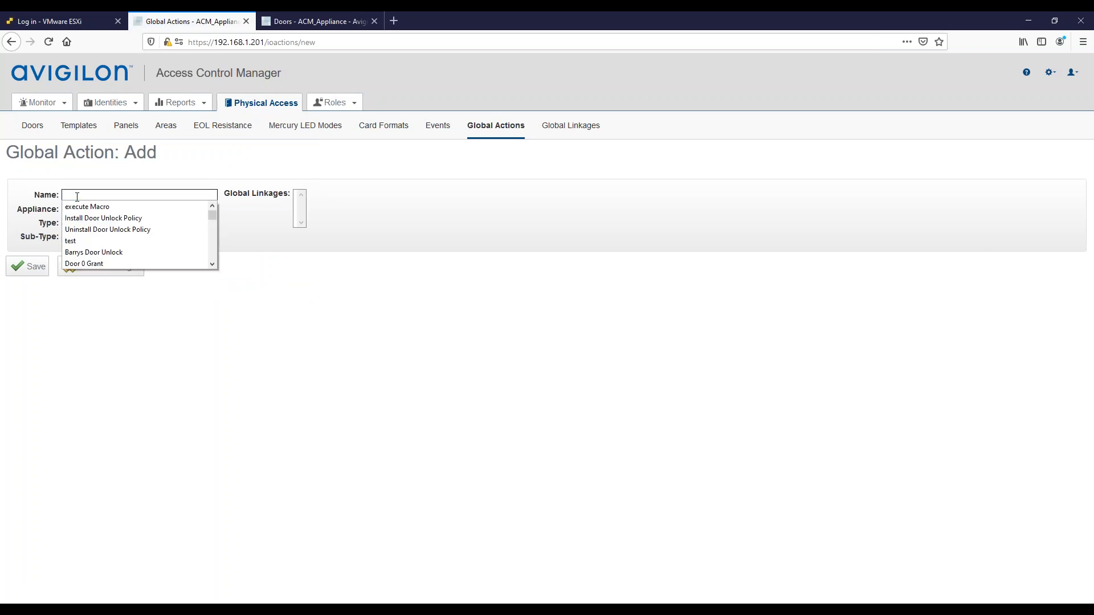
{"action": "left_click", "coordinate": [97, 222]}
{"action": "left_click", "coordinate": [114, 224]}
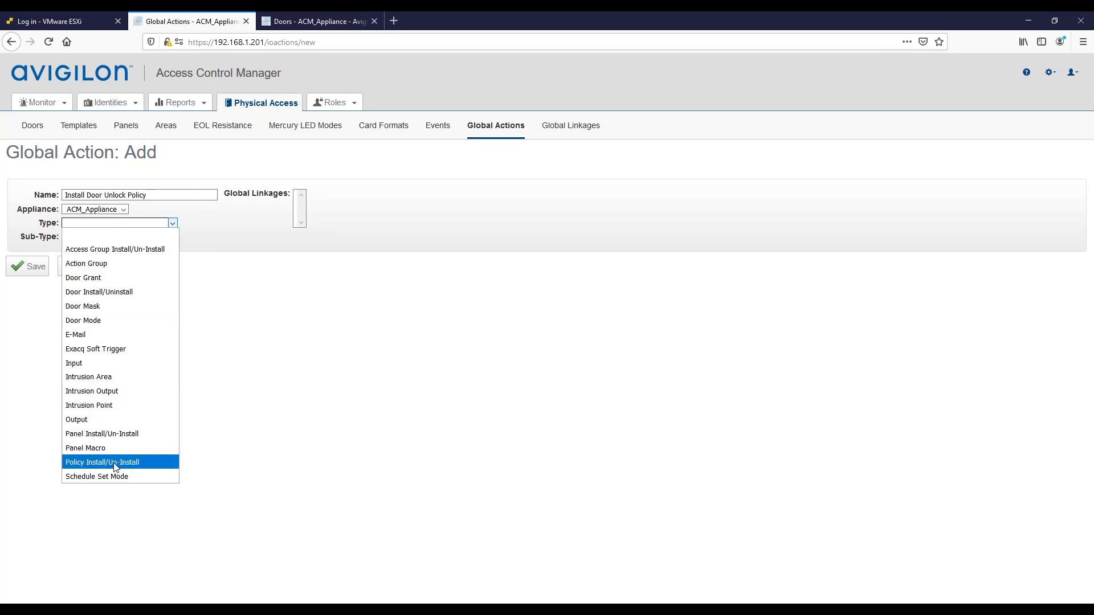
{"action": "left_click", "coordinate": [116, 463]}
- Set the global action's sub-type to Install, add the "Door Unlock Schdule Policy" as its member, and save the action
{"action": "left_click", "coordinate": [90, 240]}
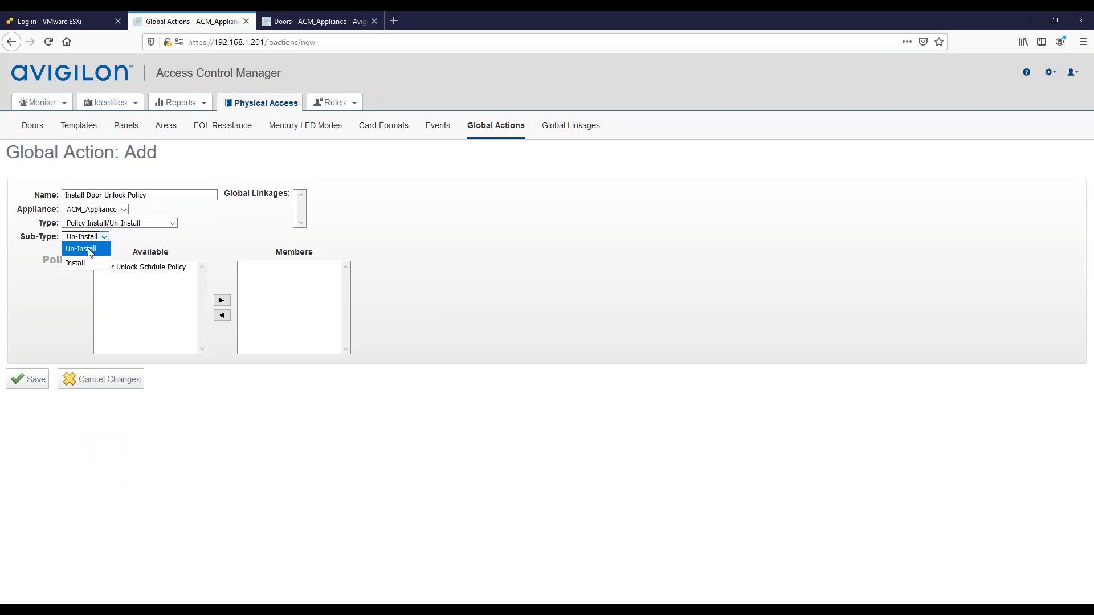
{"action": "left_click", "coordinate": [82, 264]}
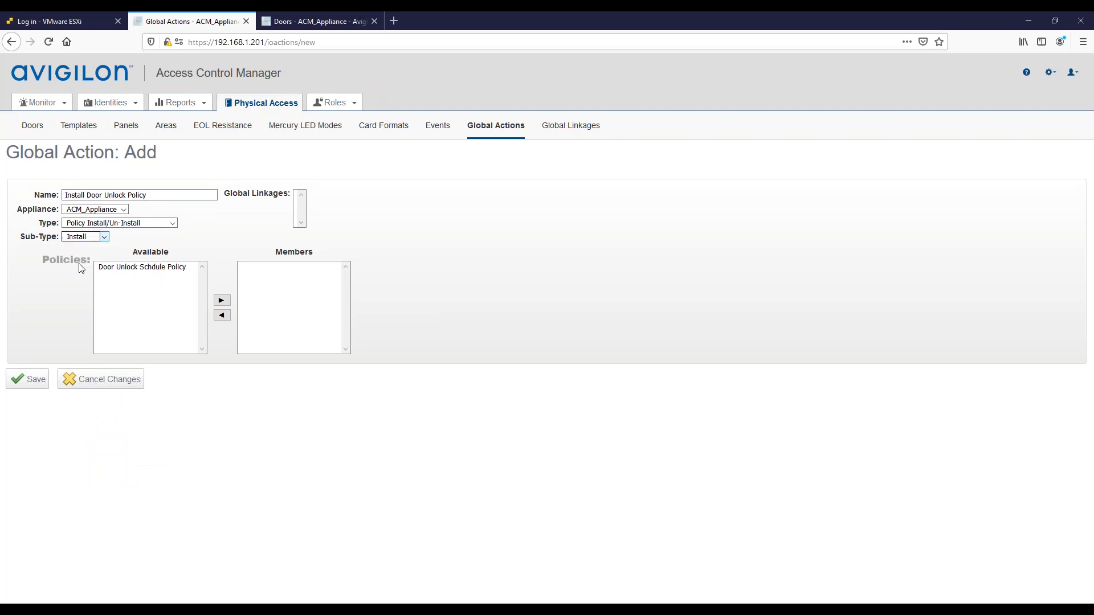
{"action": "left_click", "coordinate": [122, 267]}
{"action": "left_click", "coordinate": [223, 301]}
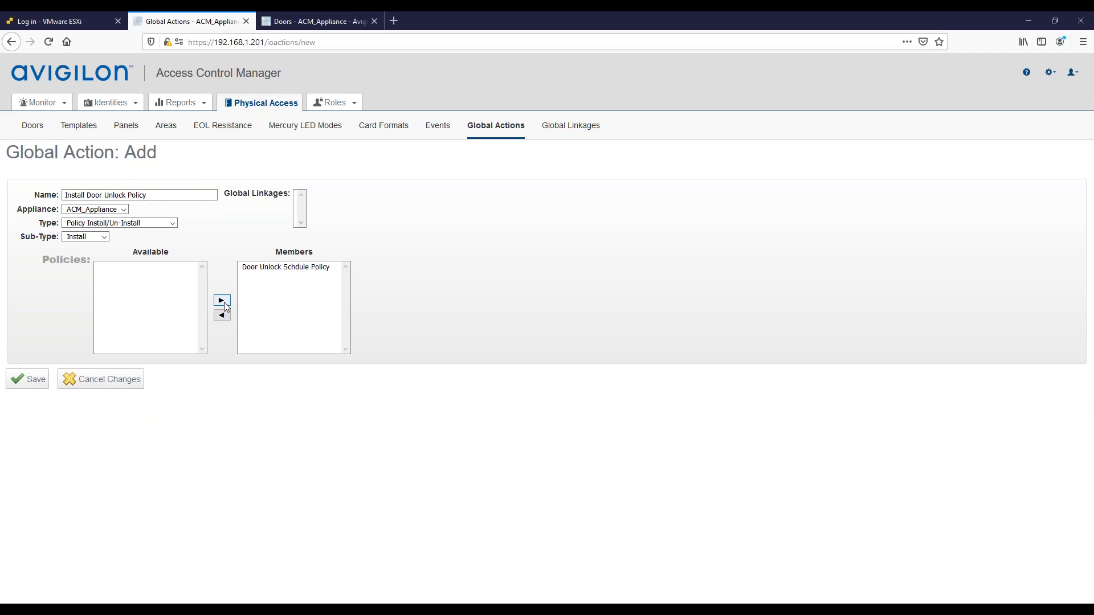
{"action": "left_click", "coordinate": [31, 385]}
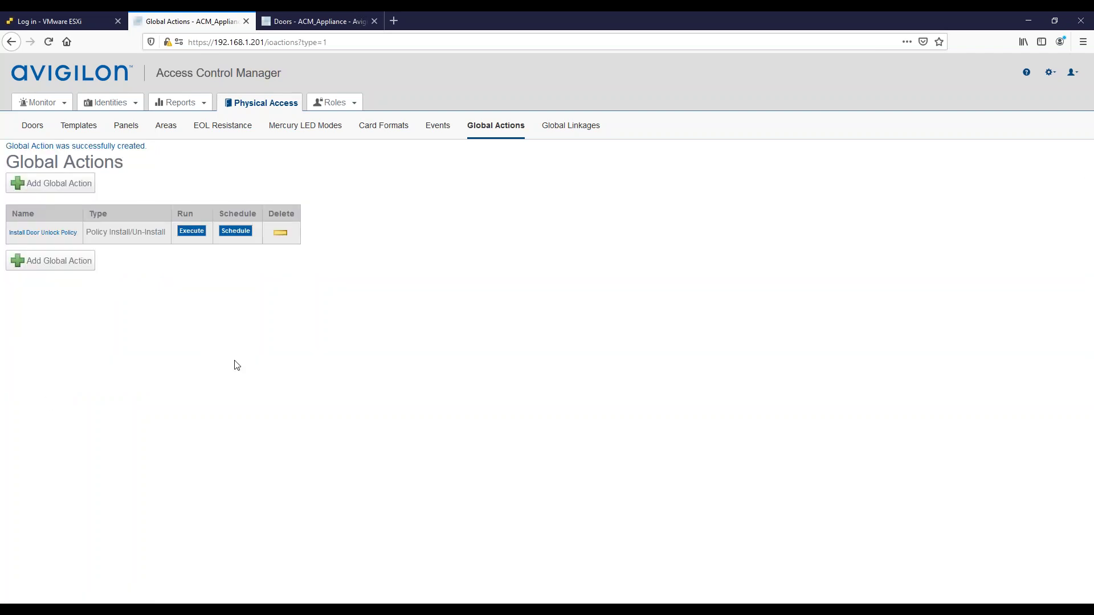
- Start a new global action named "Uninstall Door Unlock Policy" with the type Policy Install/Un-Install
{"action": "left_click", "coordinate": [59, 267]}
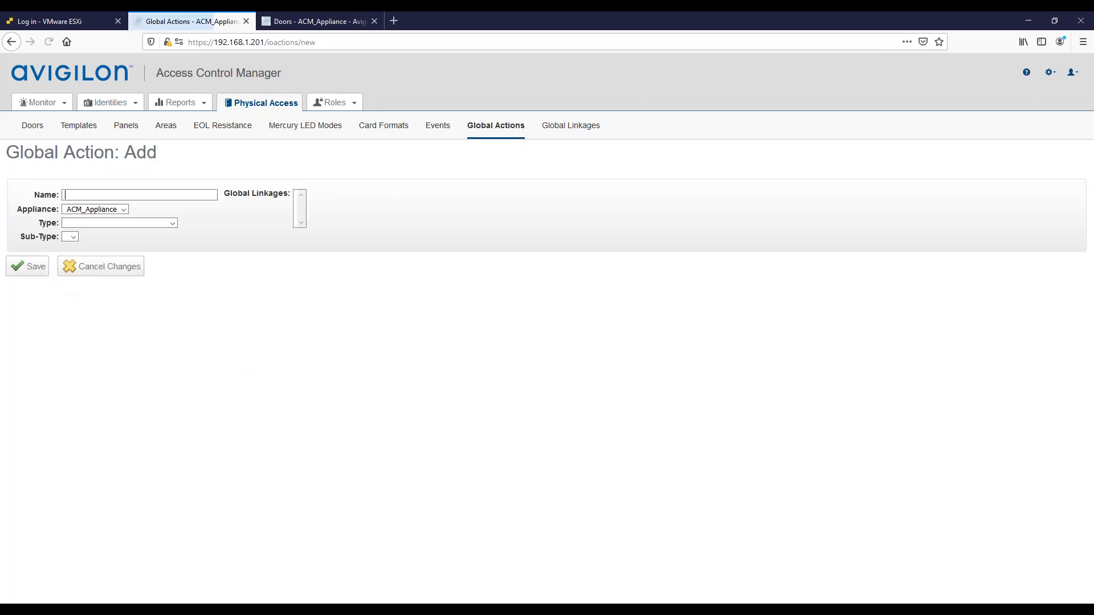
{"action": "left_click", "coordinate": [88, 194]}
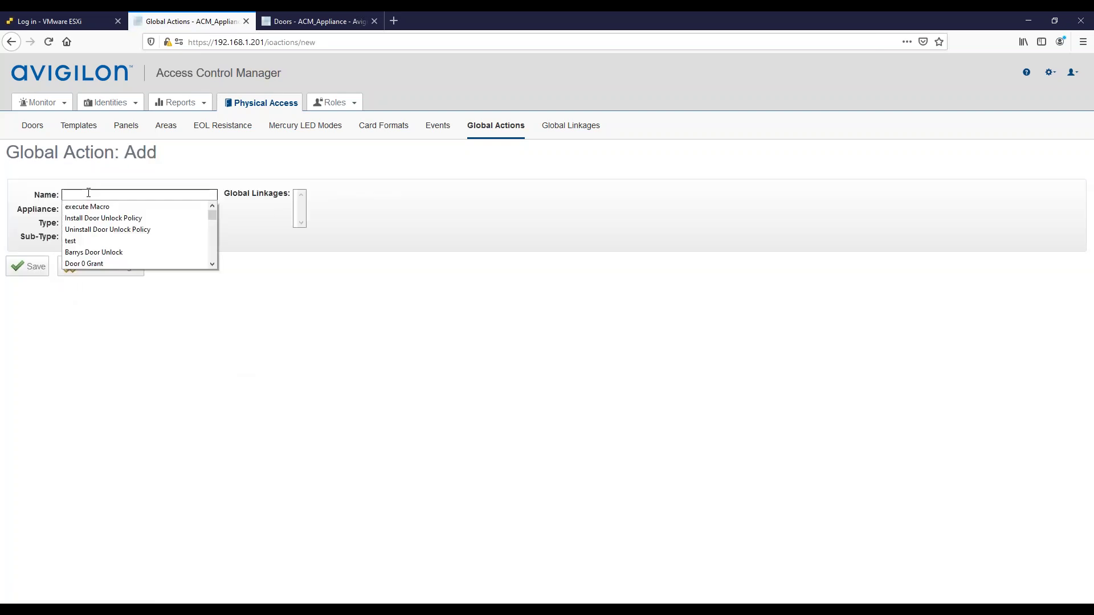
{"action": "left_click", "coordinate": [107, 229]}
{"action": "left_click", "coordinate": [104, 224]}
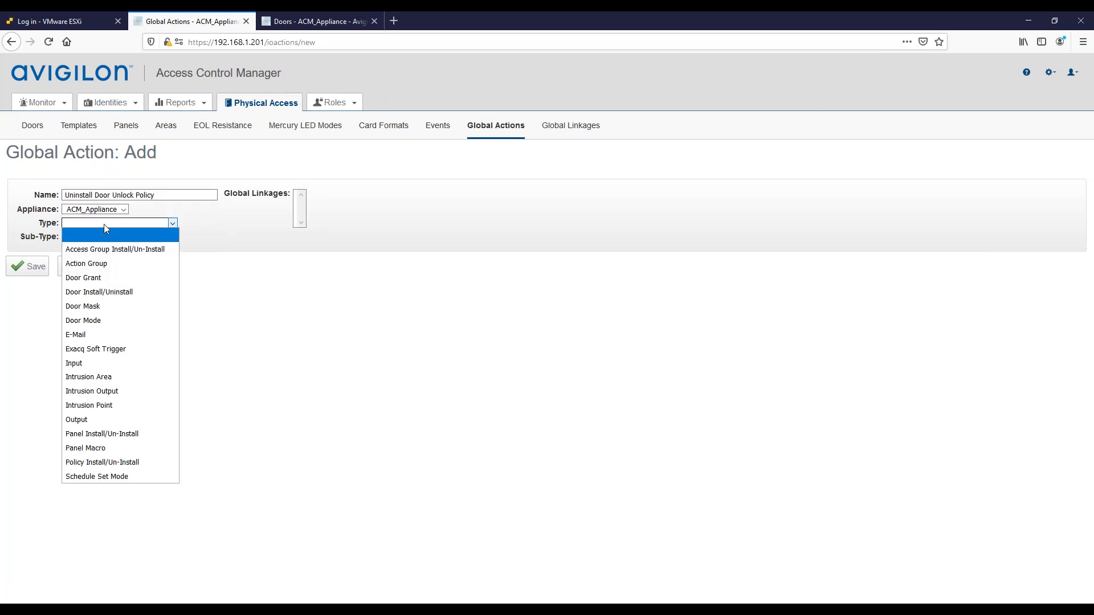
{"action": "left_click", "coordinate": [121, 462]}
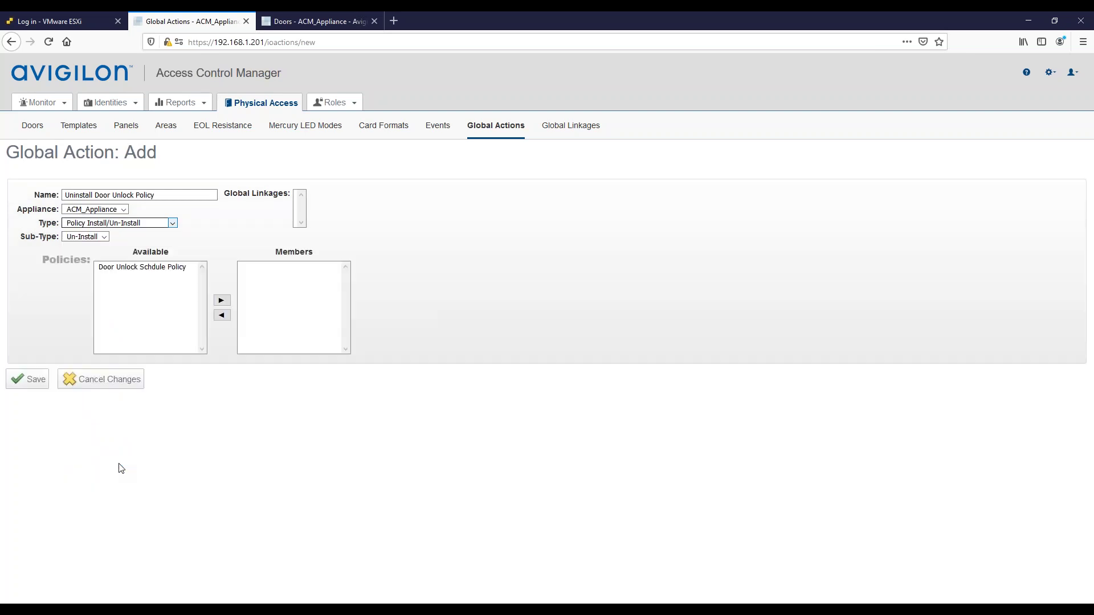
- Add the "Door Unlock Schdule Policy" as a member of the uninstall action and save the action
{"action": "left_click", "coordinate": [118, 268]}
{"action": "left_click", "coordinate": [221, 300]}
{"action": "left_click", "coordinate": [28, 380]}
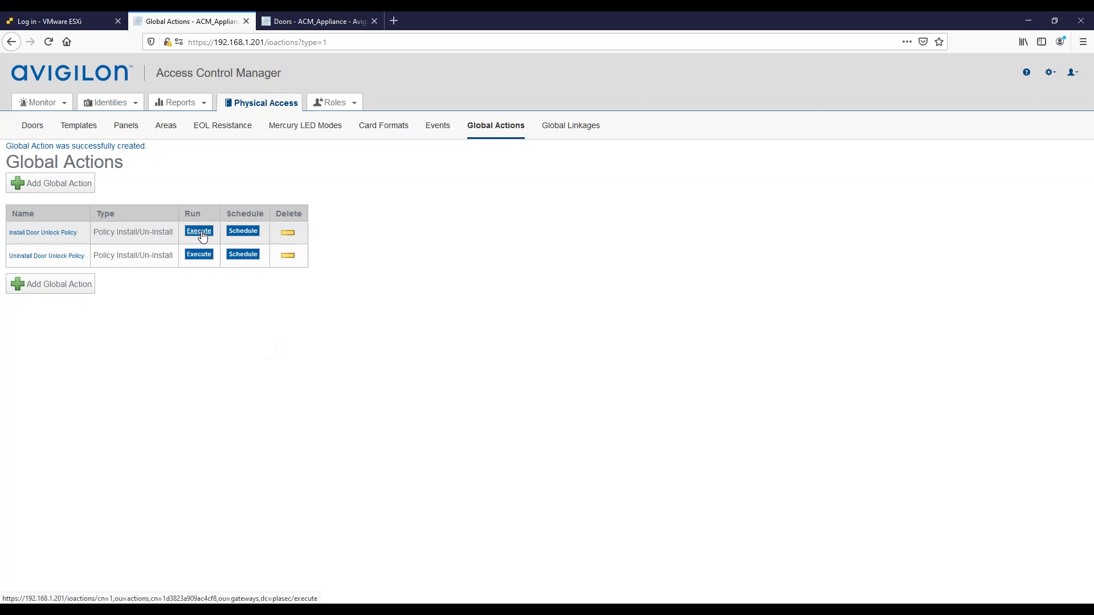
- Execute the "Install Door Unlock Policy" global action and check the Front Door's mode in the list of doors
{"action": "left_click", "coordinate": [200, 254]}
{"action": "left_click", "coordinate": [203, 256]}
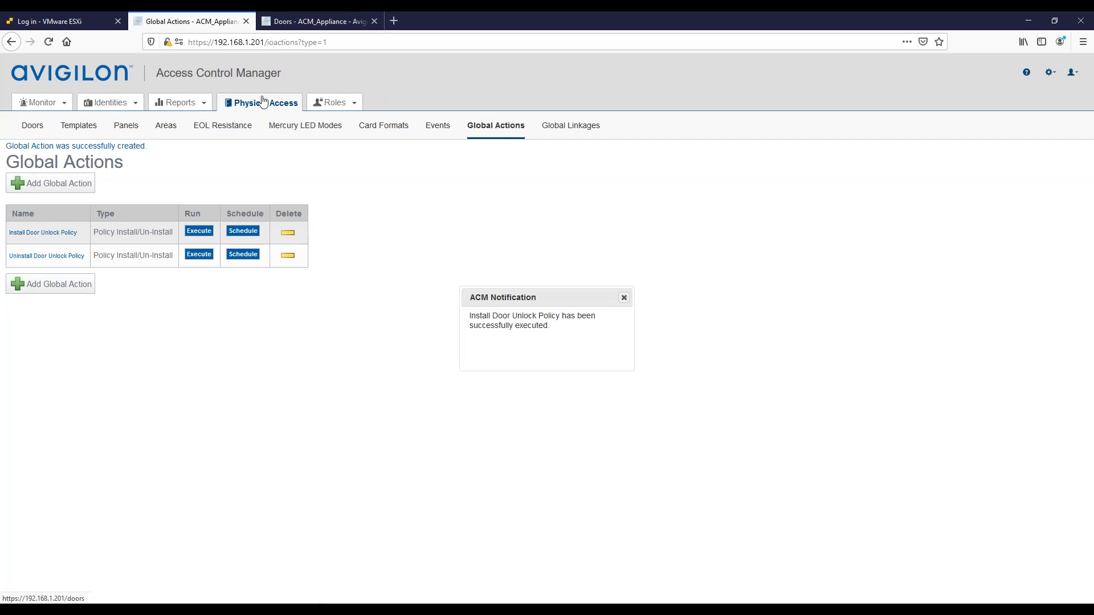
{"action": "left_click", "coordinate": [307, 23]}
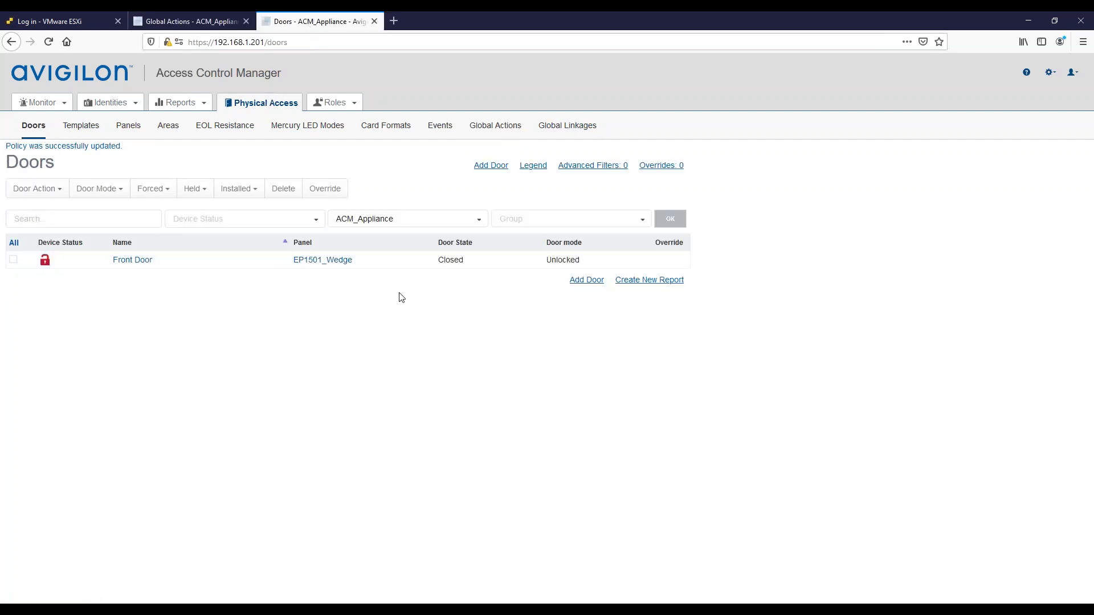
{"action": "left_click", "coordinate": [192, 23]}
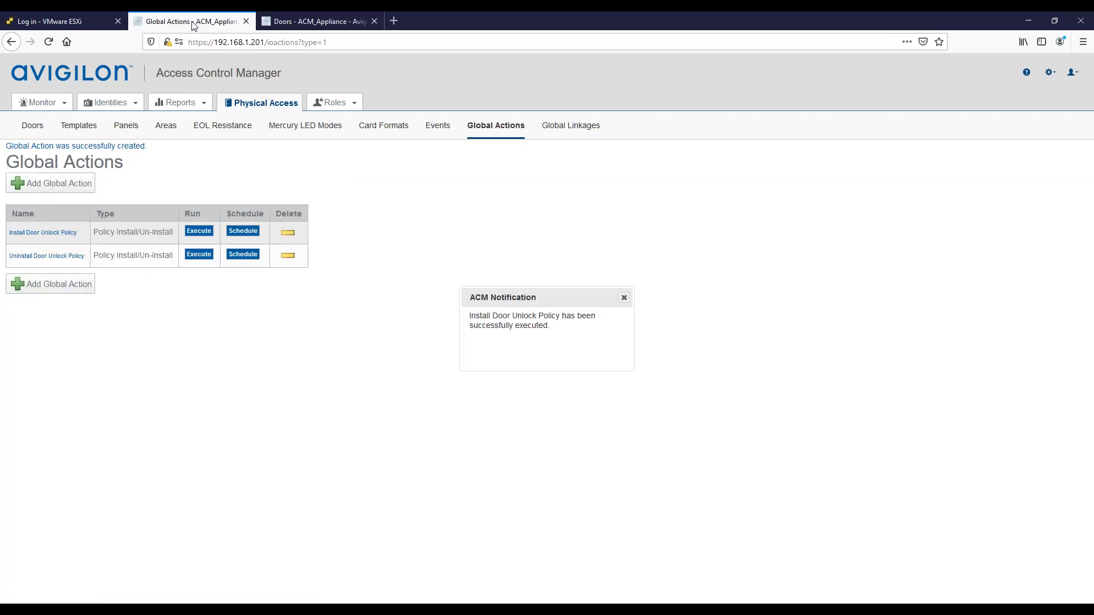
{"action": "left_click", "coordinate": [624, 298]}
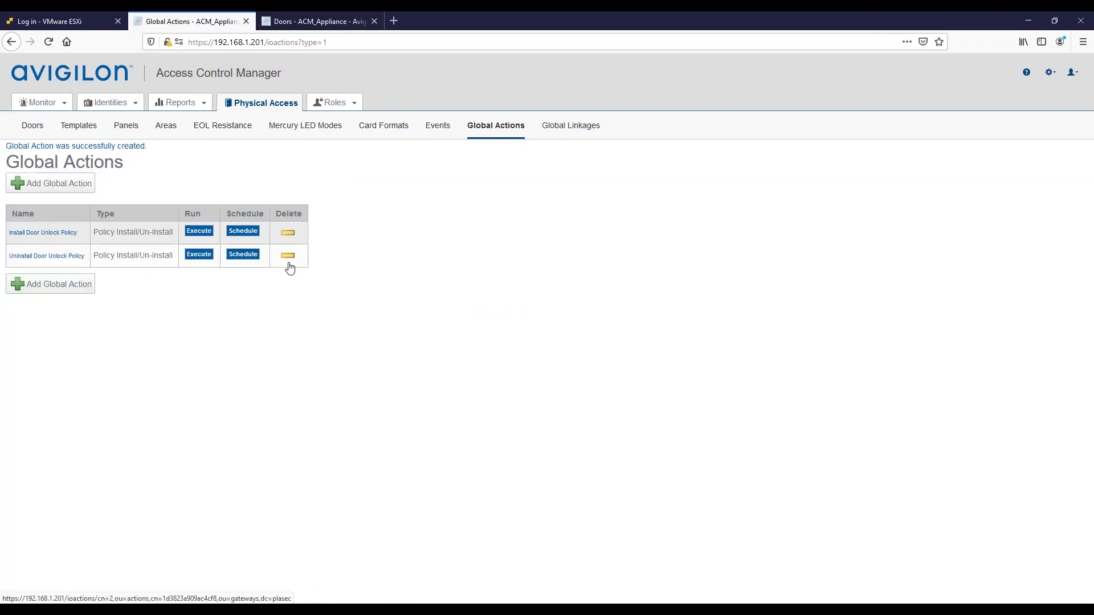
- Execute the "Uninstall Door Unlock Policy" global action and check the Front Door's mode in the list of doors
{"action": "left_click", "coordinate": [199, 254]}
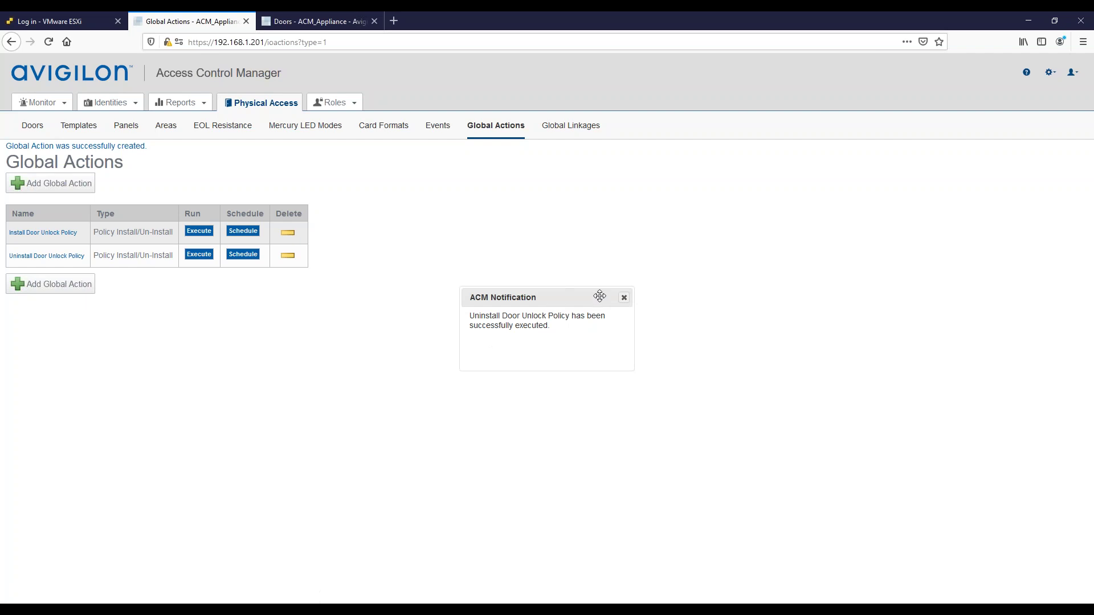
{"action": "left_click", "coordinate": [624, 297]}
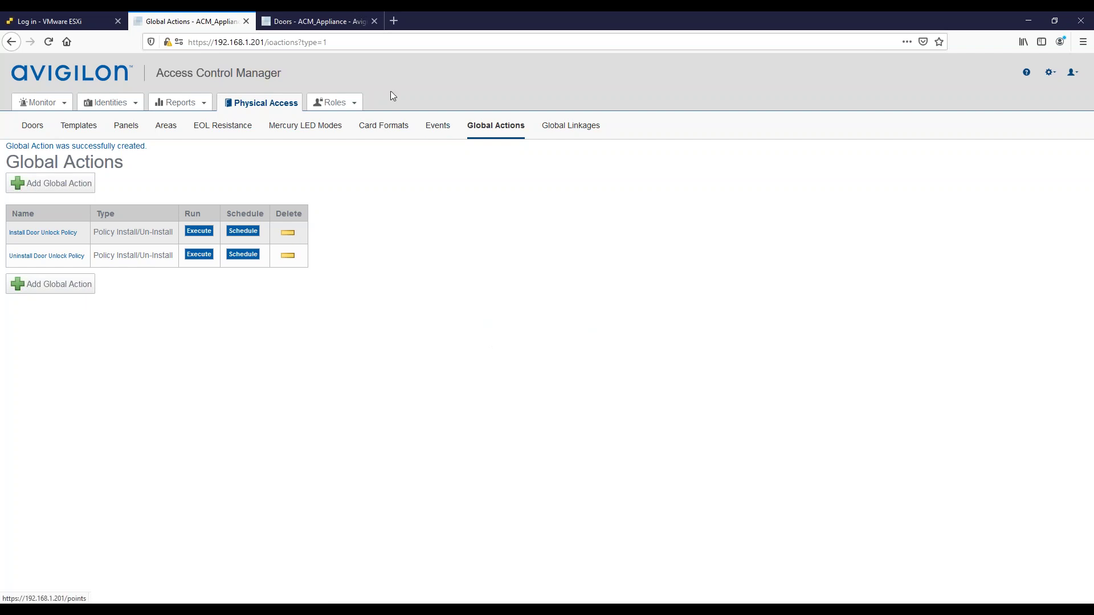
{"action": "left_click", "coordinate": [313, 23]}
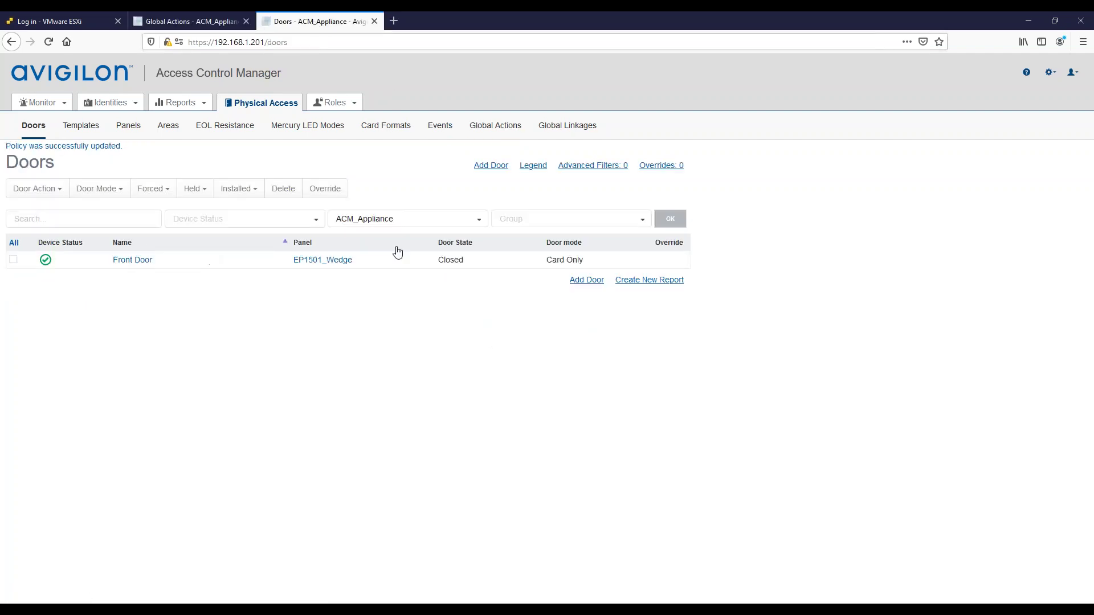
- Create and save a global linkage named "First Card Install Policy" that uses the schedule "First In Schedule"
{"action": "left_click", "coordinate": [197, 22]}
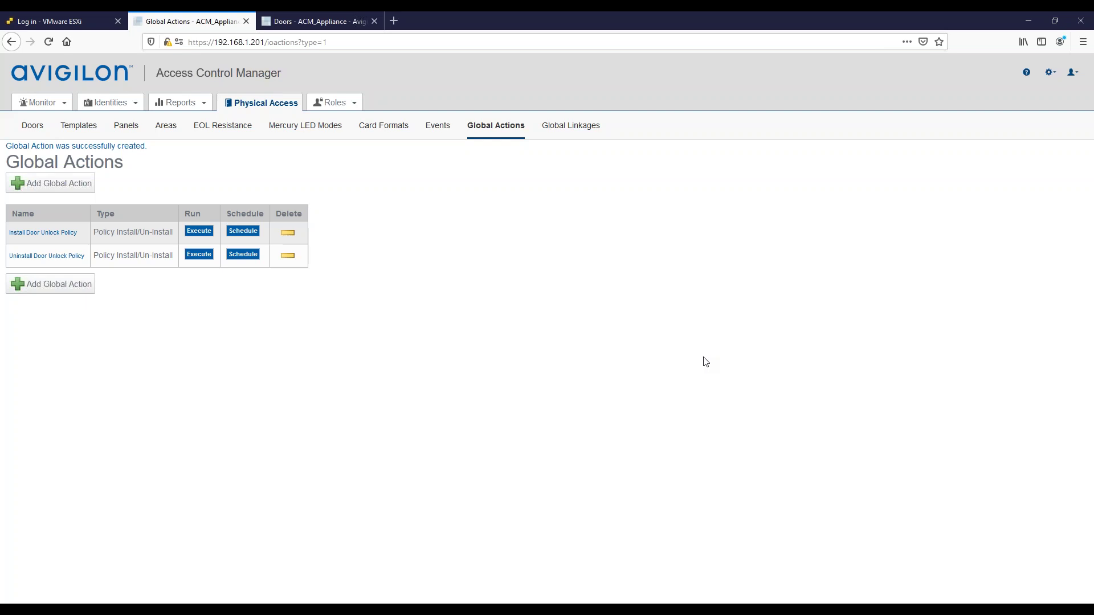
{"action": "left_click", "coordinate": [581, 131]}
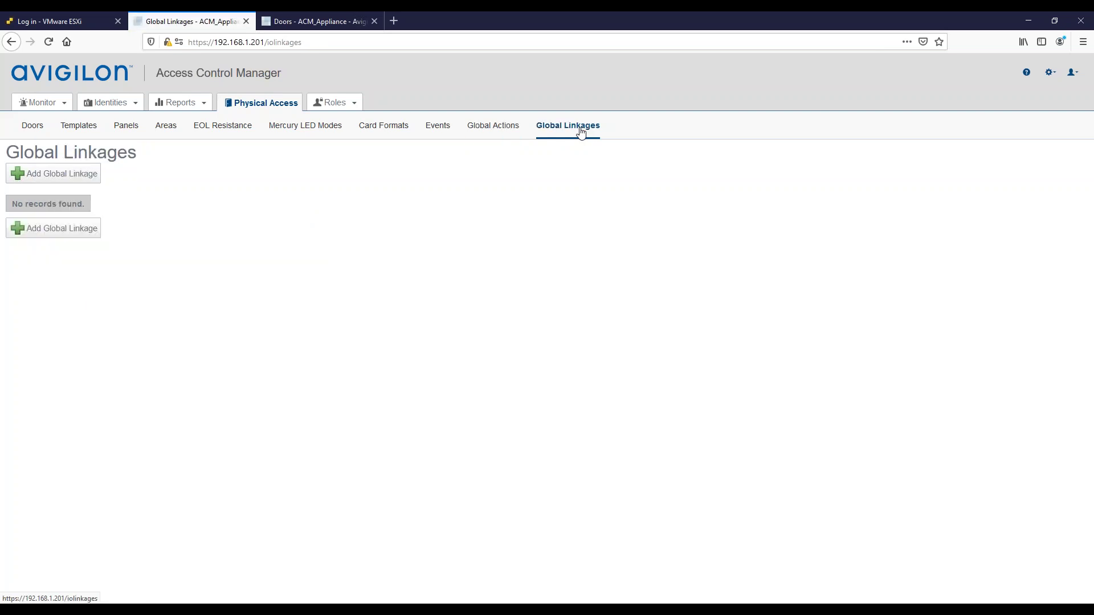
{"action": "left_click", "coordinate": [56, 232]}
{"action": "left_click", "coordinate": [117, 195]}
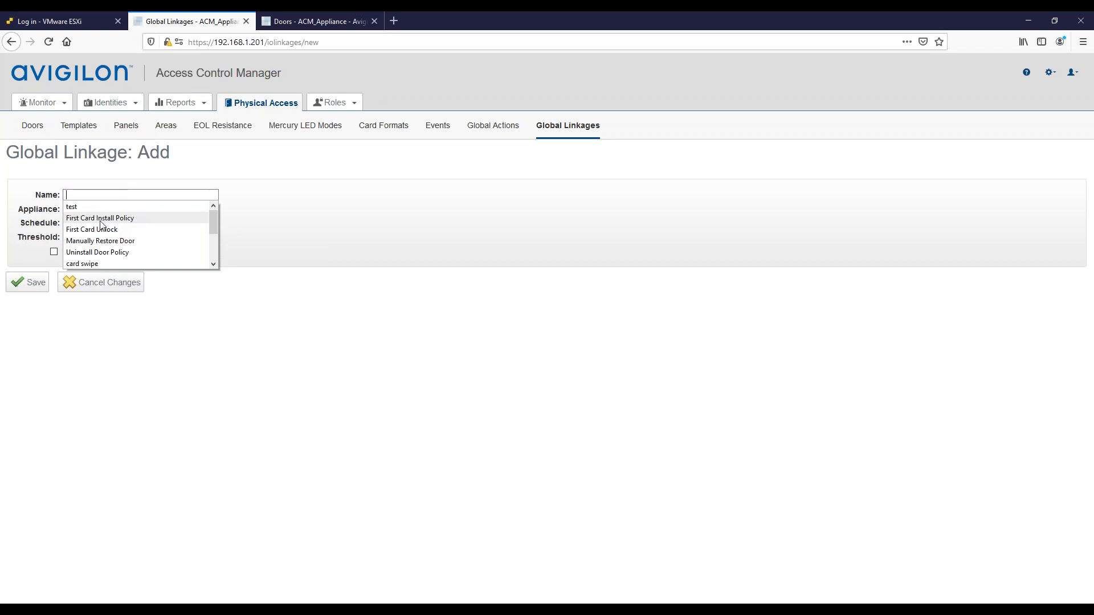
{"action": "left_click", "coordinate": [81, 221]}
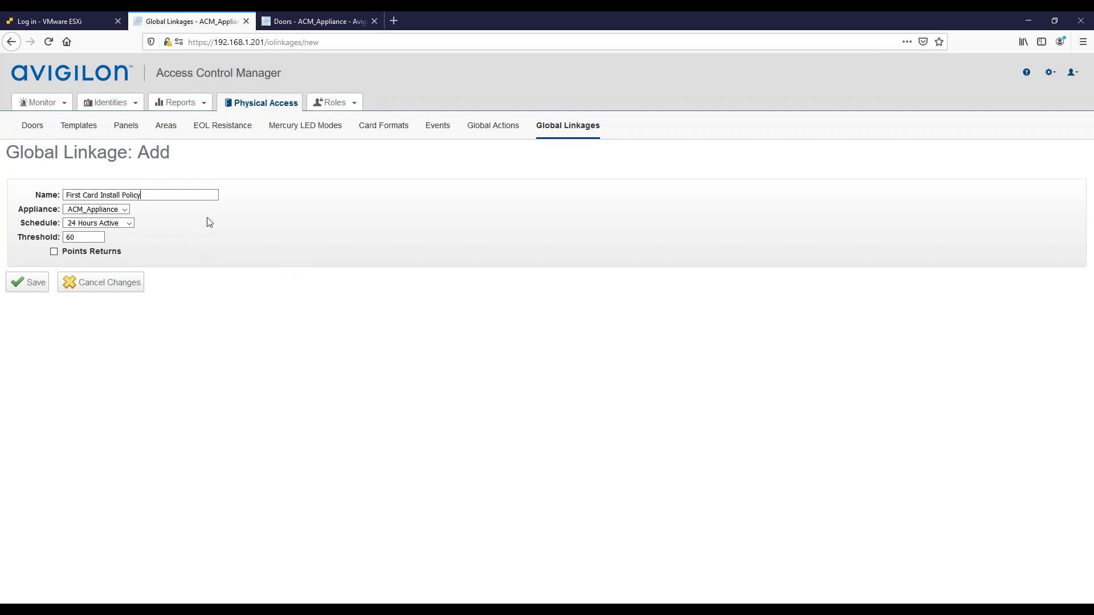
{"action": "left_click", "coordinate": [125, 225]}
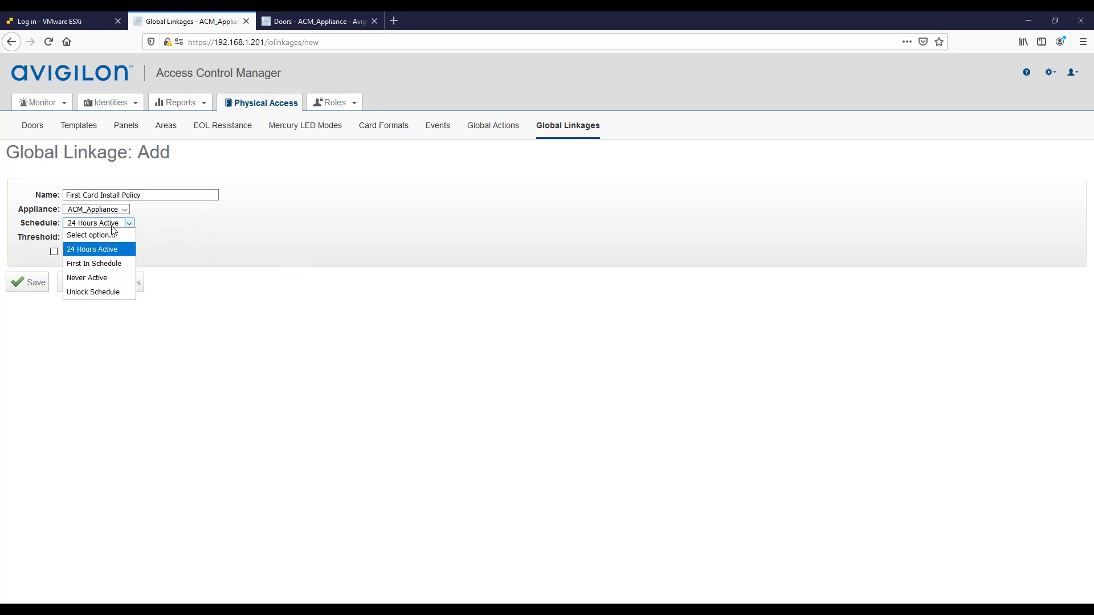
{"action": "left_click", "coordinate": [88, 264]}
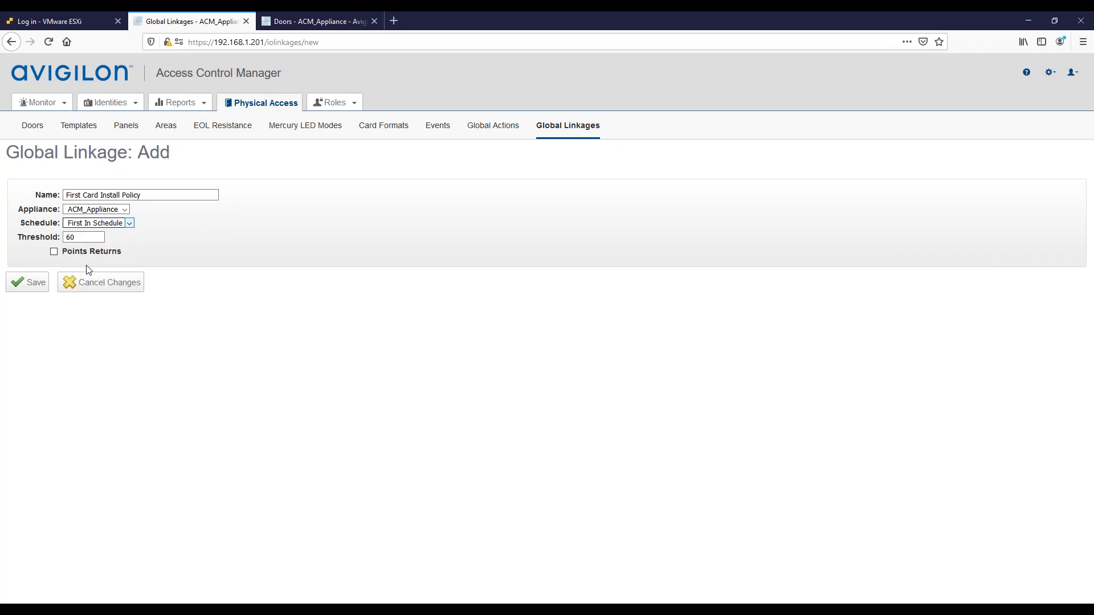
{"action": "left_click", "coordinate": [276, 241]}
{"action": "left_click", "coordinate": [33, 283]}
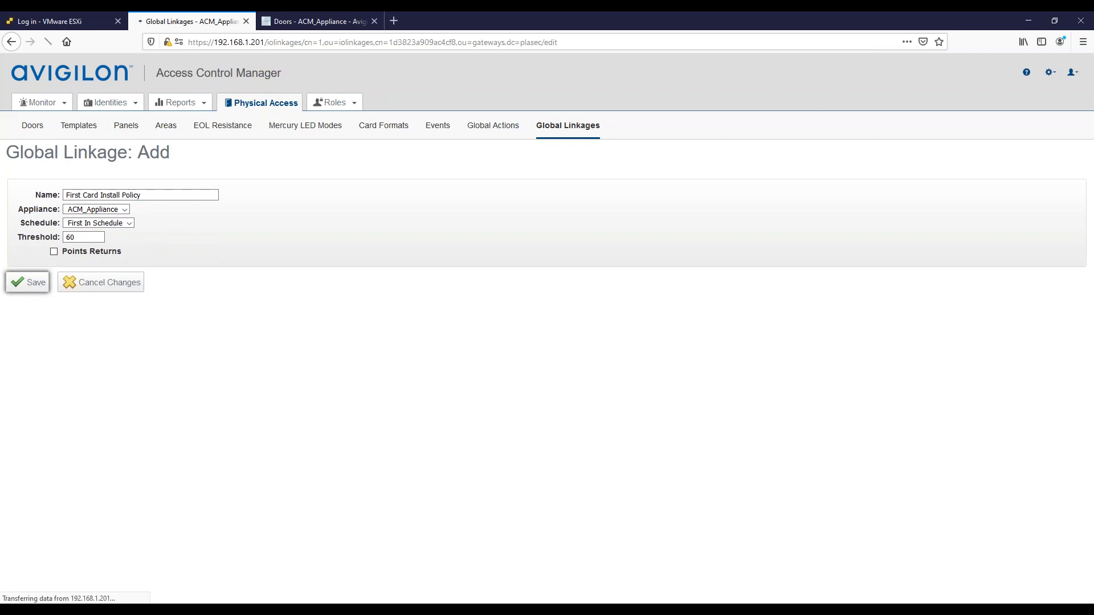
- Add the Front Door as a Door-type device member of the global linkage and save it
{"action": "left_click", "coordinate": [62, 183]}
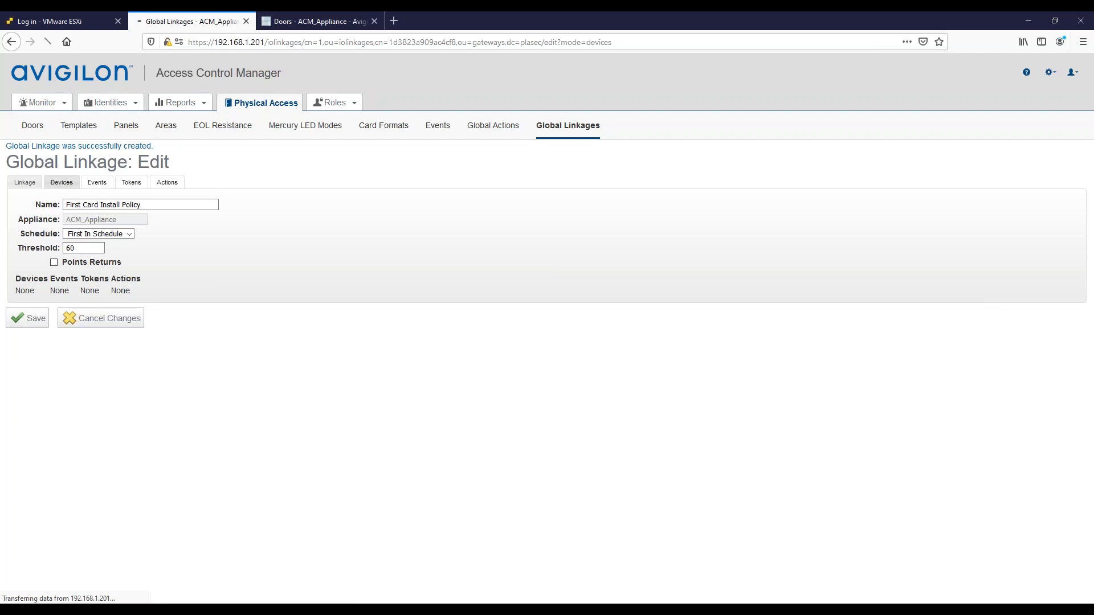
{"action": "left_click", "coordinate": [83, 270]}
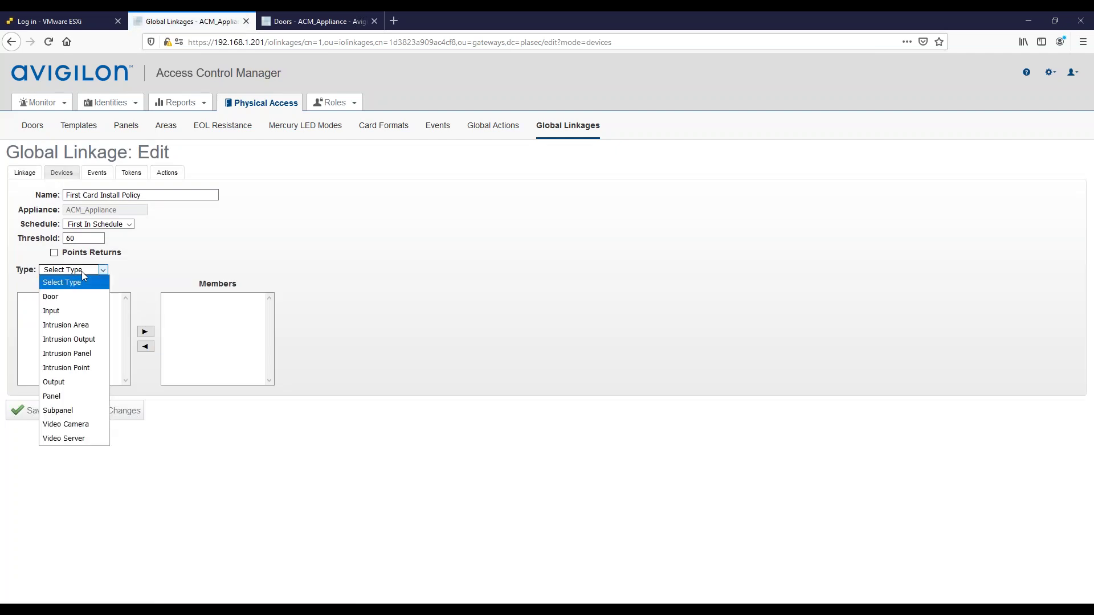
{"action": "left_click", "coordinate": [60, 301]}
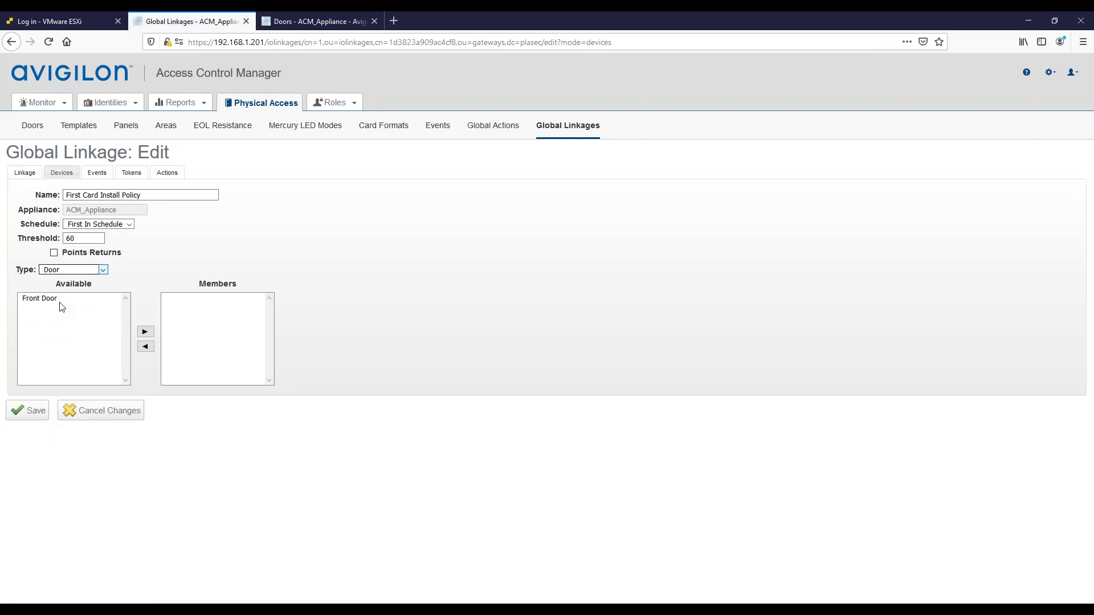
{"action": "left_click", "coordinate": [49, 298]}
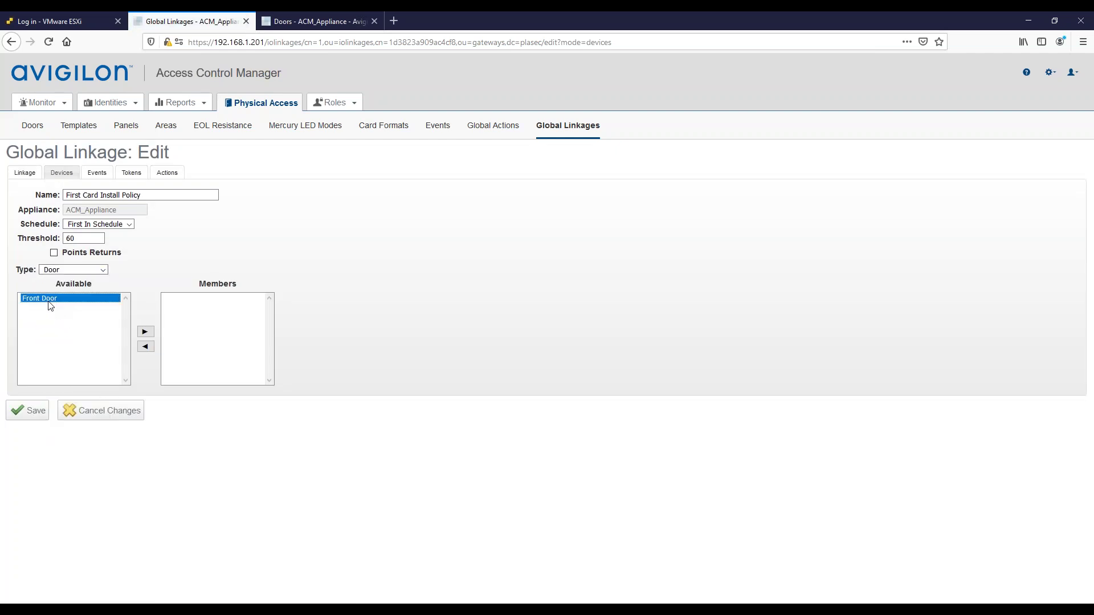
{"action": "left_click", "coordinate": [145, 333]}
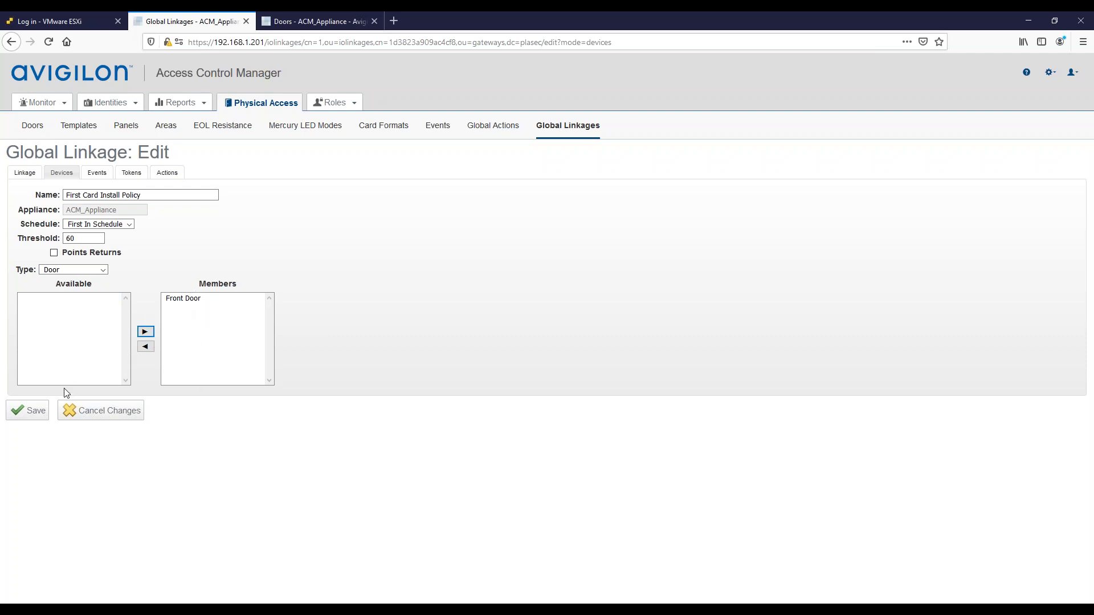
{"action": "left_click", "coordinate": [35, 411]}
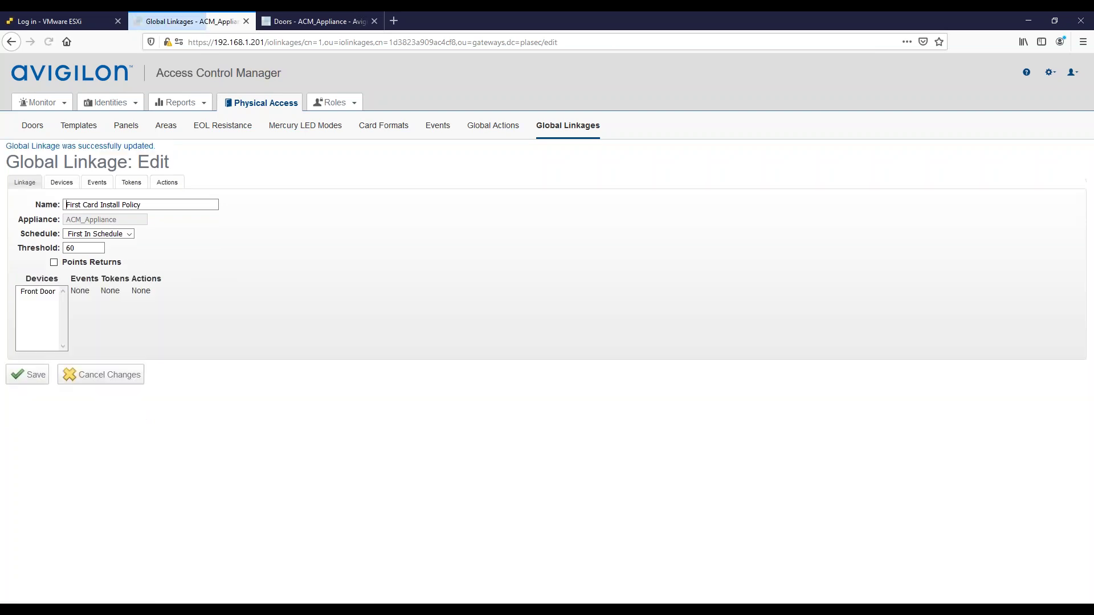
- Add the "Local Grant" event as a member of the global linkage and save it
{"action": "left_click", "coordinate": [96, 182]}
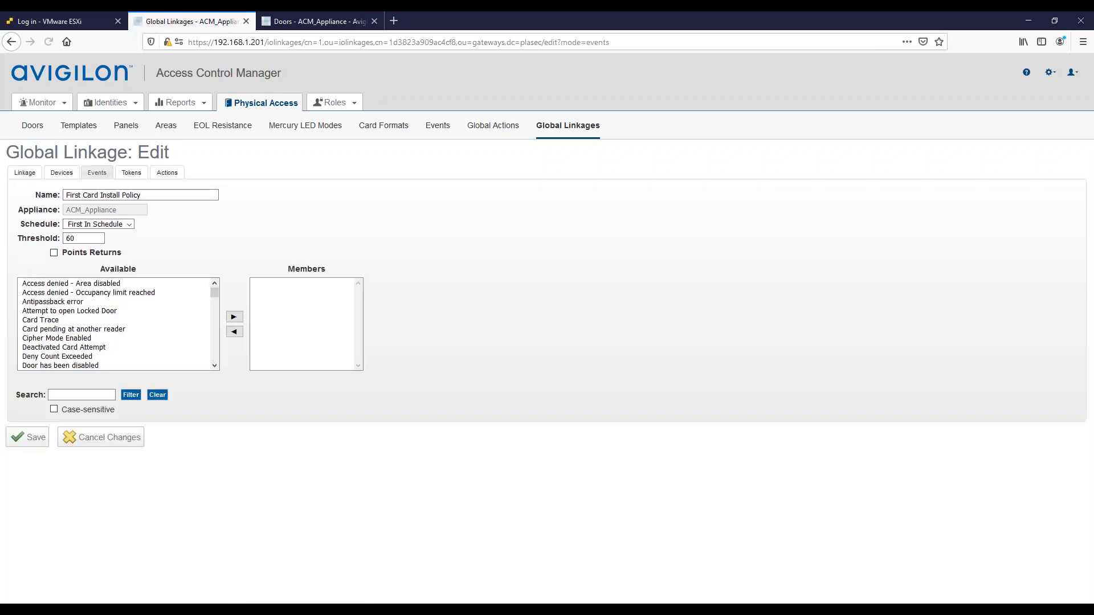
{"action": "scroll", "coordinate": [113, 338], "scroll_direction": "down", "scroll_amount": 2}
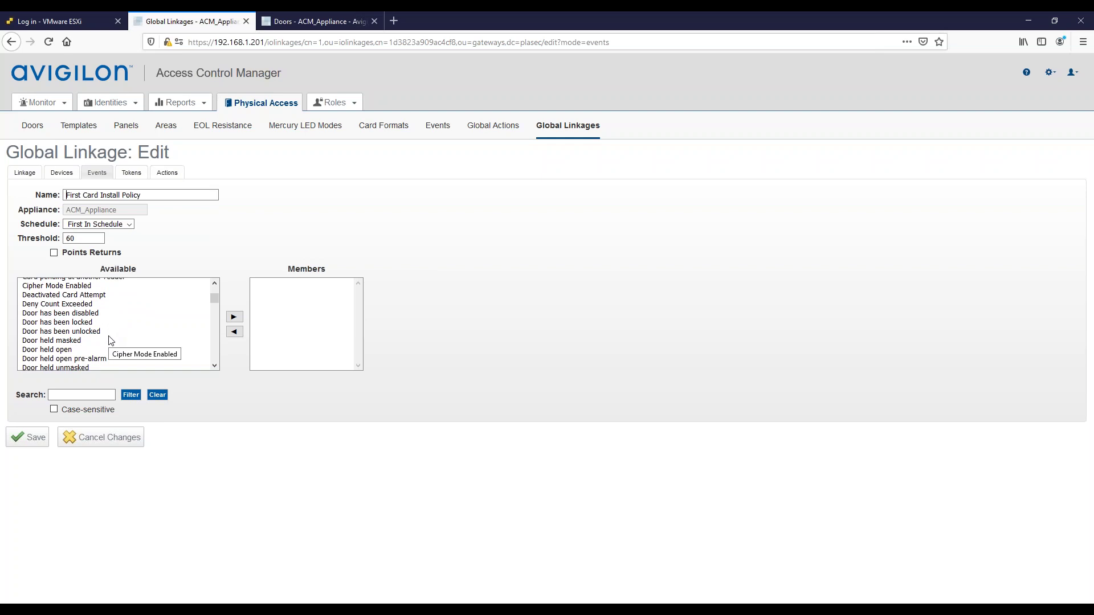
{"action": "scroll", "coordinate": [110, 341], "scroll_direction": "down", "scroll_amount": 8}
{"action": "scroll", "coordinate": [110, 340], "scroll_direction": "down", "scroll_amount": 4}
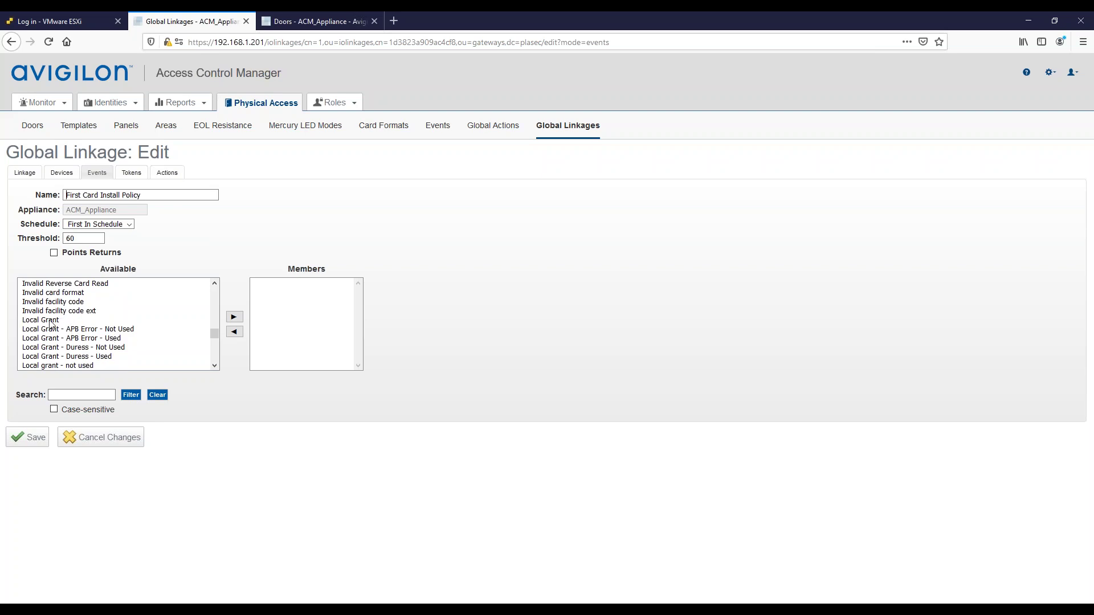
{"action": "left_click", "coordinate": [51, 321]}
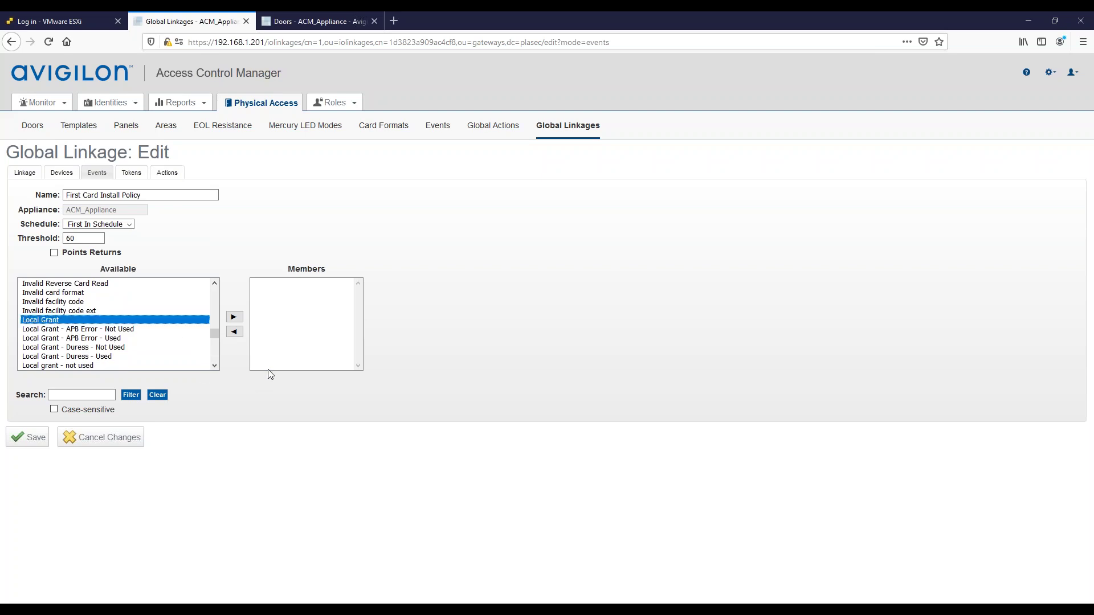
{"action": "left_click", "coordinate": [234, 317]}
{"action": "left_click", "coordinate": [35, 439]}
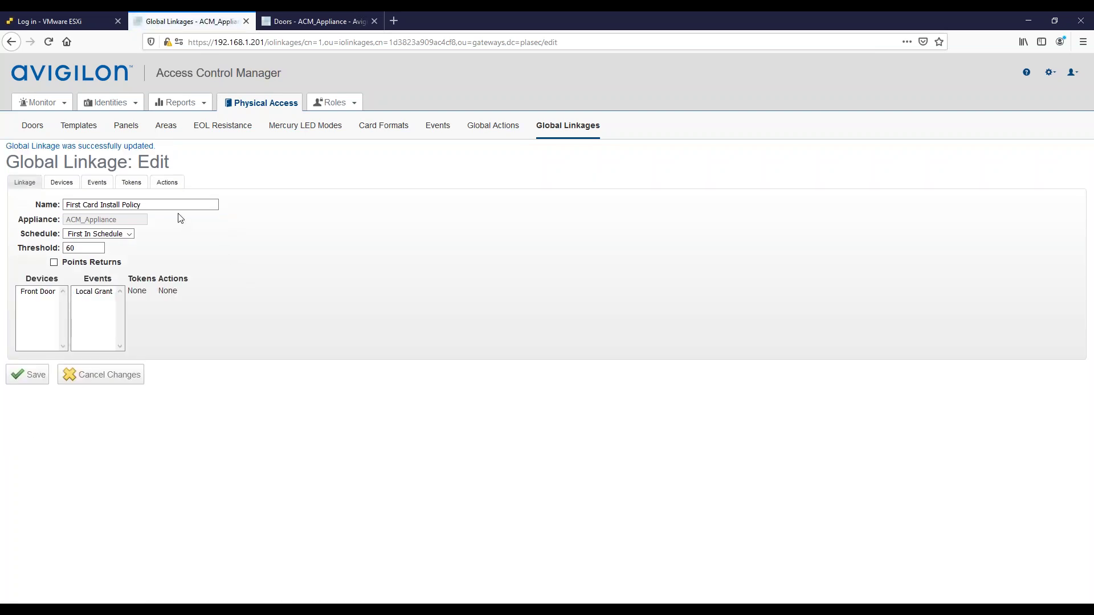
- Add "Install Door Unlock Policy" as the global linkage's action and save it
{"action": "left_click", "coordinate": [166, 183]}
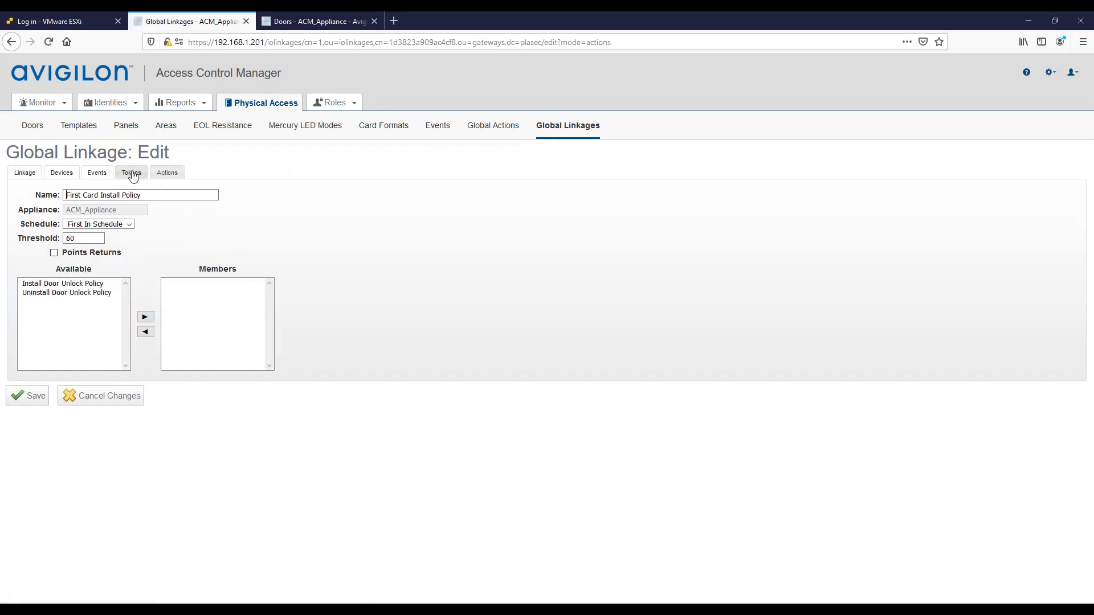
{"action": "left_click", "coordinate": [79, 287]}
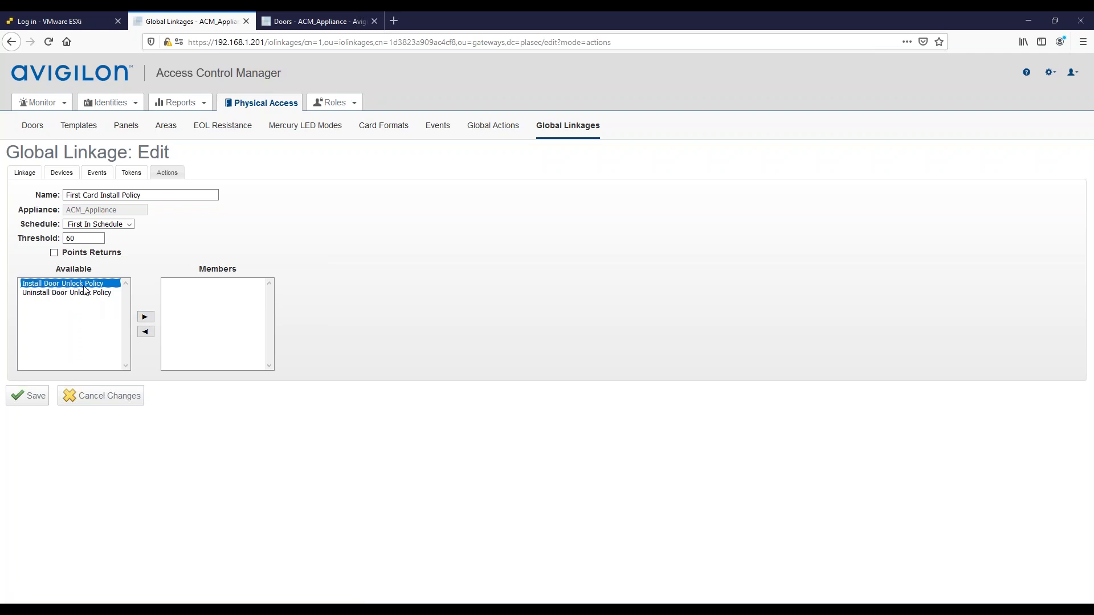
{"action": "left_click", "coordinate": [146, 318]}
{"action": "left_click", "coordinate": [31, 395]}
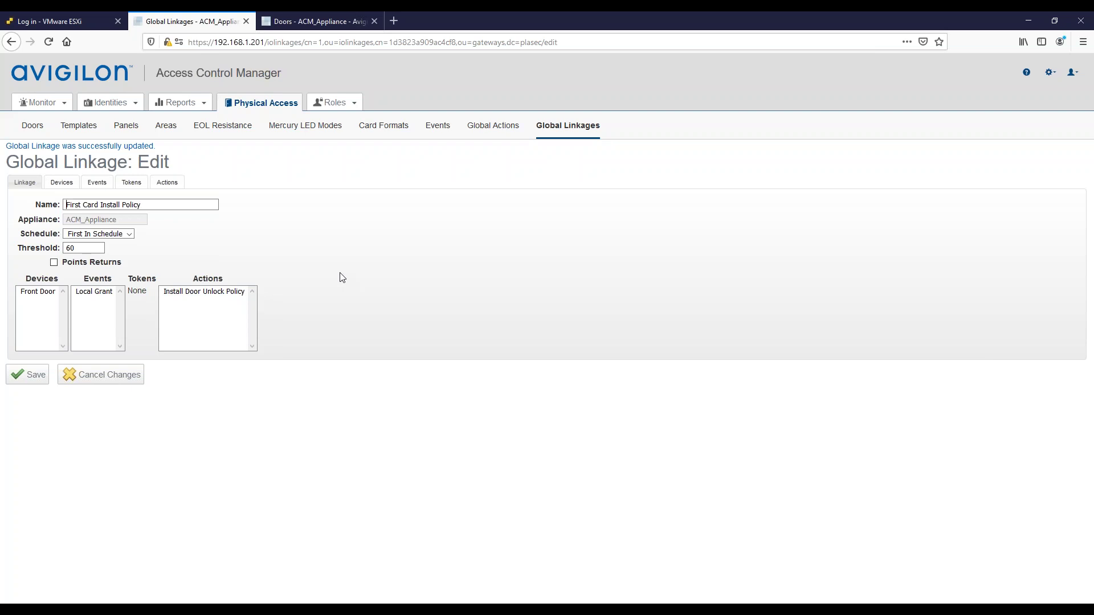
- Search the "First Card Install Policy" linkage's tokens by the cardholder's last name and add all matching tokens as members
{"action": "left_click", "coordinate": [126, 186]}
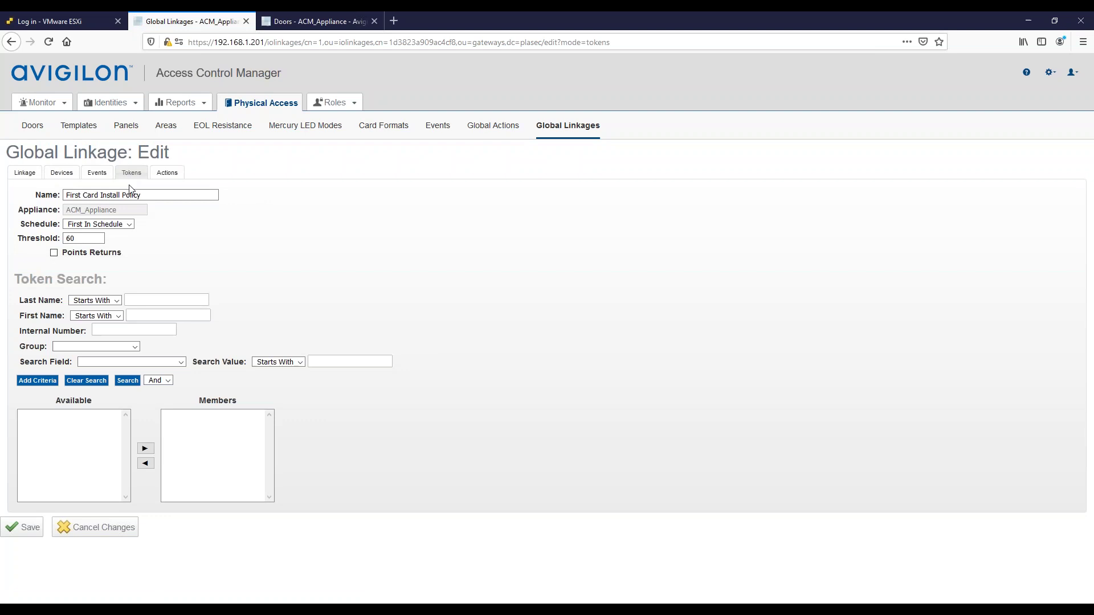
{"action": "type", "text": "foster"}
{"action": "key", "text": "Return"}
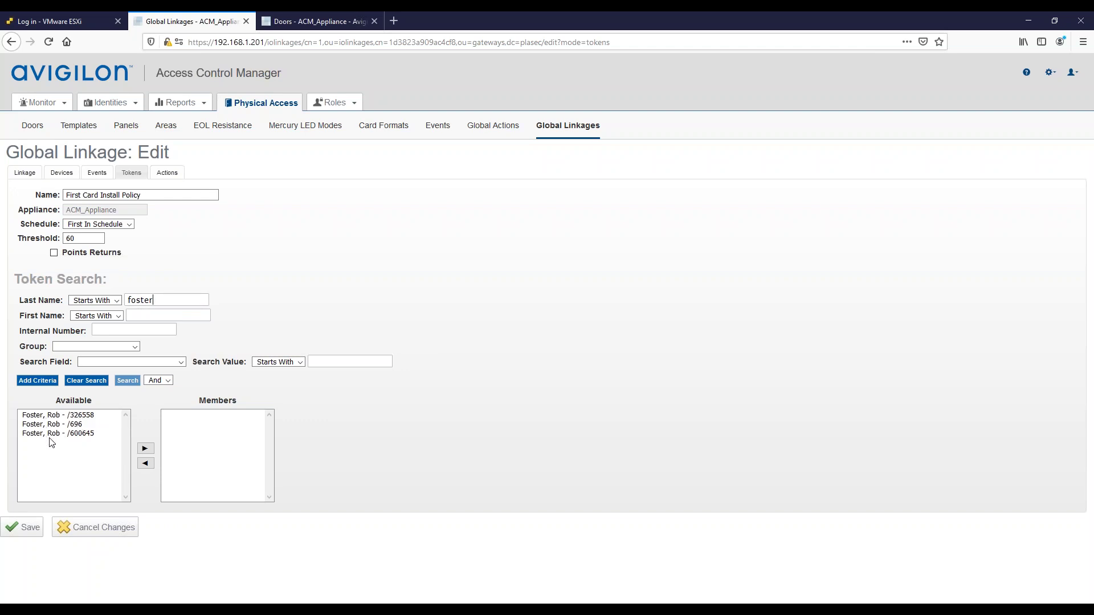
{"action": "left_click_drag", "start_coordinate": [51, 434], "coordinate": [50, 416]}
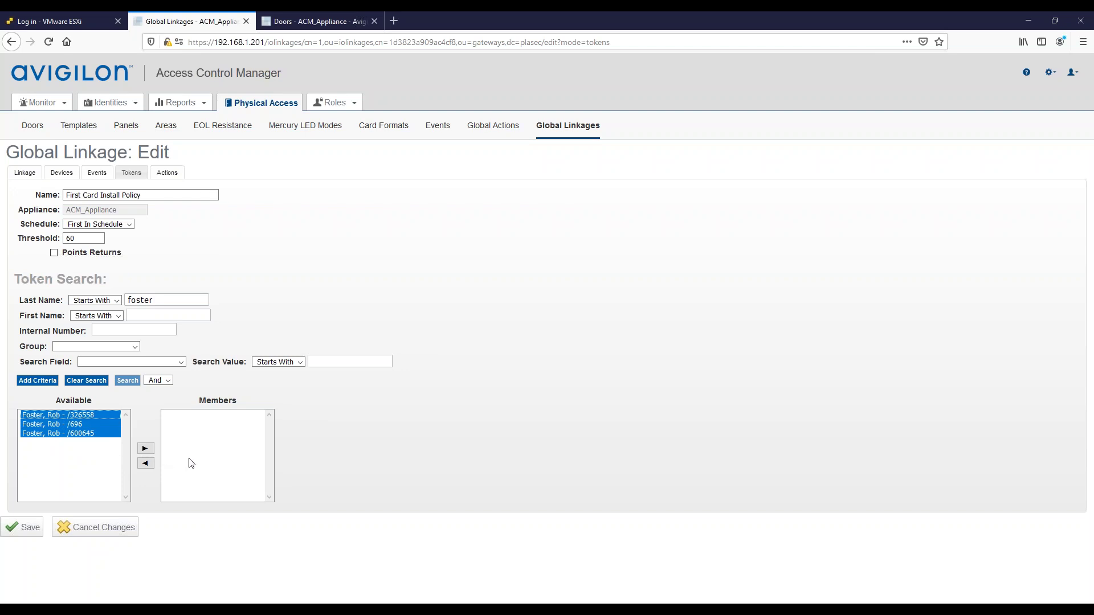
{"action": "left_click", "coordinate": [145, 449]}
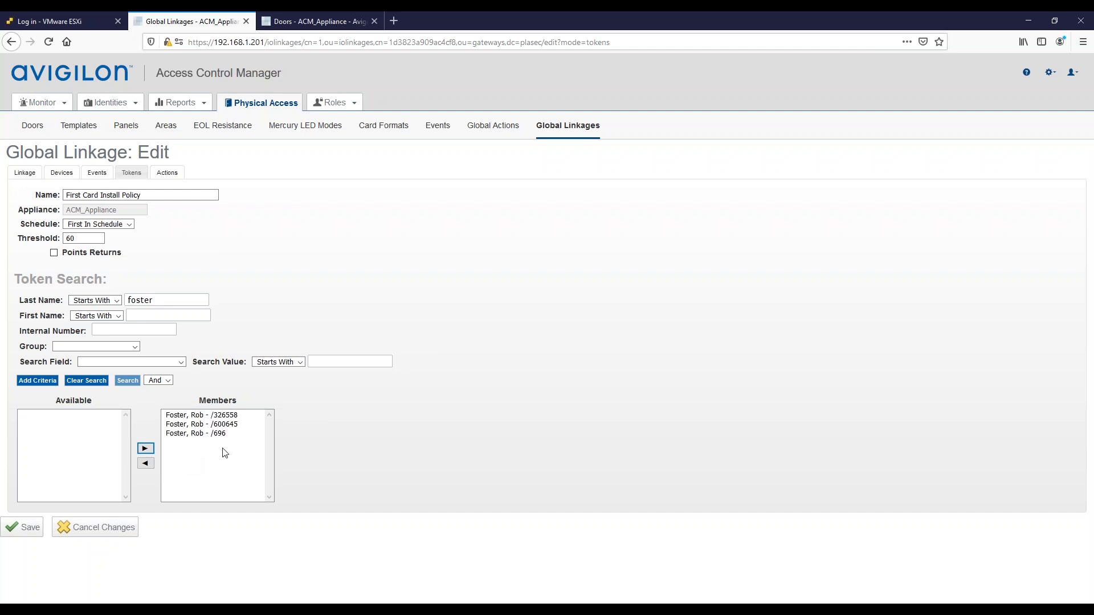
- Remove all the cardholder's tokens from the linkage's members and save the linkage
{"action": "left_click_drag", "start_coordinate": [206, 436], "coordinate": [209, 420]}
{"action": "left_click", "coordinate": [146, 463]}
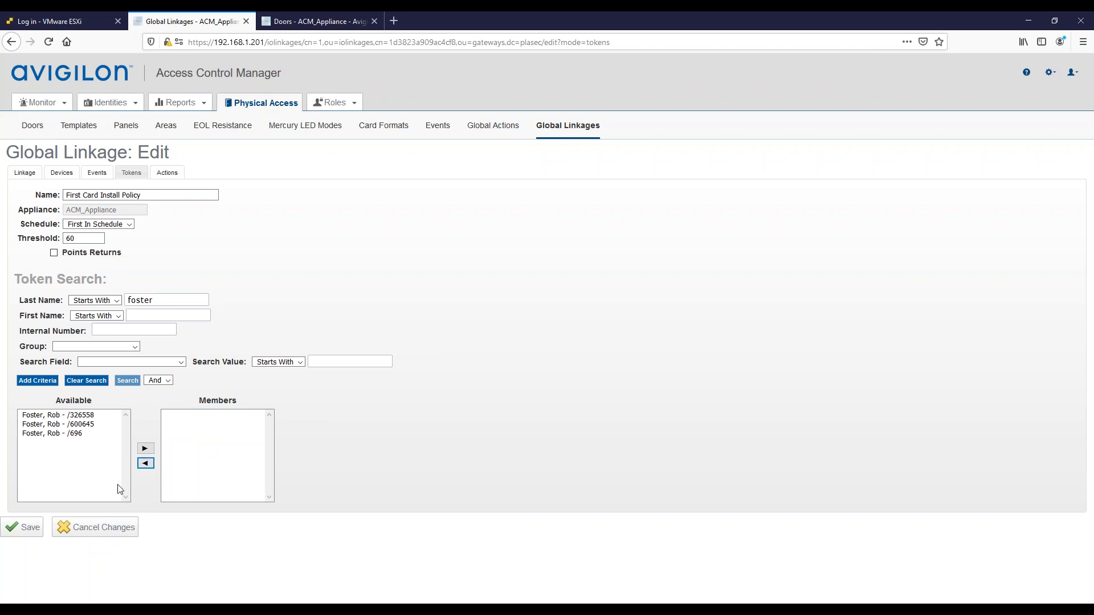
{"action": "left_click", "coordinate": [27, 531]}
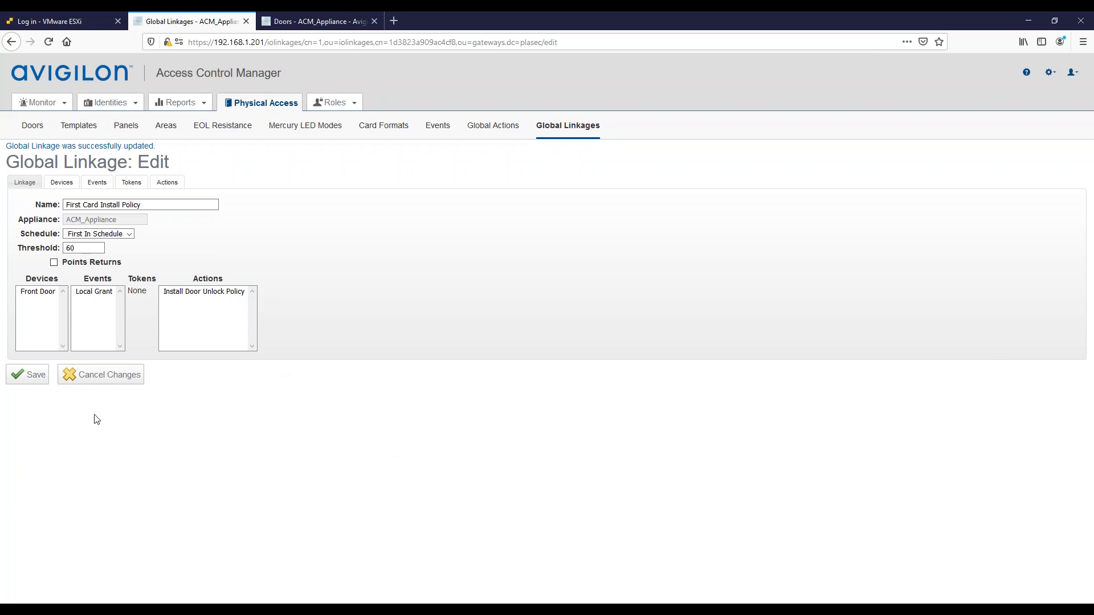
{"action": "left_click", "coordinate": [29, 376]}
- Create and save a global linkage named "Uninstall Door Policy" with the schedule "24 Hours Active"
{"action": "left_click", "coordinate": [556, 128]}
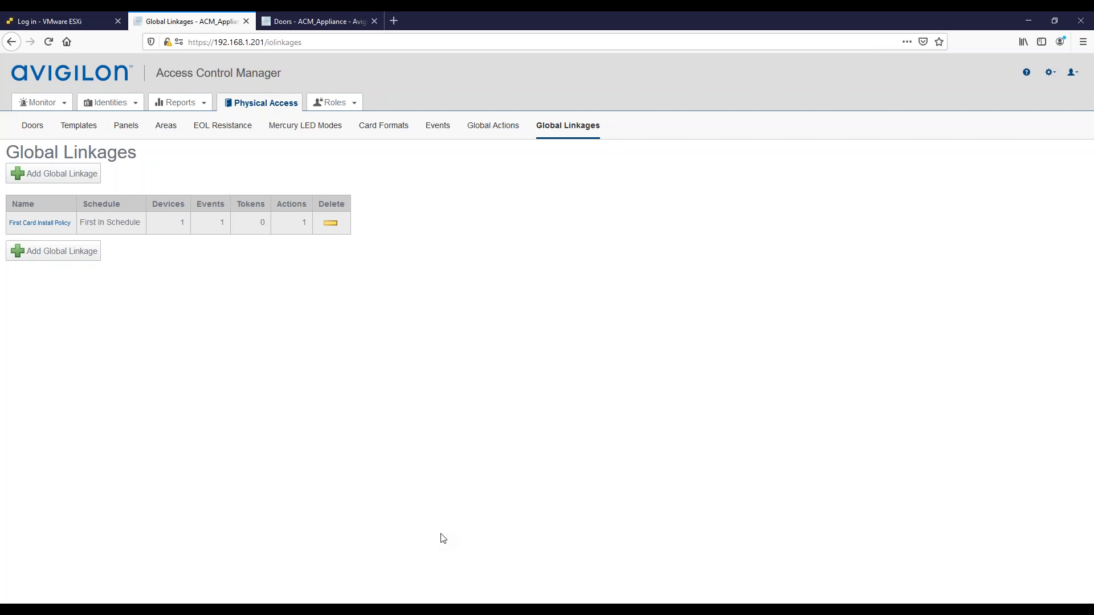
{"action": "left_click", "coordinate": [55, 184]}
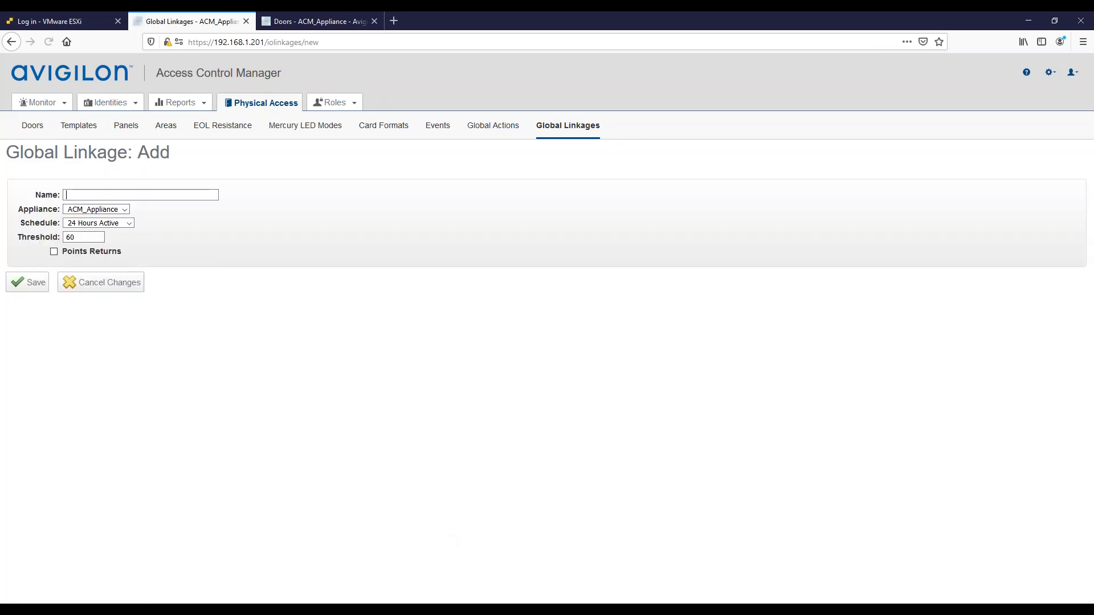
{"action": "left_click", "coordinate": [81, 197]}
{"action": "scroll", "coordinate": [98, 215], "scroll_direction": "down", "scroll_amount": 2}
{"action": "scroll", "coordinate": [100, 215], "scroll_direction": "up", "scroll_amount": 2}
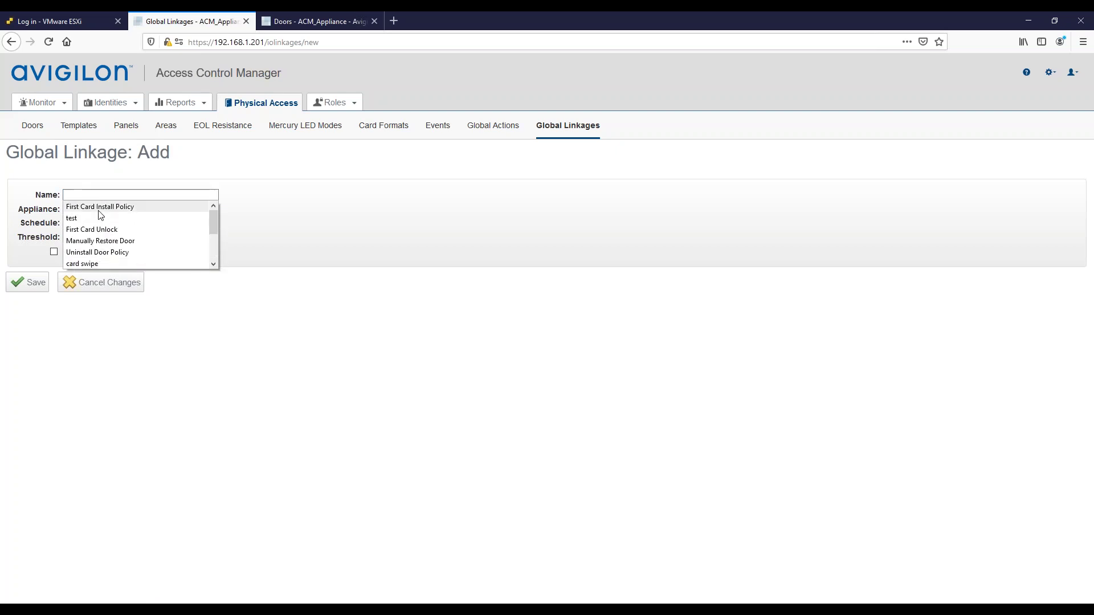
{"action": "left_click", "coordinate": [100, 256]}
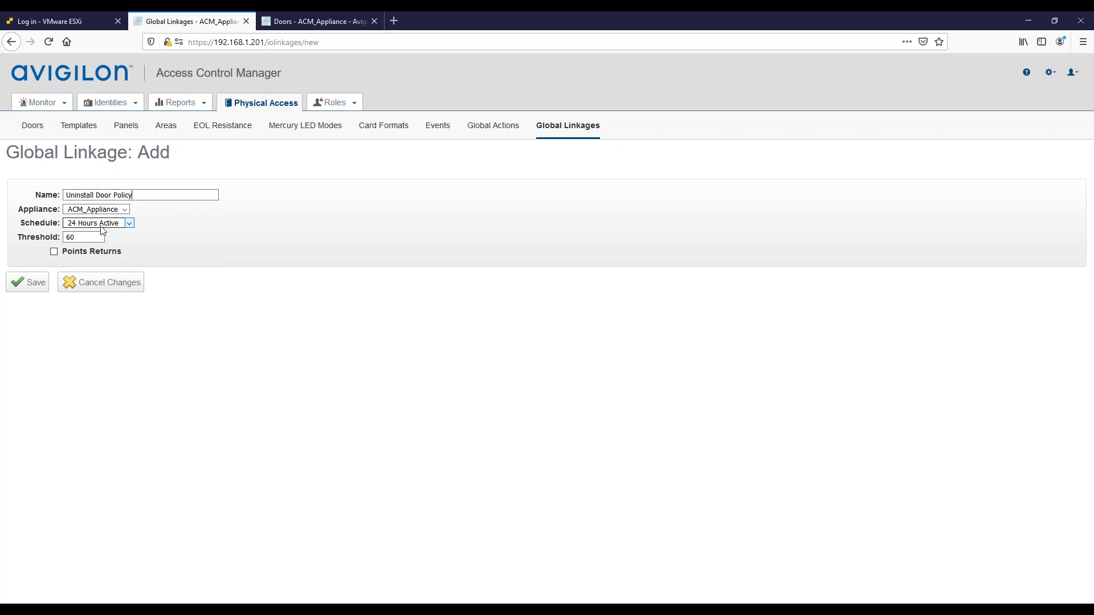
{"action": "left_click", "coordinate": [34, 285]}
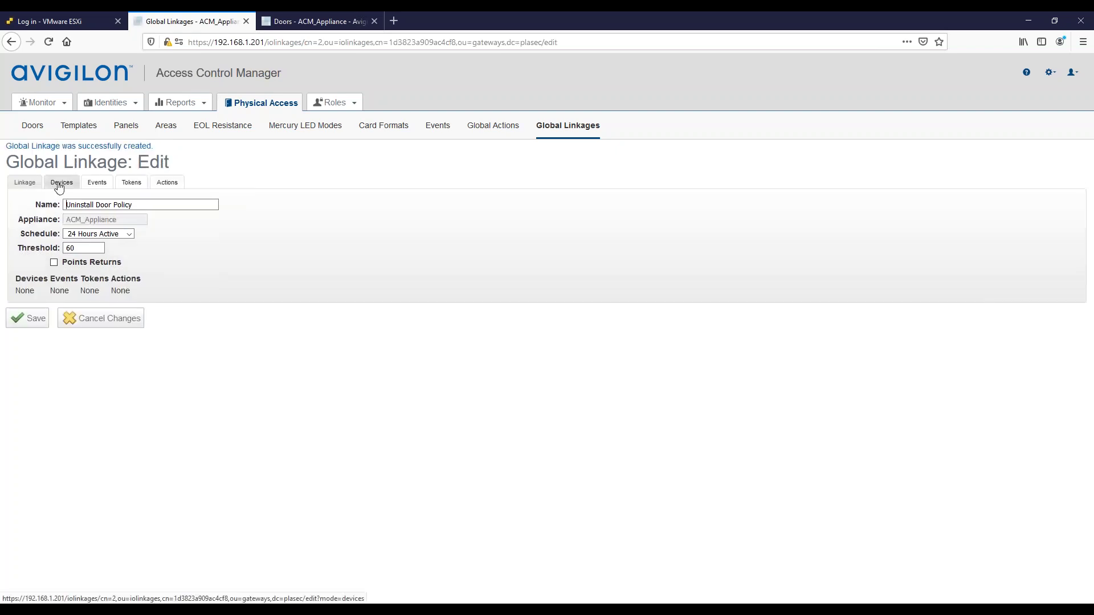
- Add the Front Door as a Door-type device member of the "Uninstall Door Policy" linkage and save it
{"action": "left_click", "coordinate": [61, 185]}
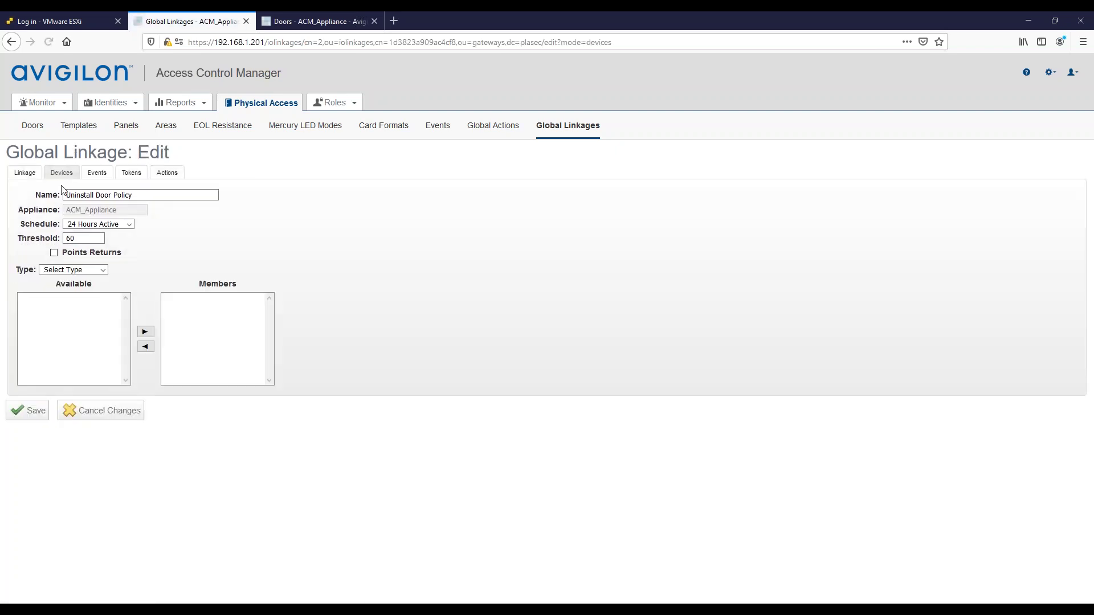
{"action": "left_click", "coordinate": [88, 271]}
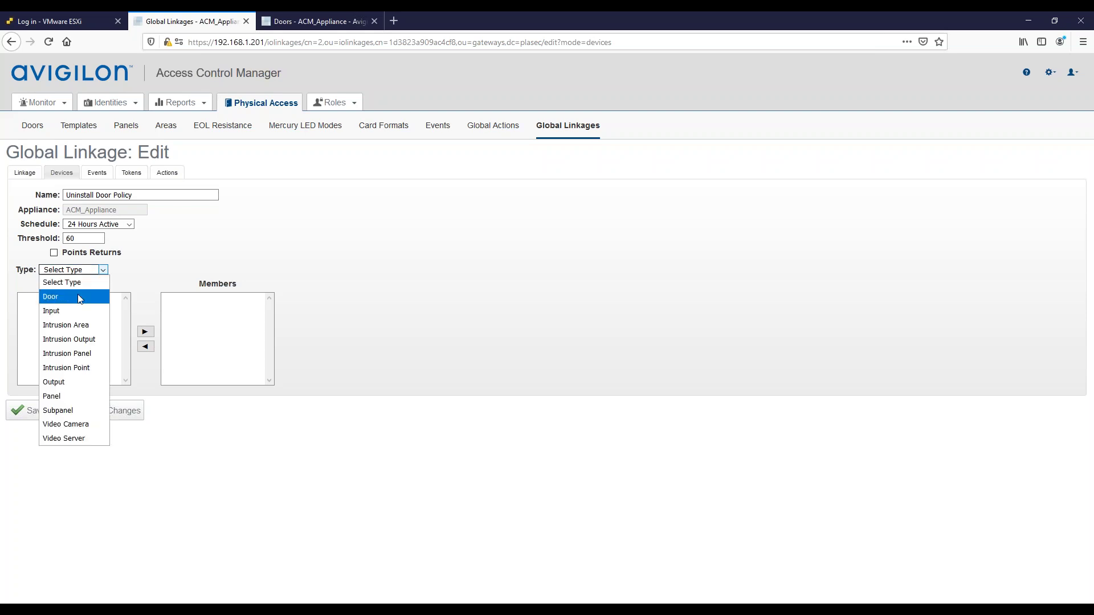
{"action": "left_click", "coordinate": [79, 297]}
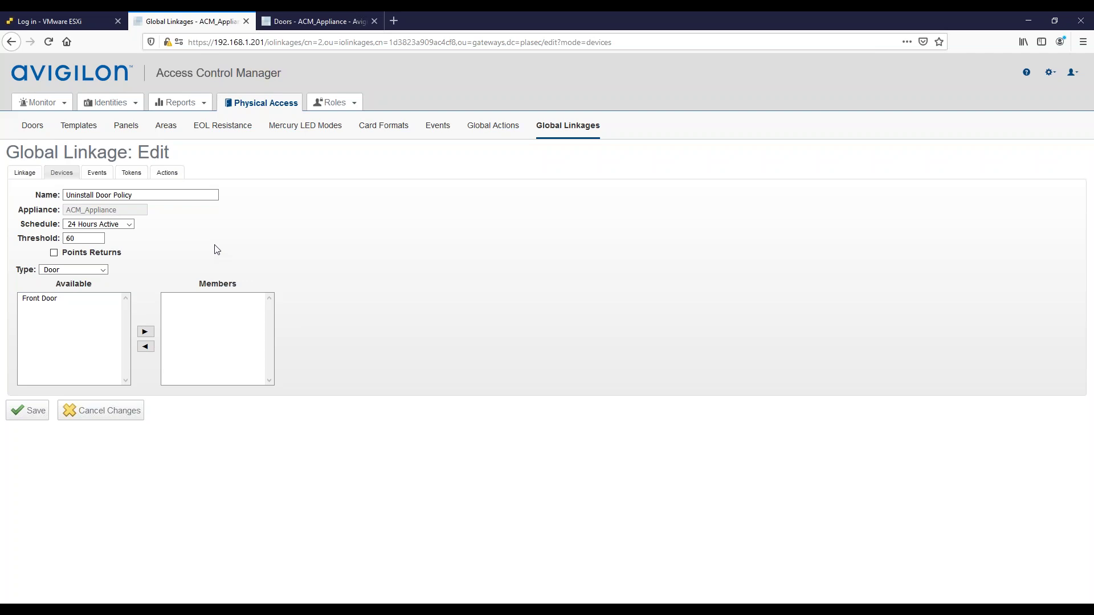
{"action": "left_click", "coordinate": [35, 299]}
{"action": "left_click", "coordinate": [149, 334]}
{"action": "left_click", "coordinate": [37, 418]}
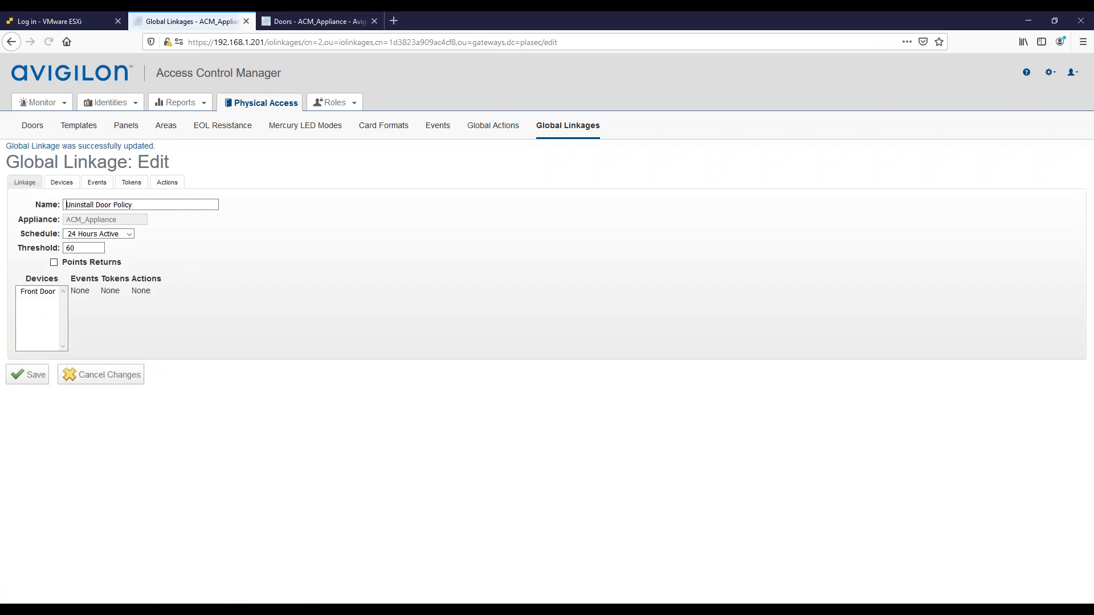
- Add the "Door in card only mode" event as a member of the "Uninstall Door Policy" linkage and save it
{"action": "left_click", "coordinate": [95, 186]}
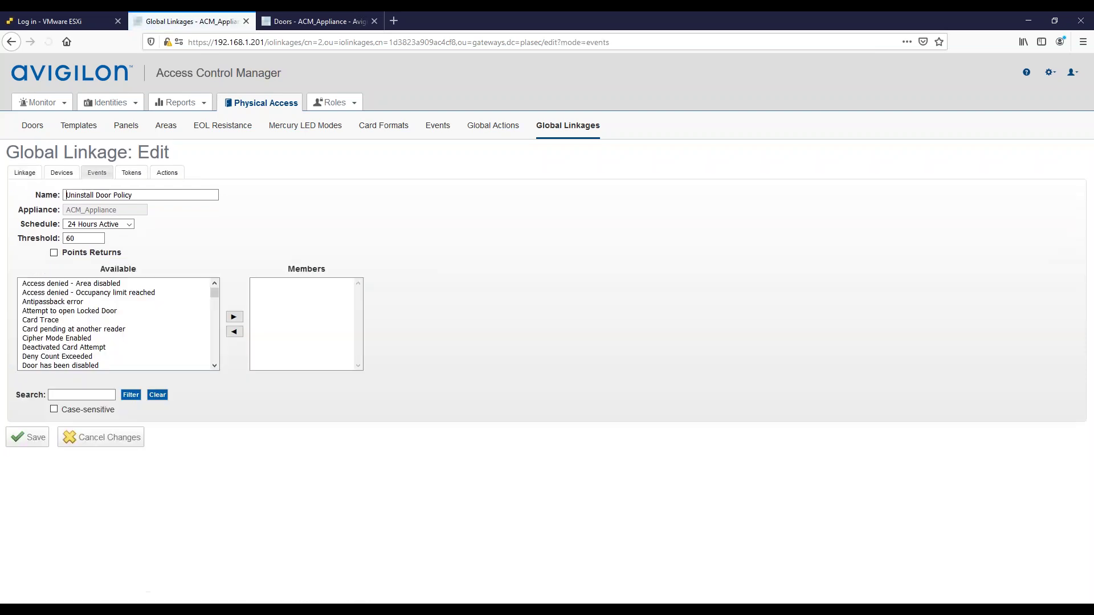
{"action": "scroll", "coordinate": [101, 340], "scroll_direction": "down", "scroll_amount": 2}
{"action": "scroll", "coordinate": [102, 340], "scroll_direction": "down", "scroll_amount": 5}
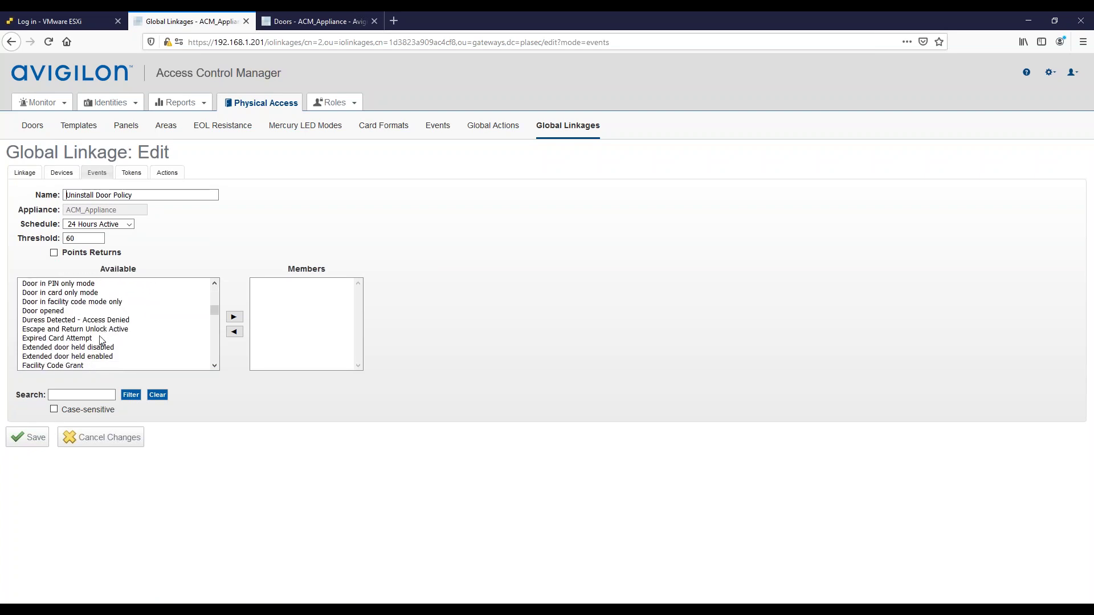
{"action": "left_click", "coordinate": [81, 294]}
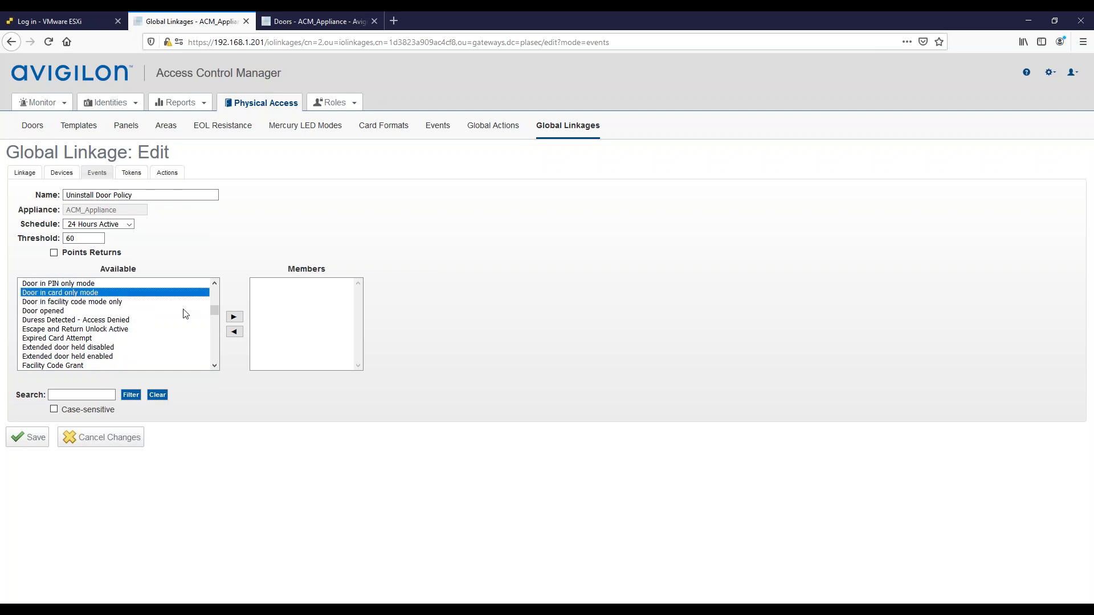
{"action": "left_click", "coordinate": [234, 317]}
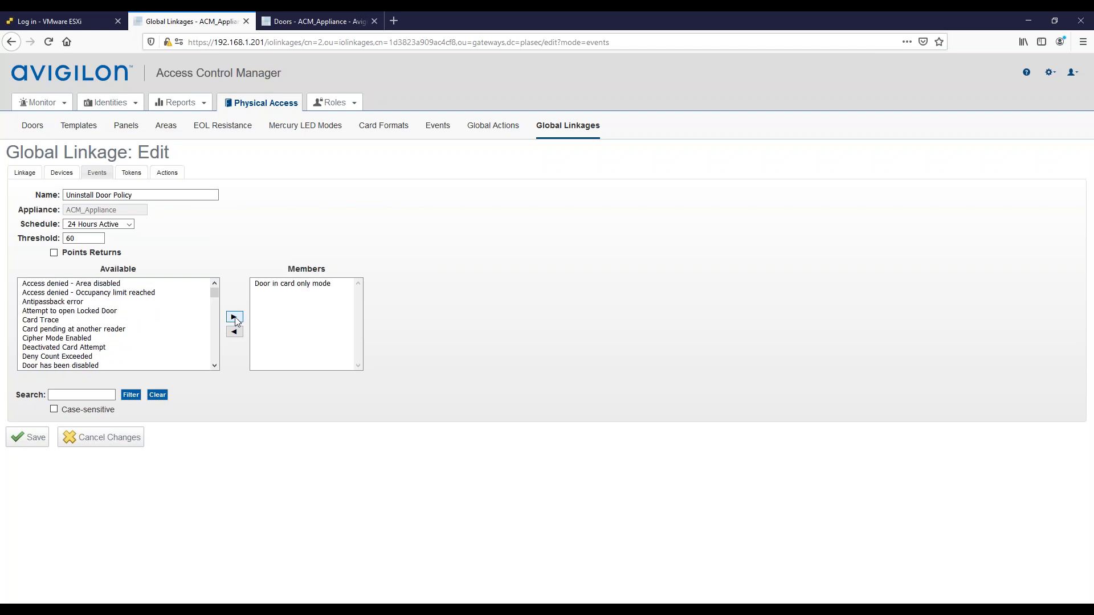
{"action": "left_click", "coordinate": [38, 444]}
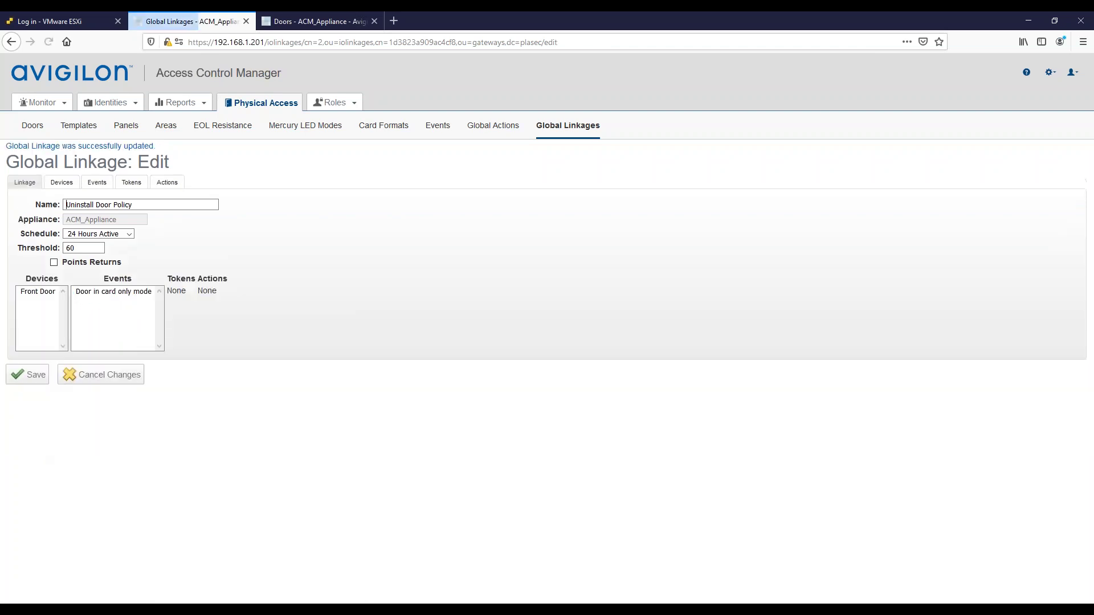
- Add "Uninstall Door Unlock Policy" as the action of the "Uninstall Door Policy" linkage and save it
{"action": "left_click", "coordinate": [167, 182]}
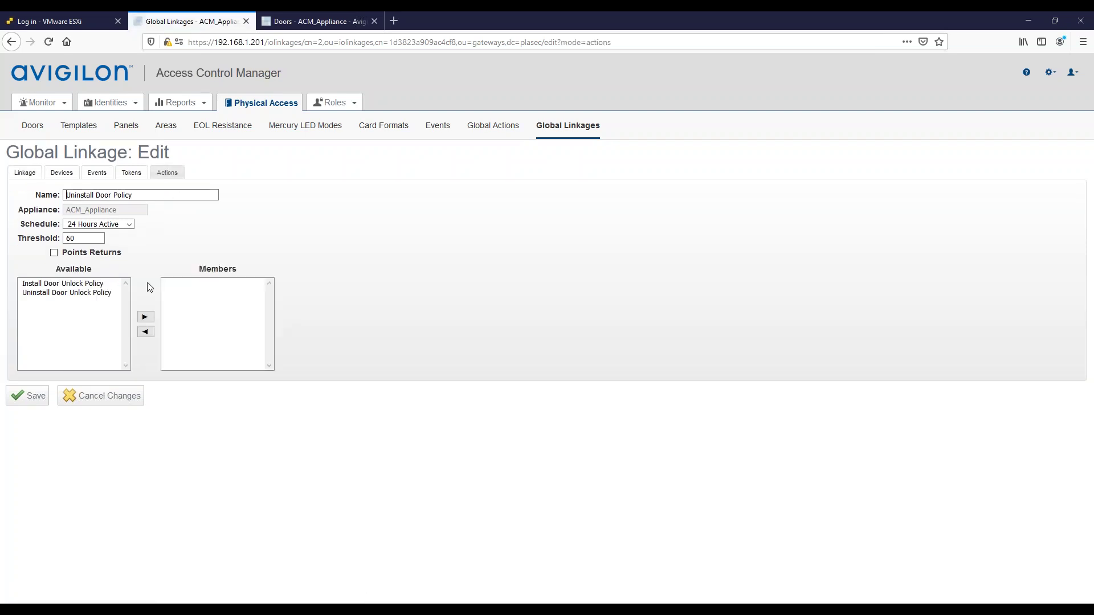
{"action": "left_click", "coordinate": [64, 294]}
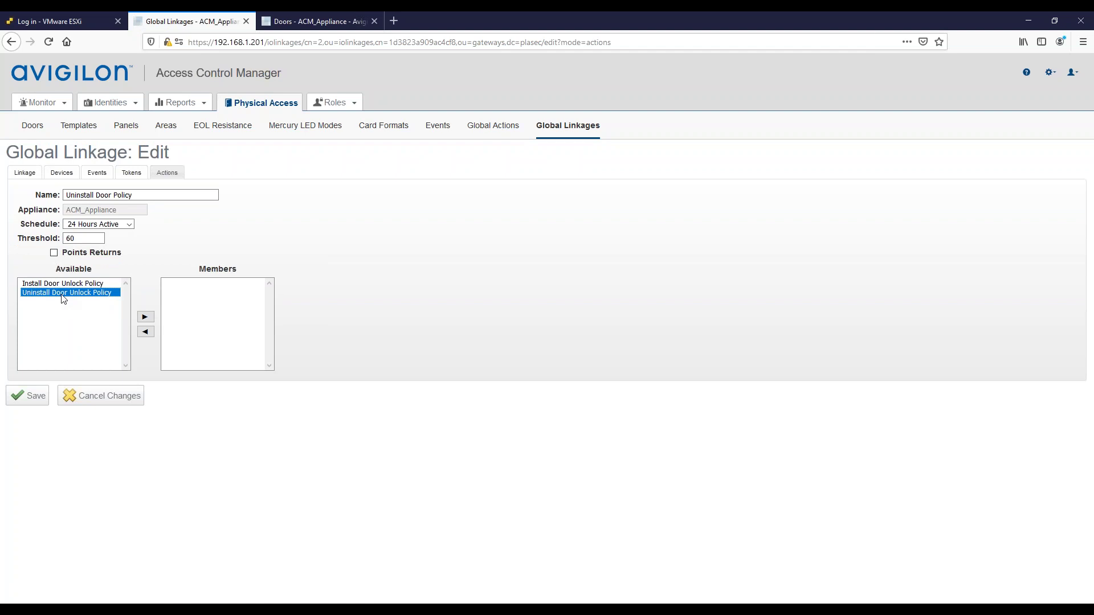
{"action": "left_click", "coordinate": [144, 319]}
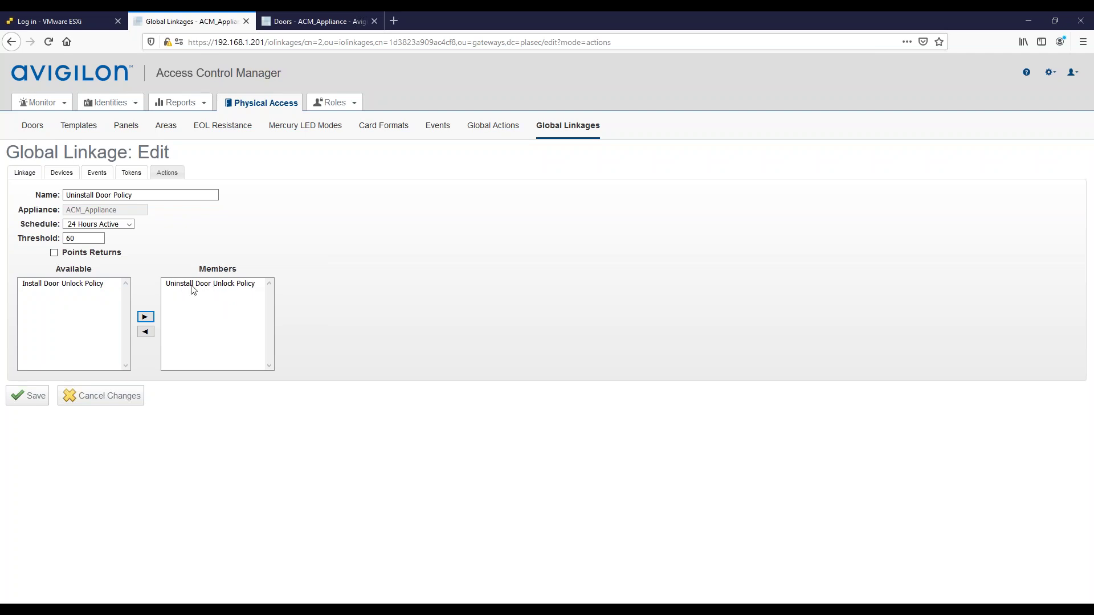
{"action": "left_click", "coordinate": [27, 397]}
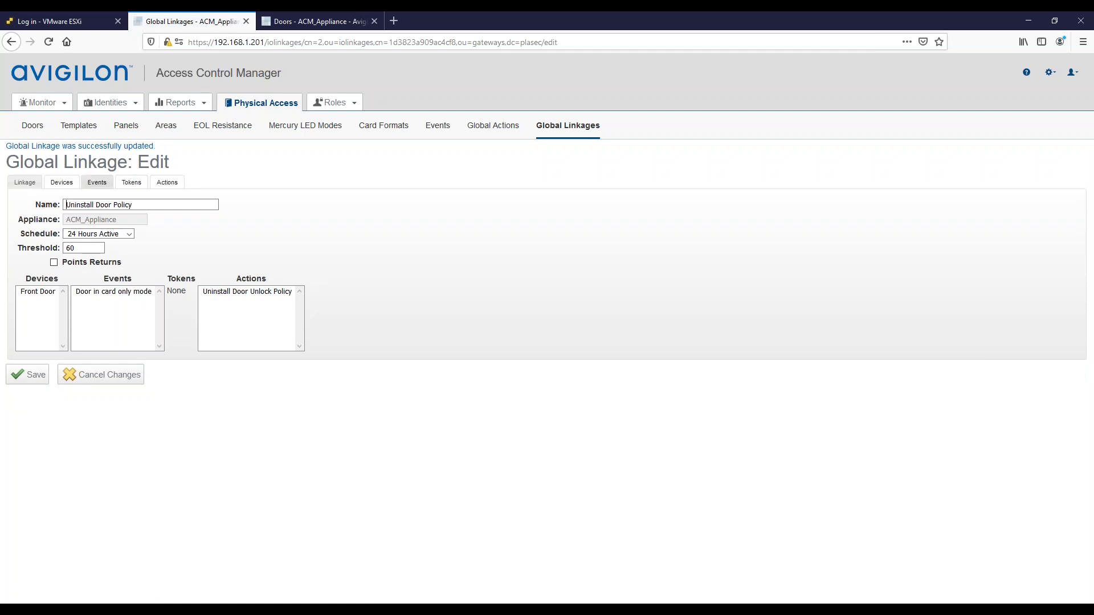
- Create and save a global linkage named "Manually Restore Door" that uses the schedule "24 Hours Active"
{"action": "left_click", "coordinate": [568, 127]}
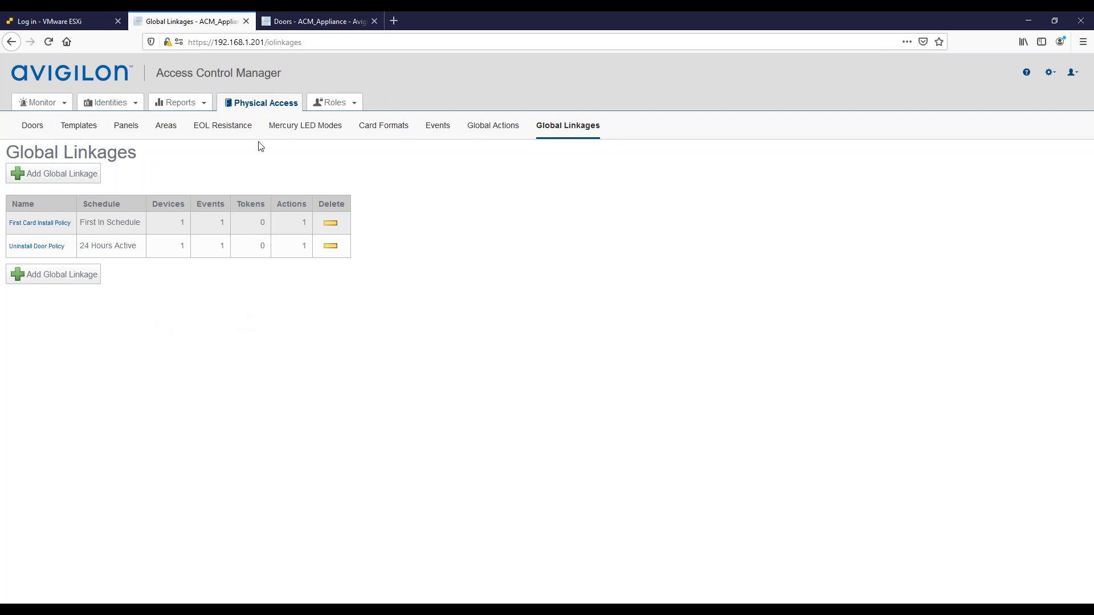
{"action": "left_click", "coordinate": [43, 280]}
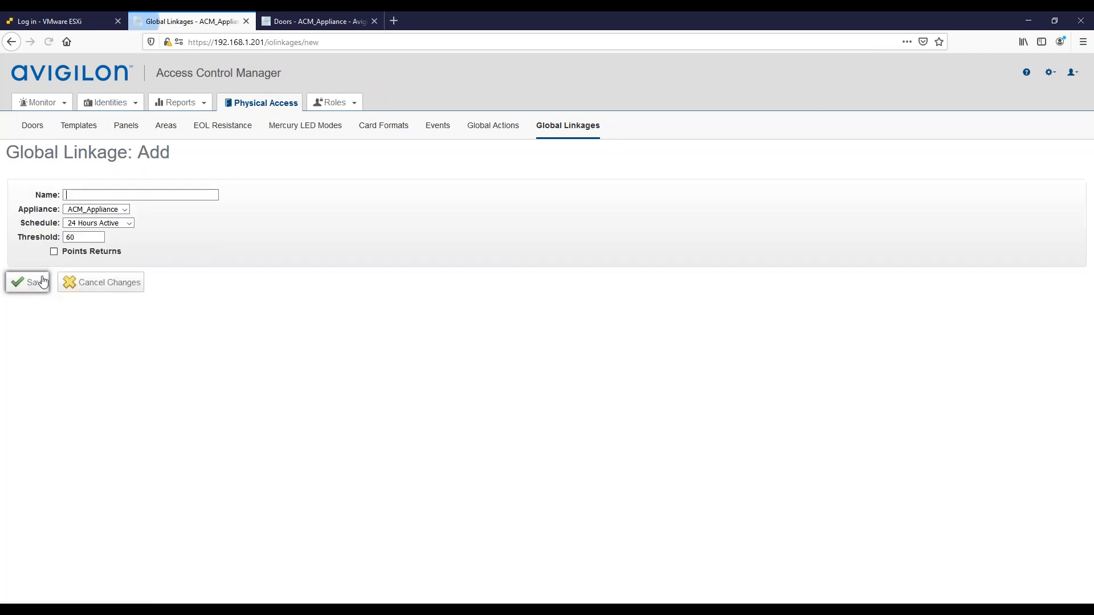
{"action": "left_click", "coordinate": [98, 196]}
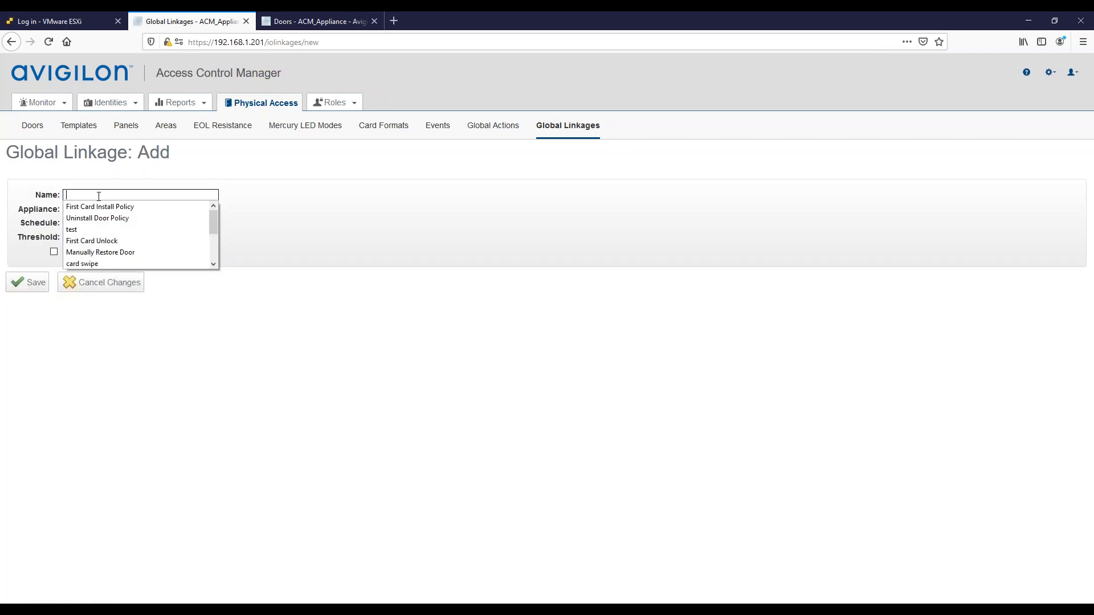
{"action": "left_click", "coordinate": [114, 254]}
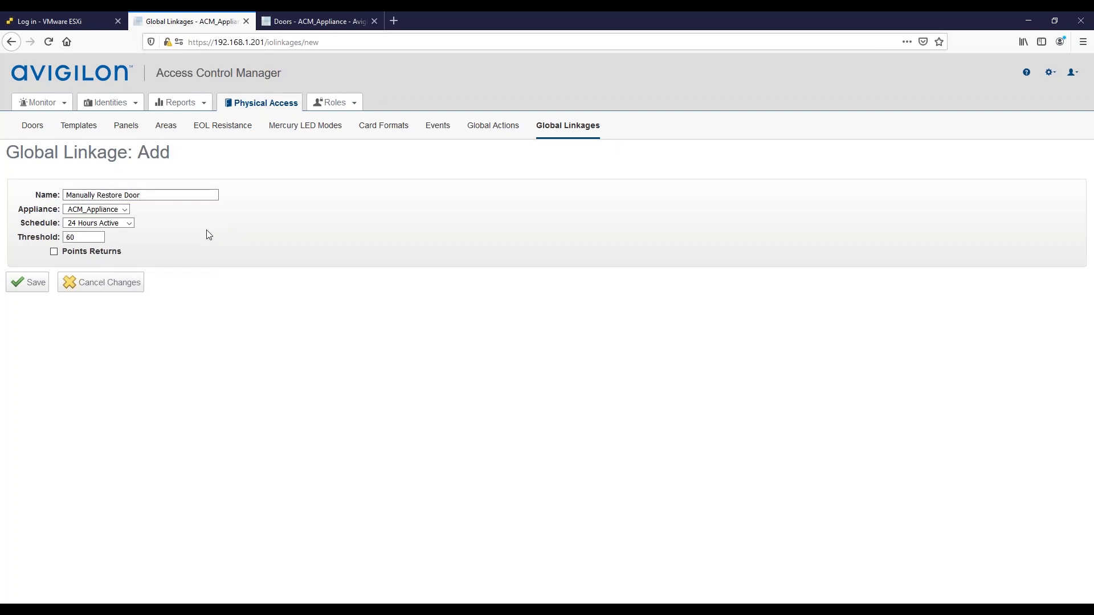
{"action": "left_click", "coordinate": [122, 229]}
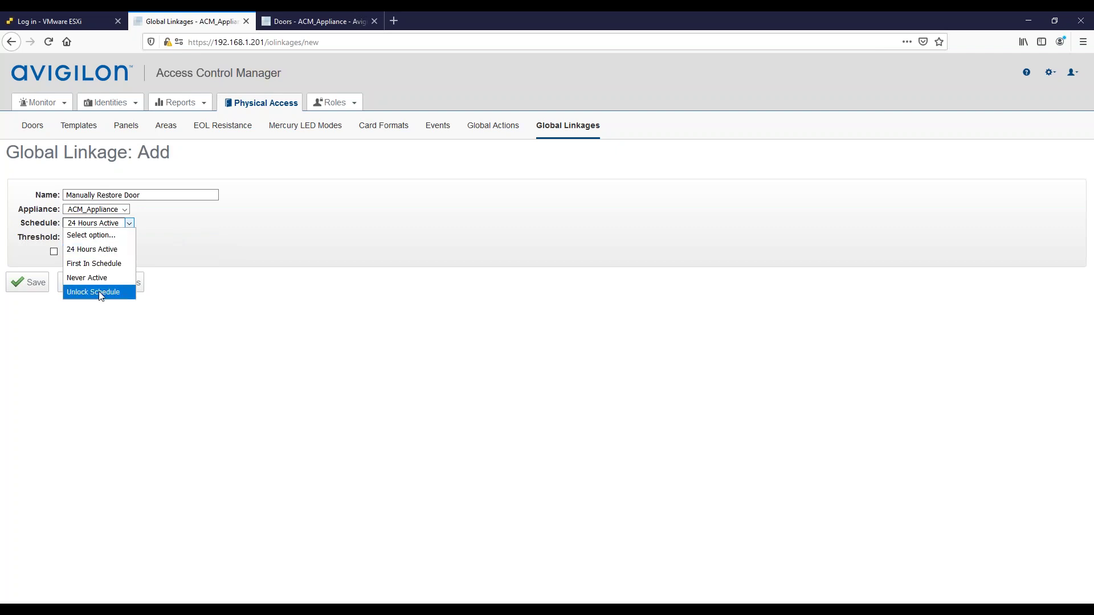
{"action": "left_click", "coordinate": [92, 249]}
{"action": "left_click", "coordinate": [30, 282]}
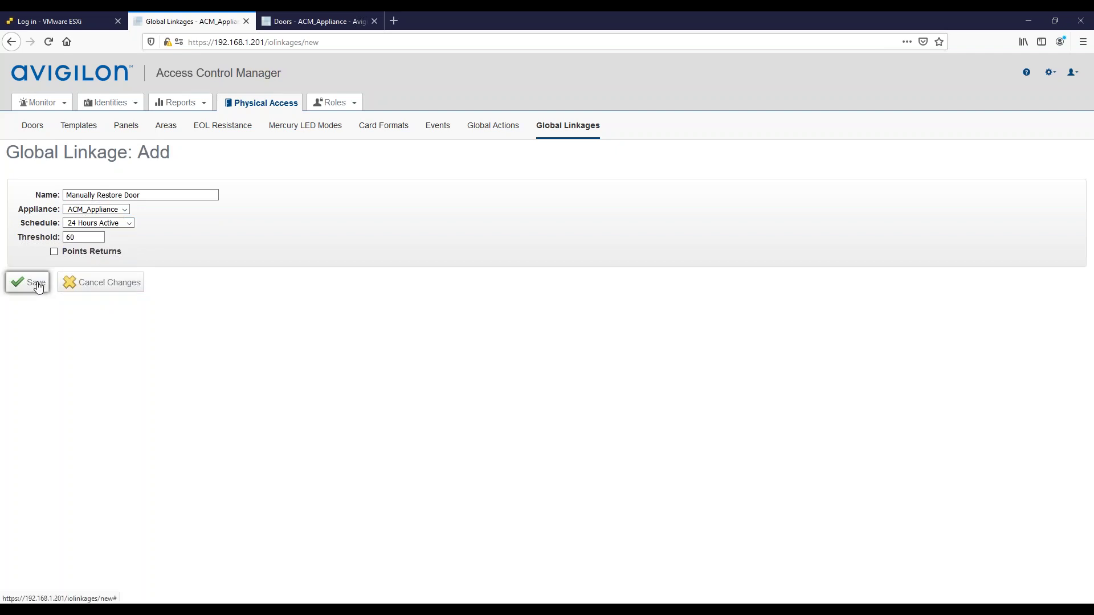
- Add the Front Door as a Door-type device member of the "Manually Restore Door" linkage and save it
{"action": "left_click", "coordinate": [61, 182]}
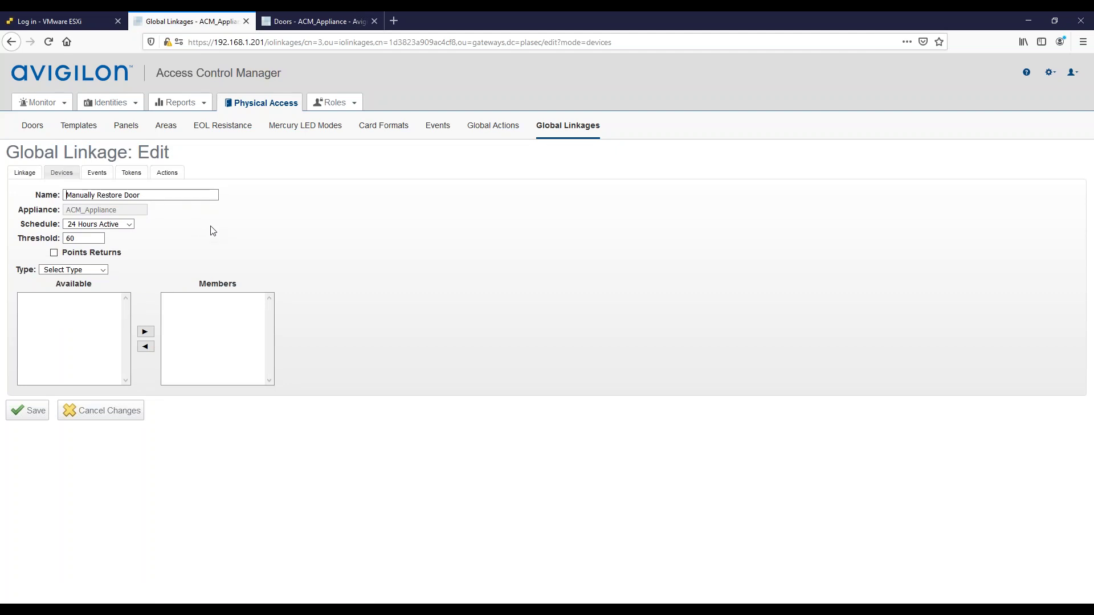
{"action": "left_click", "coordinate": [90, 269]}
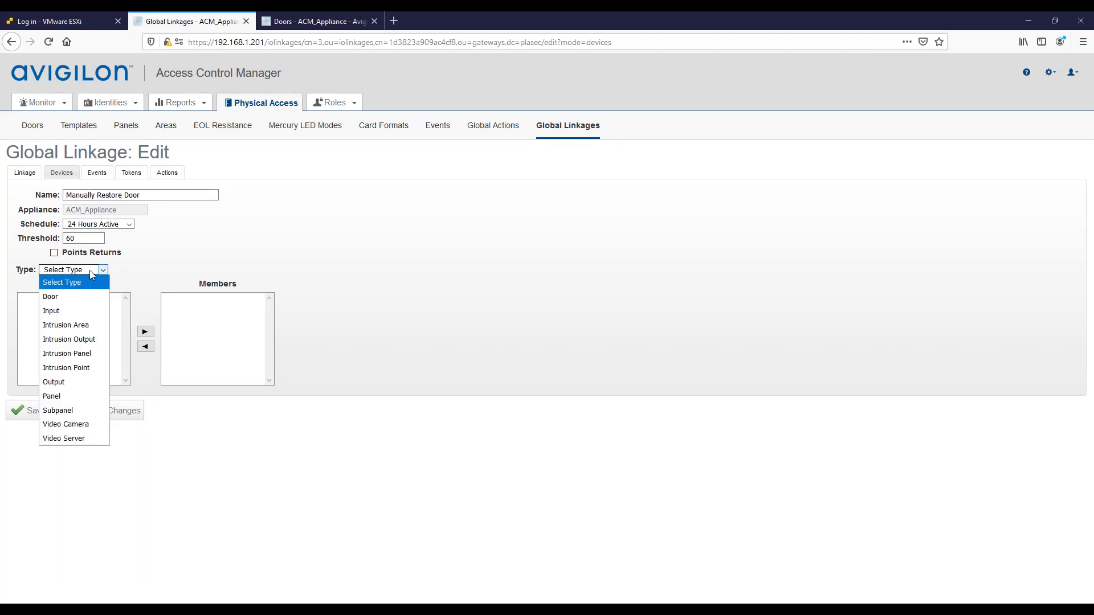
{"action": "left_click", "coordinate": [68, 298]}
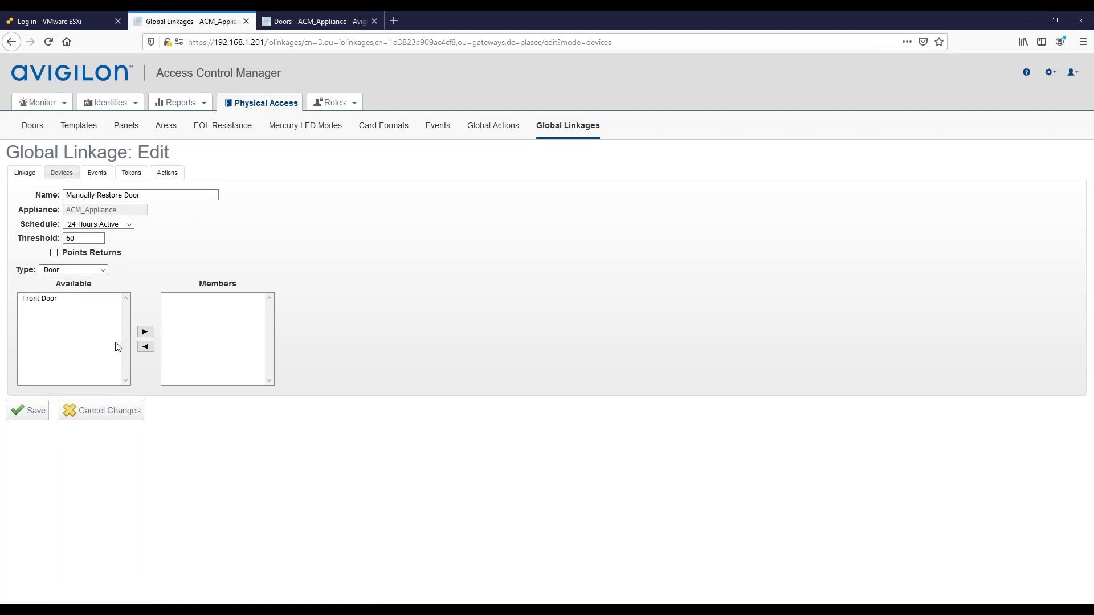
{"action": "left_click", "coordinate": [46, 298]}
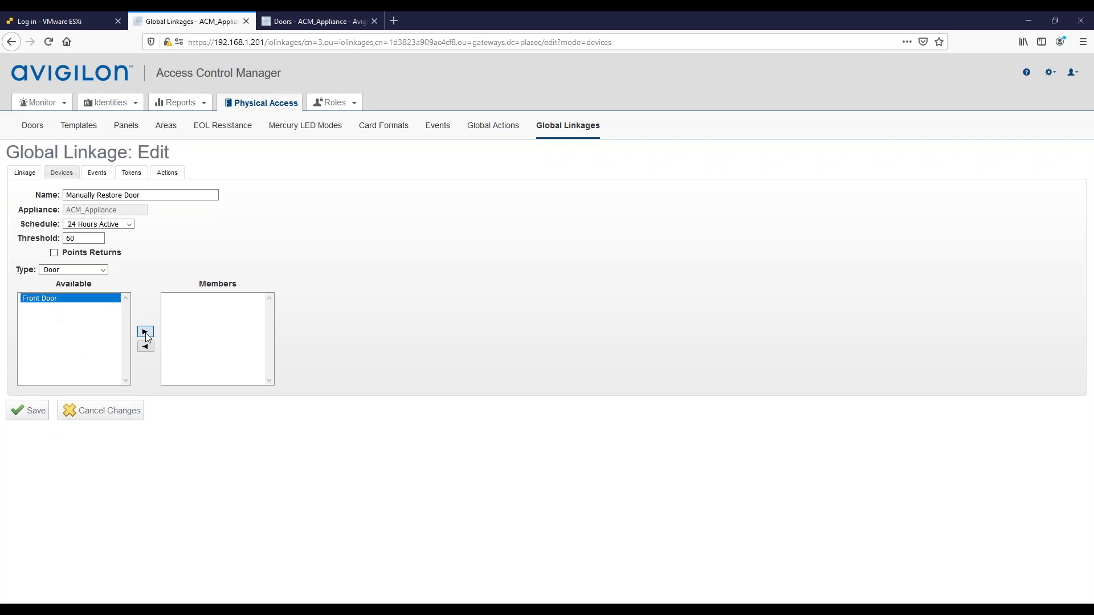
{"action": "left_click", "coordinate": [145, 332]}
{"action": "left_click", "coordinate": [32, 413]}
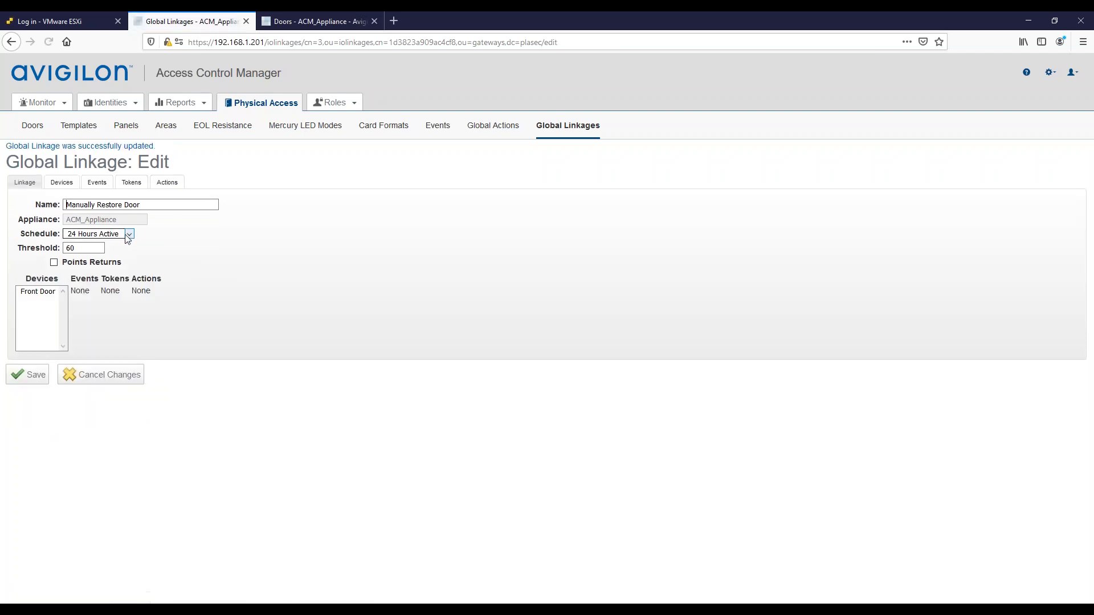
- Add the "Opened Unlocked Door" event as a member of the "Manually Restore Door" linkage and save it
{"action": "left_click", "coordinate": [96, 183]}
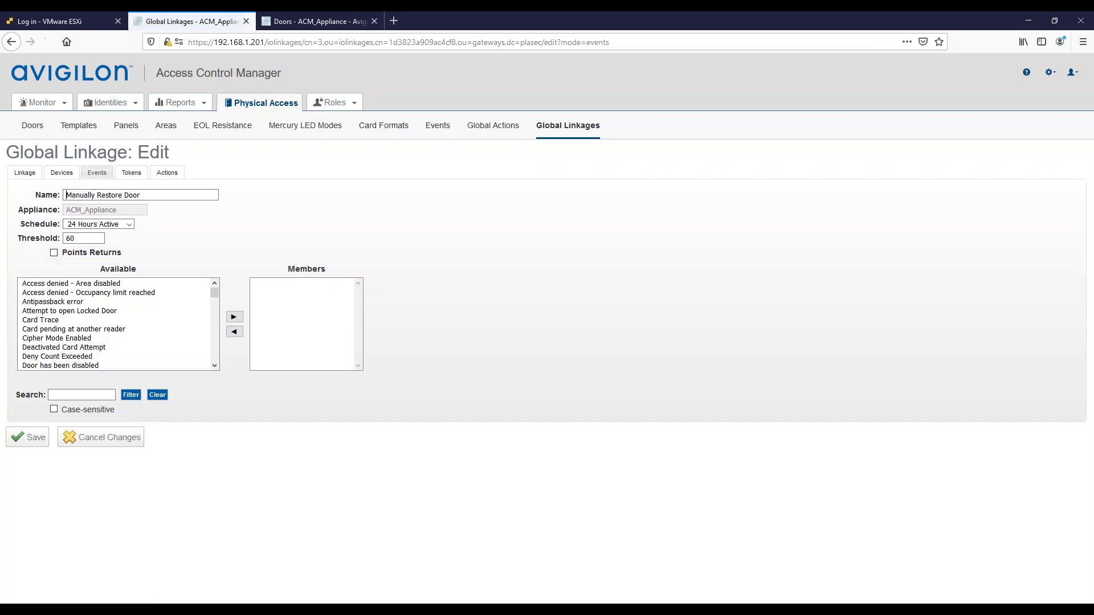
{"action": "left_click", "coordinate": [61, 330]}
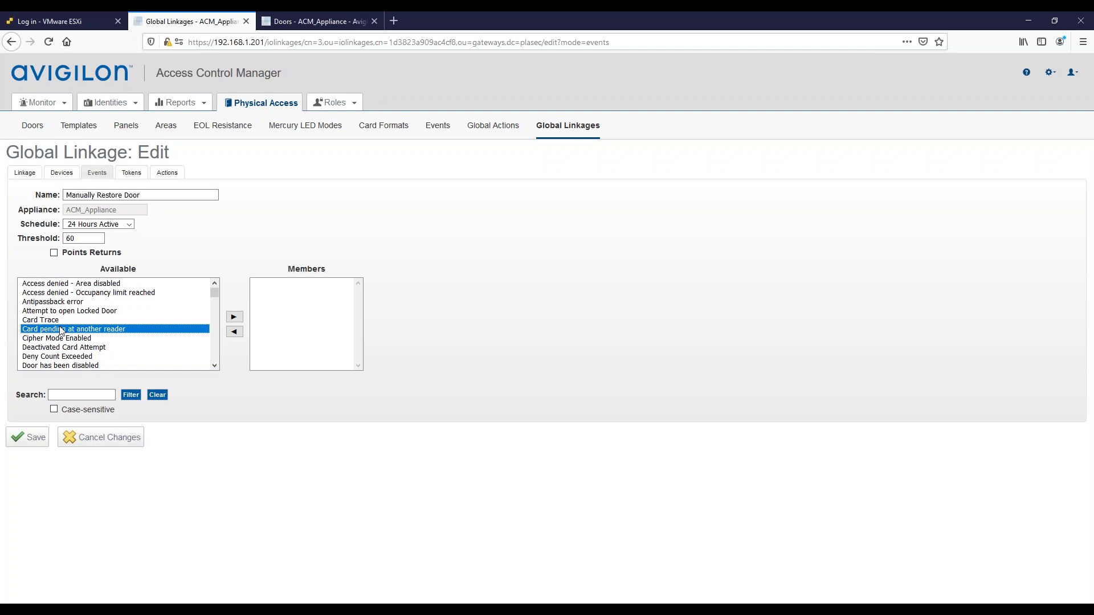
{"action": "left_click", "coordinate": [56, 312]}
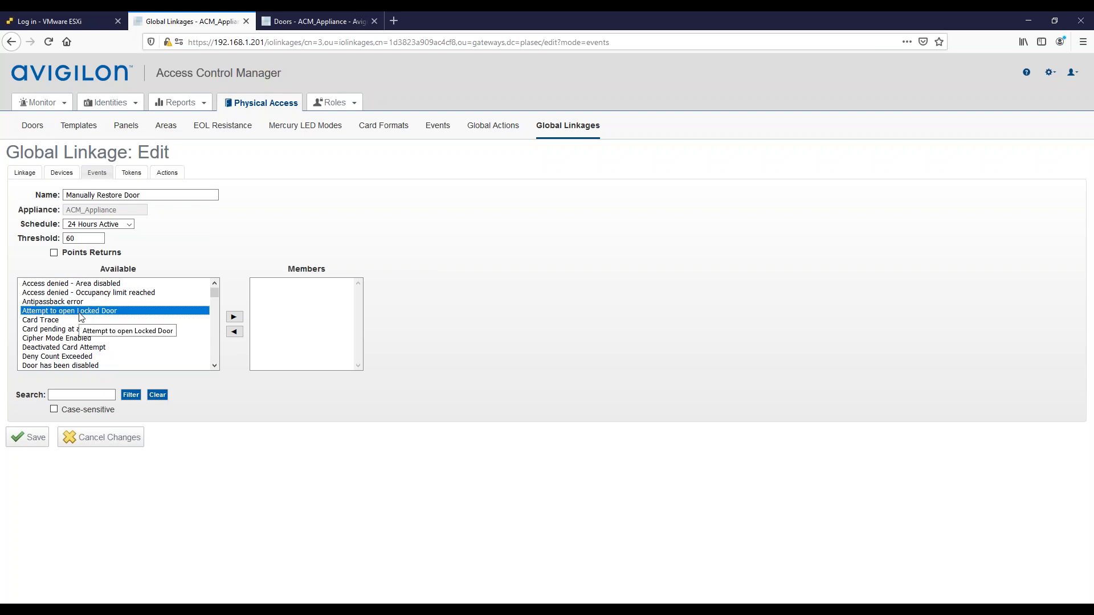
{"action": "scroll", "coordinate": [81, 317], "scroll_direction": "down", "scroll_amount": 2}
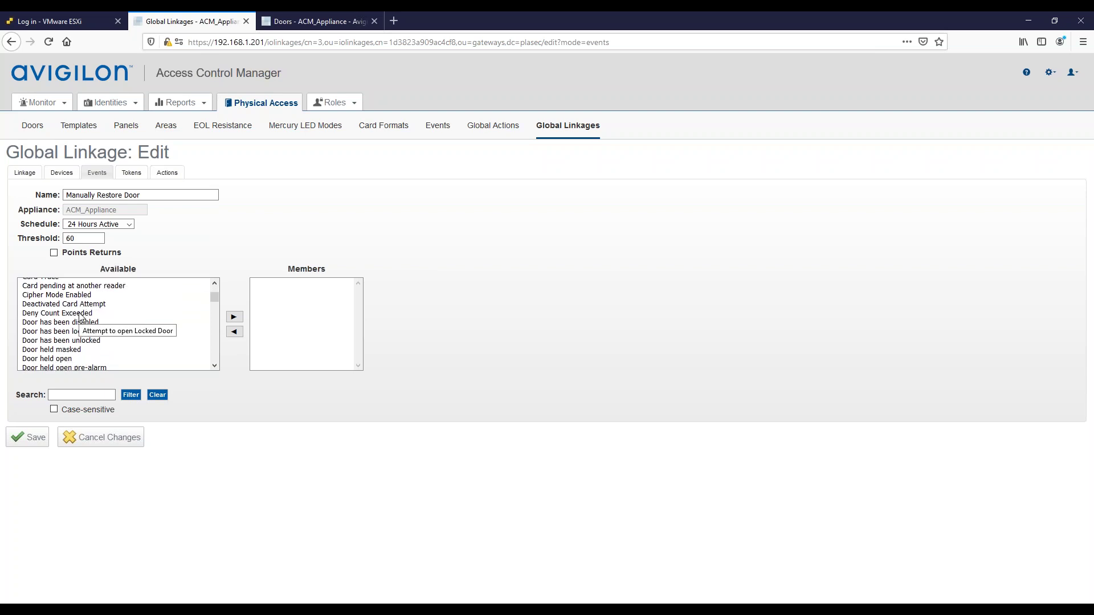
{"action": "scroll", "coordinate": [80, 317], "scroll_direction": "down", "scroll_amount": 2}
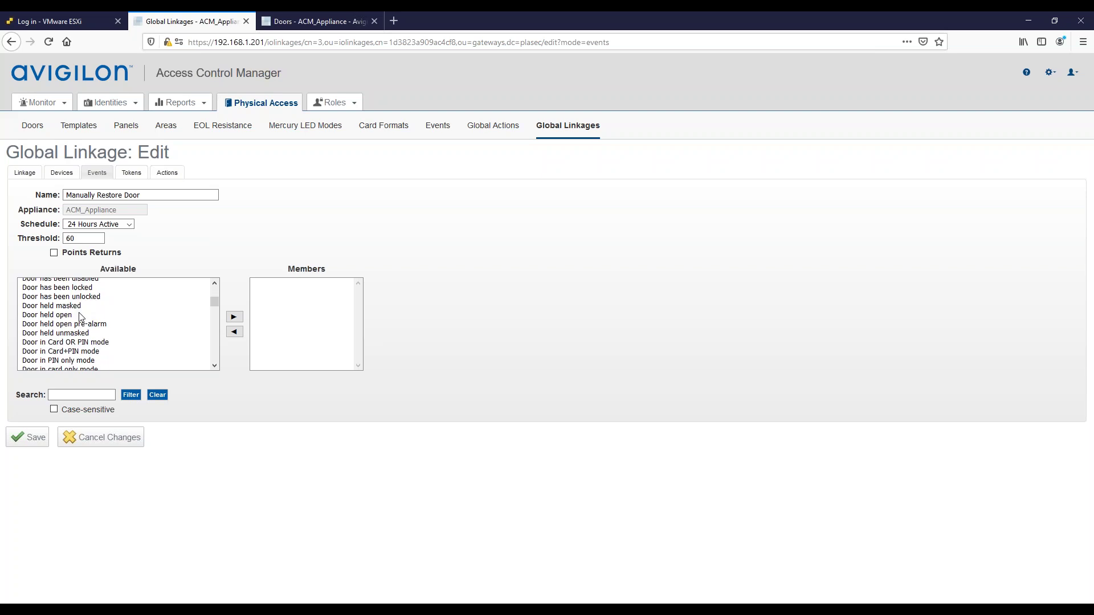
{"action": "scroll", "coordinate": [80, 317], "scroll_direction": "down", "scroll_amount": 2}
{"action": "scroll", "coordinate": [80, 317], "scroll_direction": "down", "scroll_amount": 2}
{"action": "scroll", "coordinate": [81, 317], "scroll_direction": "down", "scroll_amount": 2}
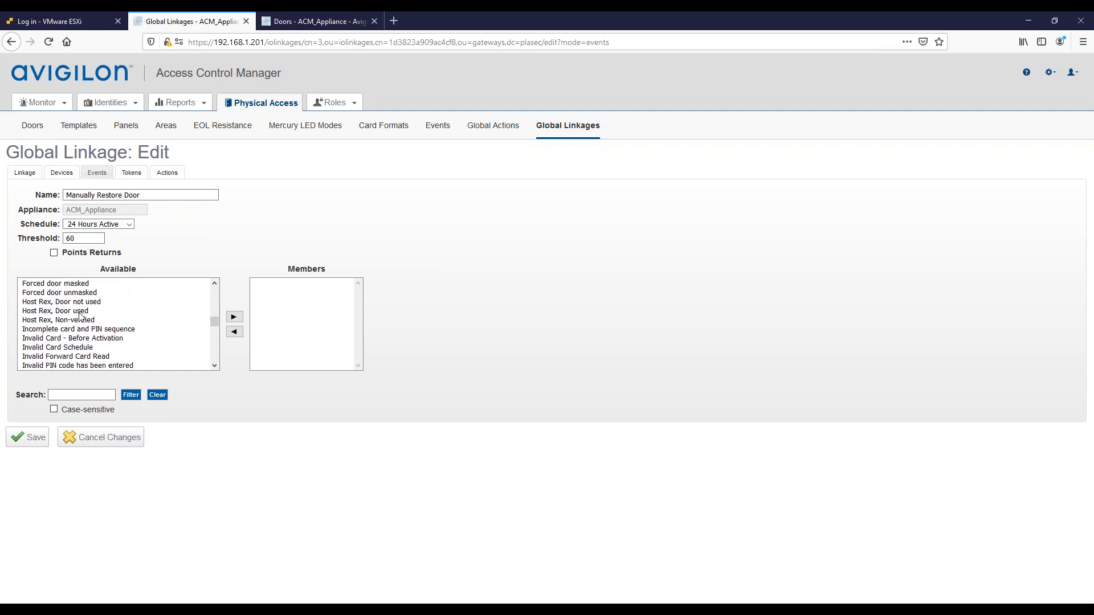
{"action": "scroll", "coordinate": [81, 317], "scroll_direction": "down", "scroll_amount": 2}
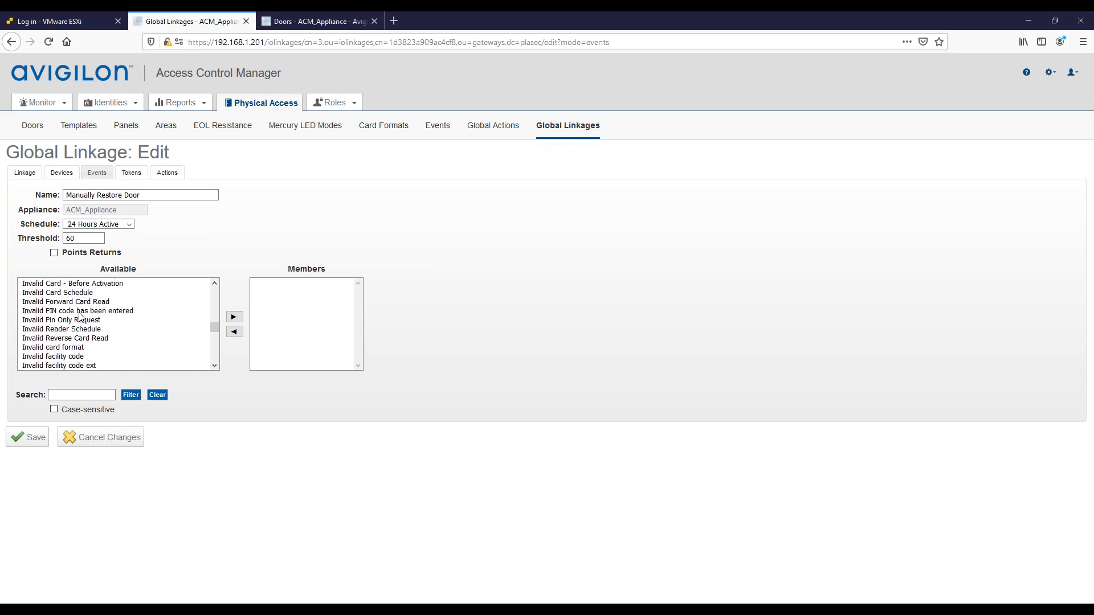
{"action": "scroll", "coordinate": [81, 317], "scroll_direction": "down", "scroll_amount": 2}
{"action": "scroll", "coordinate": [80, 317], "scroll_direction": "down", "scroll_amount": 2}
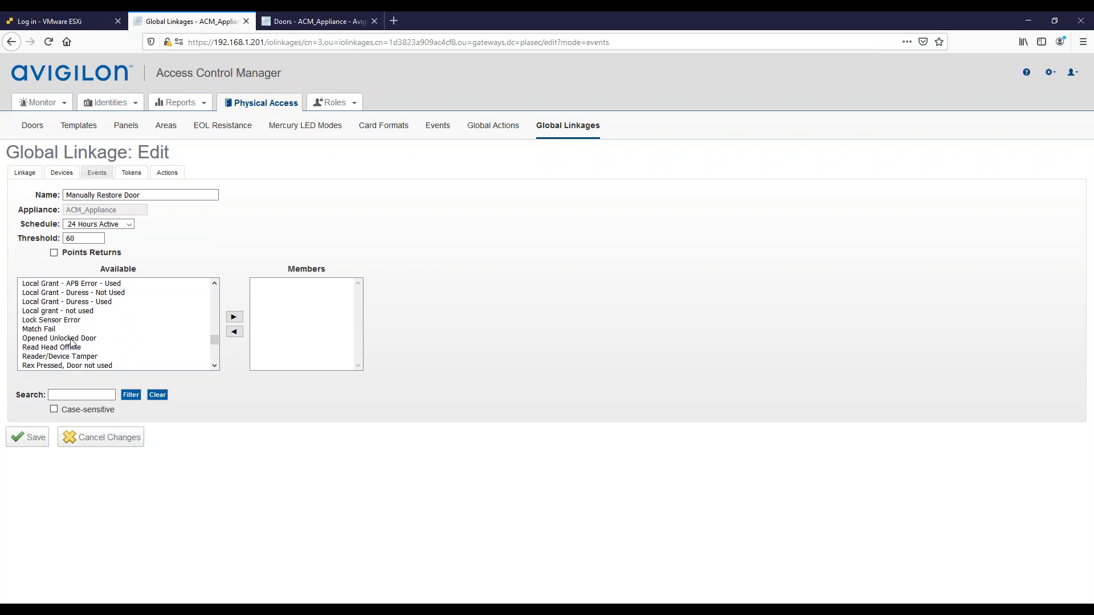
{"action": "left_click", "coordinate": [71, 338]}
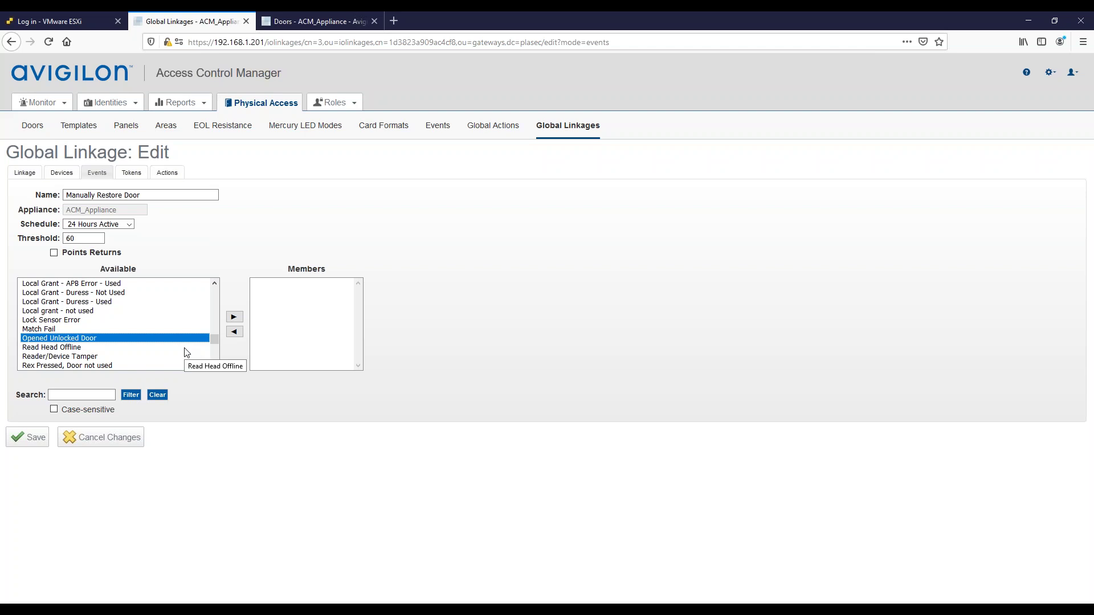
{"action": "left_click", "coordinate": [238, 322]}
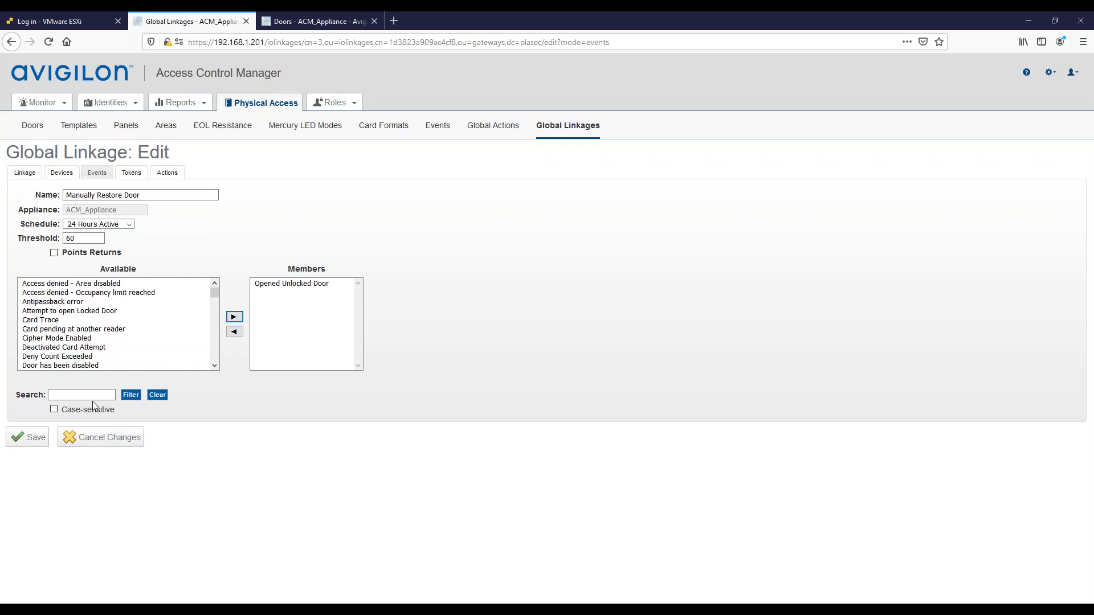
{"action": "left_click", "coordinate": [32, 444]}
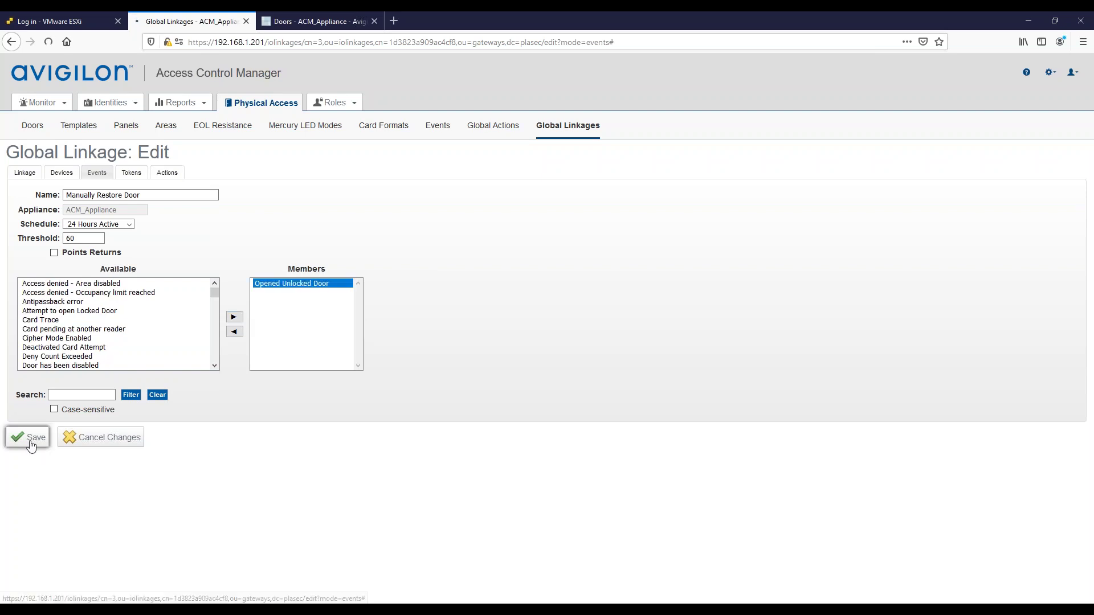
- Add "Uninstall Door Unlock Policy" as the action of the "Manually Restore Door" linkage and save it
{"action": "left_click", "coordinate": [168, 184]}
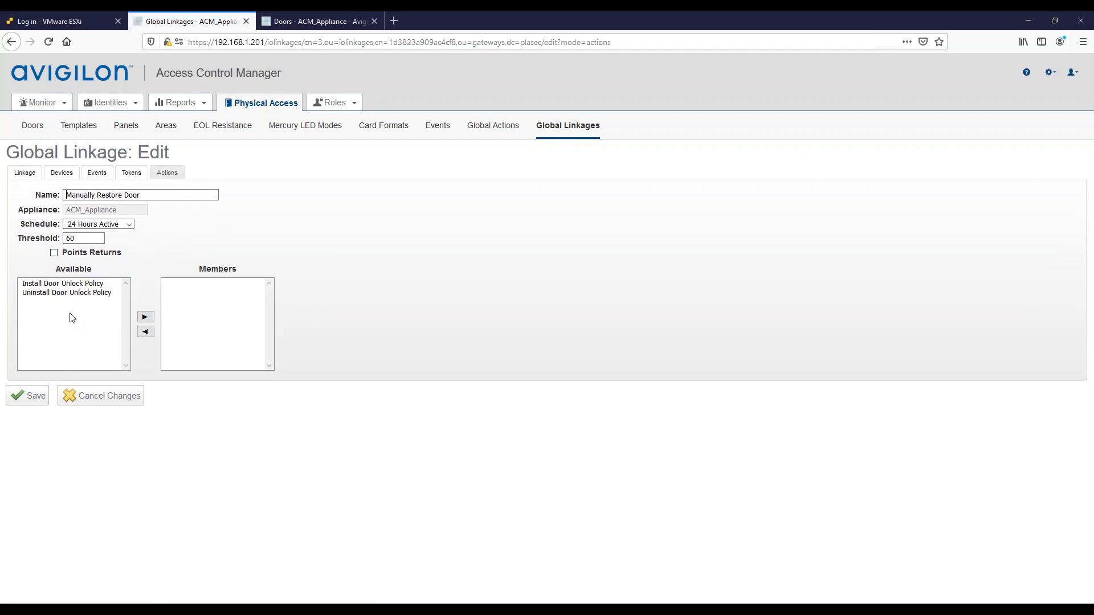
{"action": "left_click", "coordinate": [41, 294]}
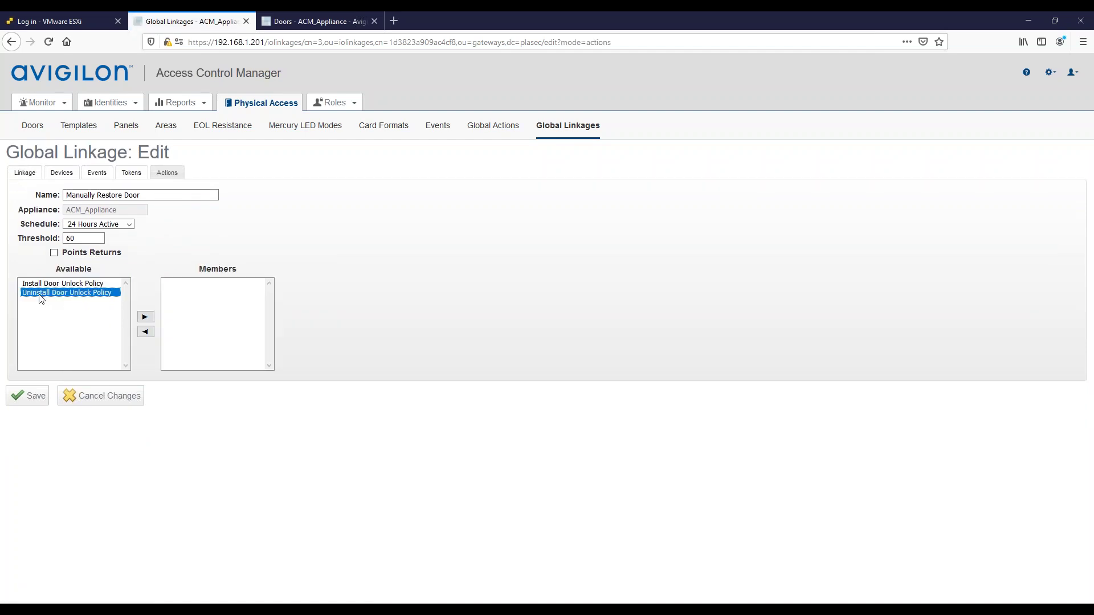
{"action": "left_click", "coordinate": [146, 317]}
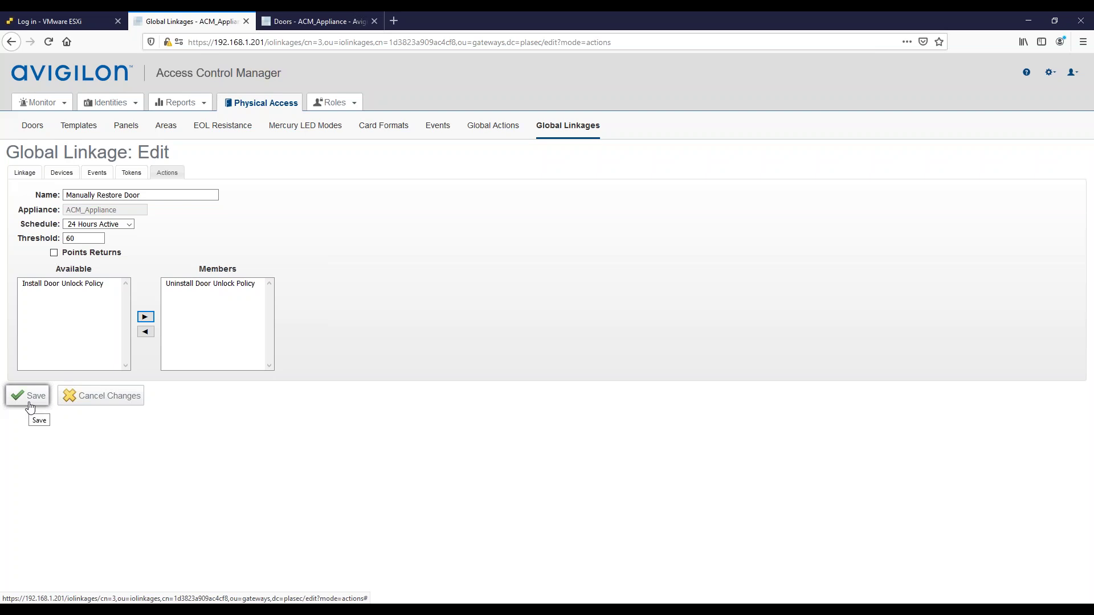
{"action": "left_click", "coordinate": [31, 406]}
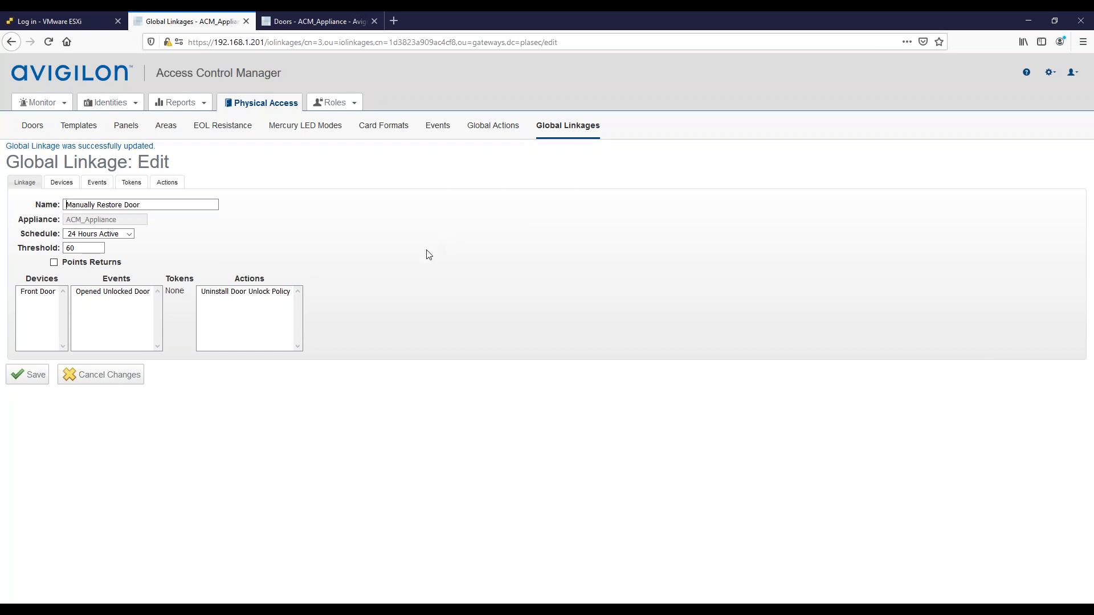
- Check the appliance time, set the Monday-to-Friday inactive time of the "Unlock Schedule" to 12:28 and save it
{"action": "left_click", "coordinate": [307, 26]}
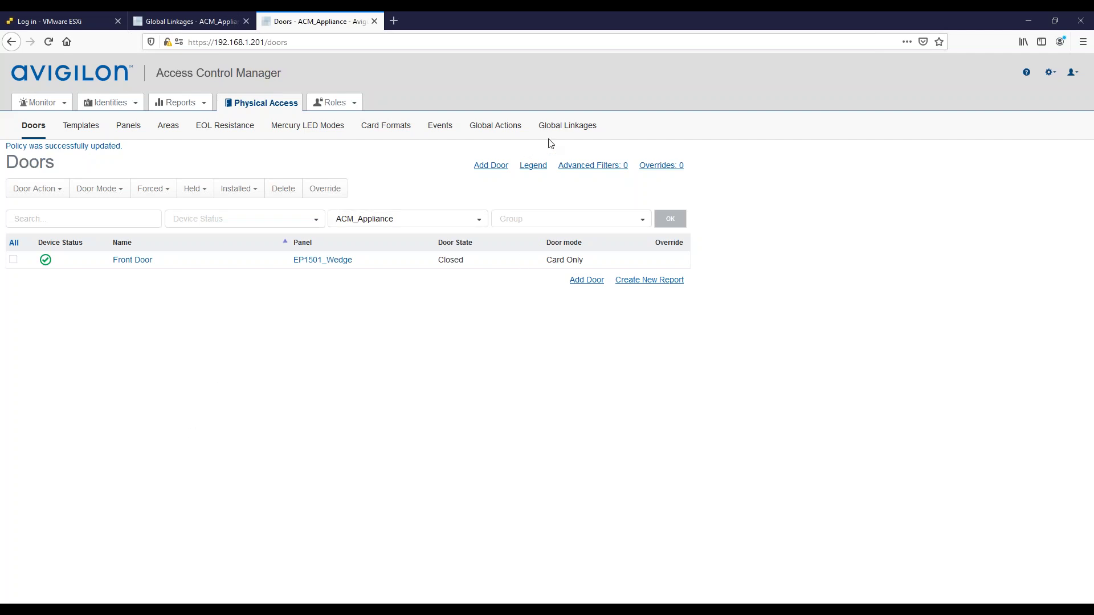
{"action": "left_click", "coordinate": [1050, 73]}
{"action": "left_click", "coordinate": [1032, 117]}
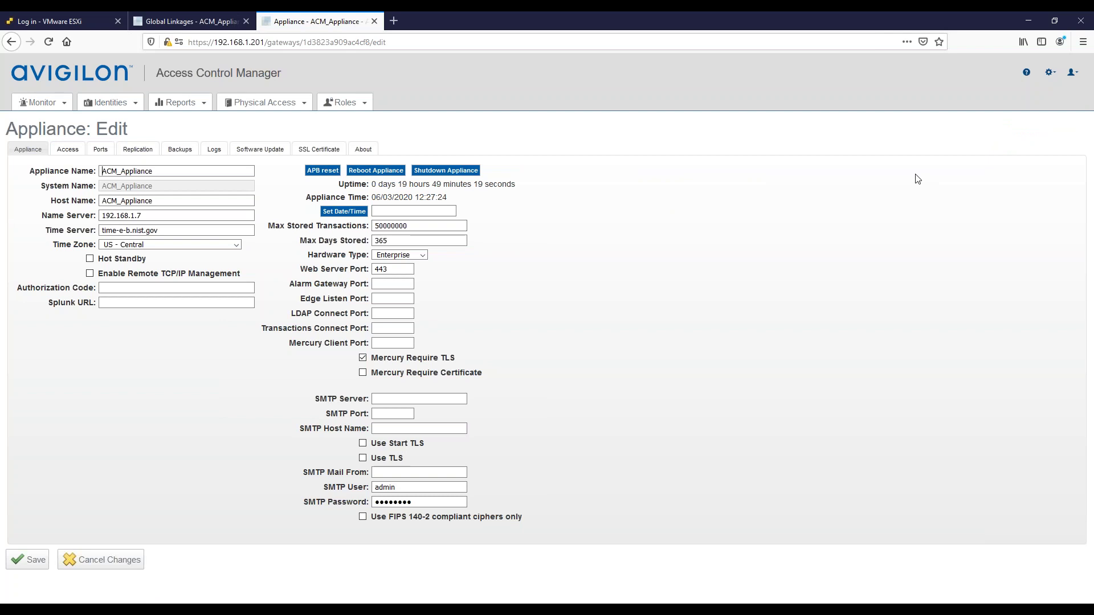
{"action": "left_click", "coordinate": [1050, 72]}
{"action": "left_click", "coordinate": [1031, 155]}
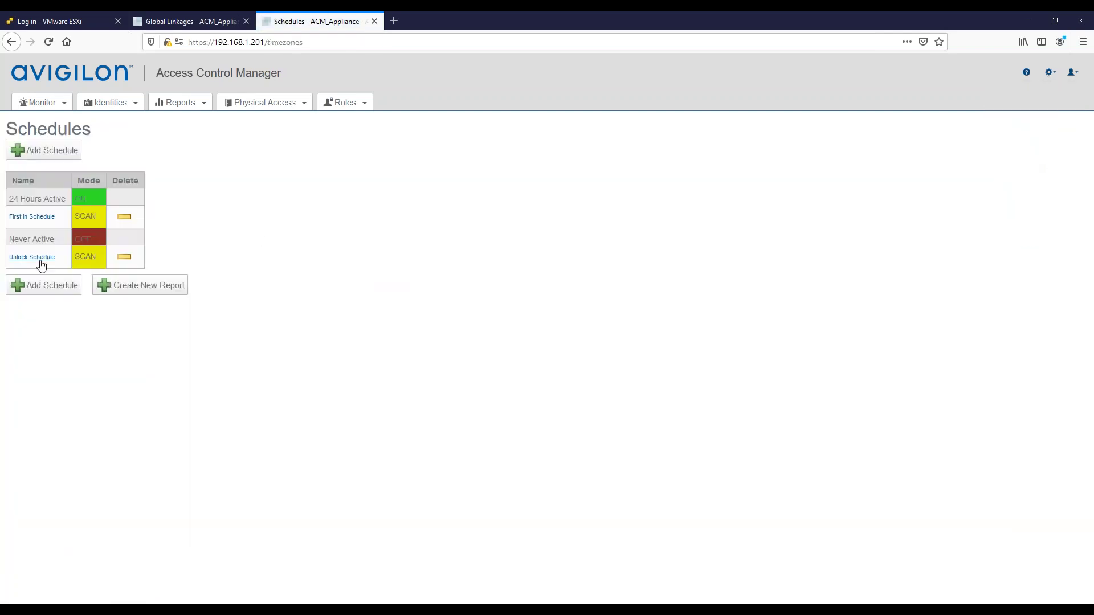
{"action": "left_click", "coordinate": [40, 258]}
{"action": "triple_click", "coordinate": [295, 197]}
{"action": "type", "text": "12"}
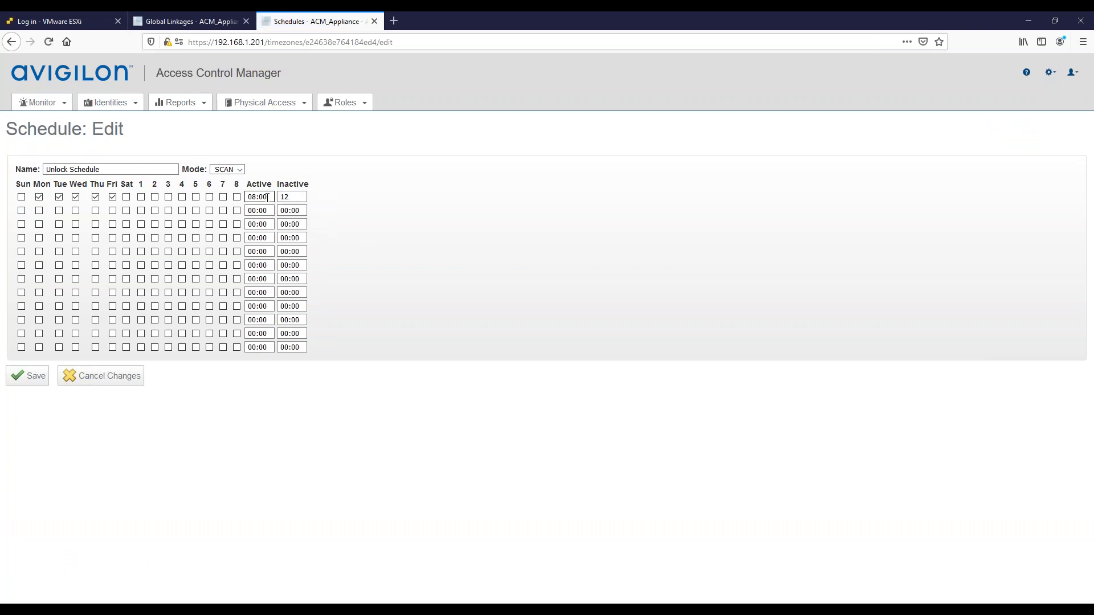
{"action": "type", "text": ":28"}
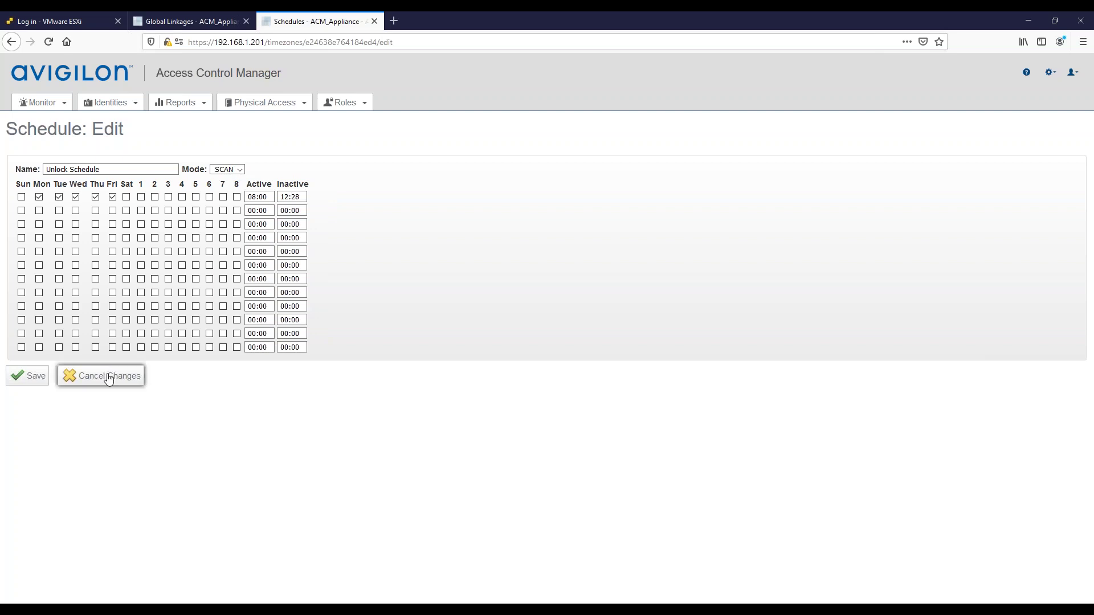
{"action": "left_click", "coordinate": [28, 378]}
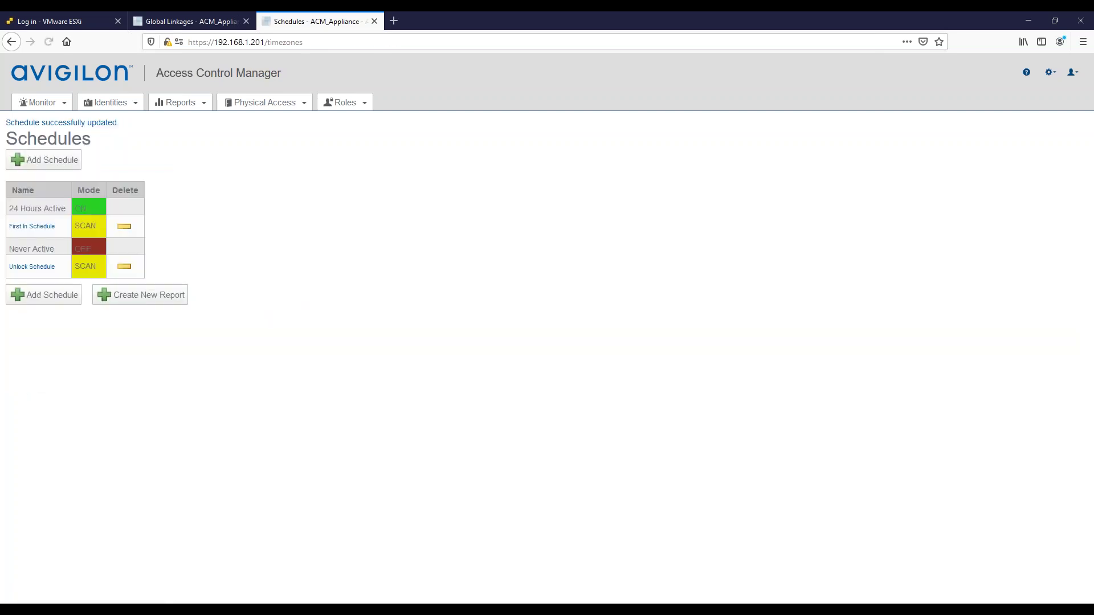
- Compare the appliance time with the Front Door's mode in the doors list around the end of the unlock schedule
{"action": "left_click", "coordinate": [276, 105]}
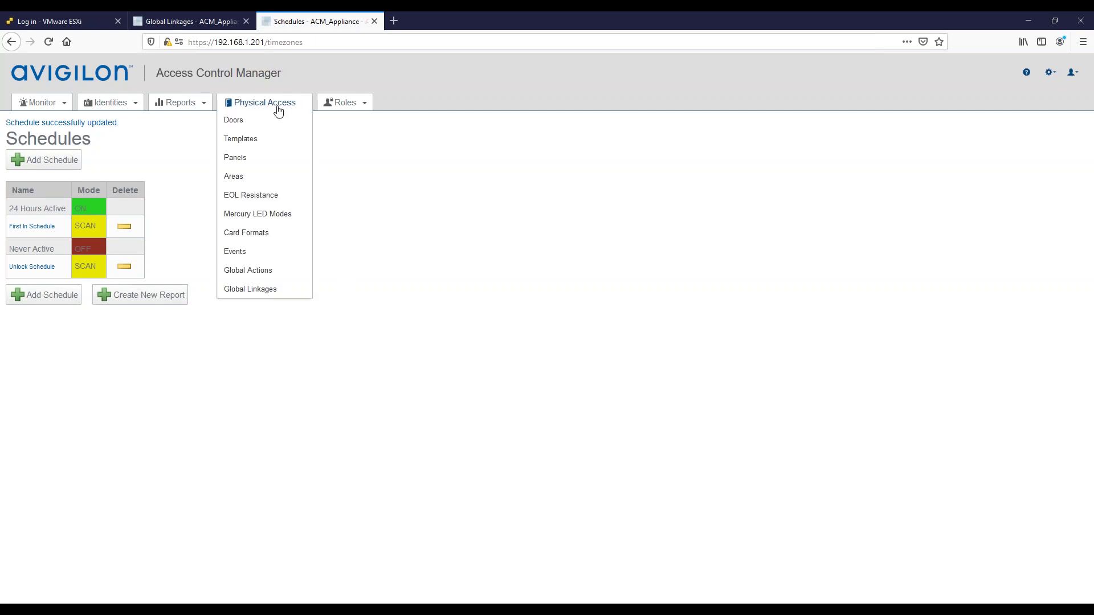
{"action": "left_click", "coordinate": [254, 121]}
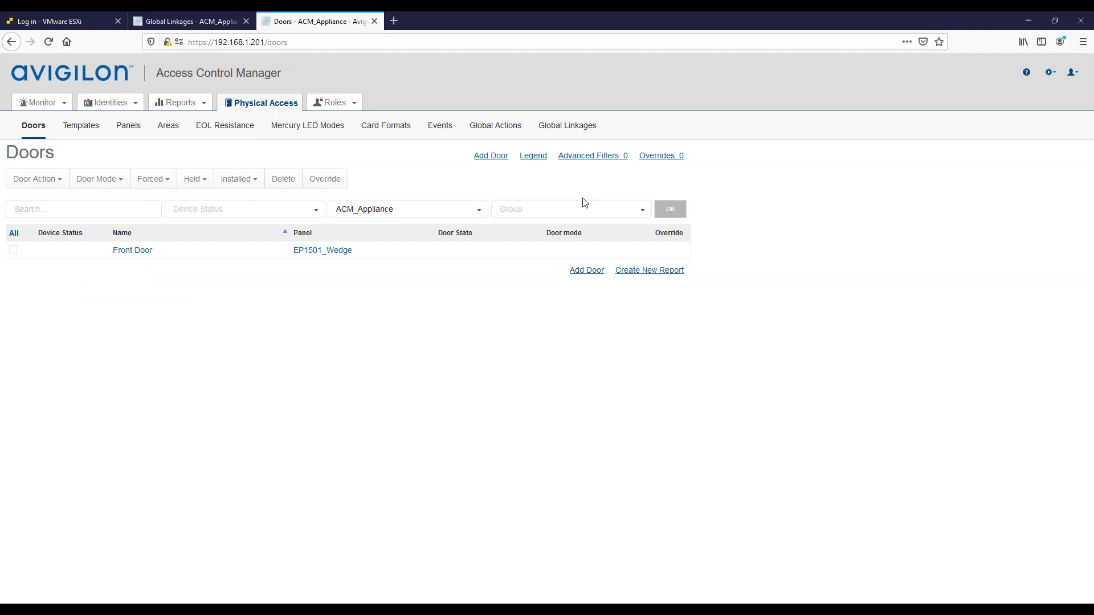
{"action": "left_click", "coordinate": [1050, 73]}
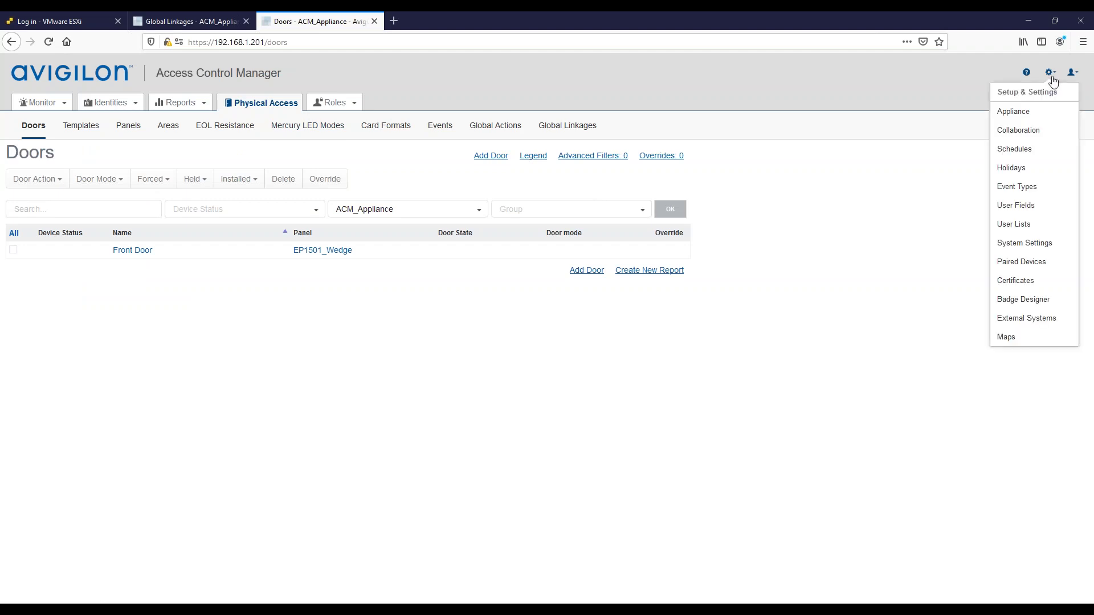
{"action": "left_click", "coordinate": [1029, 117]}
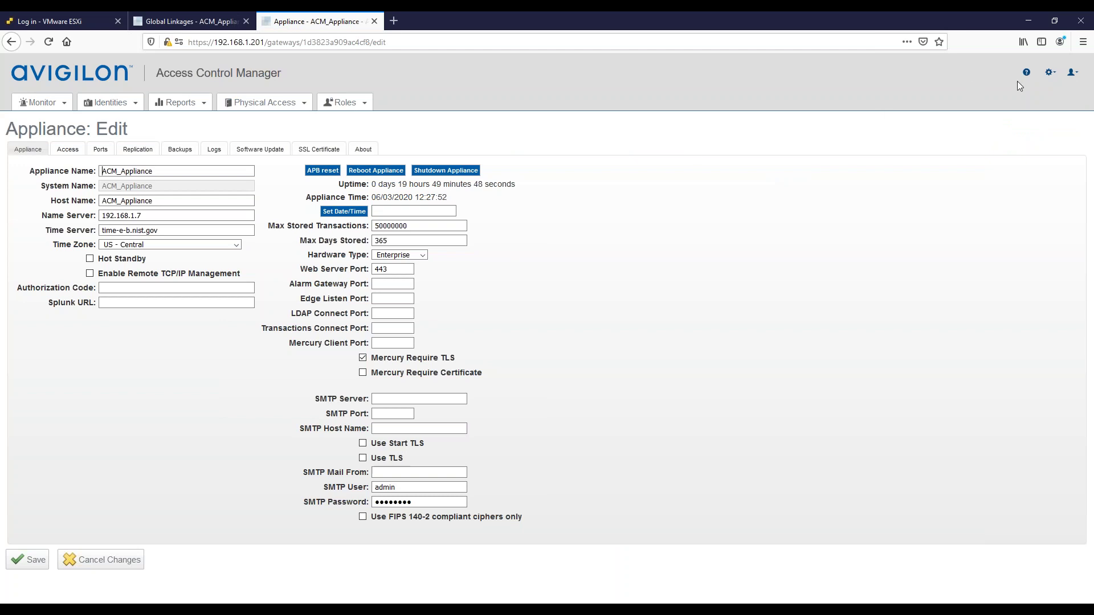
{"action": "left_click", "coordinate": [276, 103]}
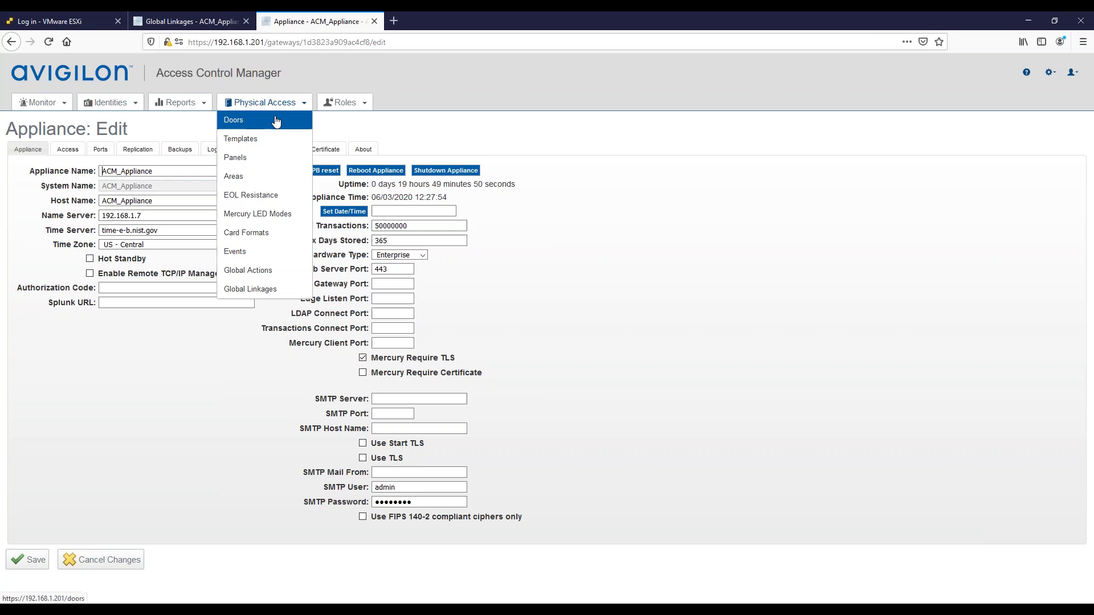
{"action": "left_click", "coordinate": [277, 121]}
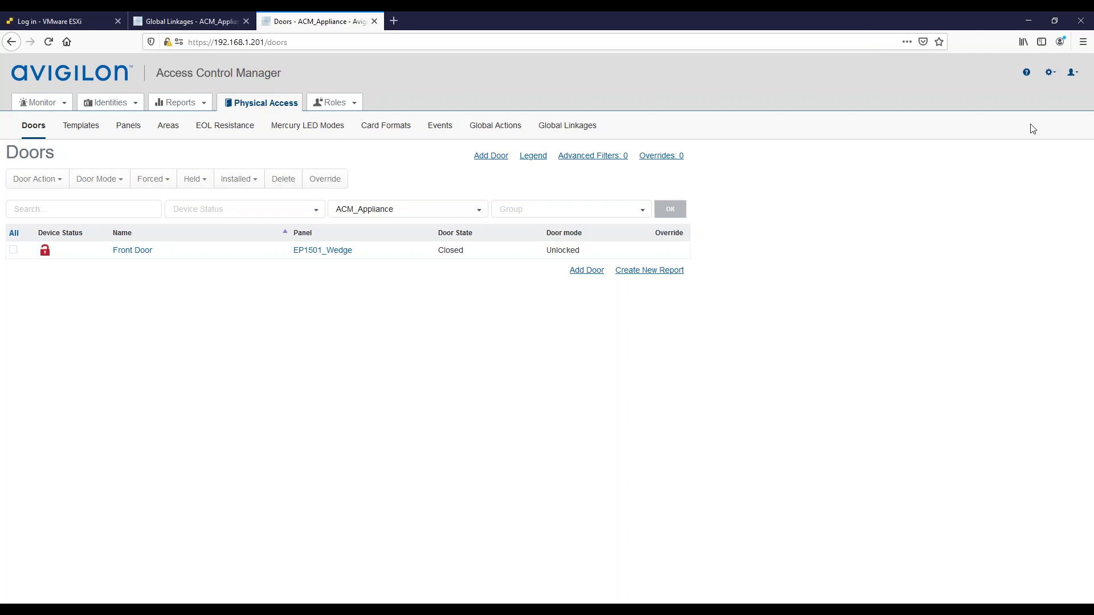
{"action": "left_click", "coordinate": [1050, 72]}
- Remove "Install Door Unlock Policy" from the actions of the "First Card Install Policy" linkage and save it
{"action": "left_click", "coordinate": [572, 127]}
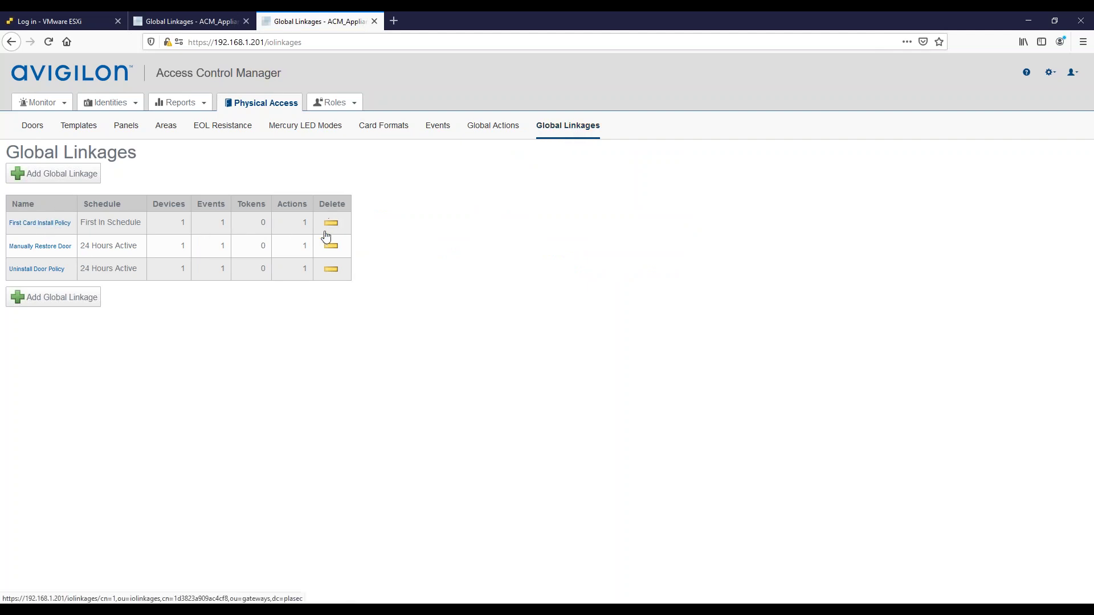
{"action": "left_click", "coordinate": [42, 223]}
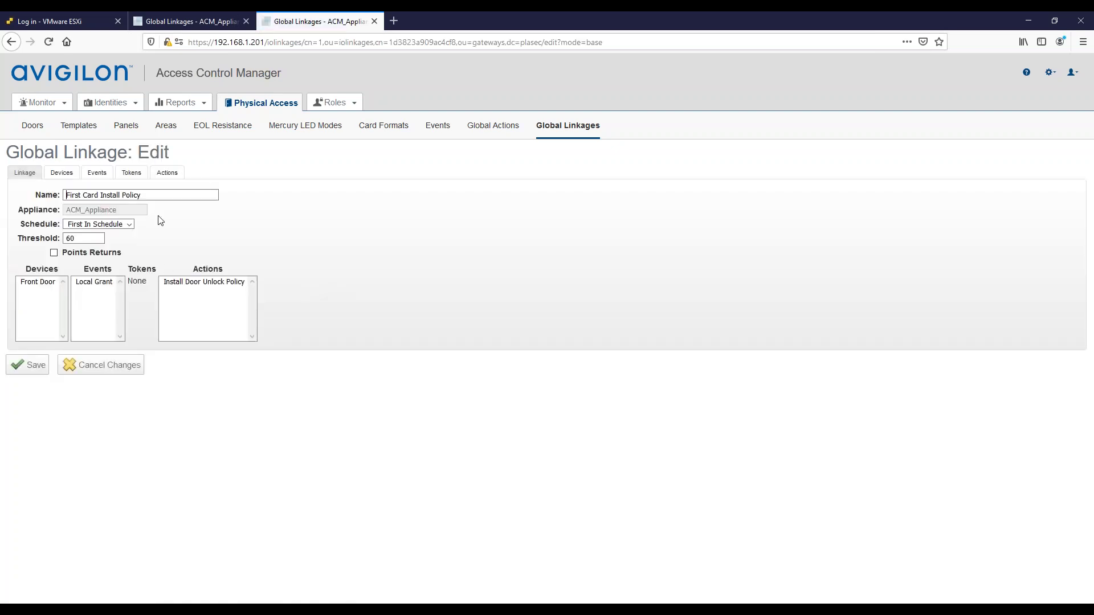
{"action": "left_click", "coordinate": [171, 174]}
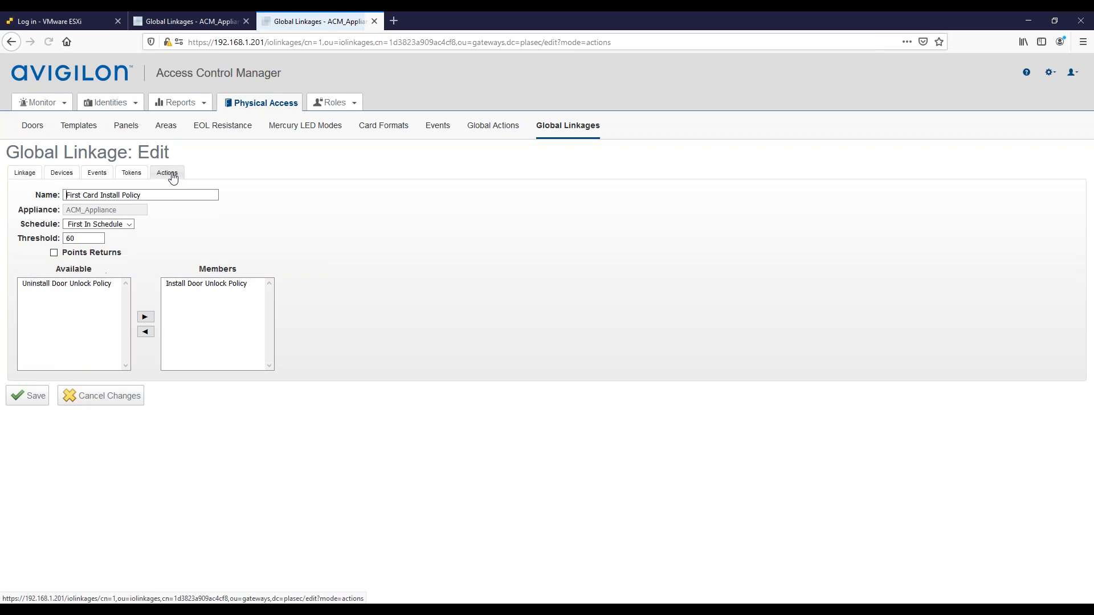
{"action": "left_click", "coordinate": [193, 283]}
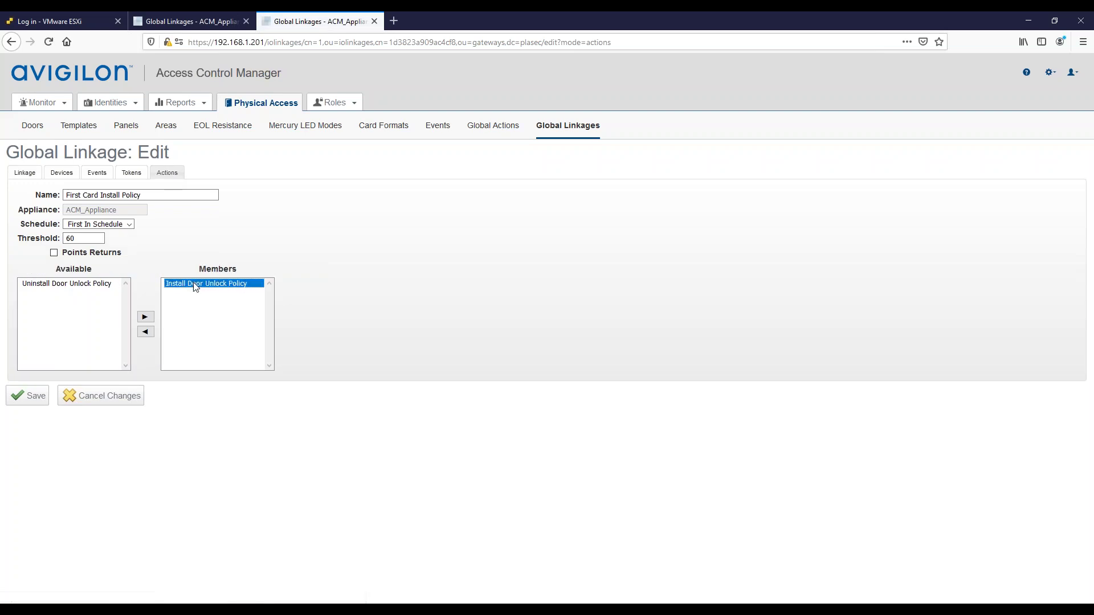
{"action": "left_click", "coordinate": [146, 333]}
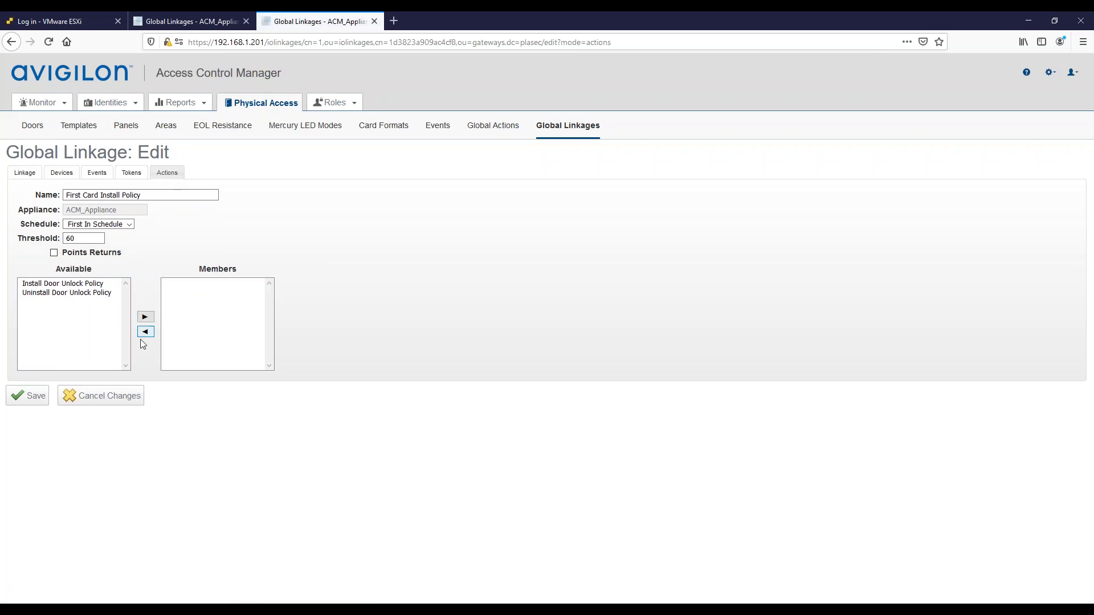
{"action": "left_click", "coordinate": [29, 397]}
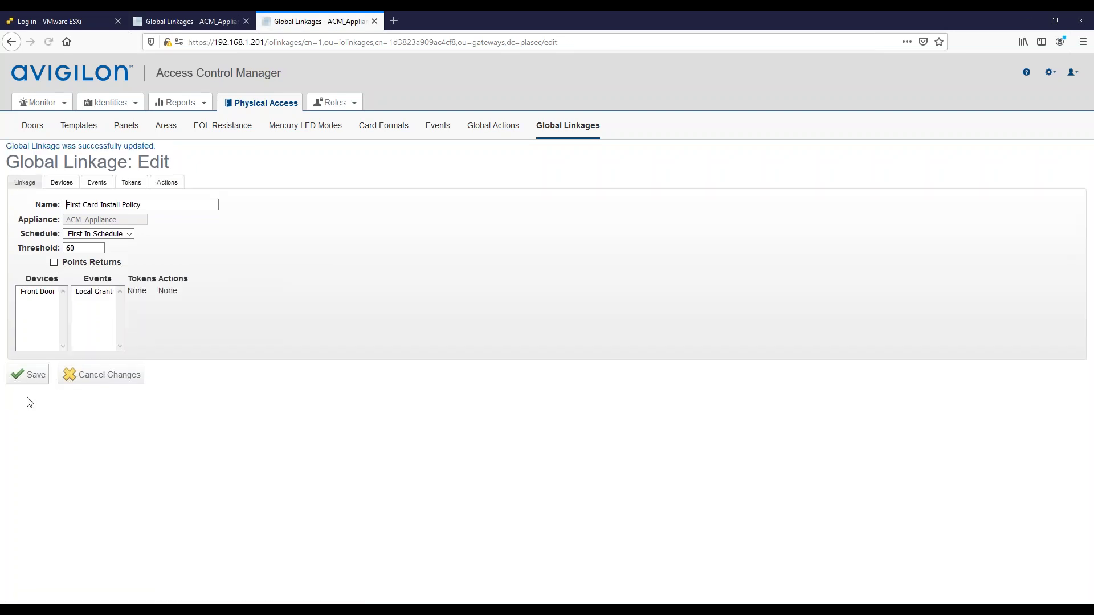
- Remove "Uninstall Door Unlock Policy" from the actions of the "Manually Restore Door" linkage and save it
{"action": "left_click", "coordinate": [560, 132]}
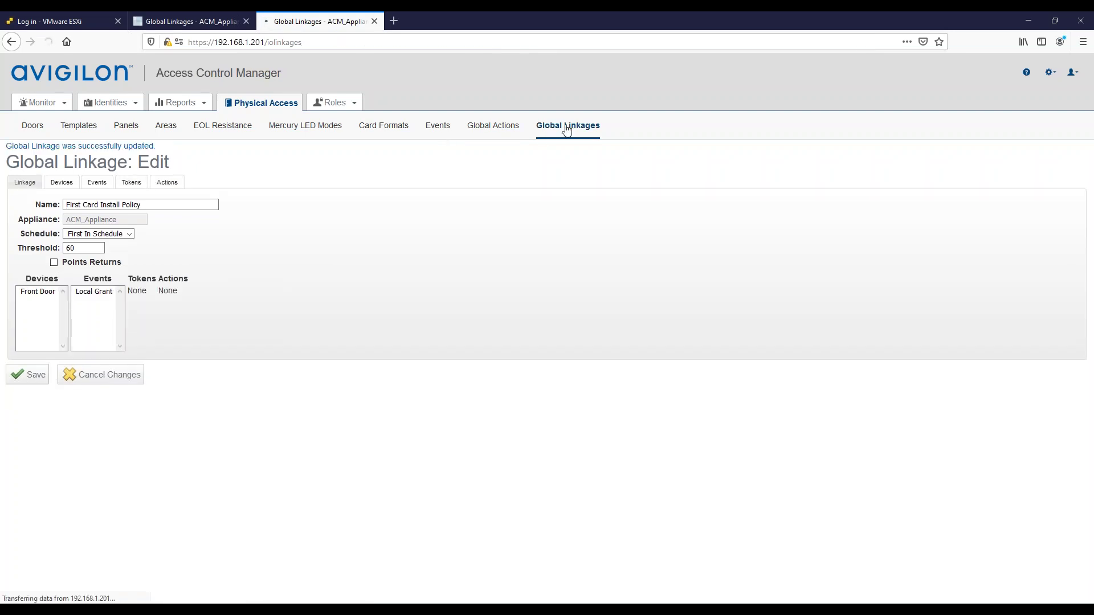
{"action": "left_click", "coordinate": [40, 247]}
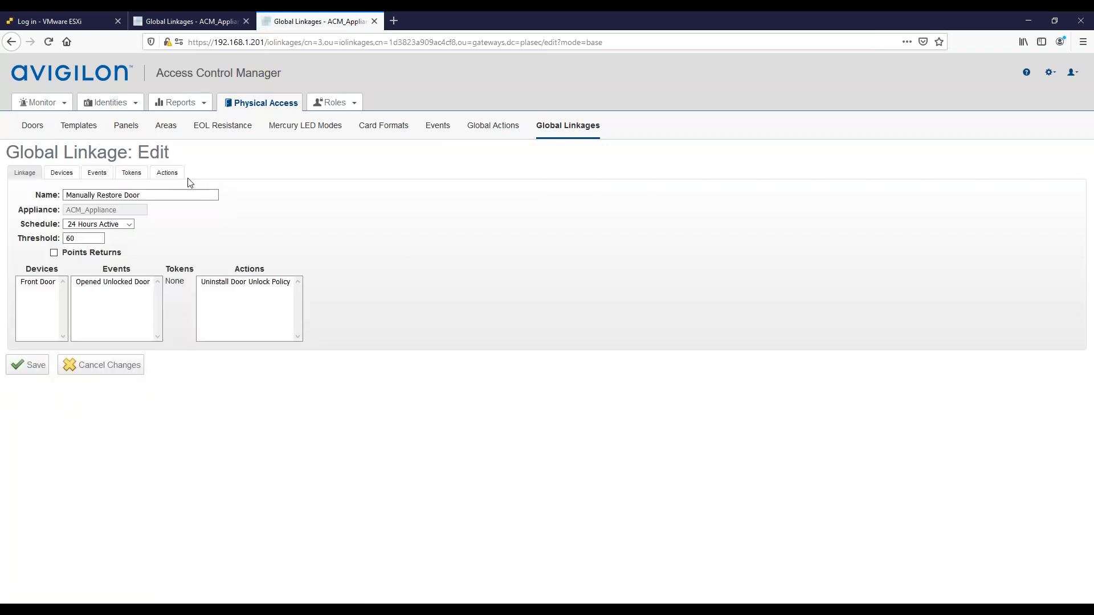
{"action": "left_click", "coordinate": [169, 174]}
{"action": "left_click", "coordinate": [228, 284]}
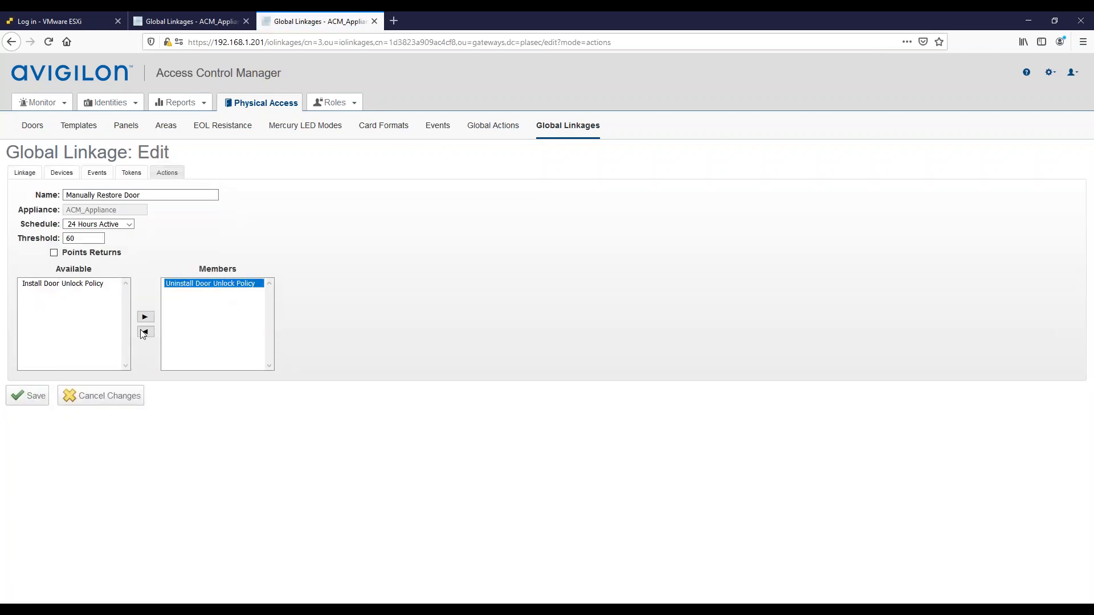
{"action": "left_click", "coordinate": [145, 332]}
{"action": "left_click", "coordinate": [24, 402]}
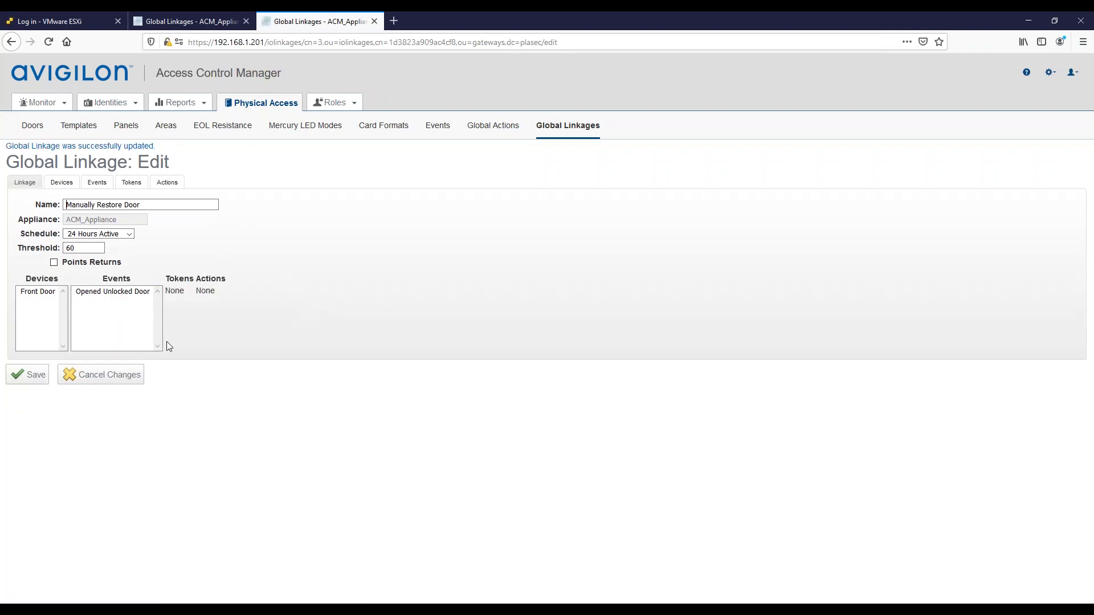
- Remove "Uninstall Door Unlock Policy" from the actions of the "Uninstall Door Policy" linkage, save it and check the policies list
{"action": "left_click", "coordinate": [554, 126]}
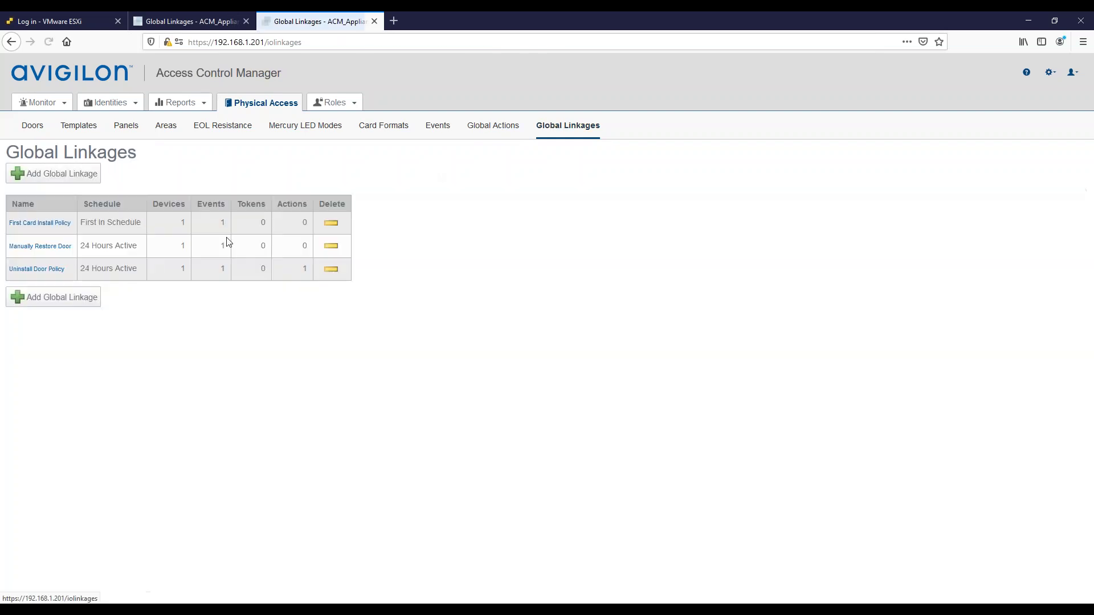
{"action": "left_click", "coordinate": [51, 276]}
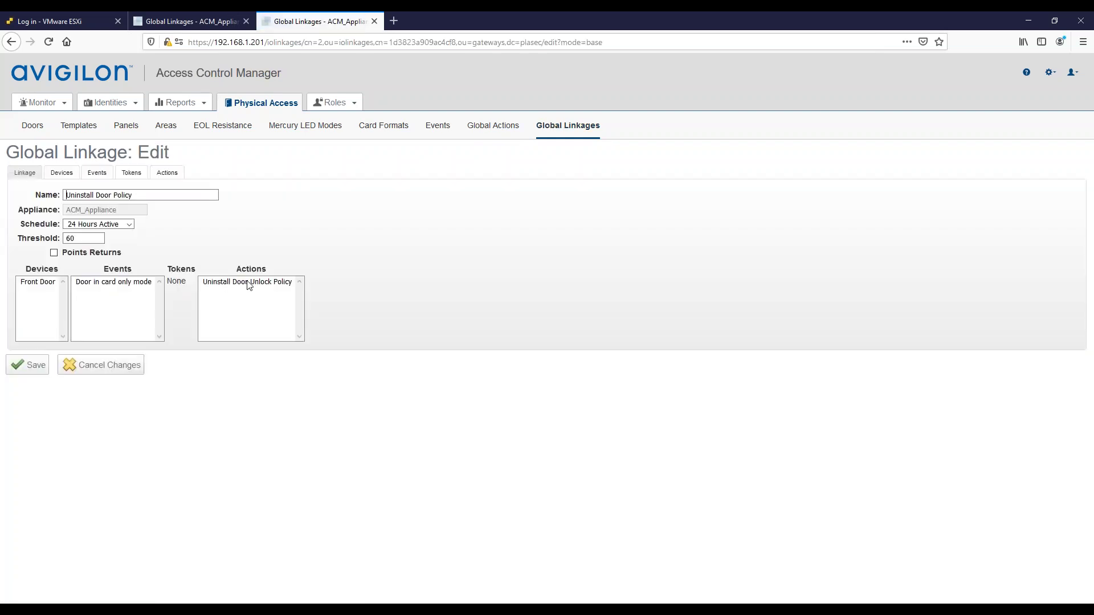
{"action": "left_click", "coordinate": [268, 283]}
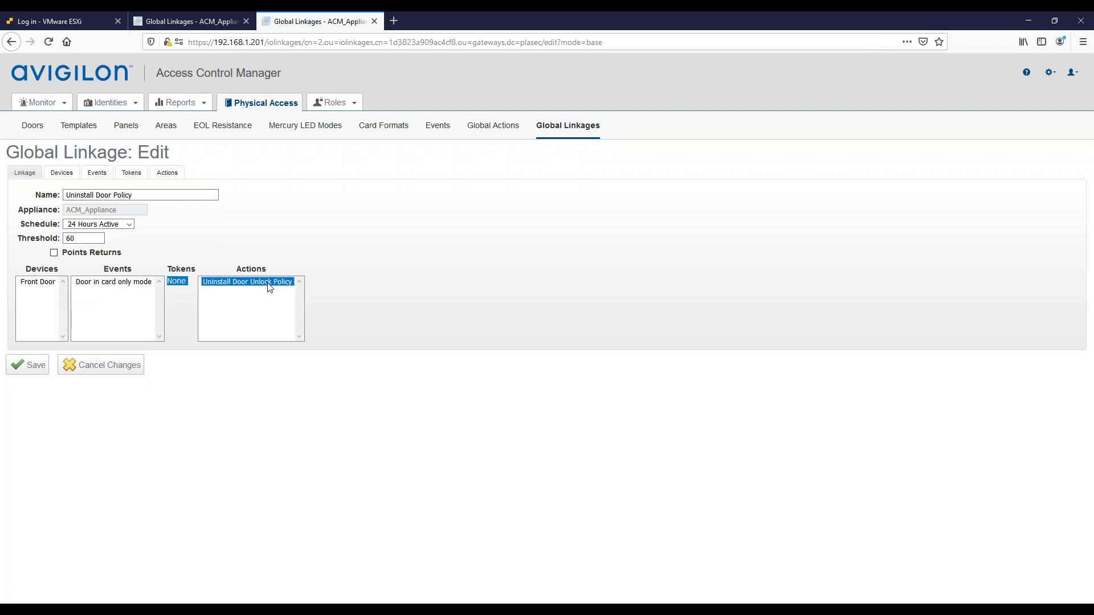
{"action": "left_click", "coordinate": [176, 173]}
{"action": "left_click", "coordinate": [233, 284]}
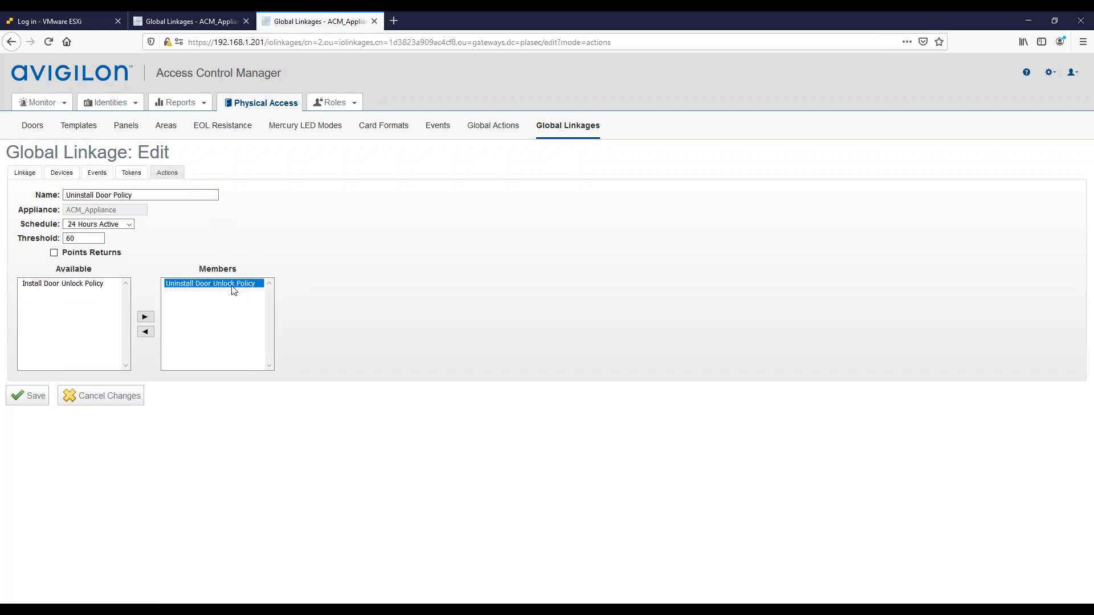
{"action": "left_click", "coordinate": [145, 331]}
{"action": "left_click", "coordinate": [31, 397]}
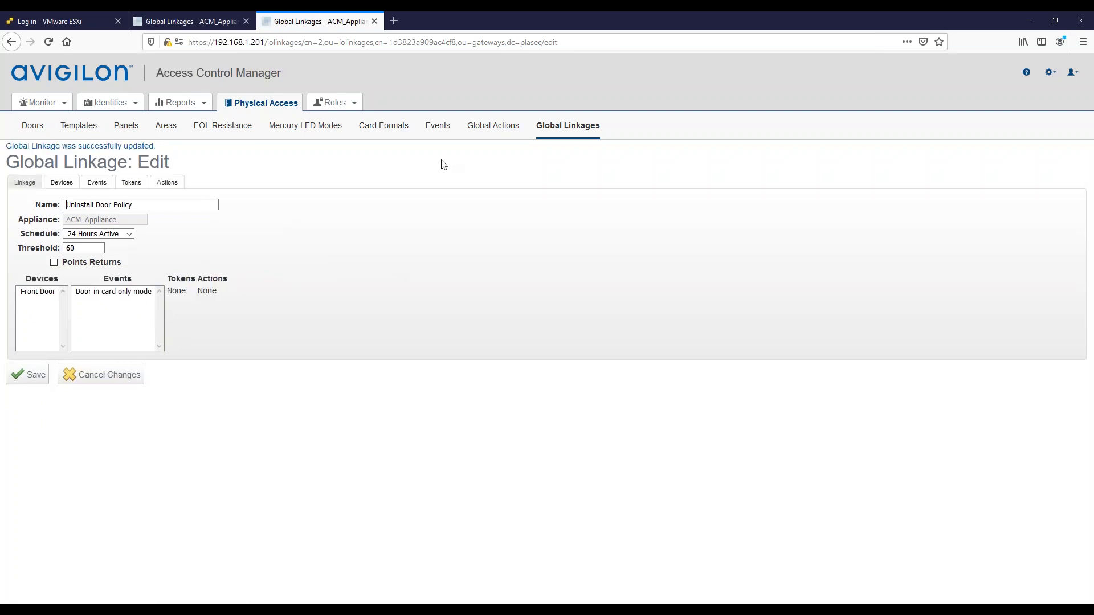
{"action": "mouse_move", "coordinate": [328, 103]}
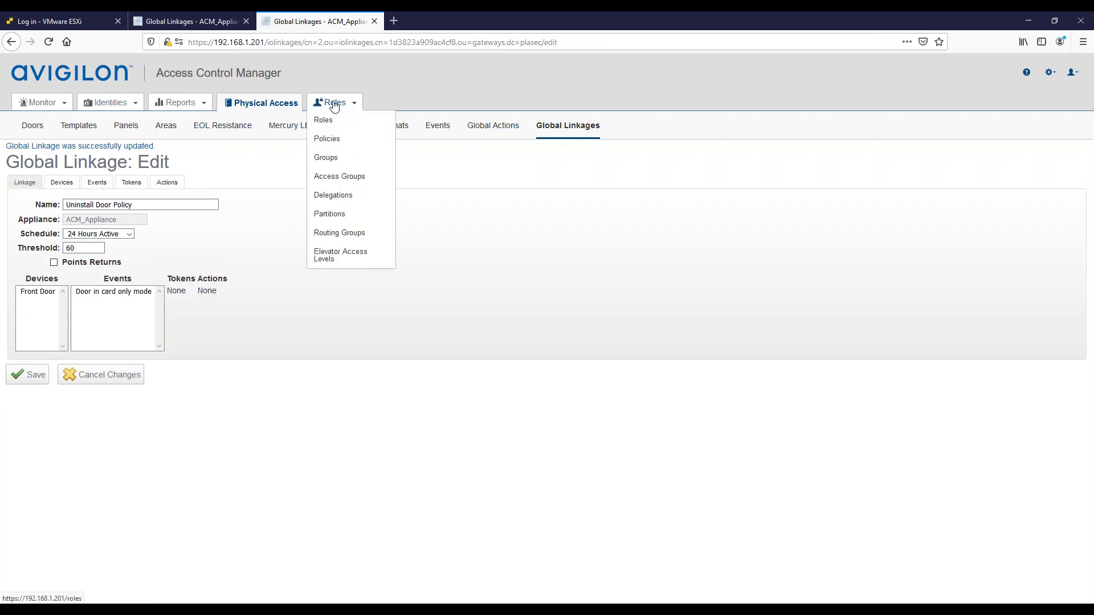
{"action": "left_click", "coordinate": [334, 138]}
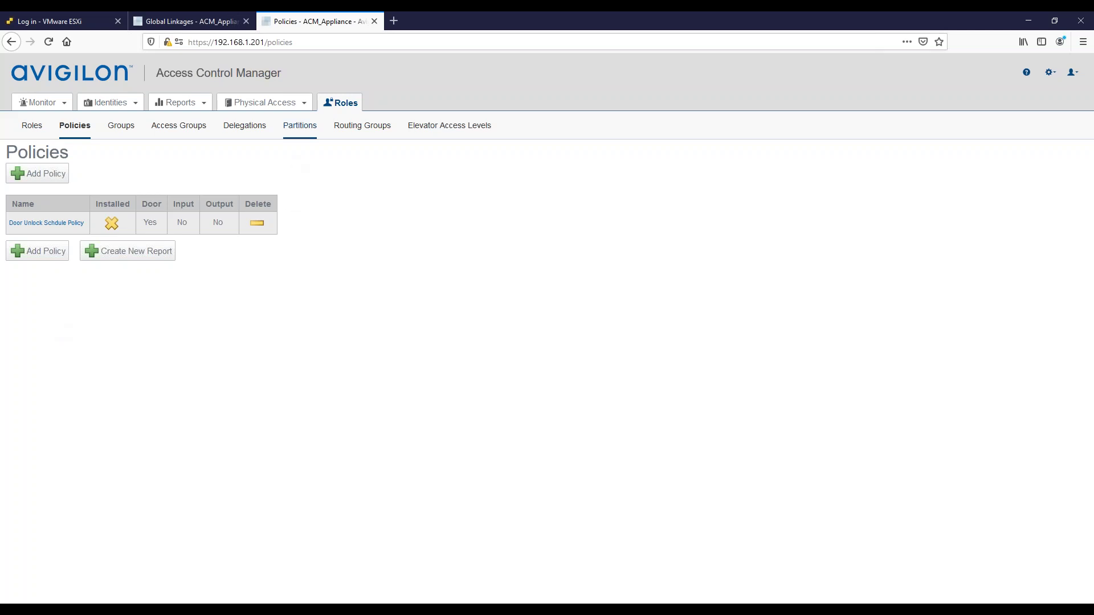
- Add a macro to the EP1501_Wedge panel and name it "Double Swipe Timer"
{"action": "left_click", "coordinate": [277, 109]}
{"action": "left_click", "coordinate": [242, 160]}
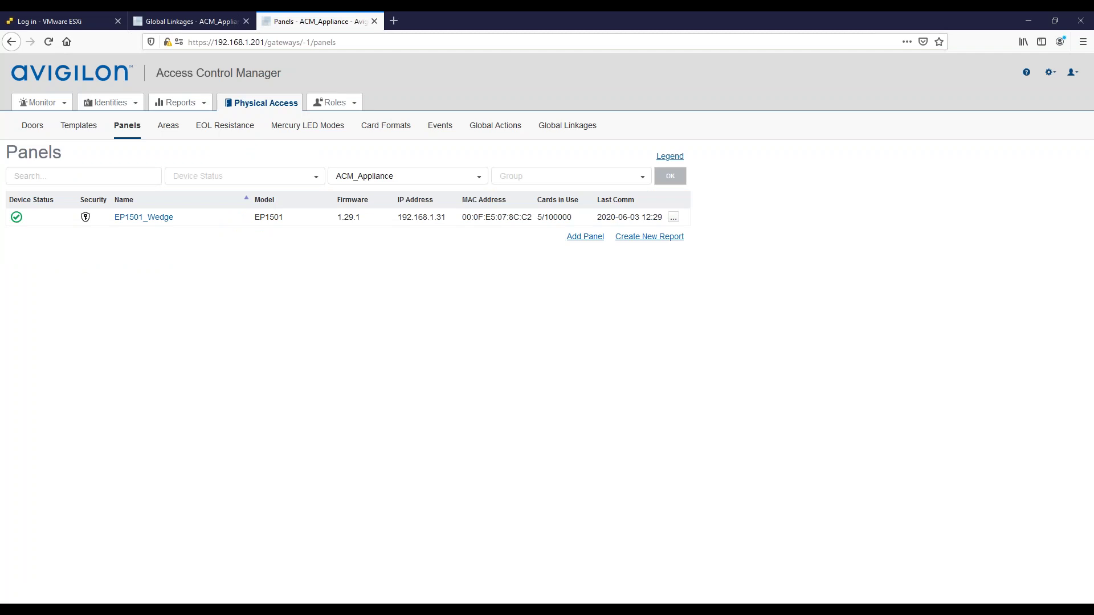
{"action": "left_click", "coordinate": [146, 222]}
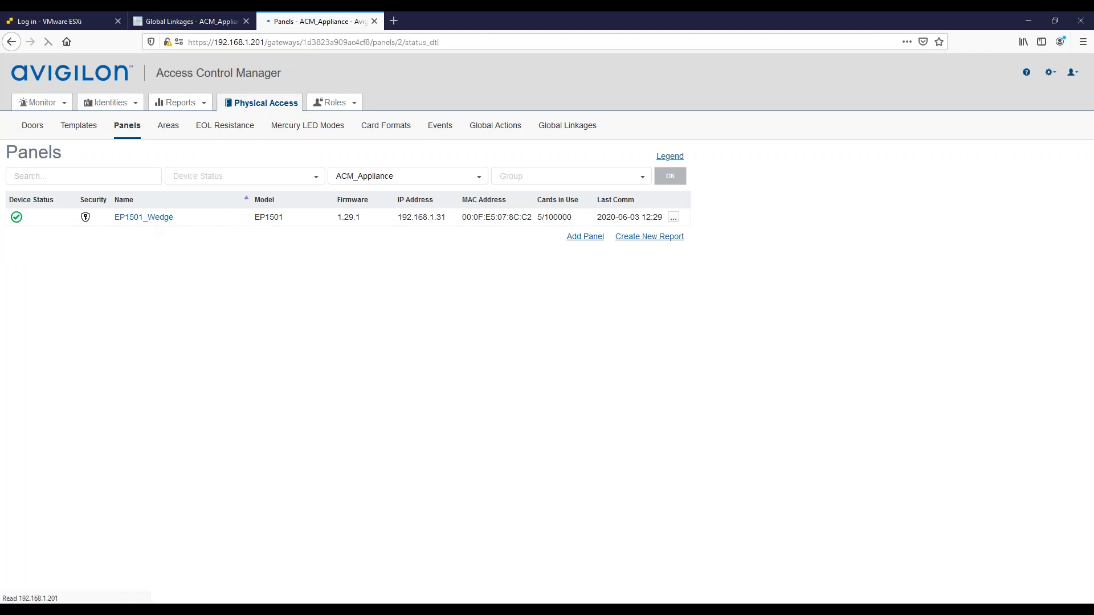
{"action": "left_click", "coordinate": [171, 173]}
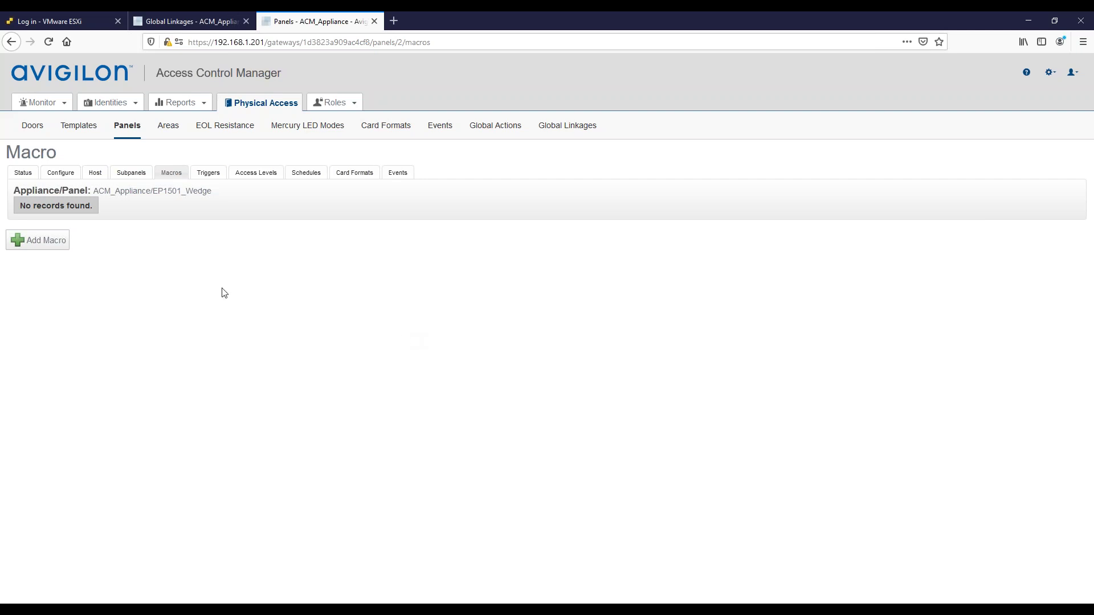
{"action": "left_click", "coordinate": [51, 246]}
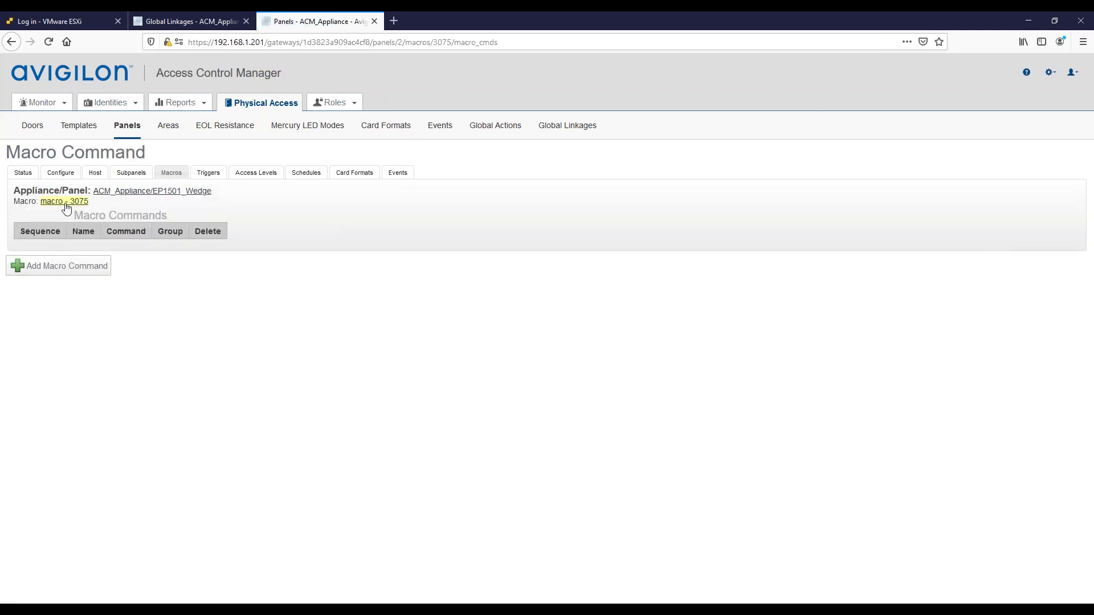
{"action": "left_click", "coordinate": [65, 203]}
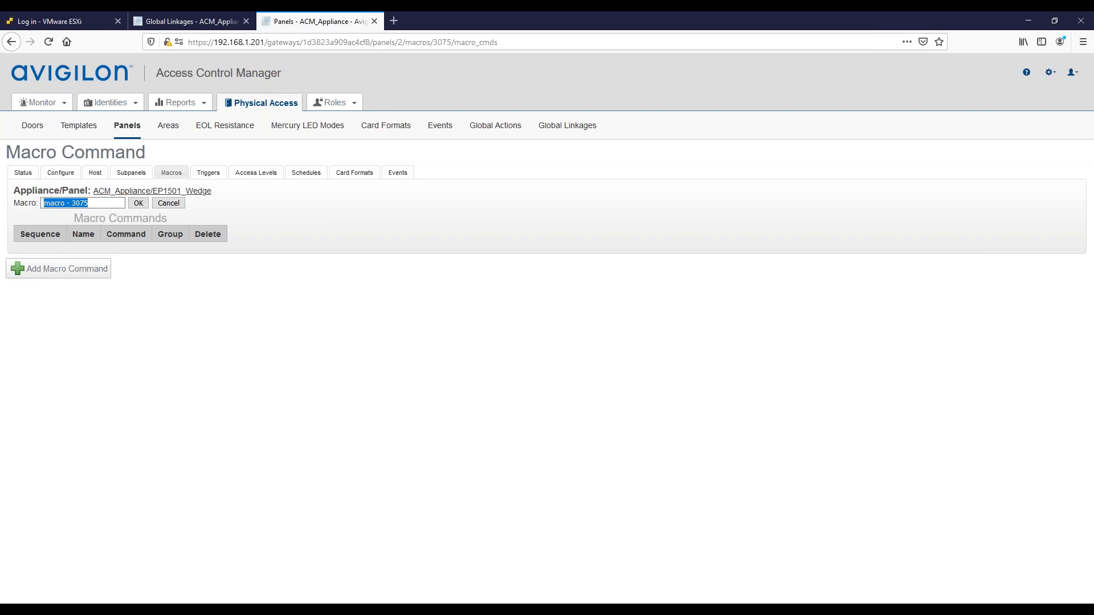
{"action": "type", "text": "Double Swipe T"}
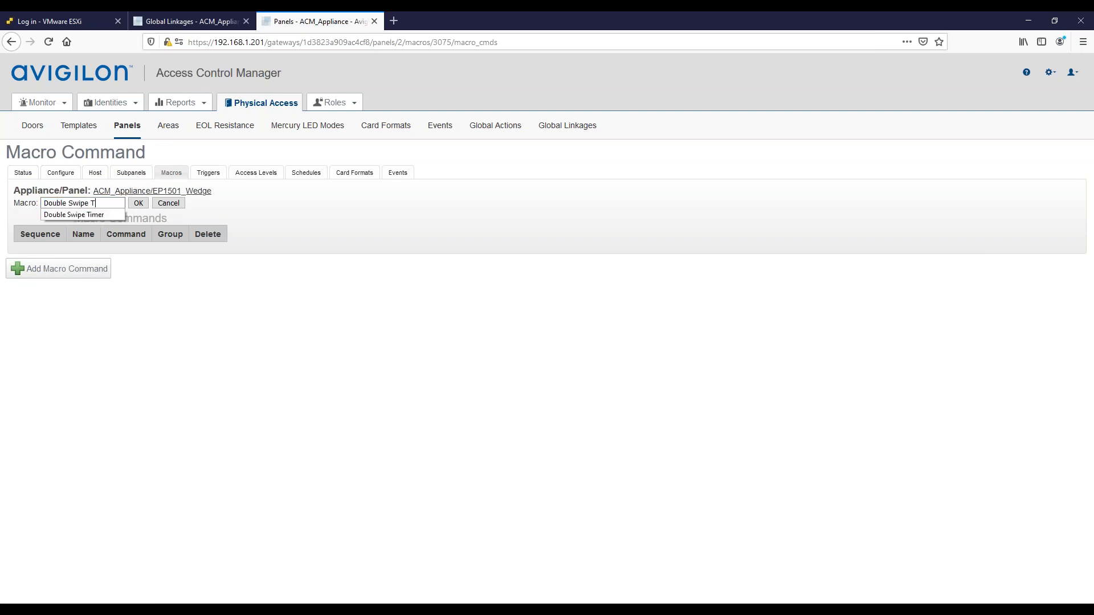
{"action": "type", "text": "imer"}
{"action": "left_click", "coordinate": [138, 204]}
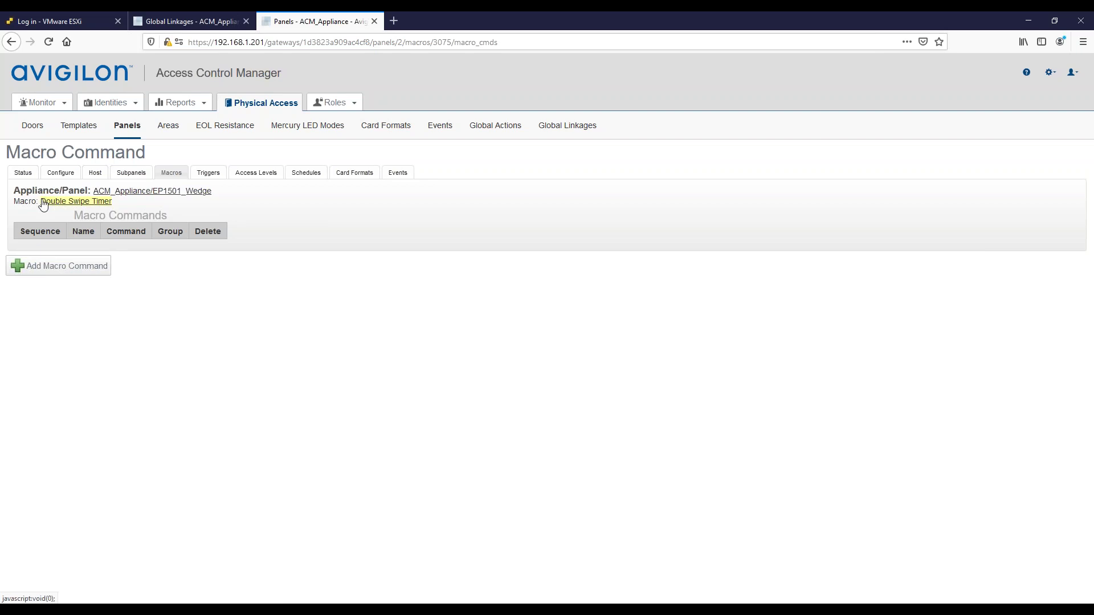
- Create a macro command named "Set Var 1" in the "Double Swipe Timer" macro, using the Trigger variable control command
{"action": "left_click", "coordinate": [57, 272]}
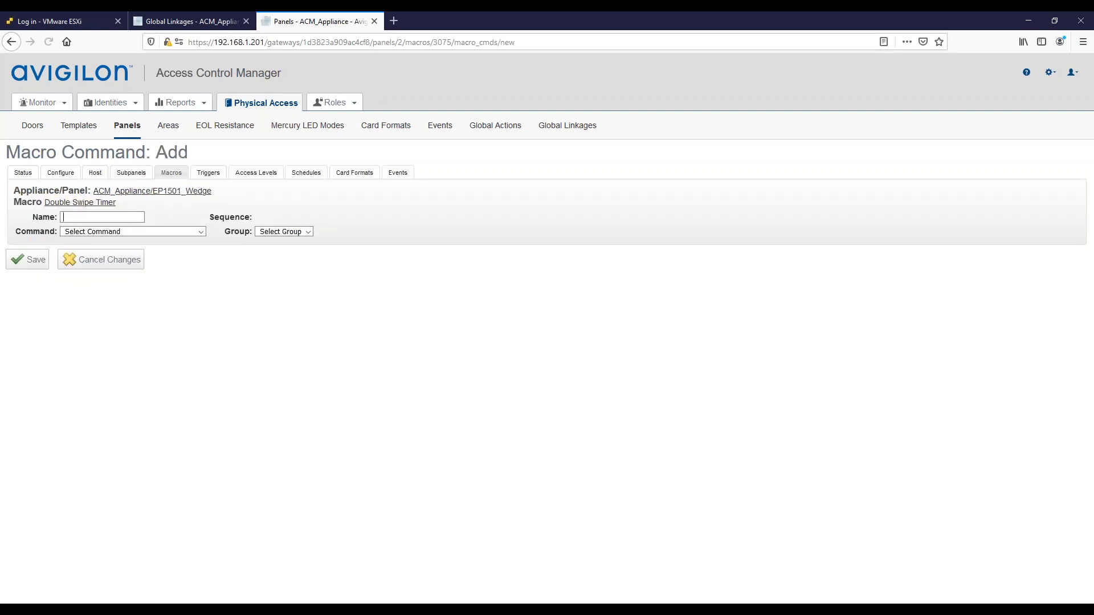
{"action": "left_click", "coordinate": [77, 217]}
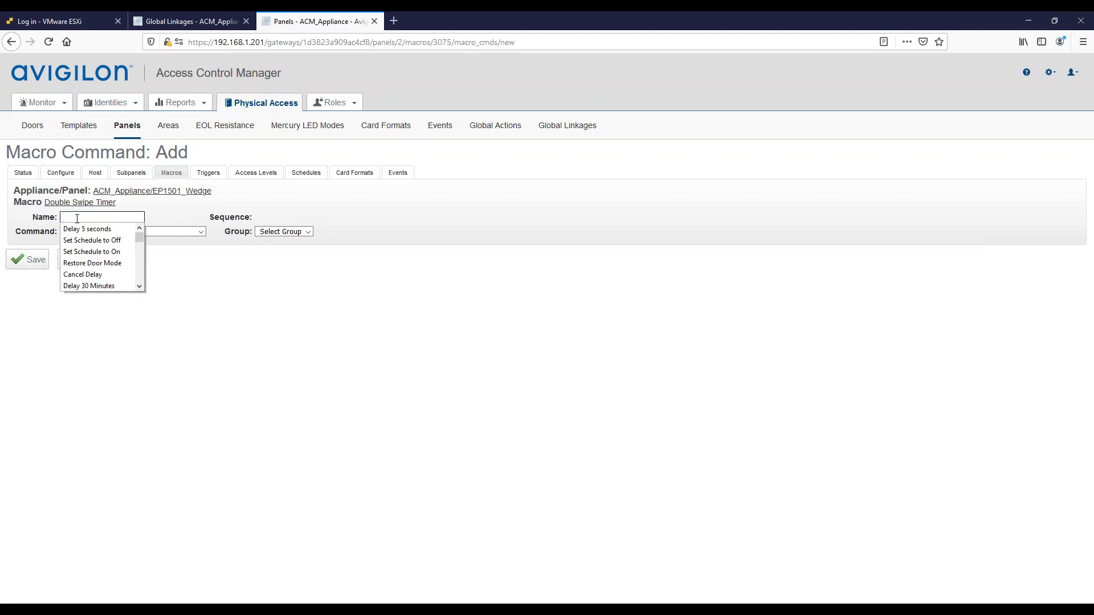
{"action": "scroll", "coordinate": [95, 241], "scroll_direction": "down", "scroll_amount": 2}
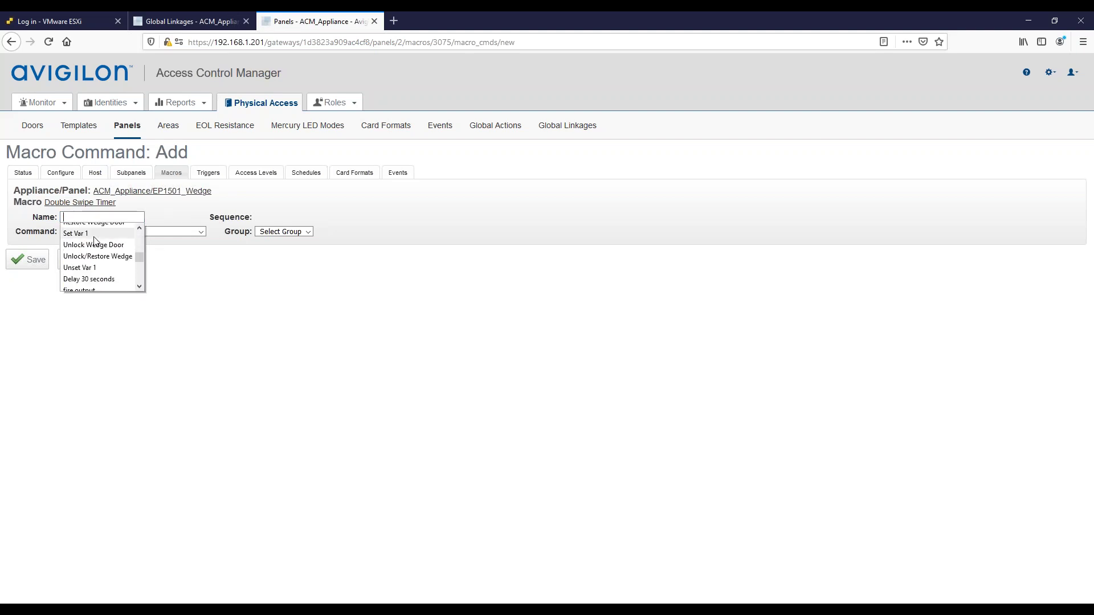
{"action": "left_click", "coordinate": [89, 234]}
{"action": "left_click", "coordinate": [132, 234]}
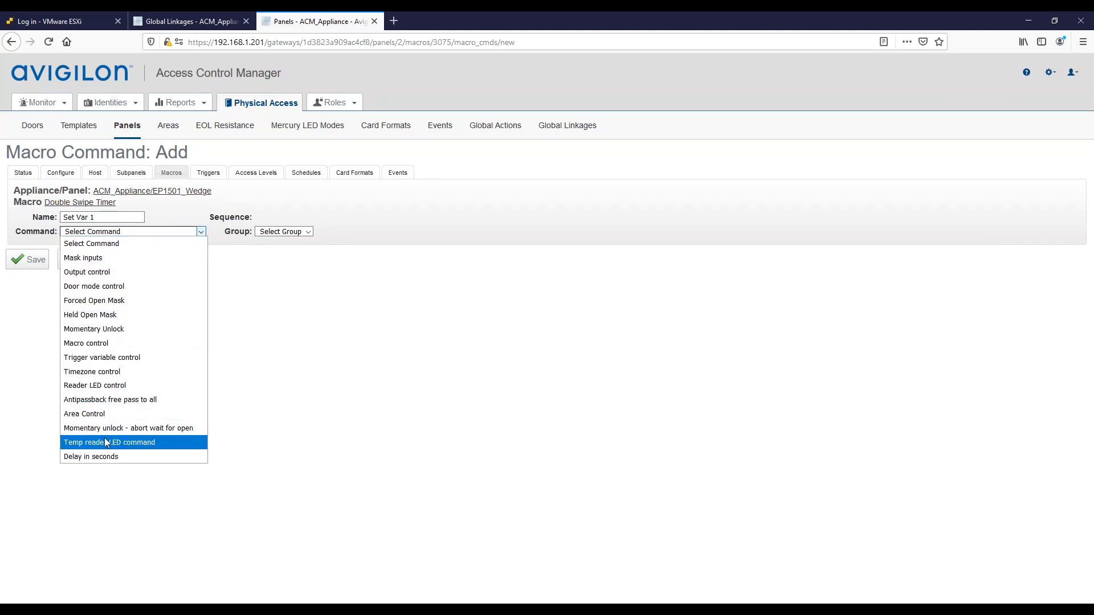
{"action": "left_click", "coordinate": [99, 357]}
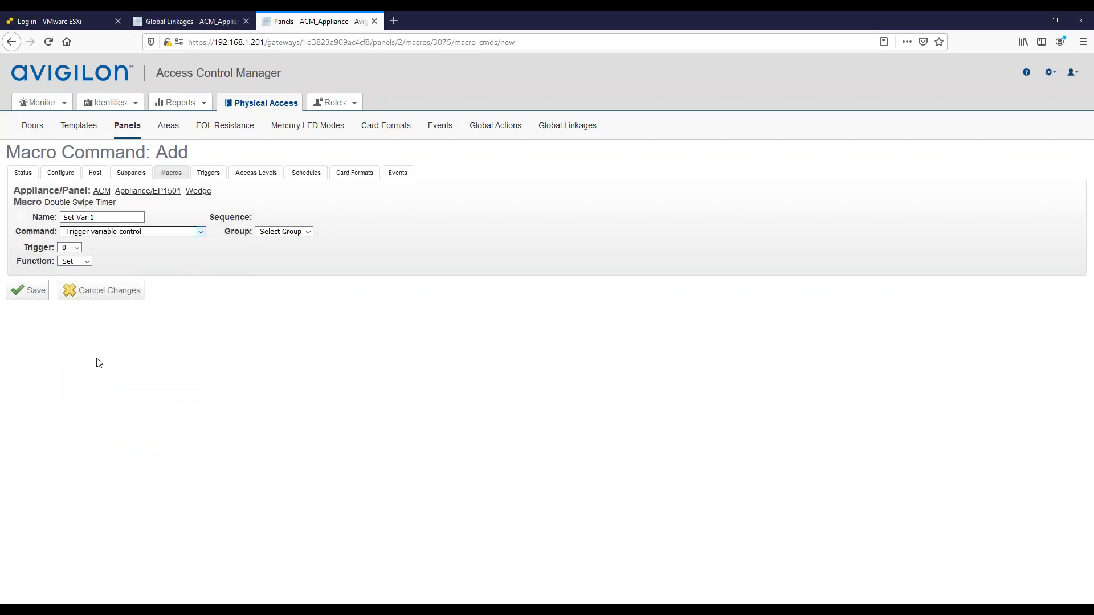
- Configure the "Set Var 1" command with trigger 1, keeping the Set function, assign it to Group A and save it
{"action": "left_click", "coordinate": [74, 248]}
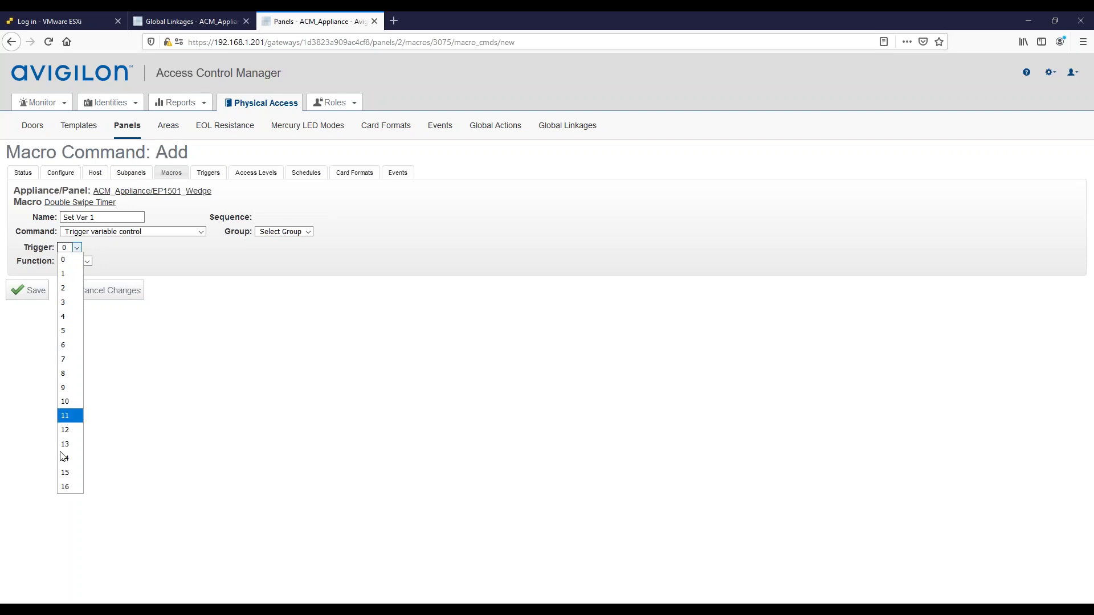
{"action": "left_click", "coordinate": [65, 275]}
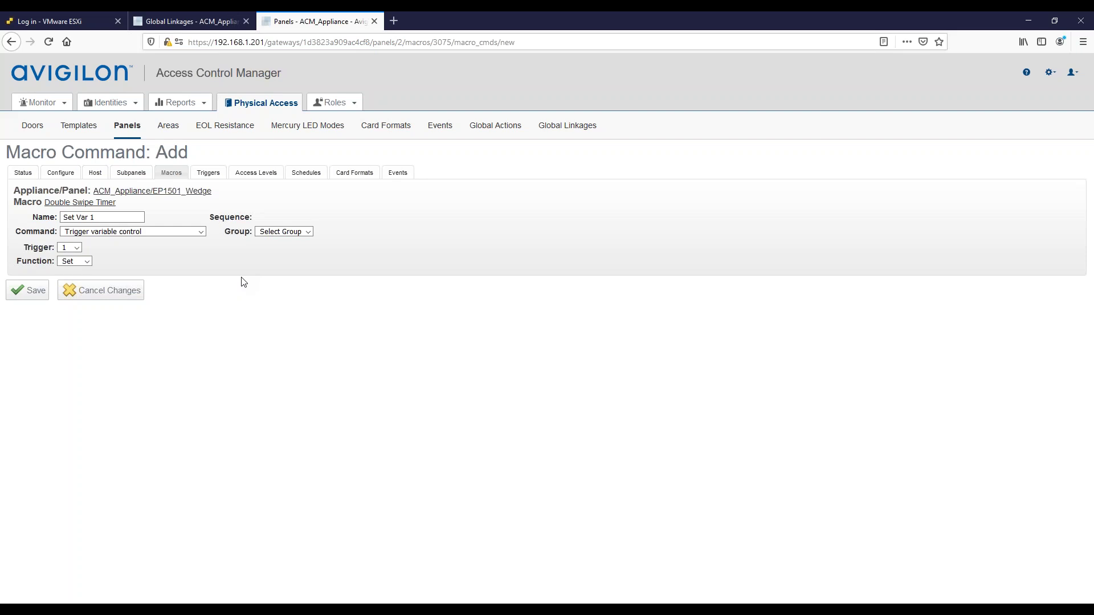
{"action": "left_click", "coordinate": [70, 261]}
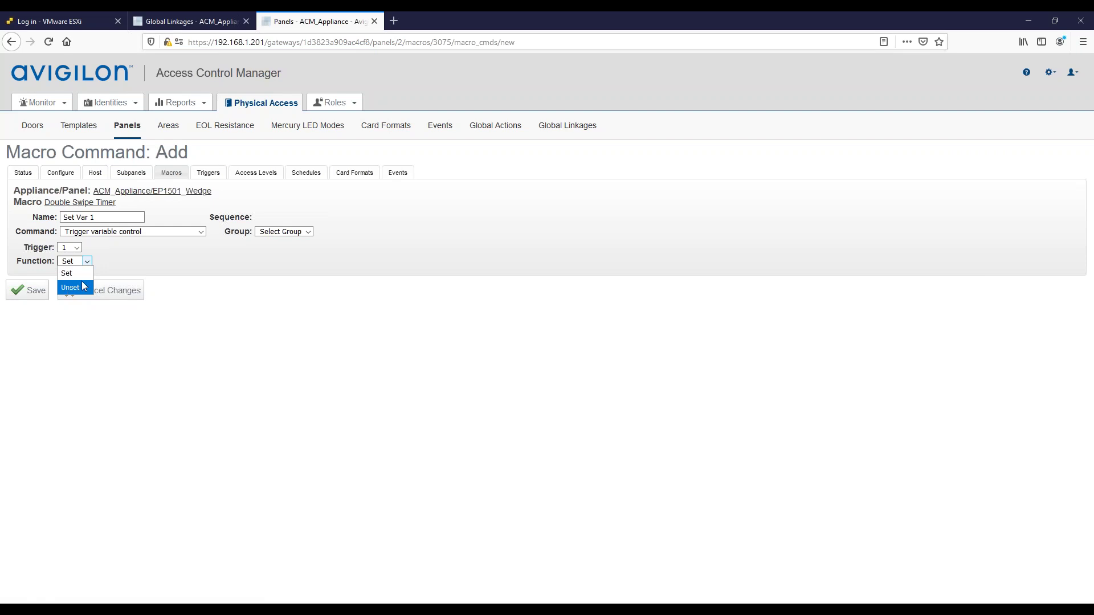
{"action": "left_click", "coordinate": [165, 260]}
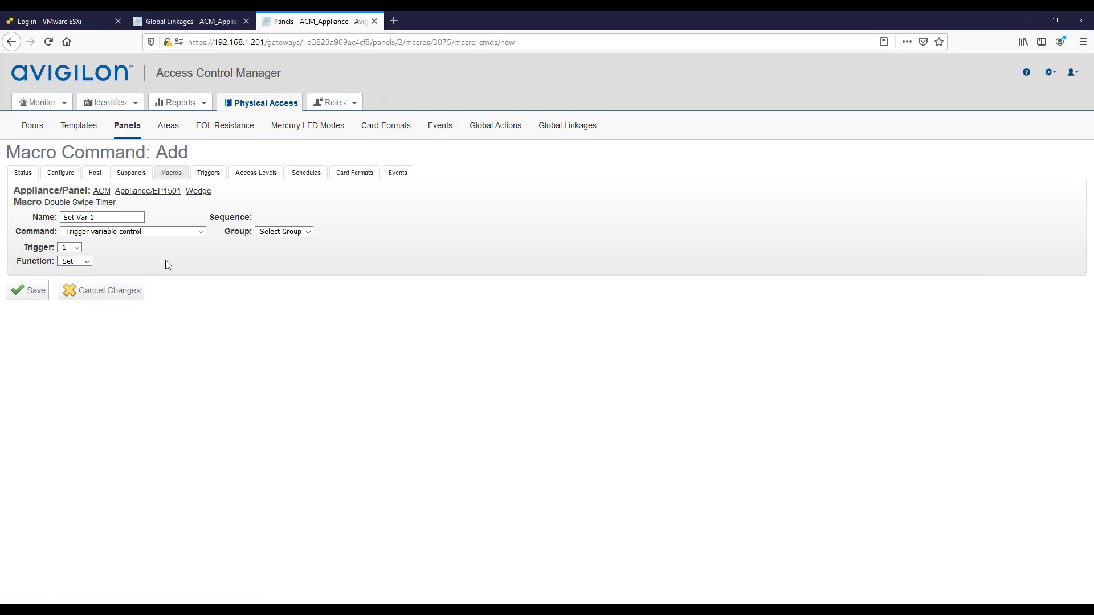
{"action": "left_click", "coordinate": [301, 232]}
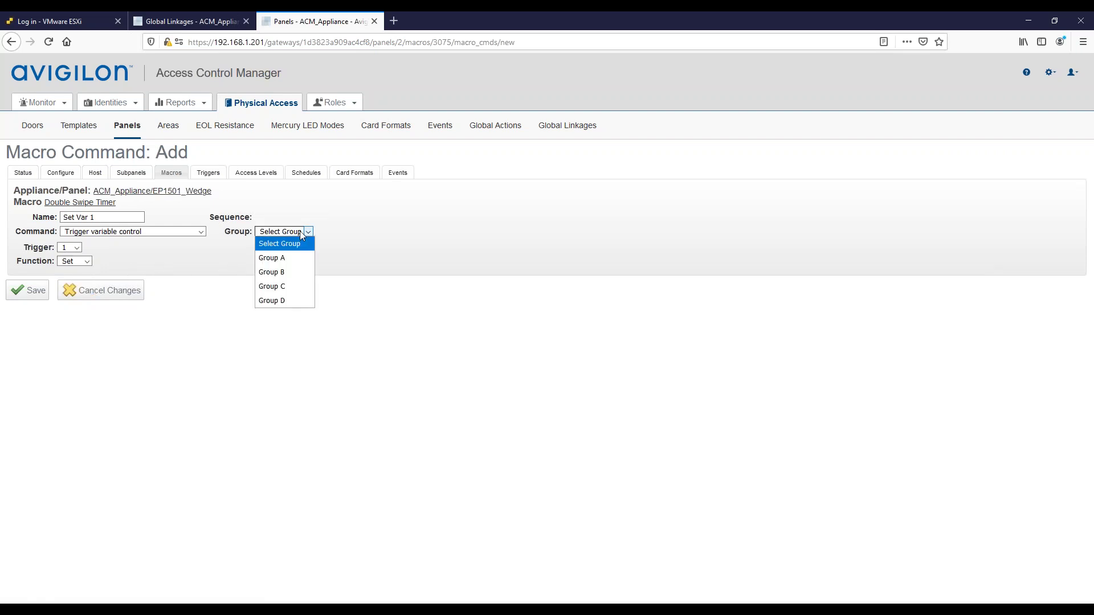
{"action": "left_click", "coordinate": [269, 260]}
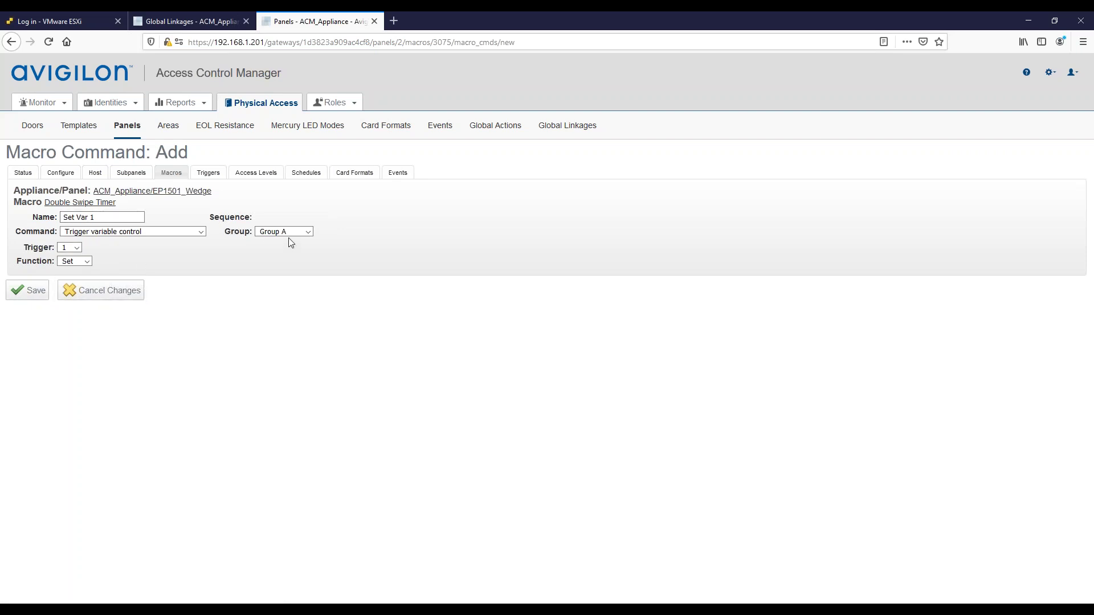
{"action": "left_click", "coordinate": [36, 294]}
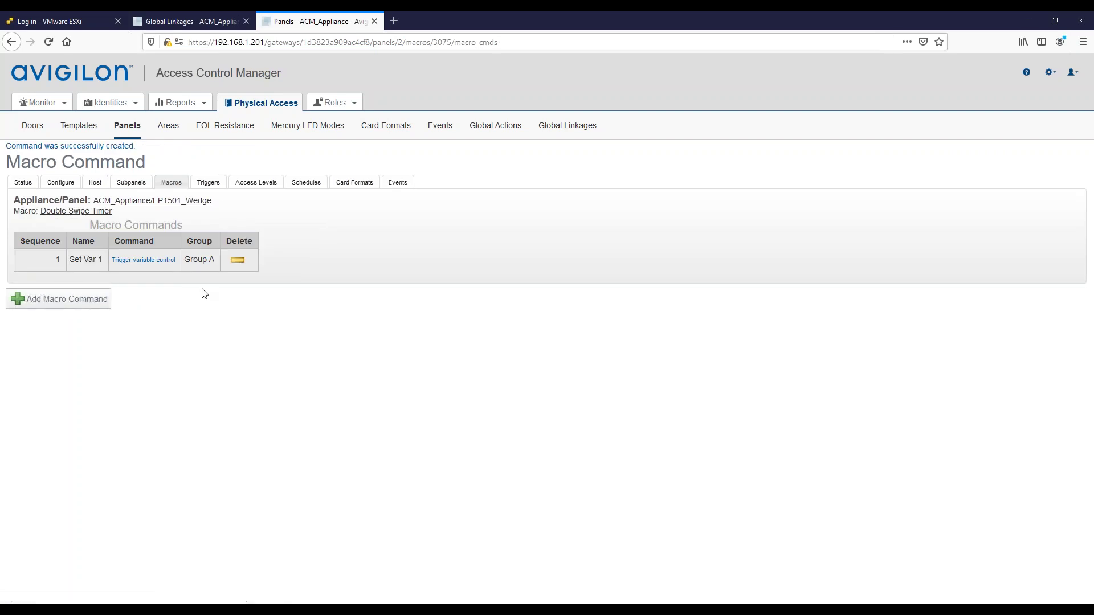
- Add a macro command named "Delay 5 seconds" to the "Double Swipe Timer" macro, using the Delay in seconds command
{"action": "left_click", "coordinate": [67, 305]}
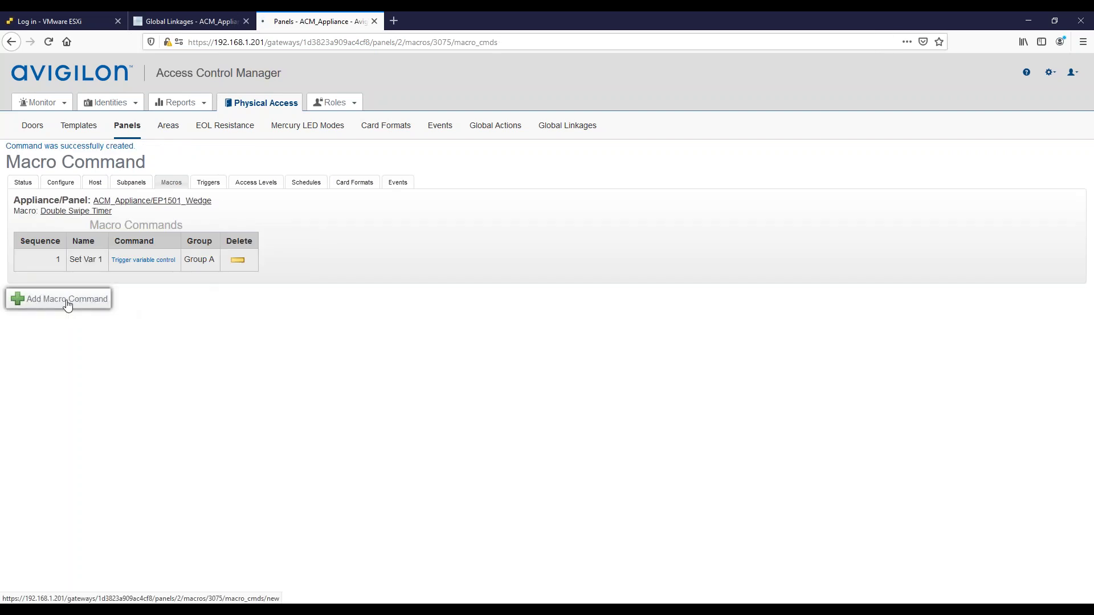
{"action": "left_click", "coordinate": [96, 215]}
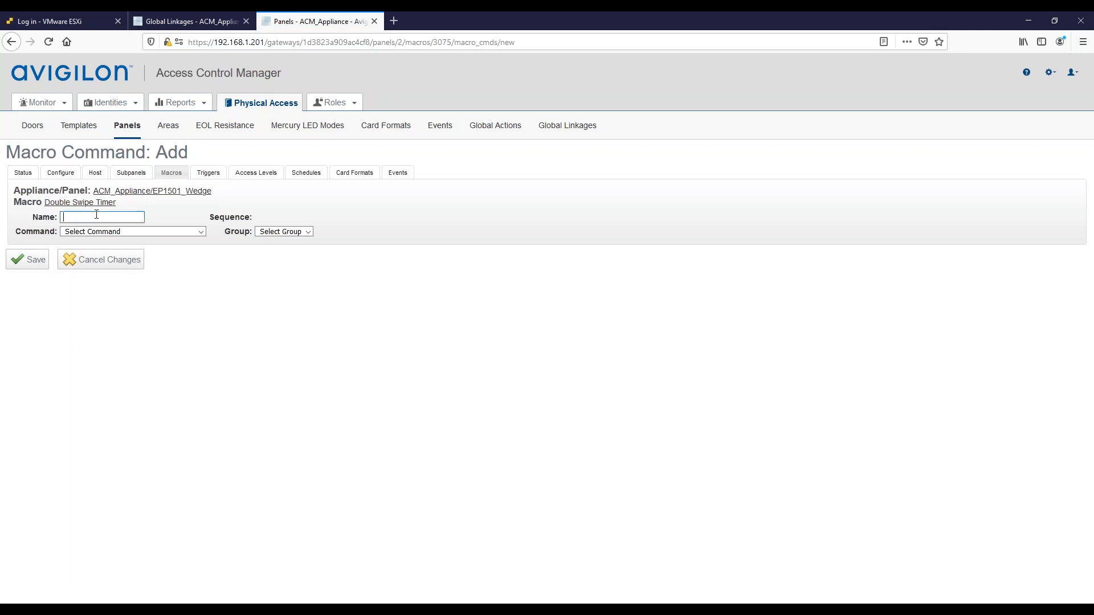
{"action": "left_click", "coordinate": [97, 217]}
{"action": "left_click", "coordinate": [98, 235]}
{"action": "left_click", "coordinate": [98, 233]}
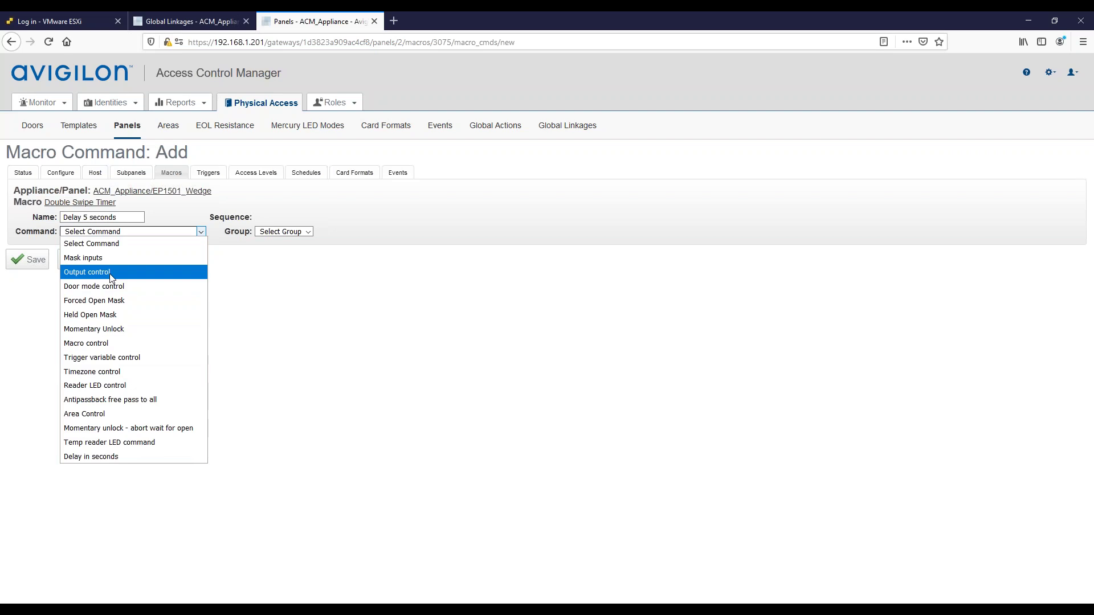
{"action": "left_click", "coordinate": [106, 456]}
- Set the delay to 5 seconds, assign the "Delay 5 seconds" command to Group A and save it
{"action": "left_click", "coordinate": [79, 245]}
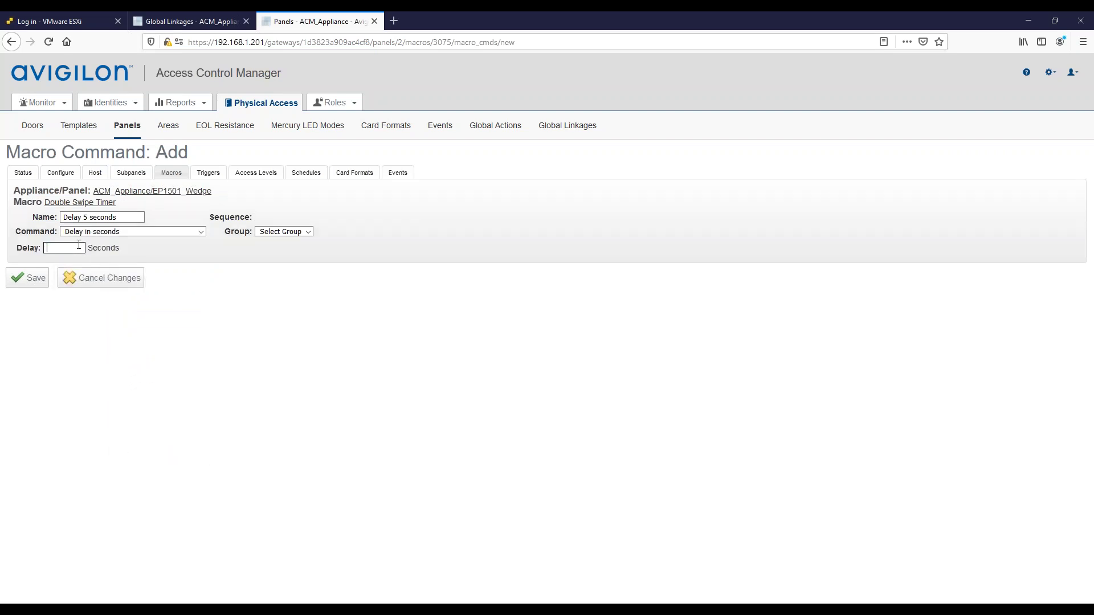
{"action": "type", "text": "5"}
{"action": "left_click", "coordinate": [277, 232]}
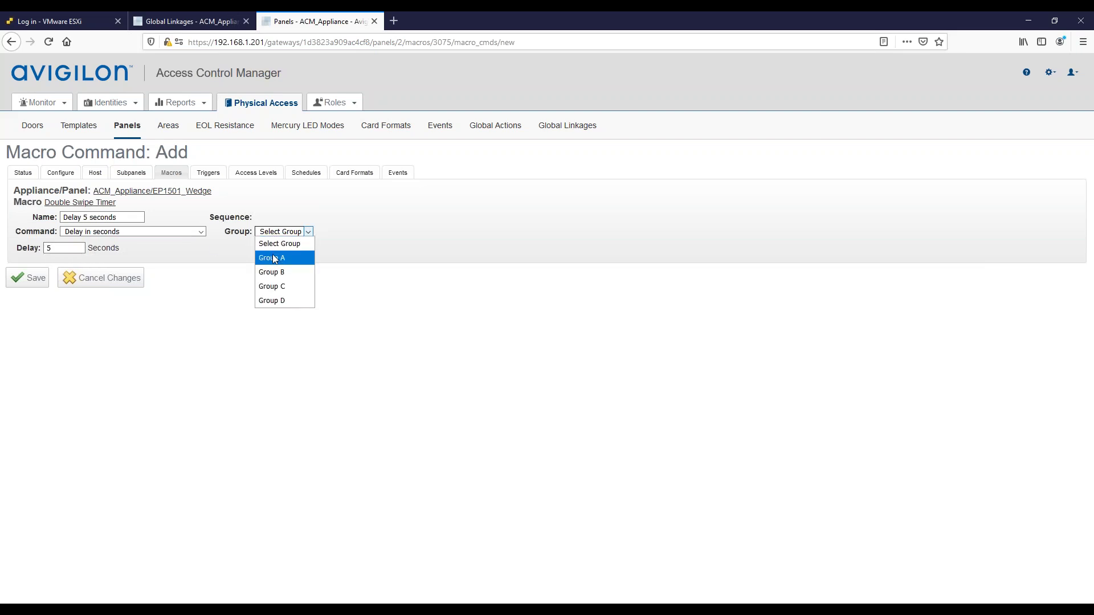
{"action": "left_click", "coordinate": [275, 259]}
{"action": "left_click", "coordinate": [24, 279]}
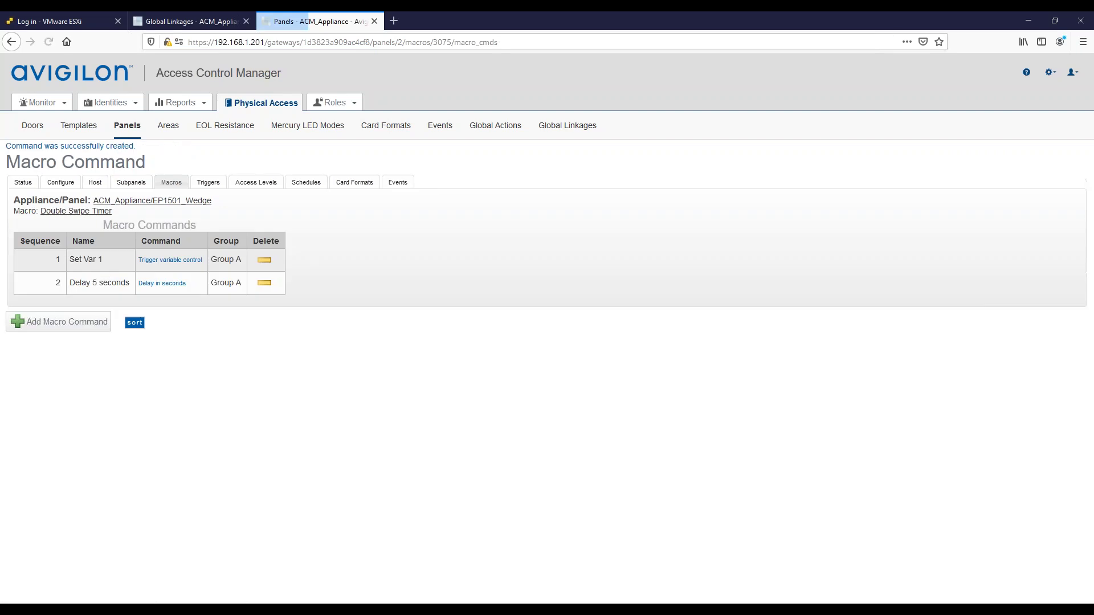
- Add a macro command named "Unset Var 1" to the "Double Swipe Timer" macro, using the Trigger variable control command
{"action": "left_click", "coordinate": [71, 324]}
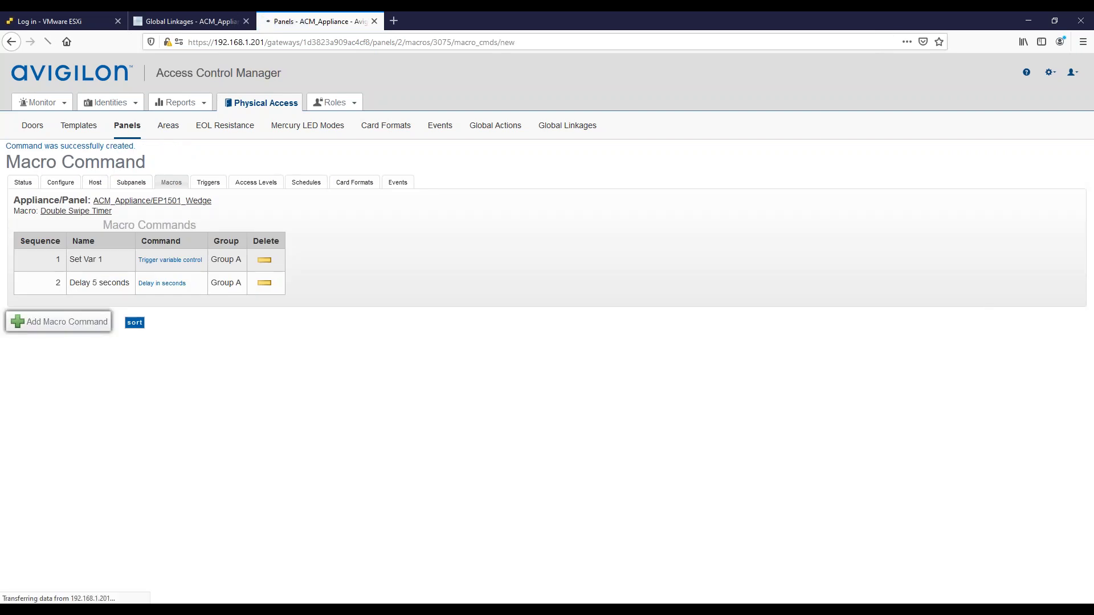
{"action": "left_click", "coordinate": [81, 216]}
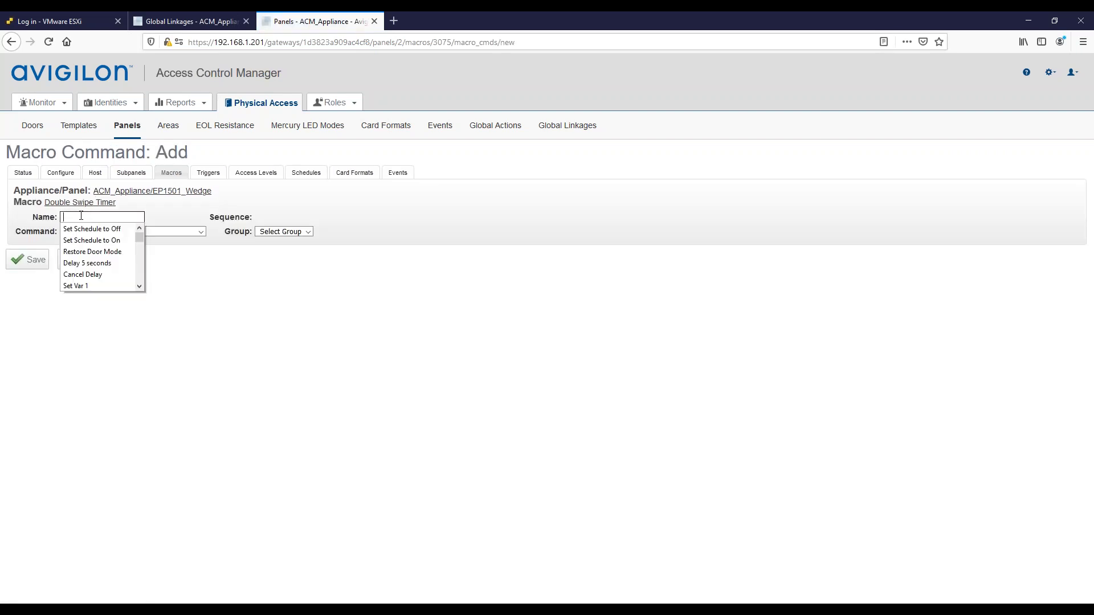
{"action": "scroll", "coordinate": [93, 248], "scroll_direction": "down", "scroll_amount": 2}
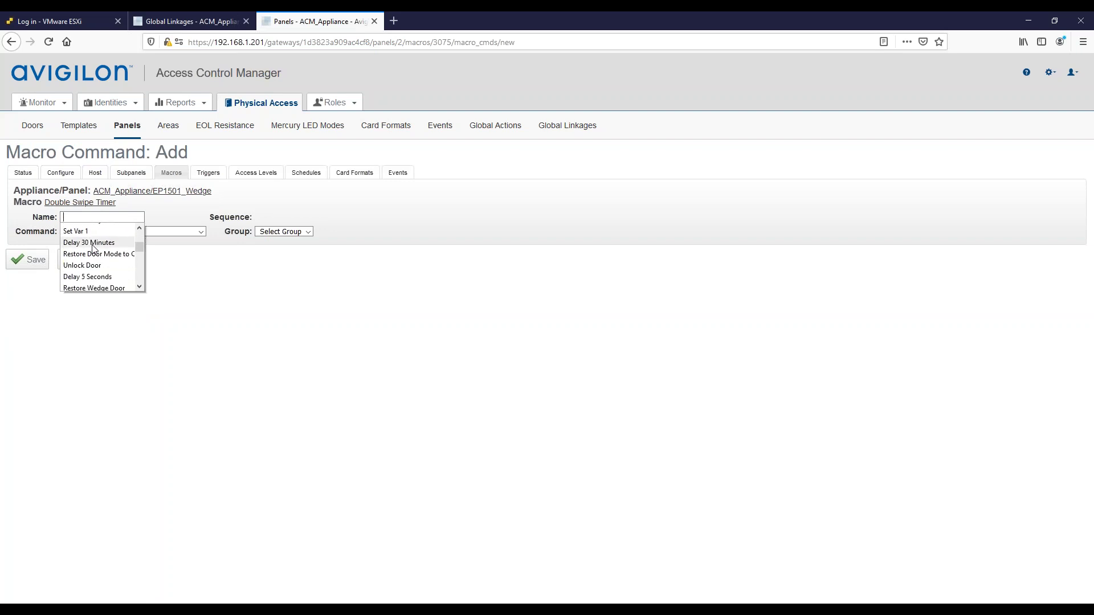
{"action": "scroll", "coordinate": [93, 251], "scroll_direction": "down", "scroll_amount": 2}
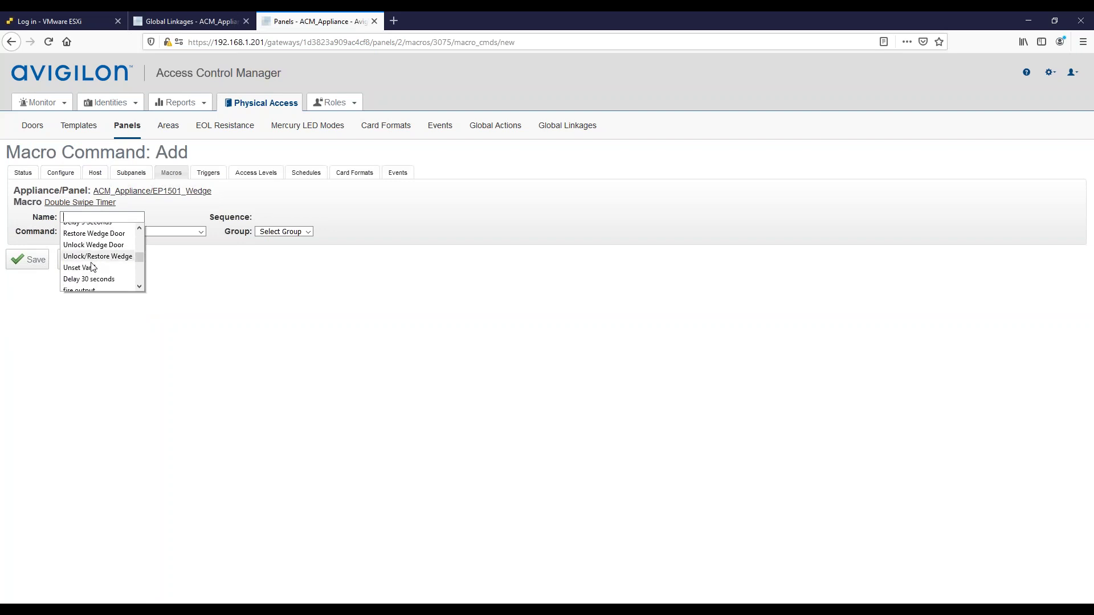
{"action": "left_click", "coordinate": [90, 268]}
{"action": "left_click", "coordinate": [113, 232]}
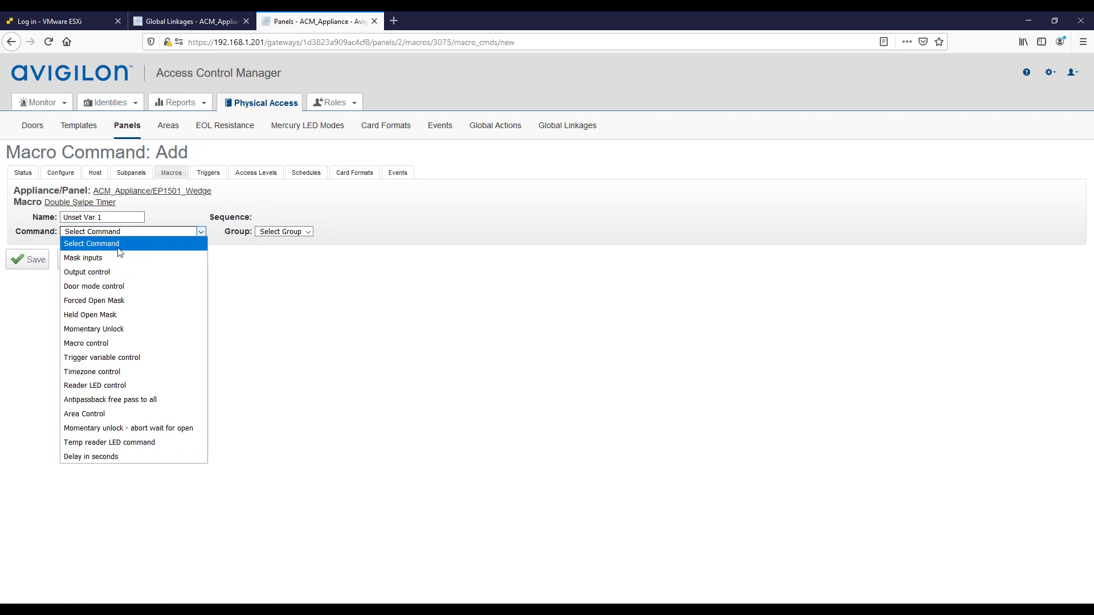
{"action": "left_click", "coordinate": [123, 363]}
- Configure the "Unset Var 1" command with trigger 1 and the Unset function, assign it to Group A and save it
{"action": "left_click", "coordinate": [72, 248]}
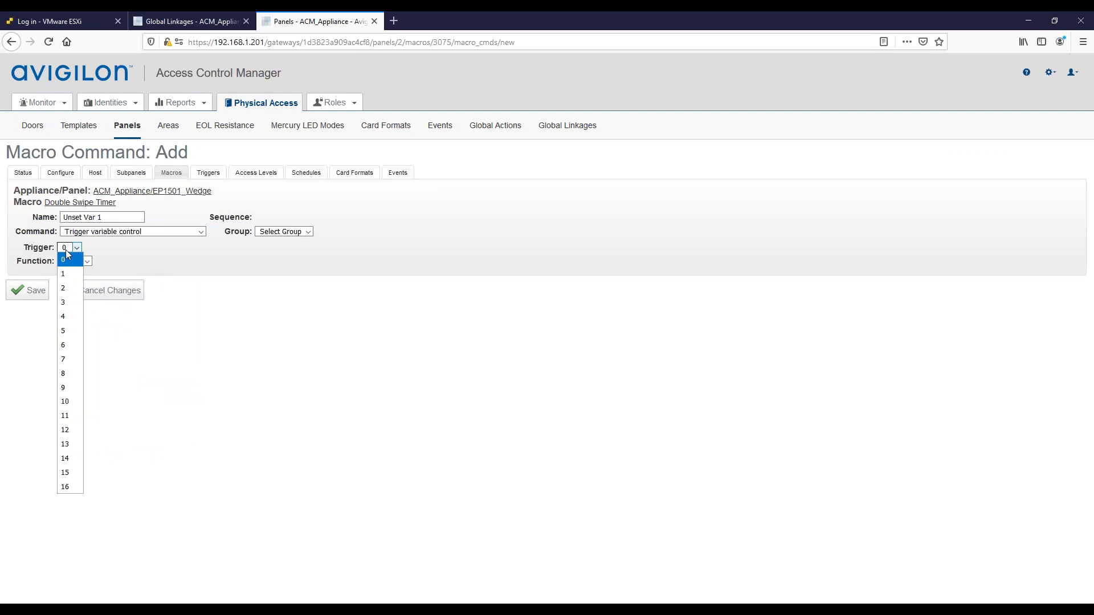
{"action": "left_click", "coordinate": [65, 275]}
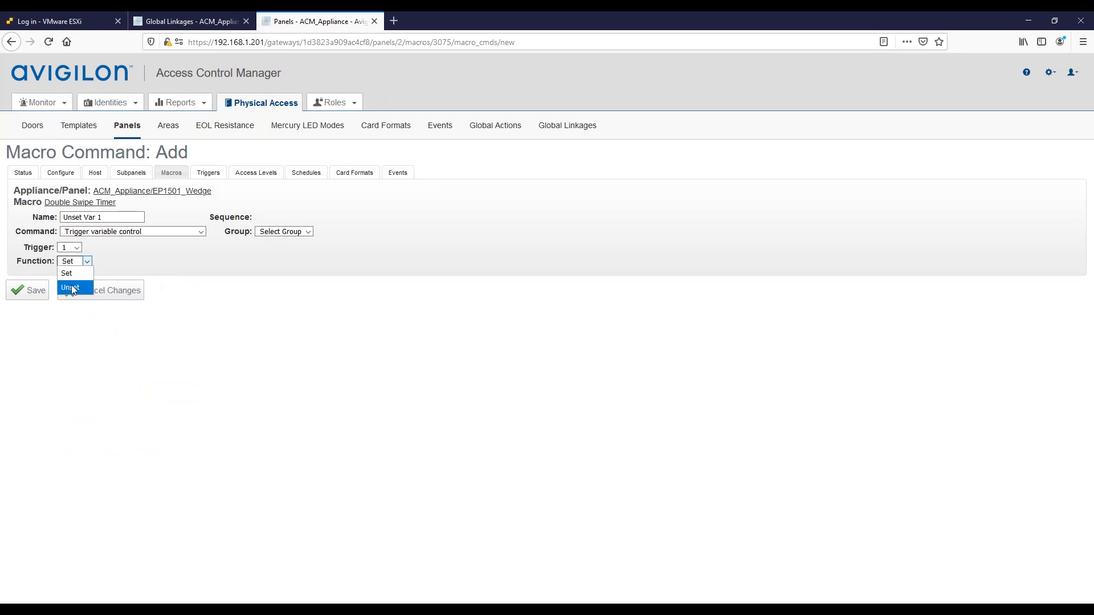
{"action": "left_click", "coordinate": [296, 231]}
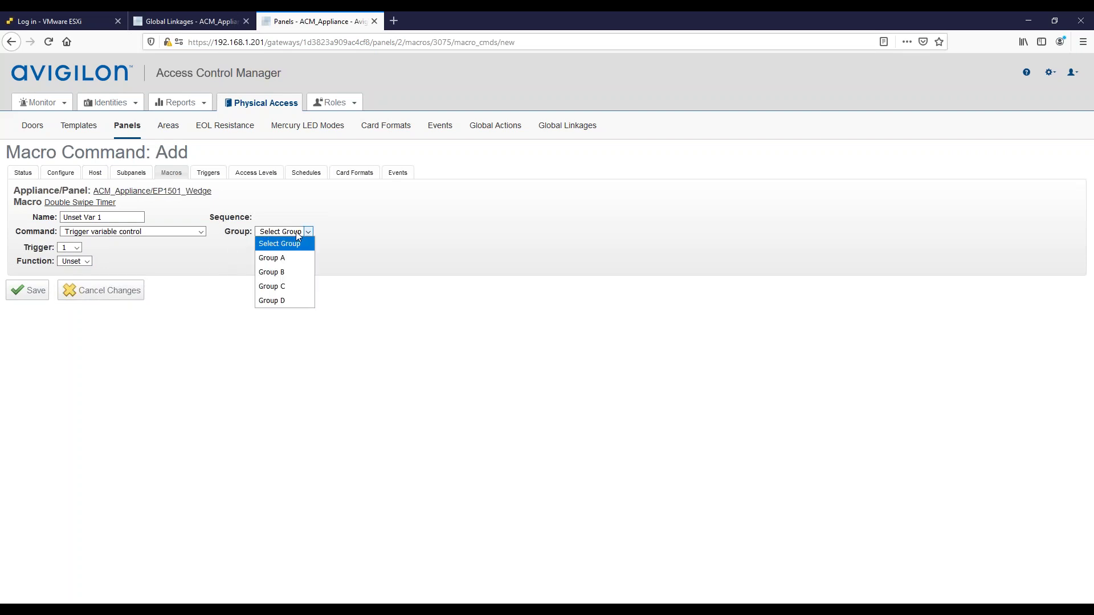
{"action": "left_click", "coordinate": [285, 257]}
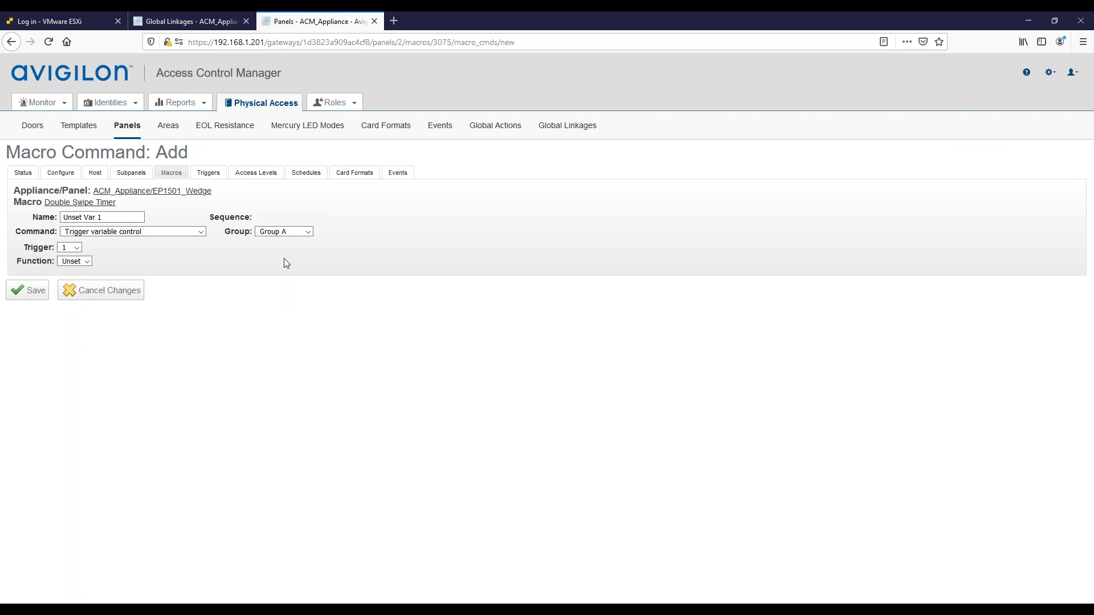
{"action": "left_click", "coordinate": [30, 292]}
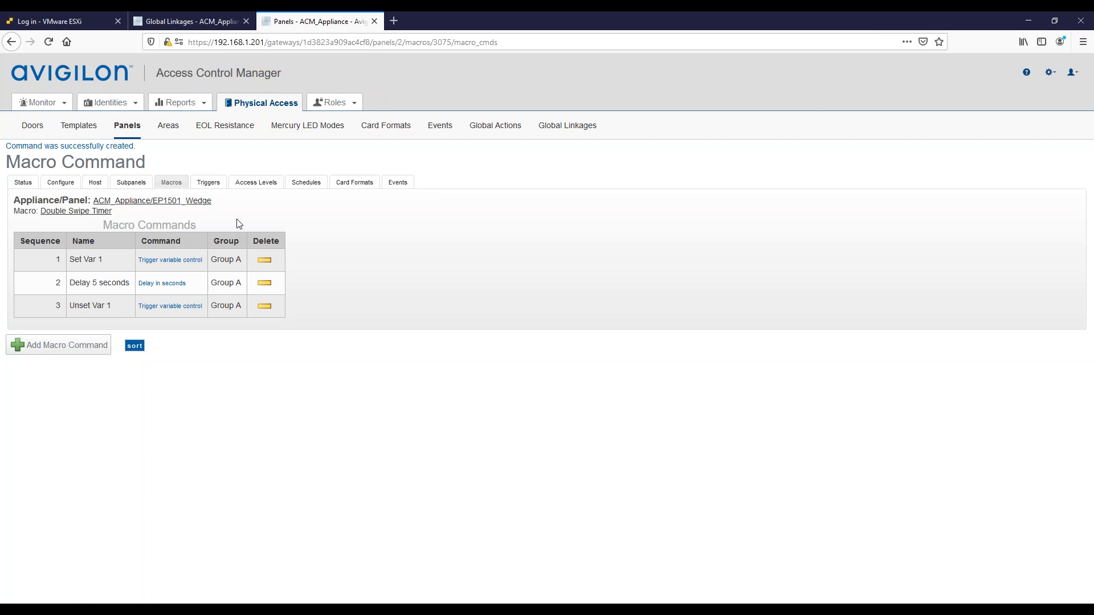
- Add a second macro to the EP1501_Wedge panel and name it "Change Door Mode"
{"action": "left_click", "coordinate": [169, 184]}
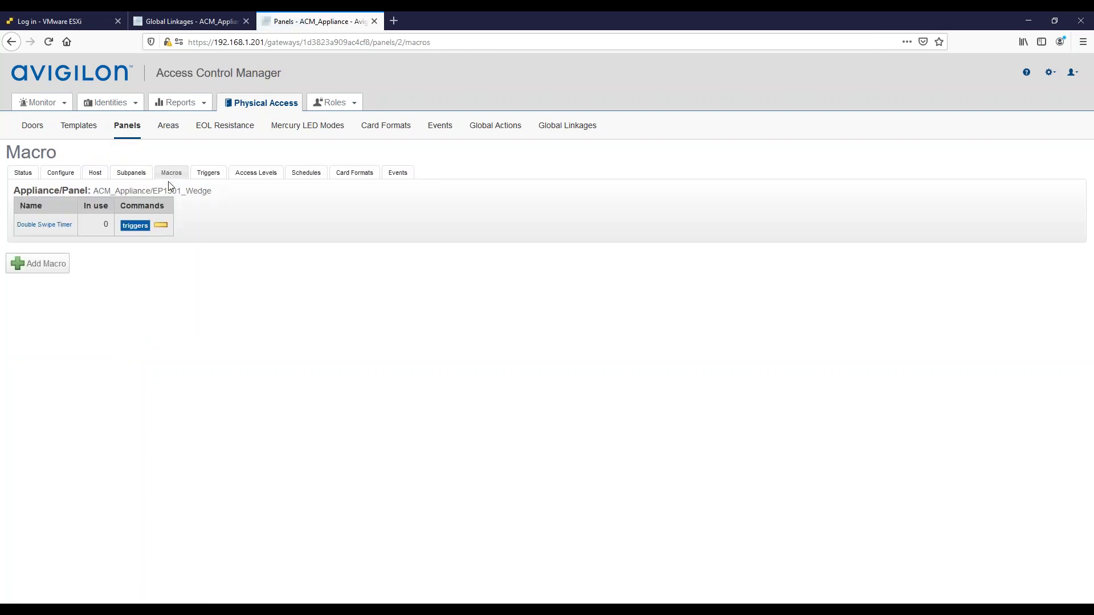
{"action": "left_click", "coordinate": [36, 266]}
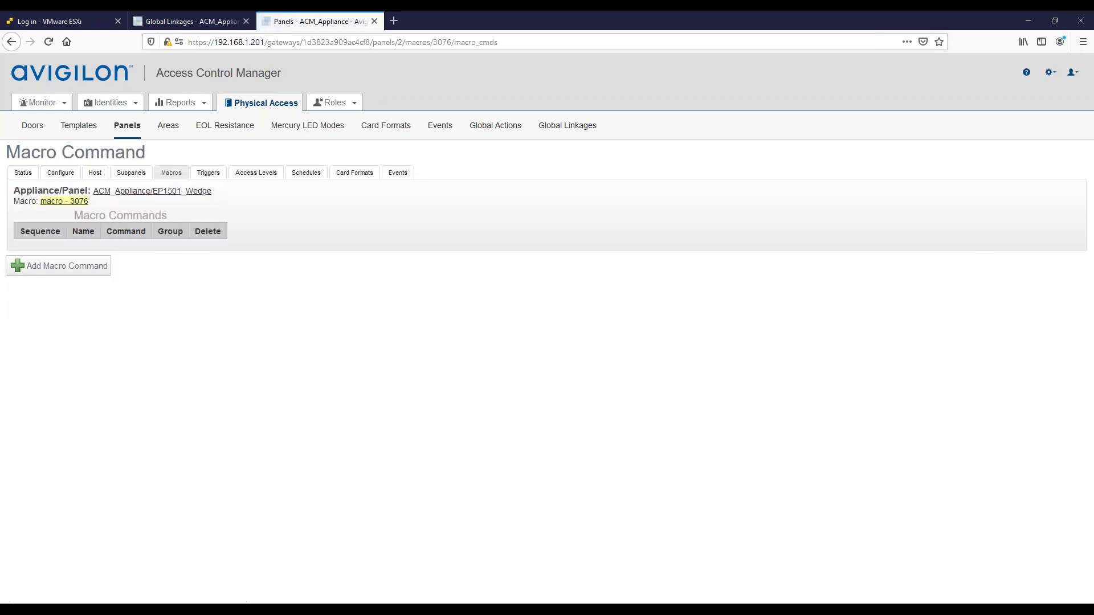
{"action": "left_click", "coordinate": [63, 202]}
{"action": "key", "text": "ctrl+a"}
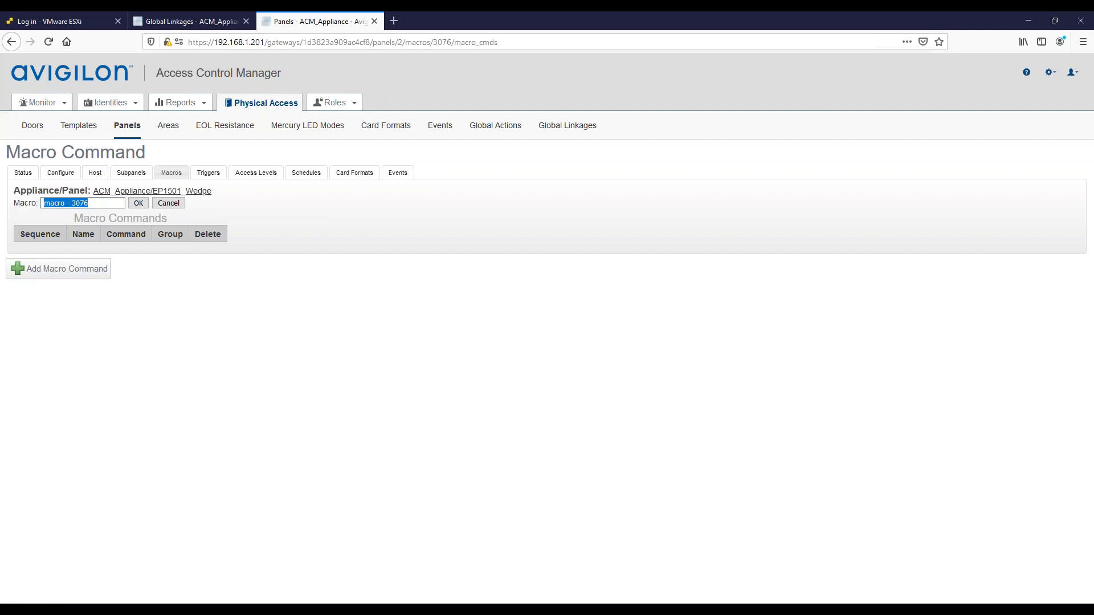
{"action": "type", "text": "Change Door Mode"}
{"action": "left_click", "coordinate": [138, 203]}
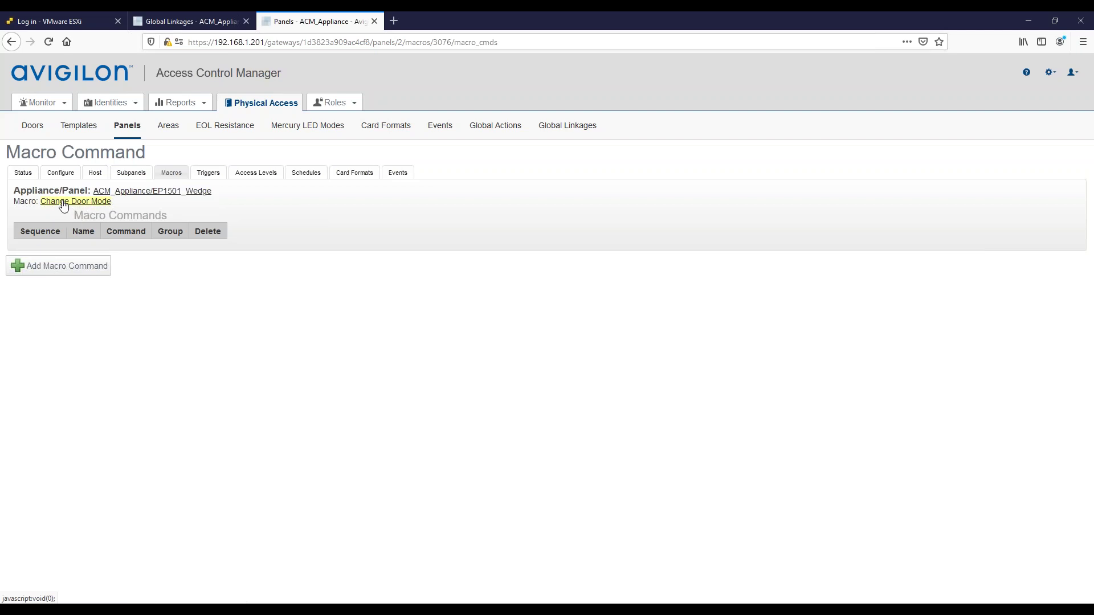
- Add a macro command named "Change Door Mode to Unlock" to the "Change Door Mode" macro, using the Door mode control command
{"action": "left_click", "coordinate": [63, 270]}
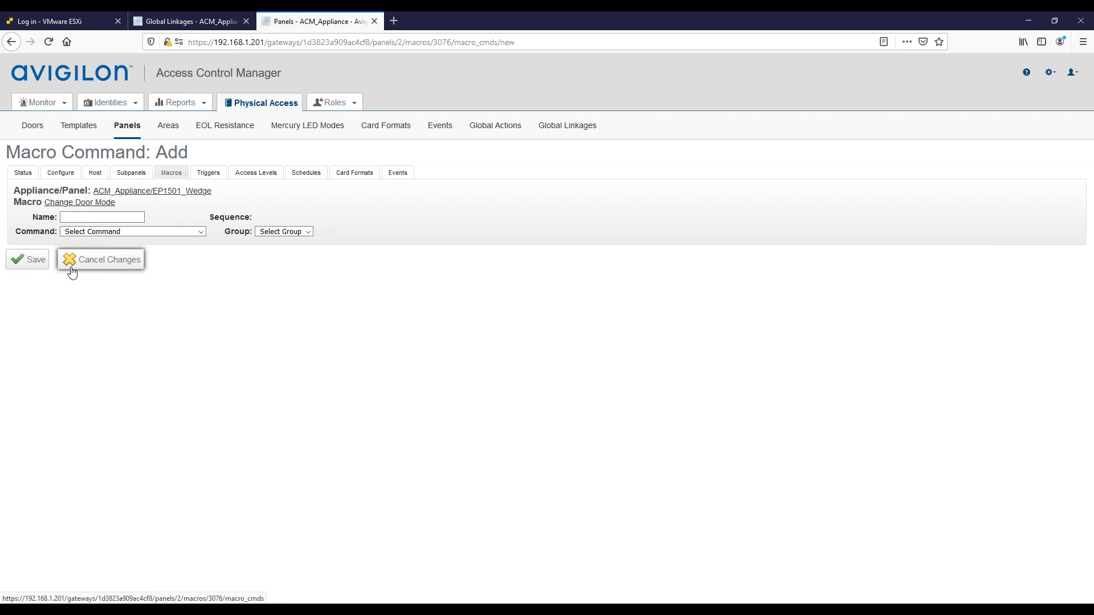
{"action": "left_click", "coordinate": [80, 217]}
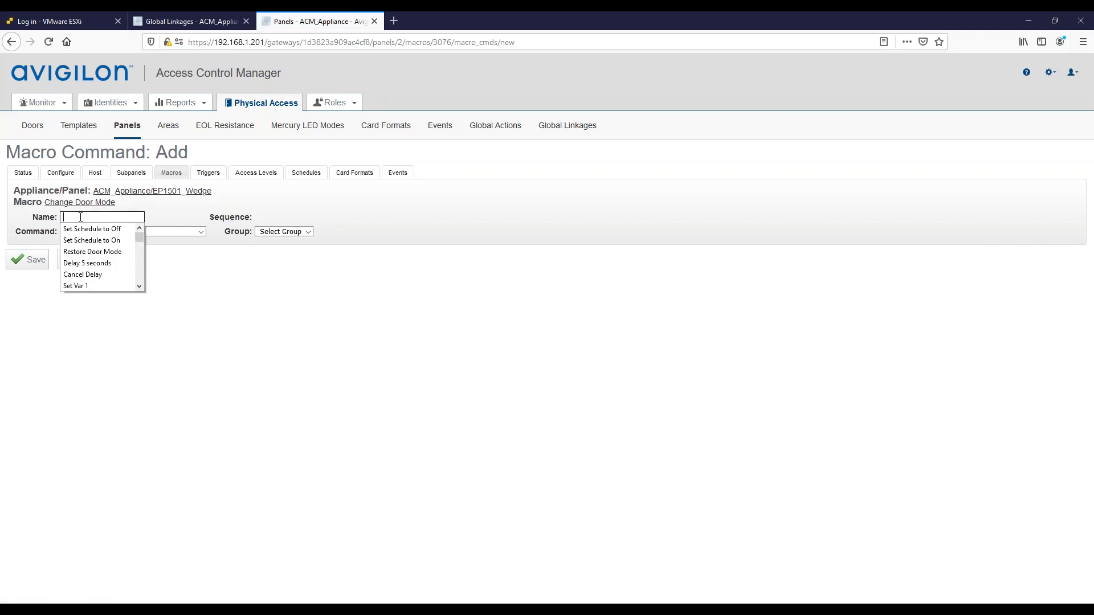
{"action": "type", "text": "Change "}
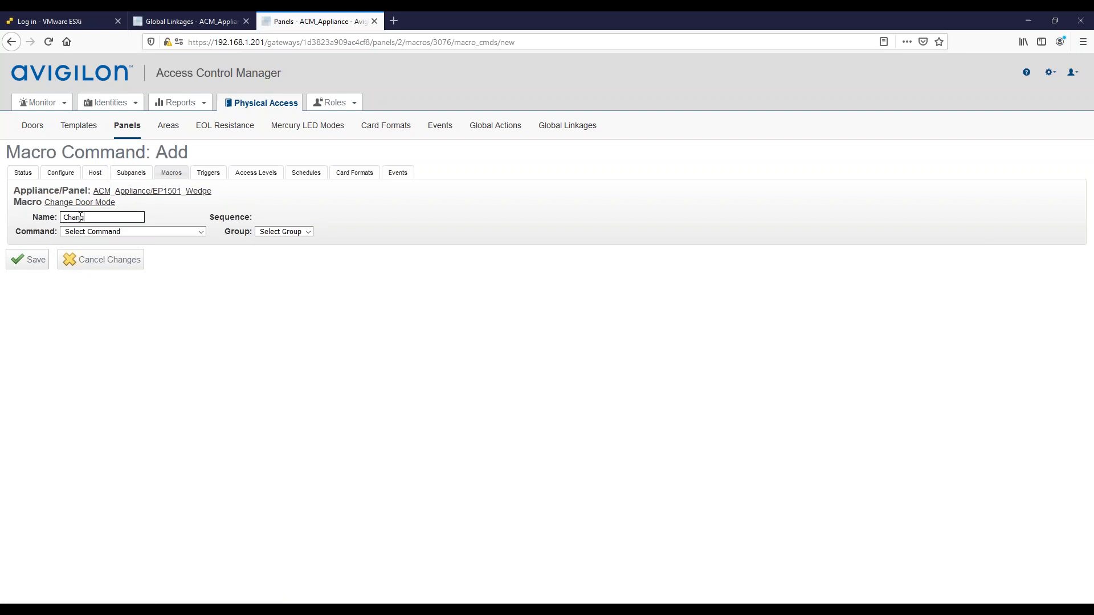
{"action": "type", "text": "Door Mode to Unlock"}
{"action": "left_click", "coordinate": [166, 231]}
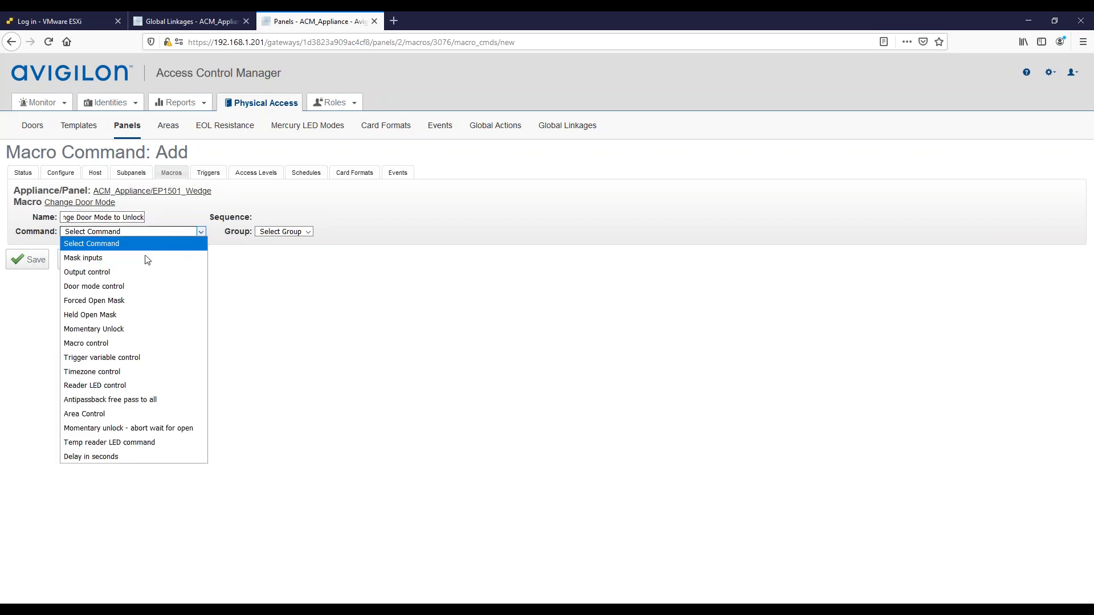
{"action": "left_click", "coordinate": [115, 287]}
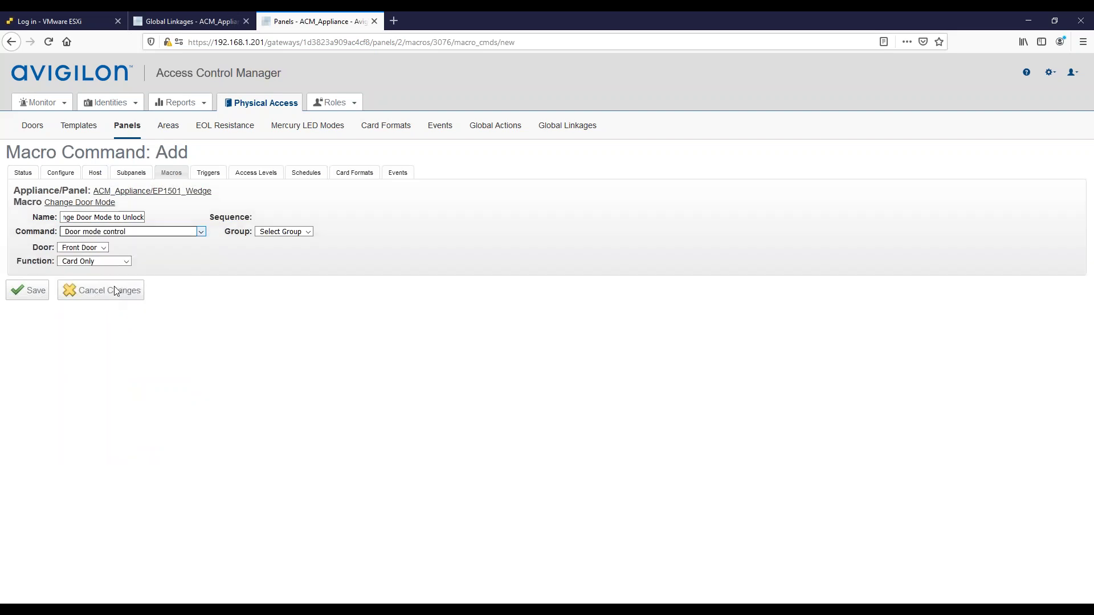
- Set the Front Door command's function to Unlocked in Group A, copy its name for reuse and save the command
{"action": "left_click", "coordinate": [83, 256]}
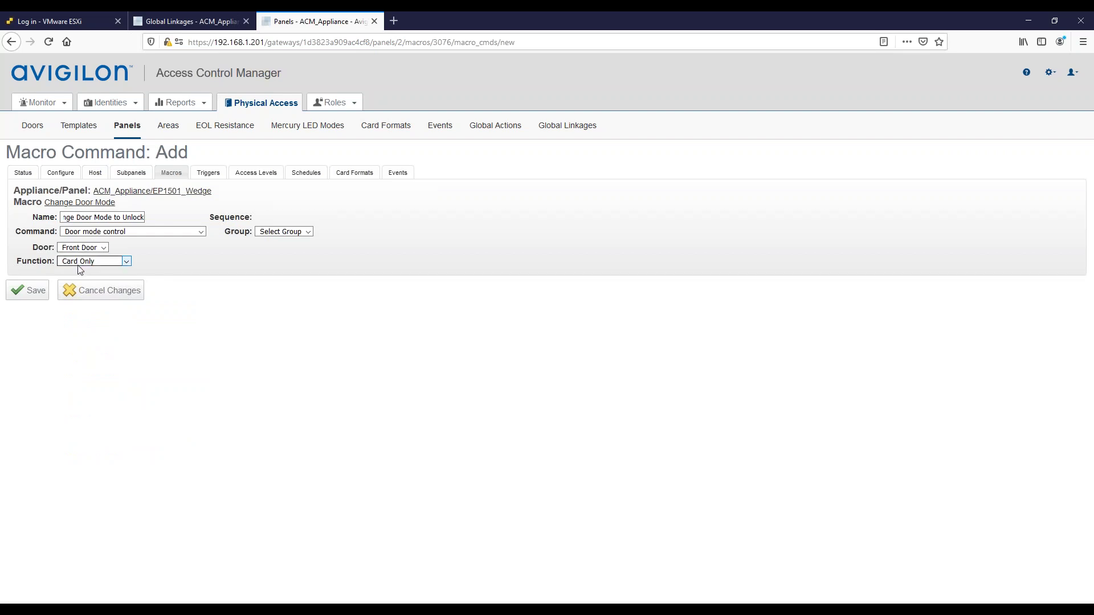
{"action": "left_click", "coordinate": [78, 265]}
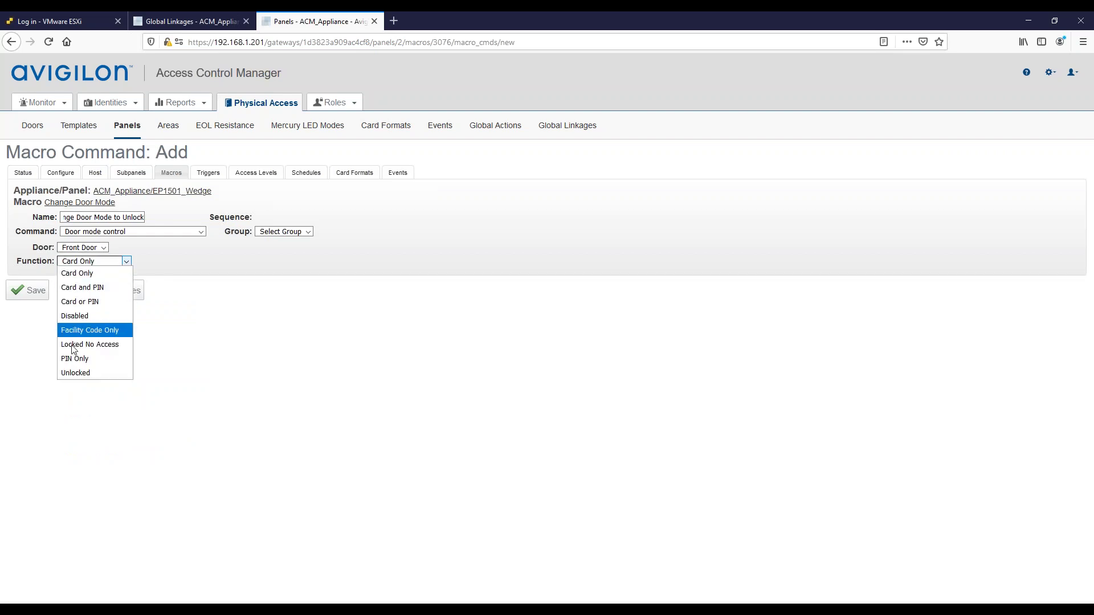
{"action": "left_click", "coordinate": [76, 373]}
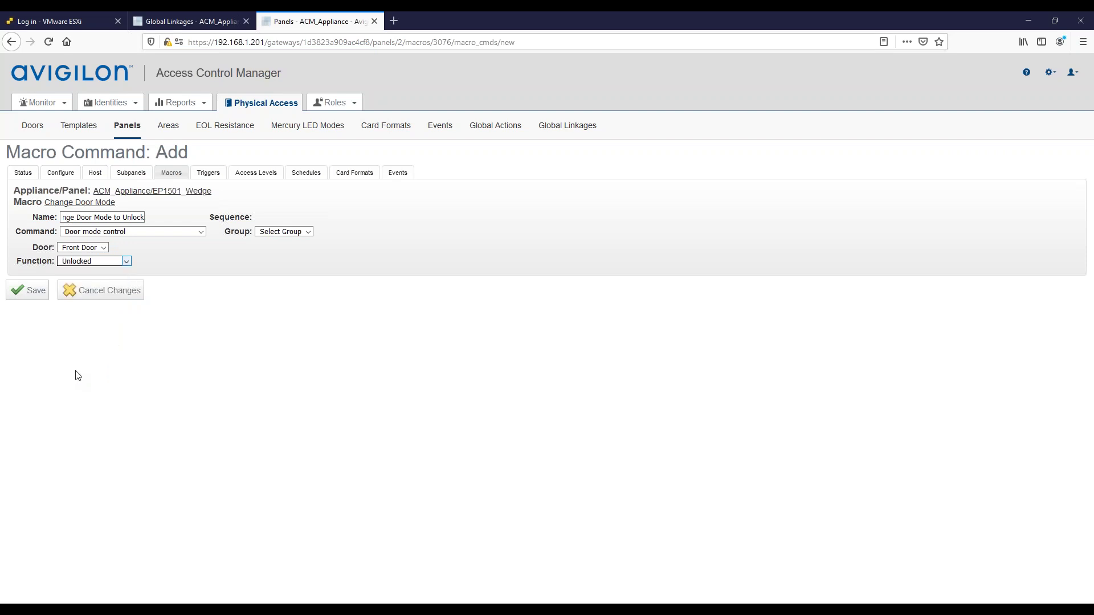
{"action": "left_click", "coordinate": [268, 235]}
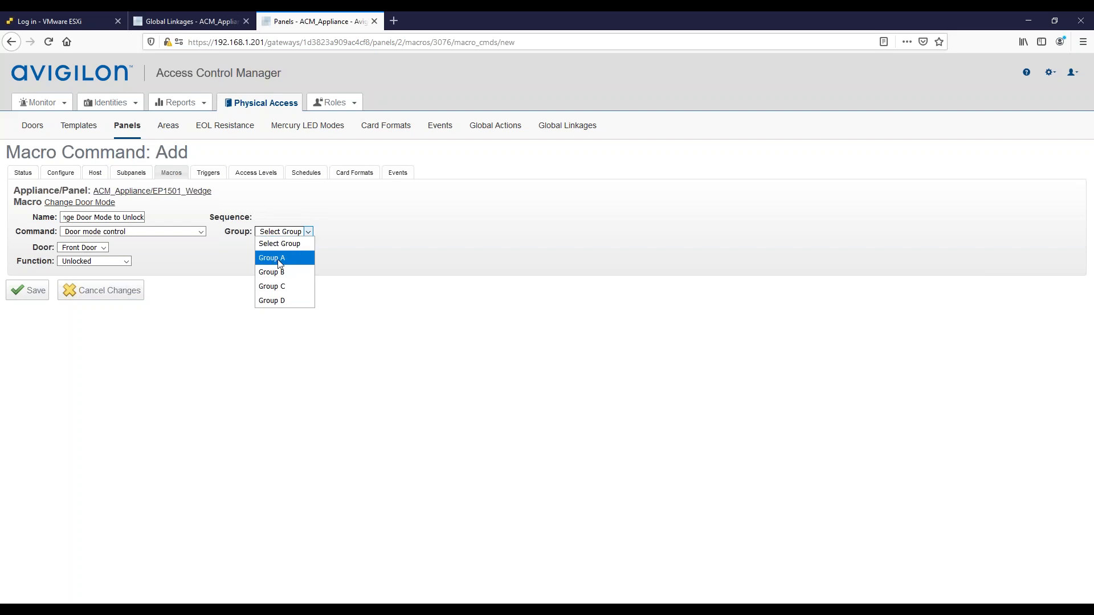
{"action": "left_click", "coordinate": [279, 259]}
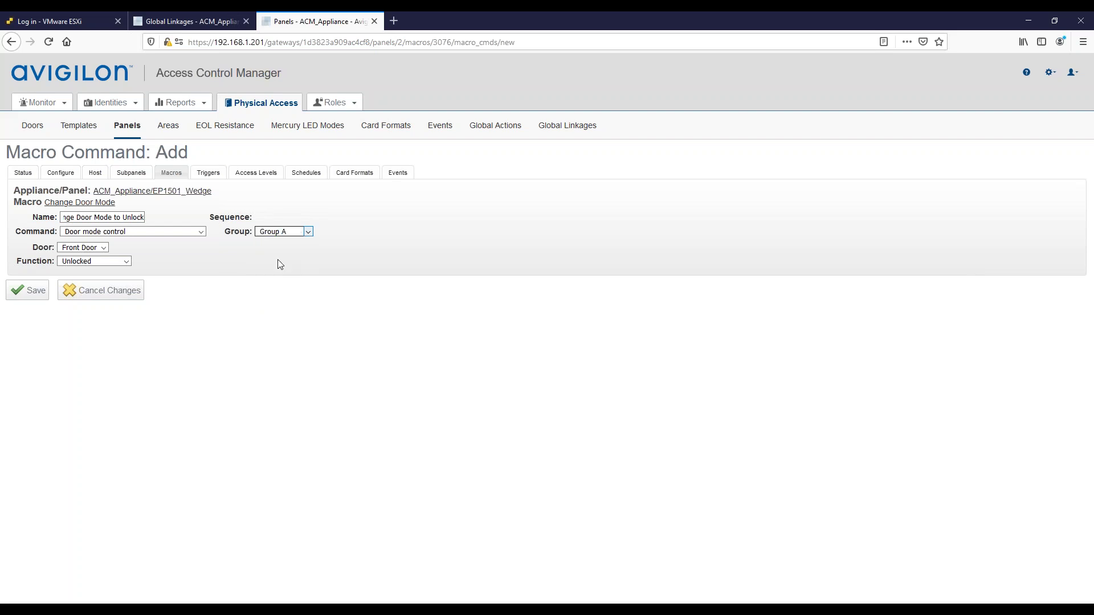
{"action": "triple_click", "coordinate": [114, 217]}
{"action": "key", "text": "ctrl+c"}
{"action": "left_click", "coordinate": [28, 291]}
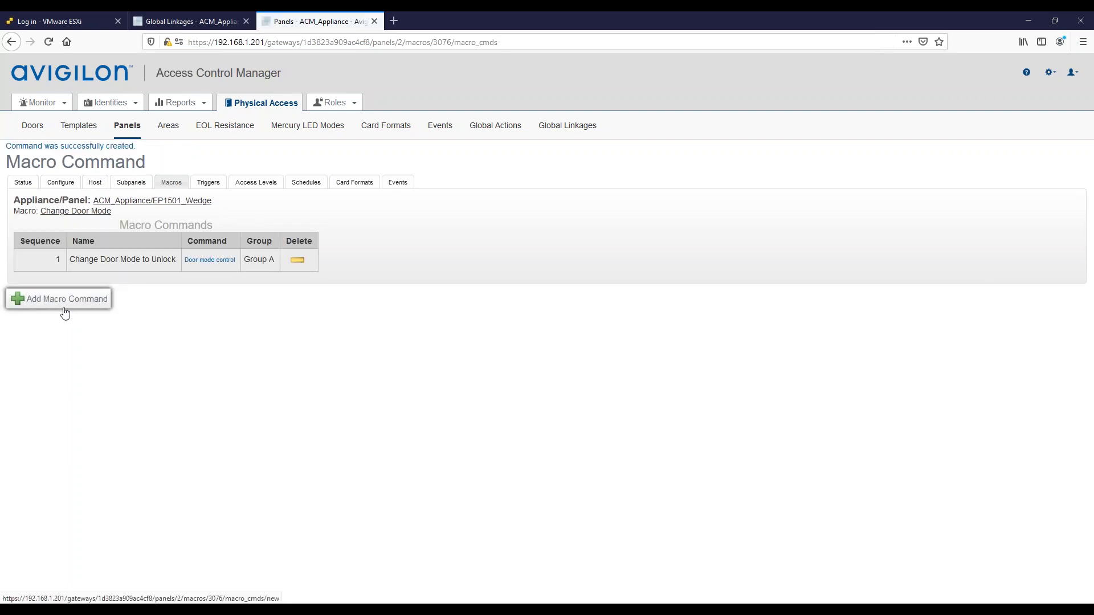
- Add a macro command to "Change Door Mode" named "Change Door Mode to Card Only" from the copied name, using the Door mode control command
{"action": "left_click", "coordinate": [93, 299]}
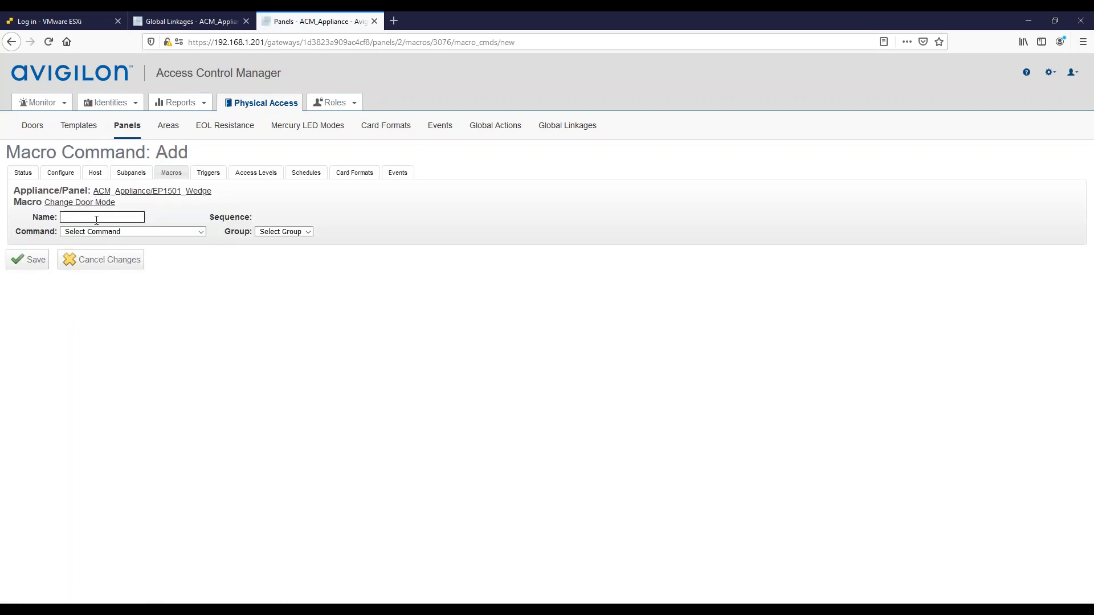
{"action": "left_click", "coordinate": [96, 219]}
{"action": "key", "text": "ctrl+v"}
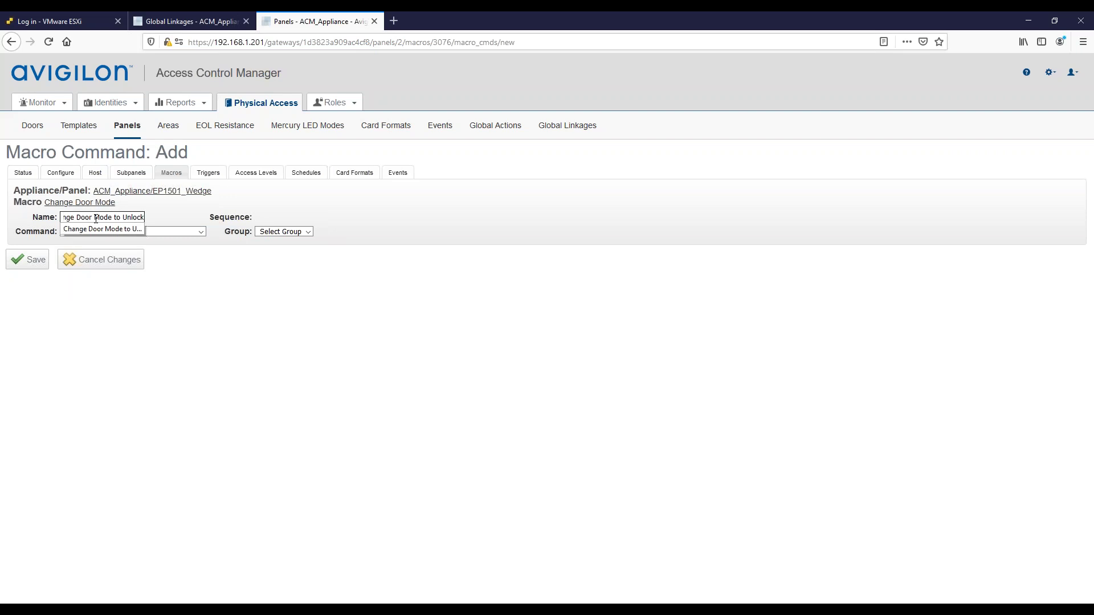
{"action": "double_click", "coordinate": [131, 218]}
{"action": "type", "text": "Card Only"}
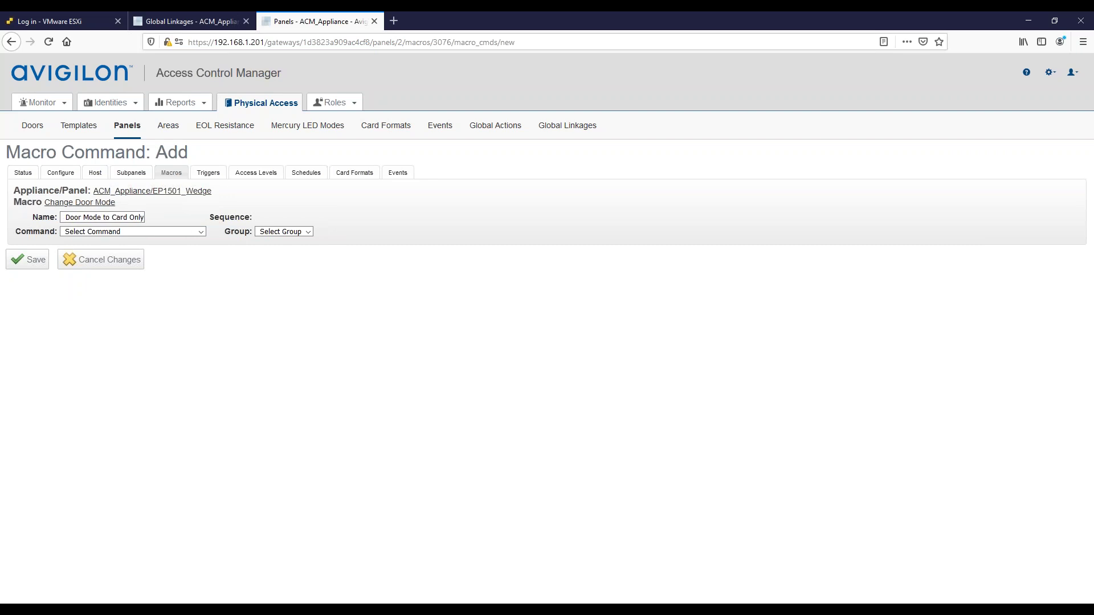
{"action": "left_click", "coordinate": [179, 234]}
{"action": "left_click", "coordinate": [98, 286]}
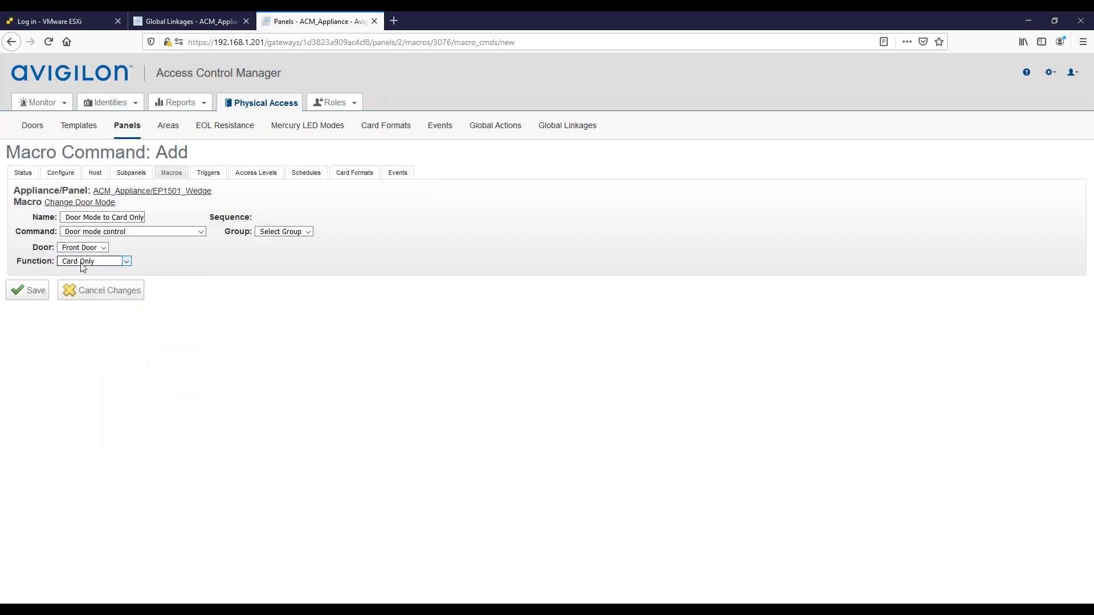
- Set the Front Door command's function to Card Only in Group B and save the macro command
{"action": "left_click", "coordinate": [82, 262]}
{"action": "left_click", "coordinate": [80, 273]}
{"action": "left_click", "coordinate": [283, 234]}
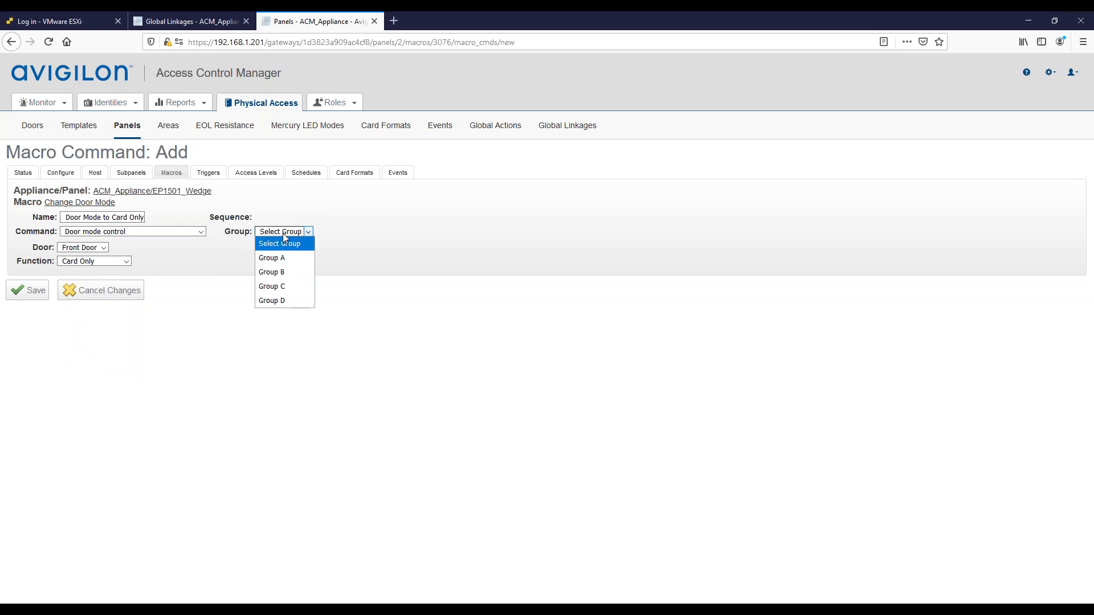
{"action": "left_click", "coordinate": [277, 273]}
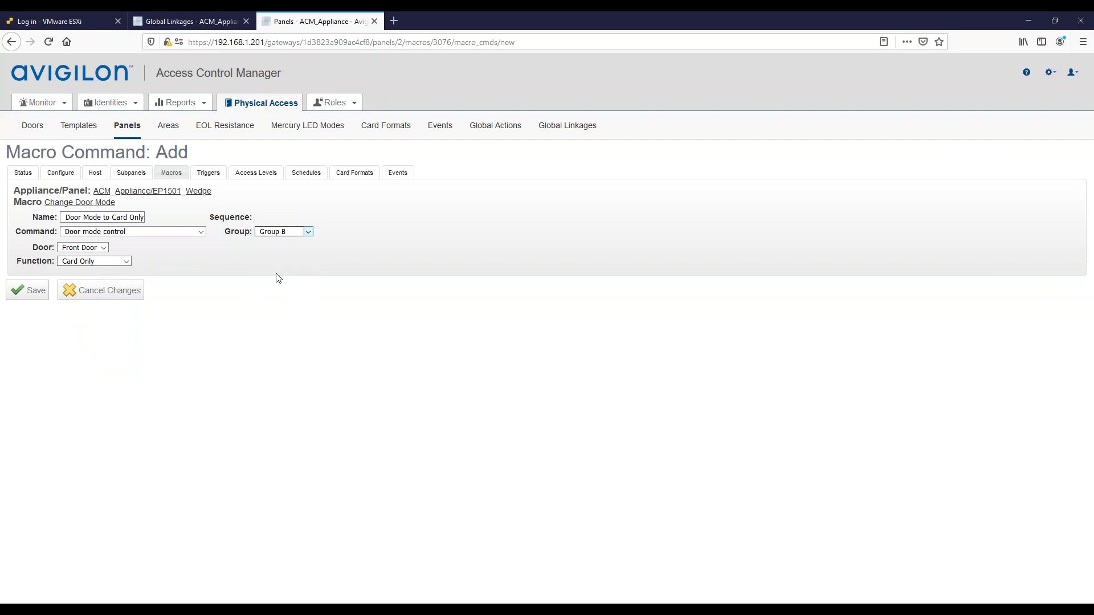
{"action": "left_click", "coordinate": [35, 291]}
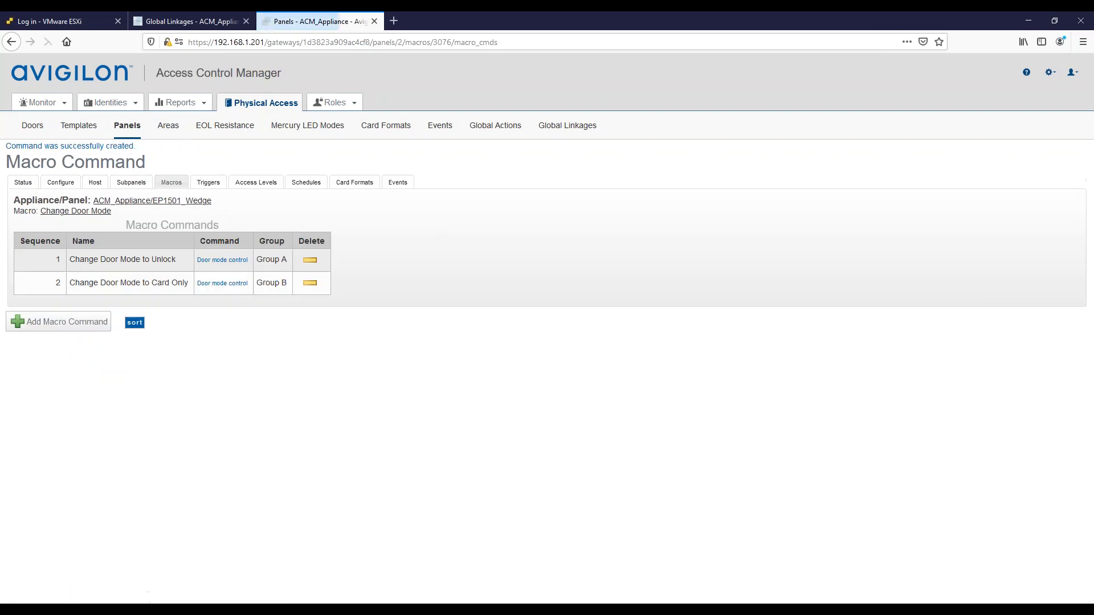
- Review the panel's macro list and the commands inside the Change Door Mode macro
{"action": "left_click", "coordinate": [172, 182]}
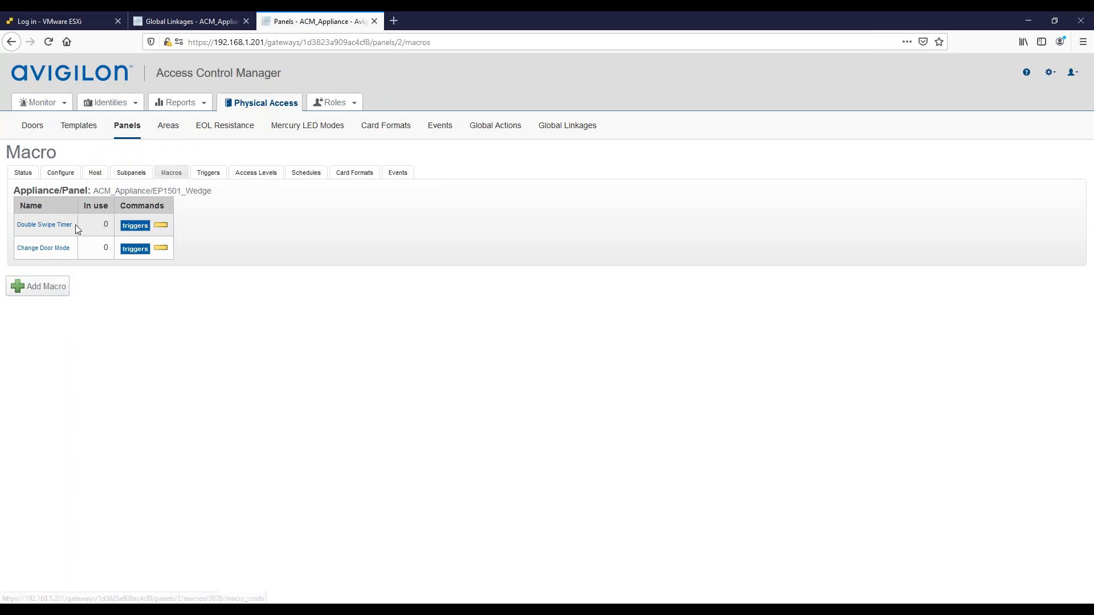
{"action": "left_click", "coordinate": [49, 252]}
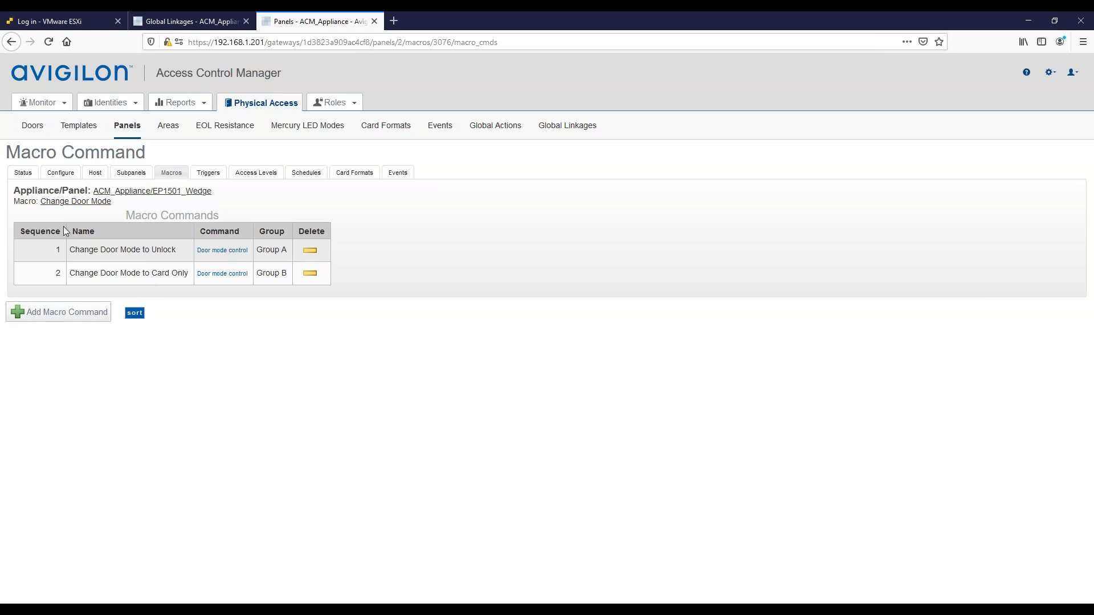
{"action": "left_click", "coordinate": [175, 178]}
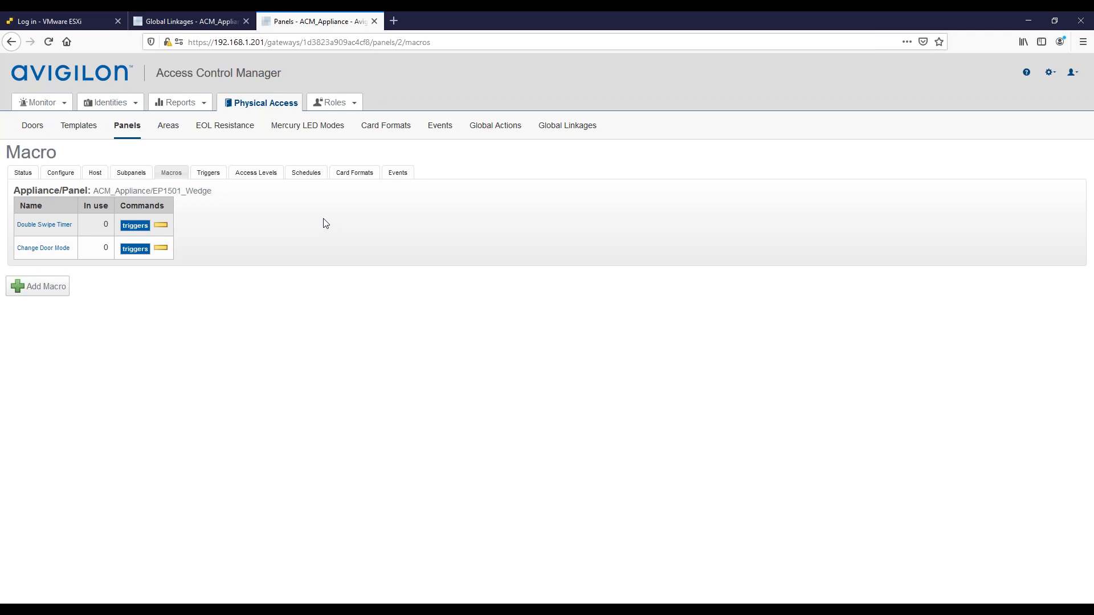
- Add a trigger to the EP1501_Wedge panel and name it "Set Double Swipe Timer for Unlock"
{"action": "left_click", "coordinate": [209, 173]}
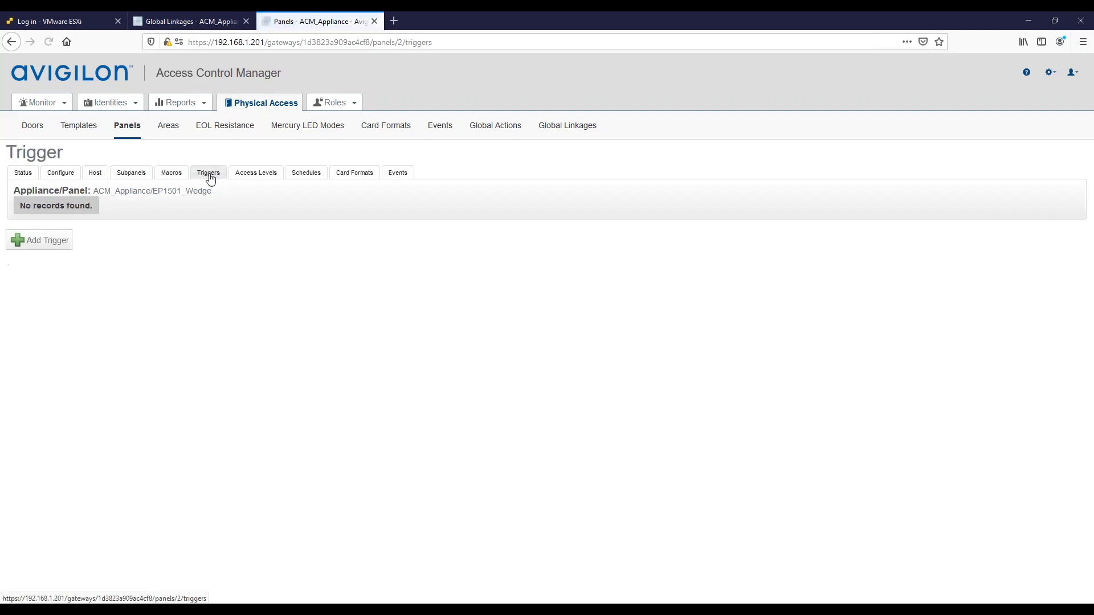
{"action": "left_click", "coordinate": [49, 250]}
{"action": "left_click", "coordinate": [88, 205]}
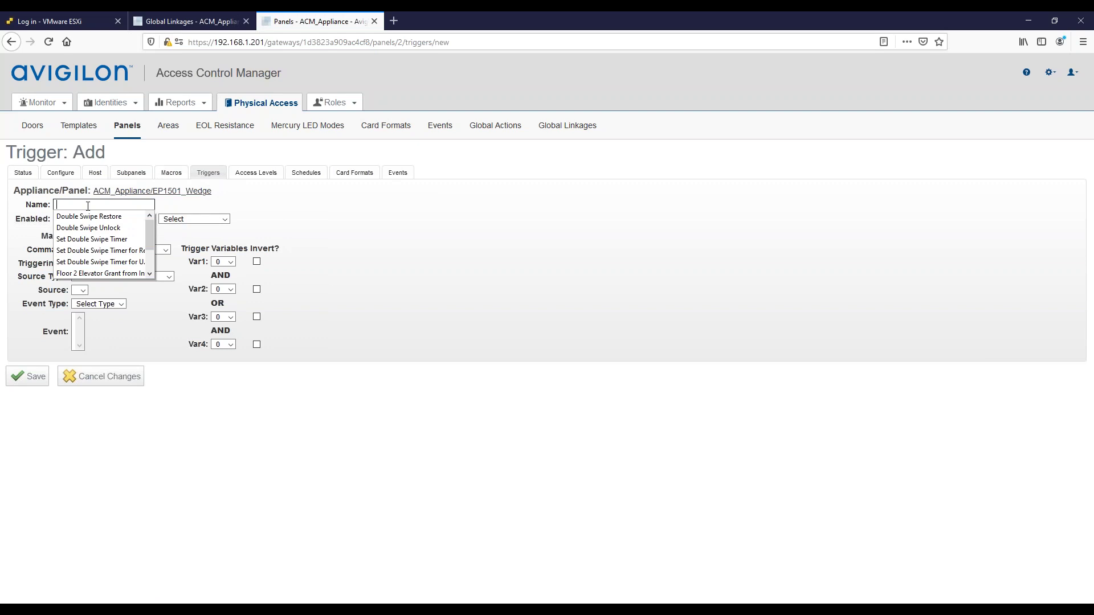
{"action": "left_click", "coordinate": [114, 240]}
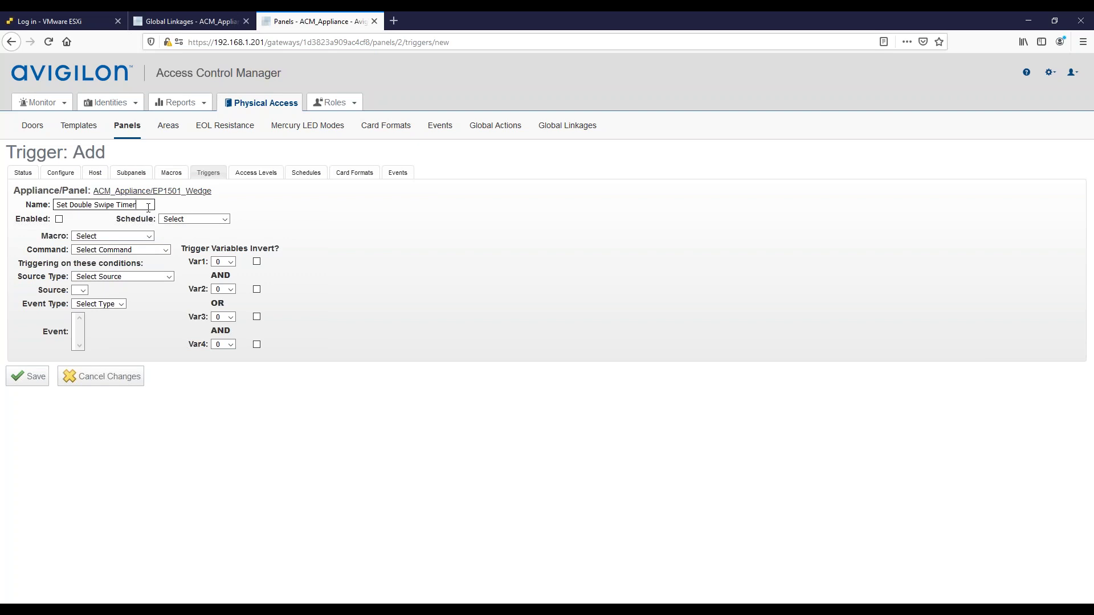
{"action": "left_click_drag", "start_coordinate": [150, 208], "coordinate": [6, 205]}
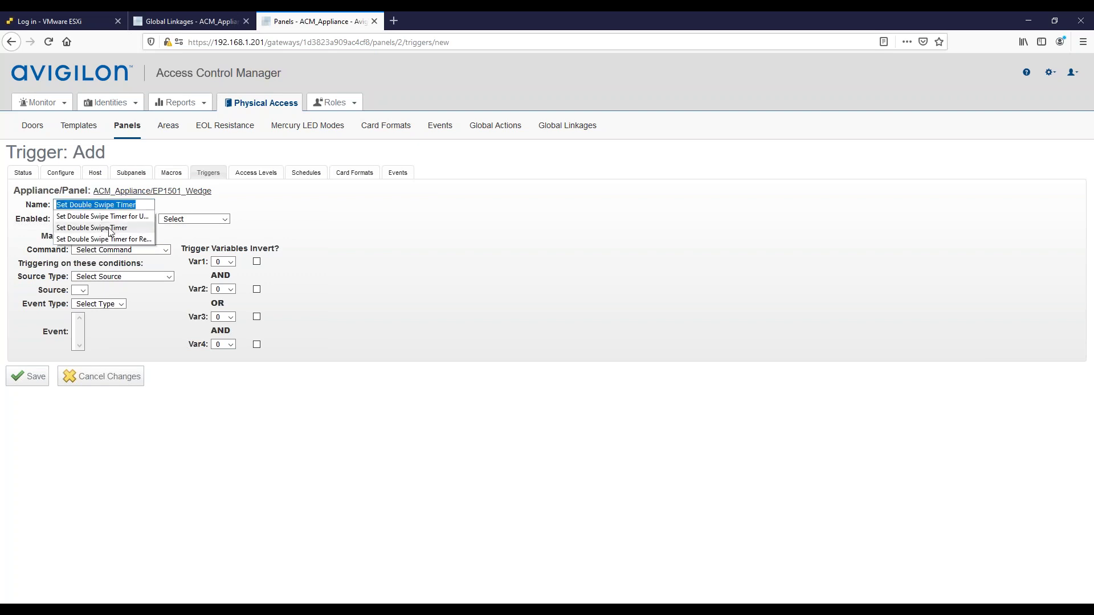
{"action": "left_click", "coordinate": [121, 218]}
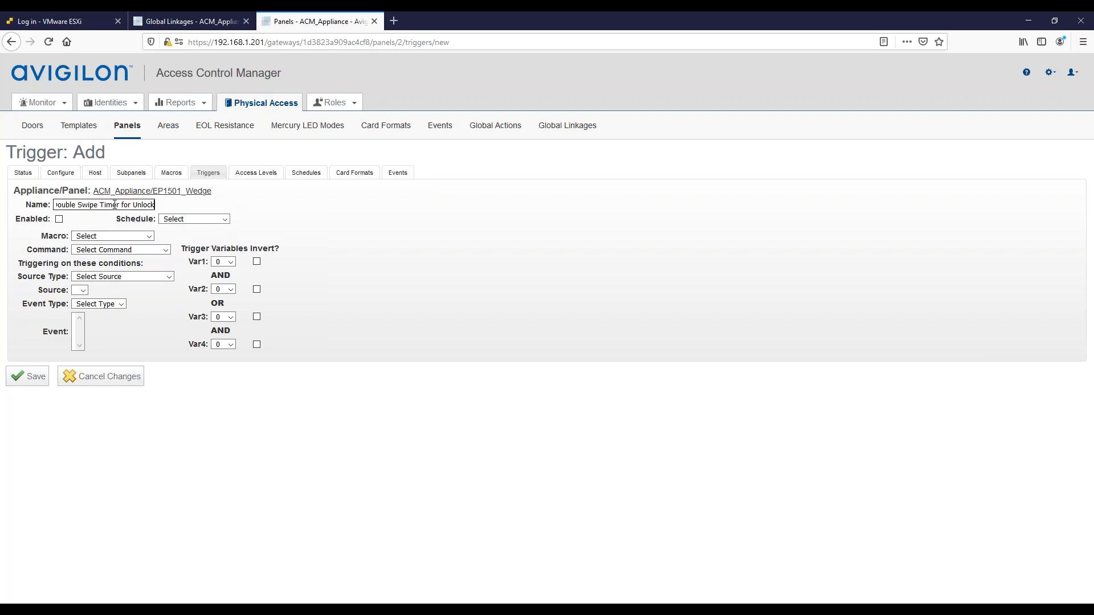
- Enable the trigger on the 24 Hours Active schedule and assign it the Double Swipe Timer macro with the command Execute only actions A
{"action": "left_click", "coordinate": [59, 219]}
{"action": "left_click", "coordinate": [211, 220]}
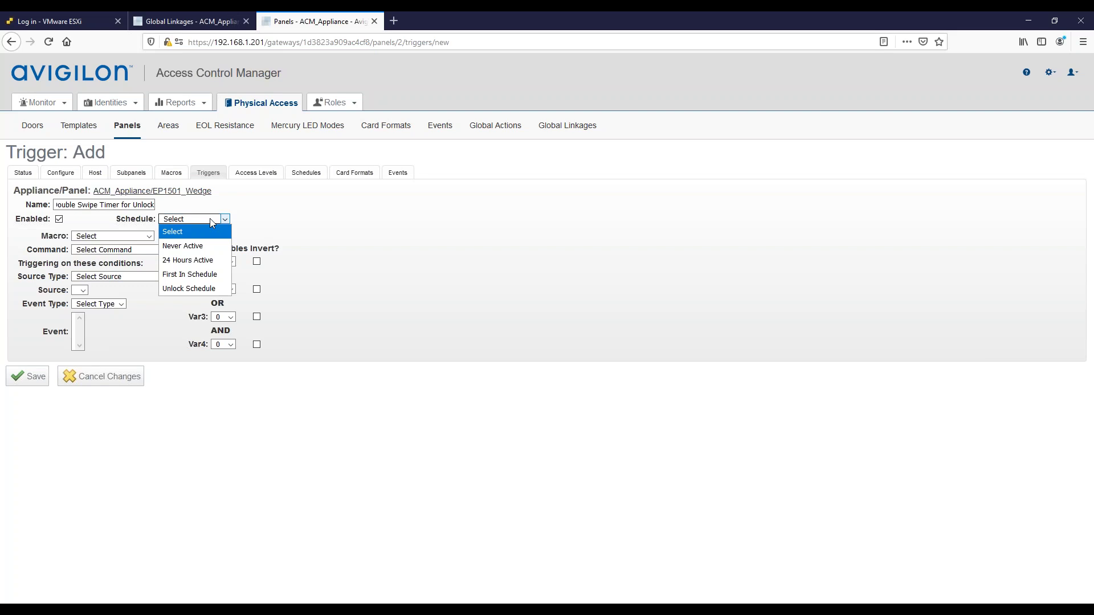
{"action": "left_click", "coordinate": [193, 261]}
{"action": "left_click", "coordinate": [369, 229]}
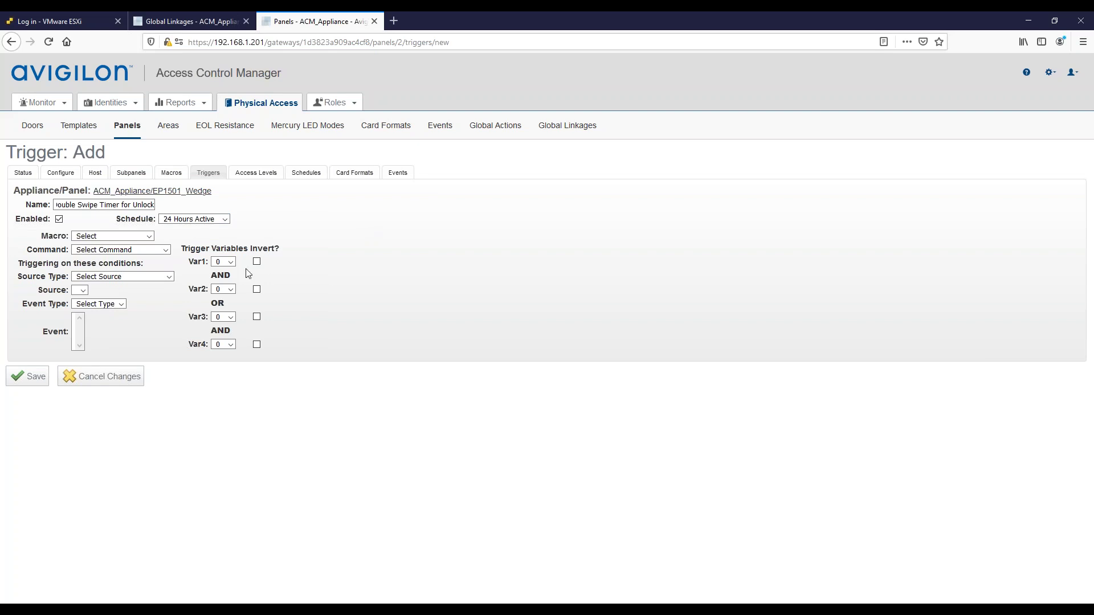
{"action": "left_click", "coordinate": [134, 241]}
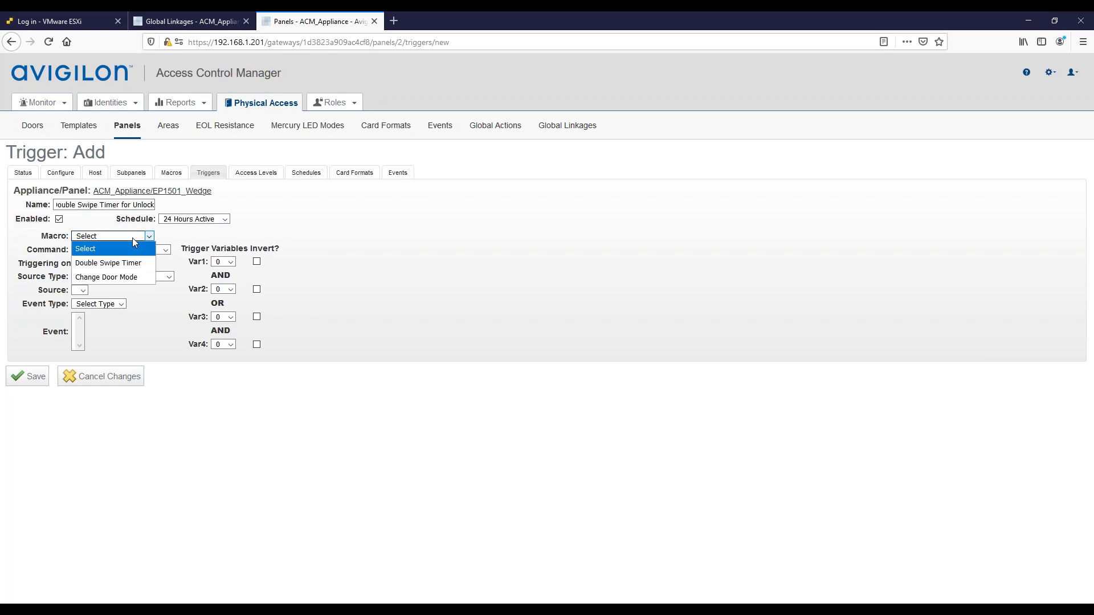
{"action": "left_click", "coordinate": [113, 264]}
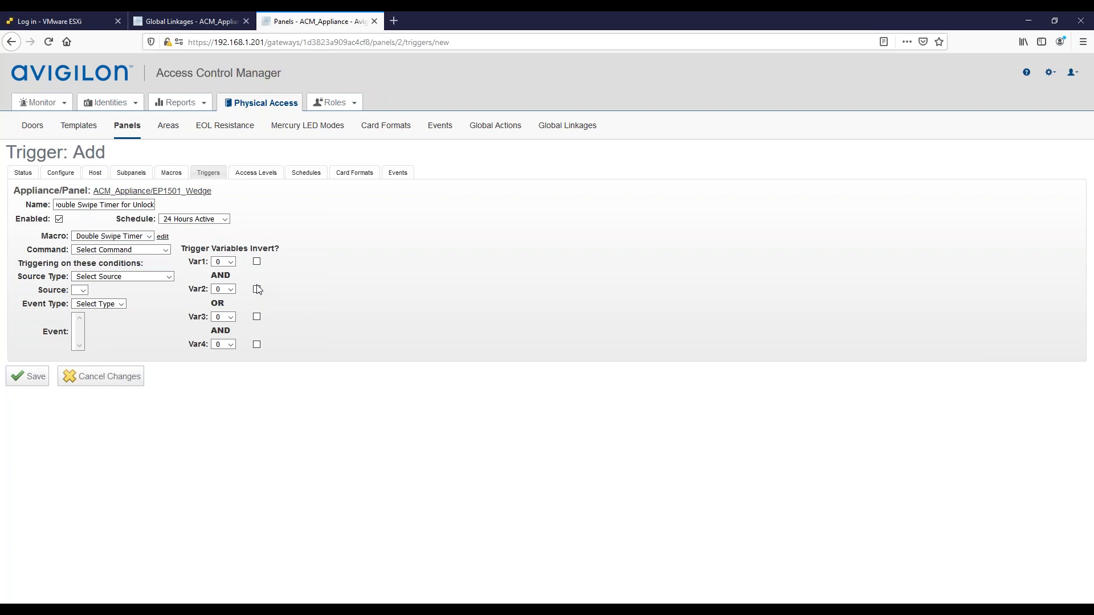
{"action": "left_click", "coordinate": [152, 251]}
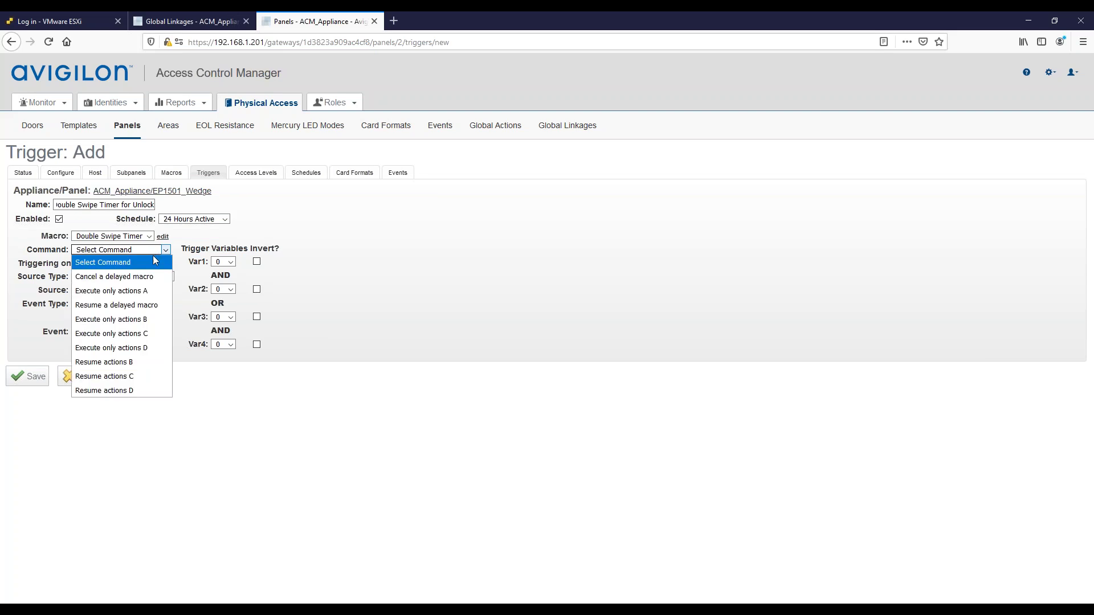
{"action": "left_click", "coordinate": [117, 292]}
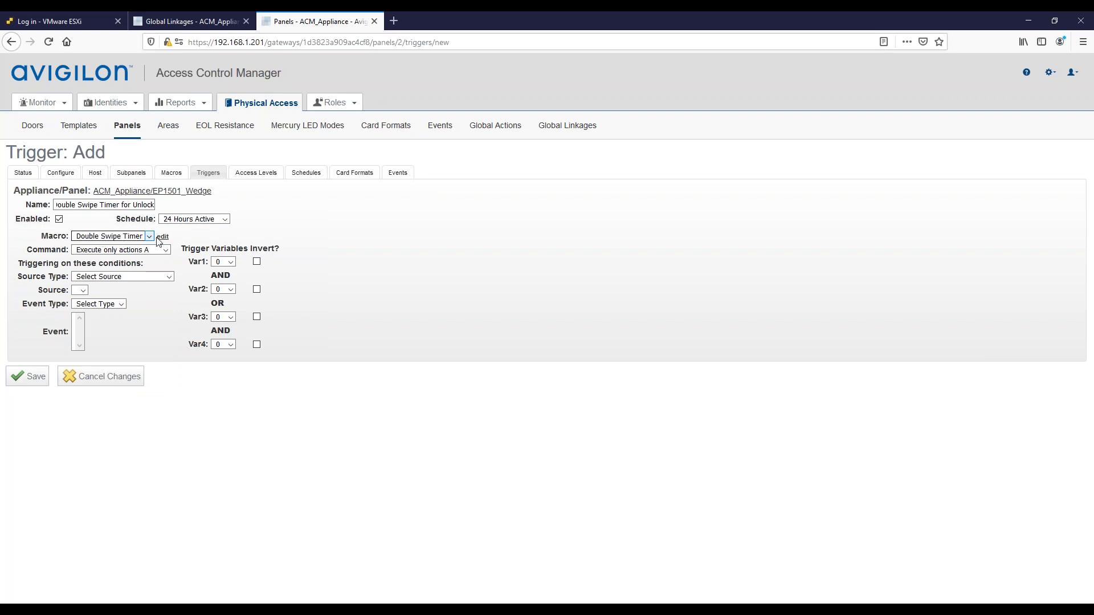
- Set the trigger's source type to Door and its source to Front Door
{"action": "left_click", "coordinate": [151, 278]}
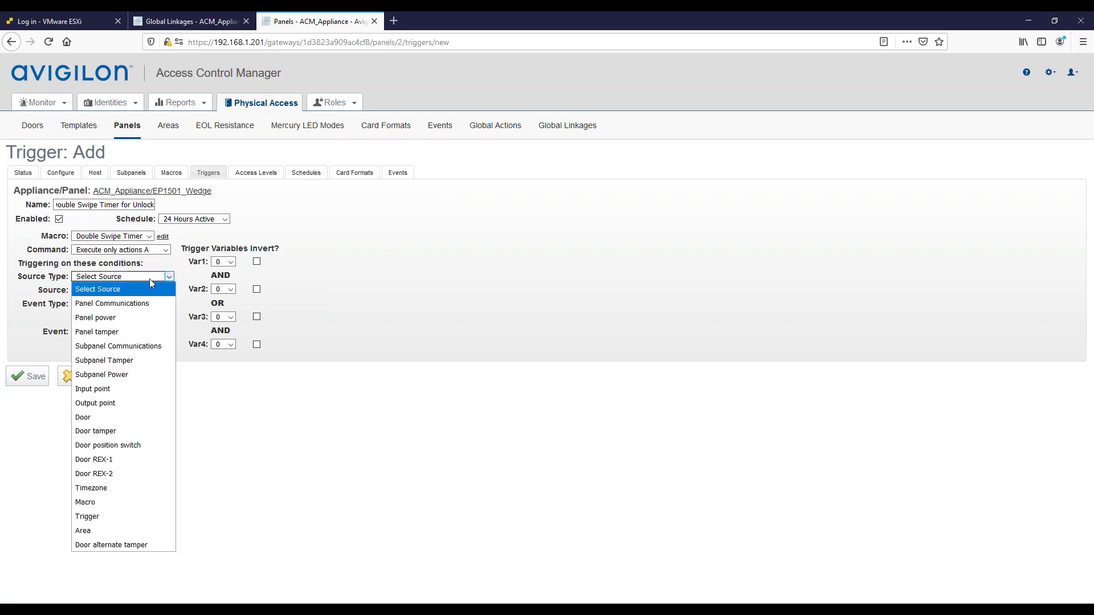
{"action": "left_click", "coordinate": [99, 422]}
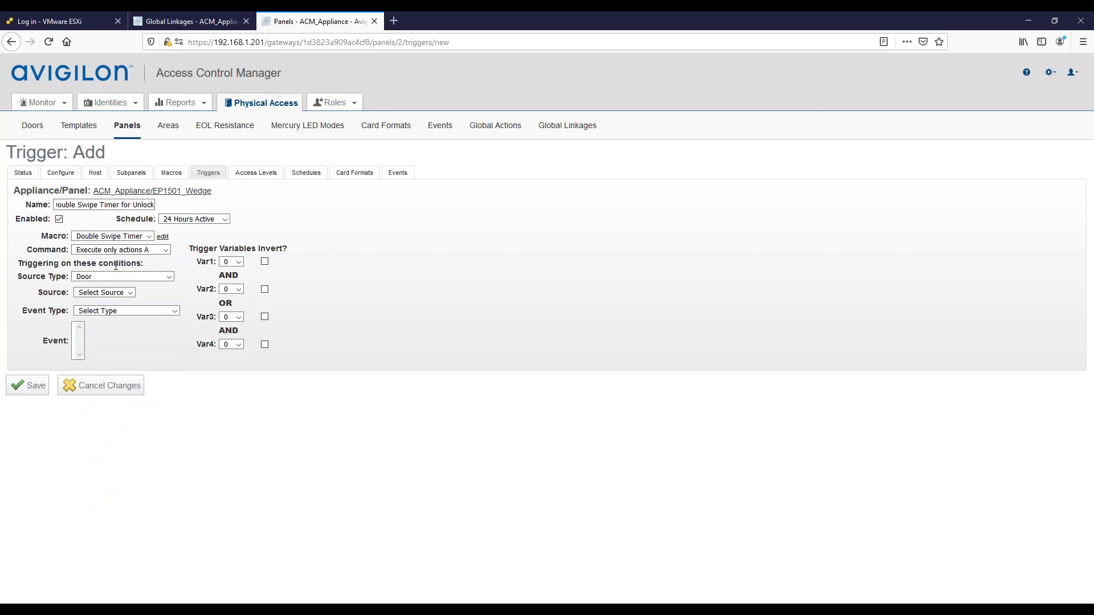
{"action": "left_click", "coordinate": [113, 294]}
{"action": "left_click", "coordinate": [120, 311]}
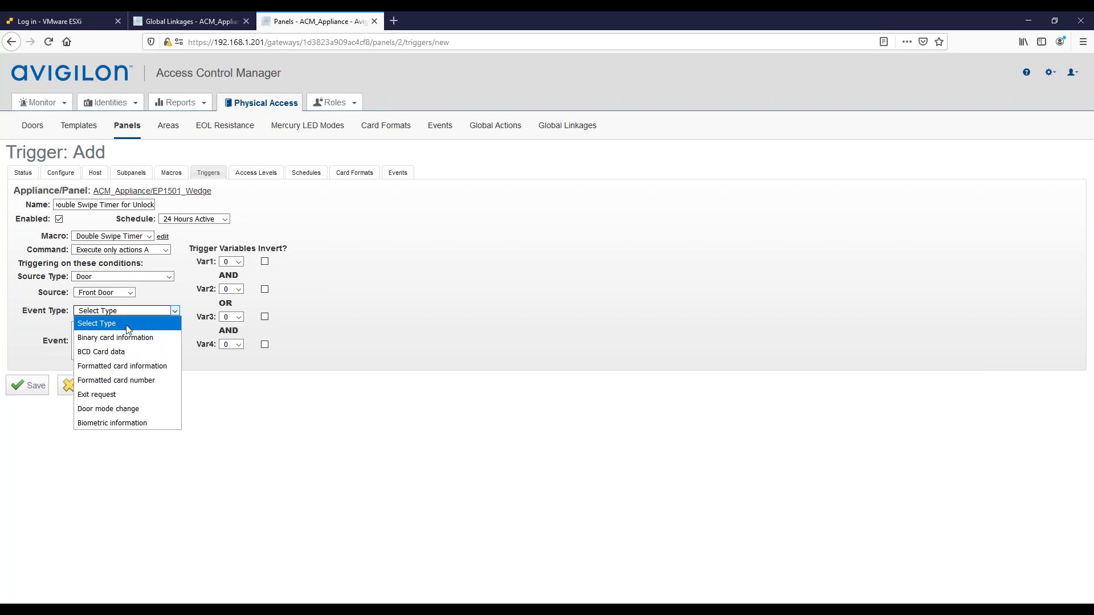
{"action": "left_click", "coordinate": [122, 366]}
{"action": "left_click_drag", "start_coordinate": [225, 357], "coordinate": [225, 398]}
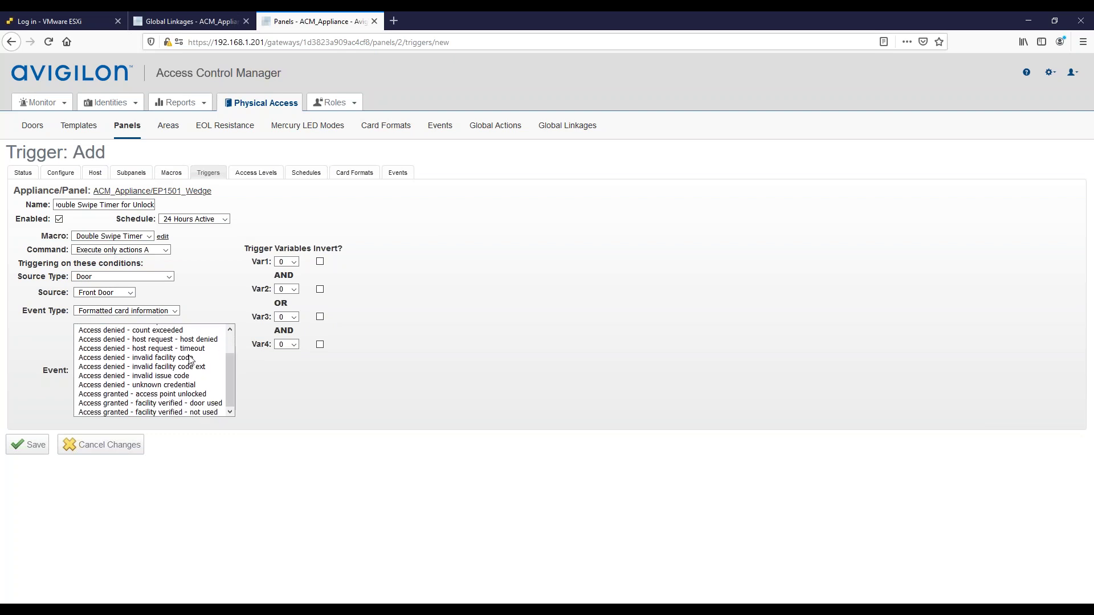
{"action": "scroll", "coordinate": [190, 358], "scroll_direction": "up", "scroll_amount": 2}
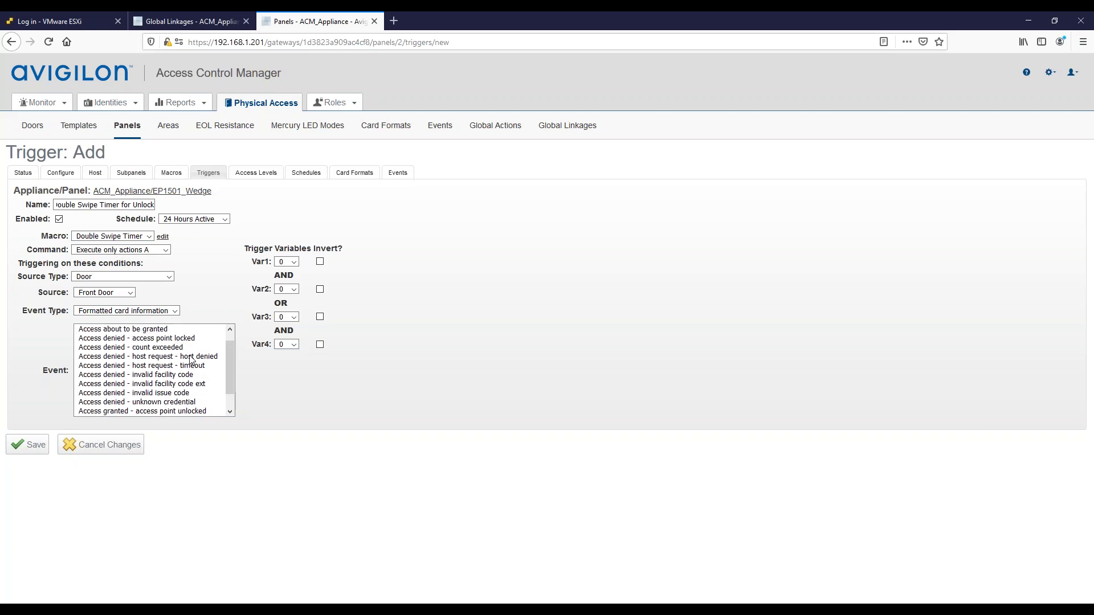
- Set the event type to Formatted card number with the event "Access granted - full test - used" and save the trigger
{"action": "left_click", "coordinate": [165, 312]}
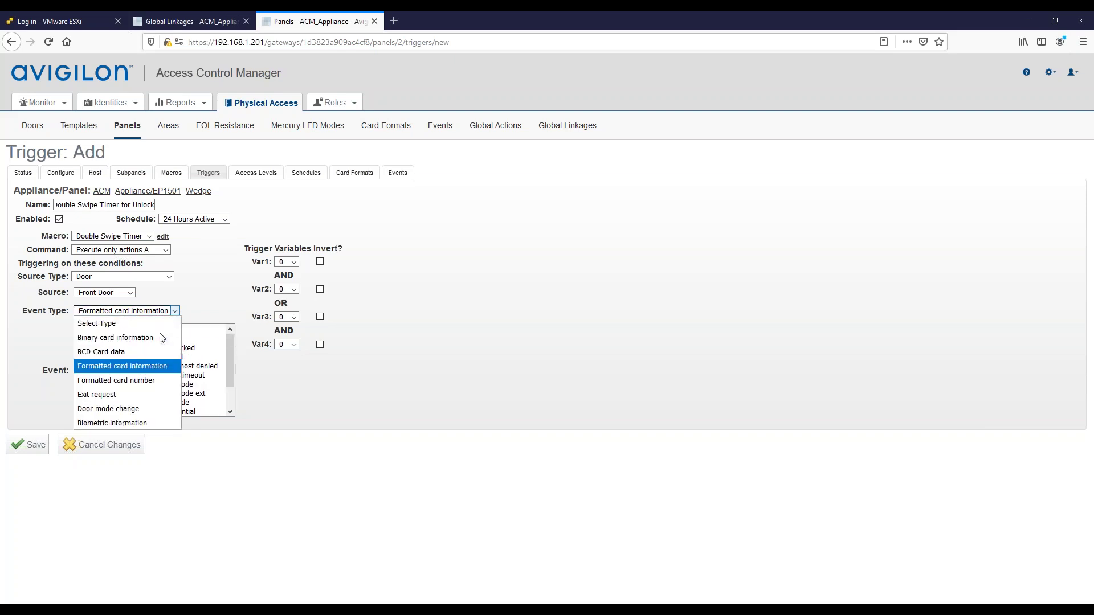
{"action": "left_click", "coordinate": [164, 379]}
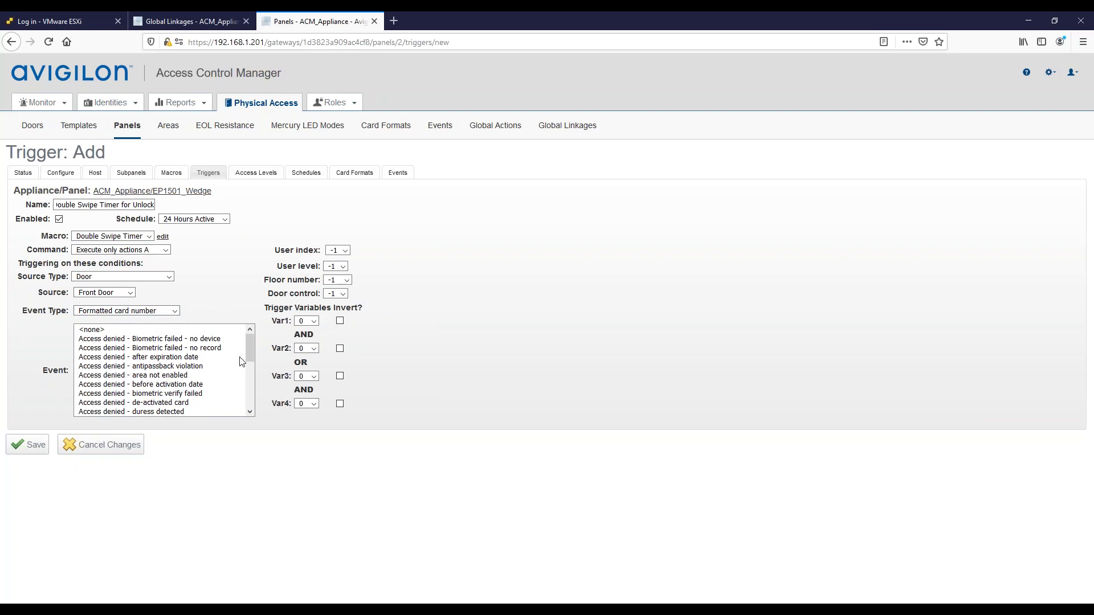
{"action": "left_click_drag", "start_coordinate": [248, 354], "coordinate": [246, 414]}
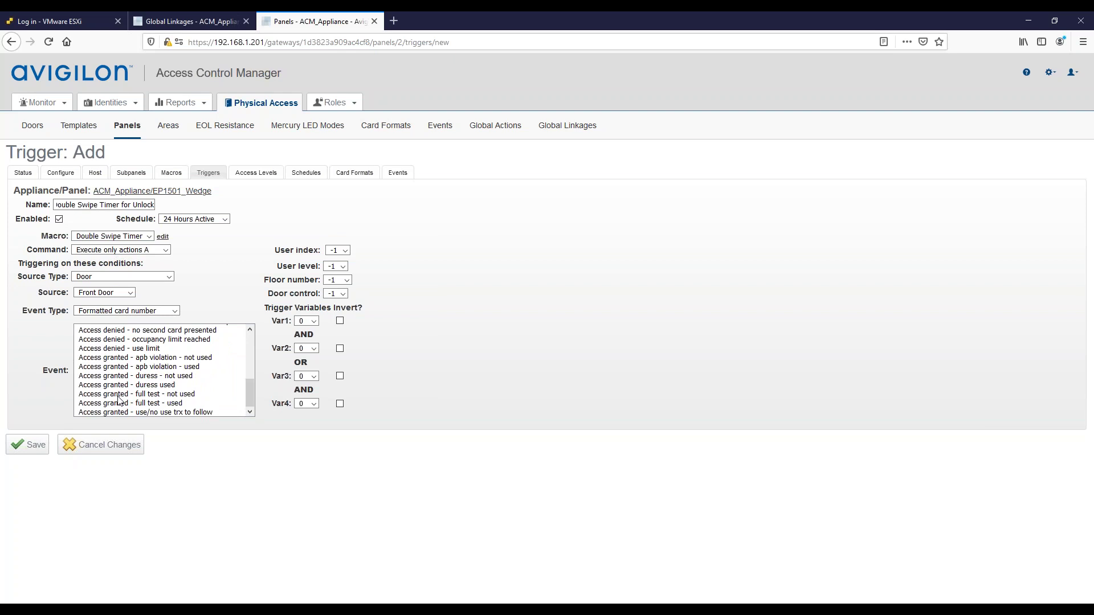
{"action": "left_click", "coordinate": [147, 404]}
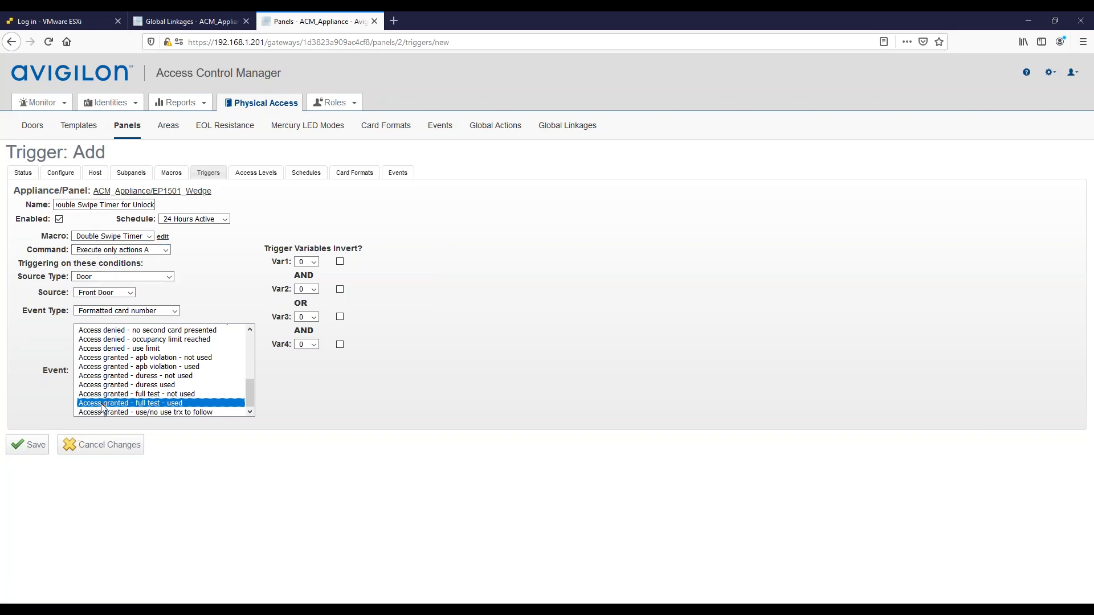
{"action": "left_click", "coordinate": [33, 451]}
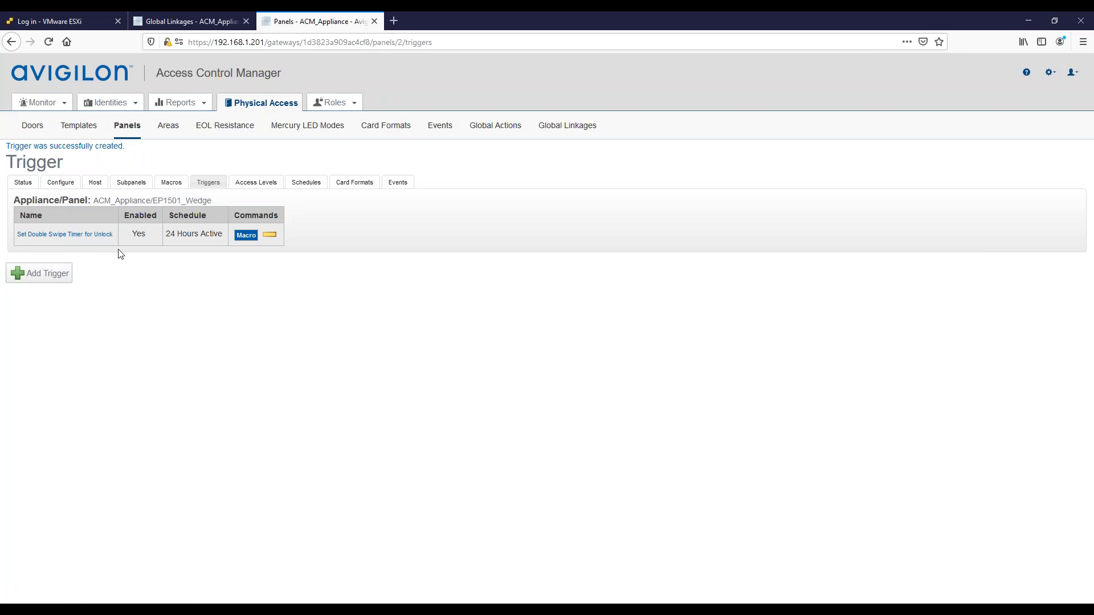
- Add a second trigger to the panel and set its trigger variable Var1 to 1
{"action": "left_click", "coordinate": [56, 277]}
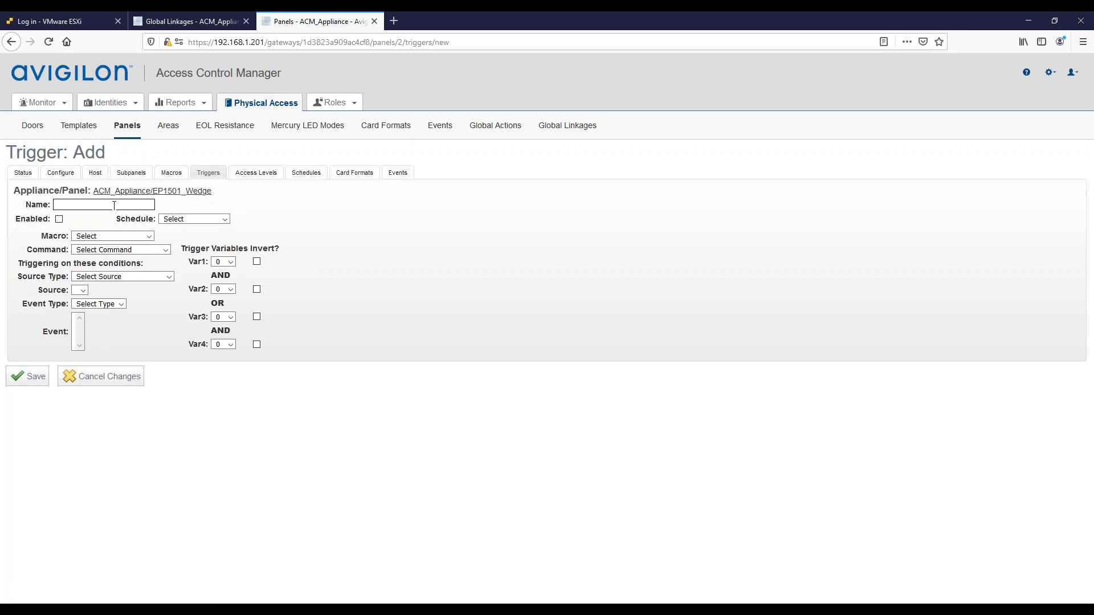
{"action": "left_click", "coordinate": [230, 264]}
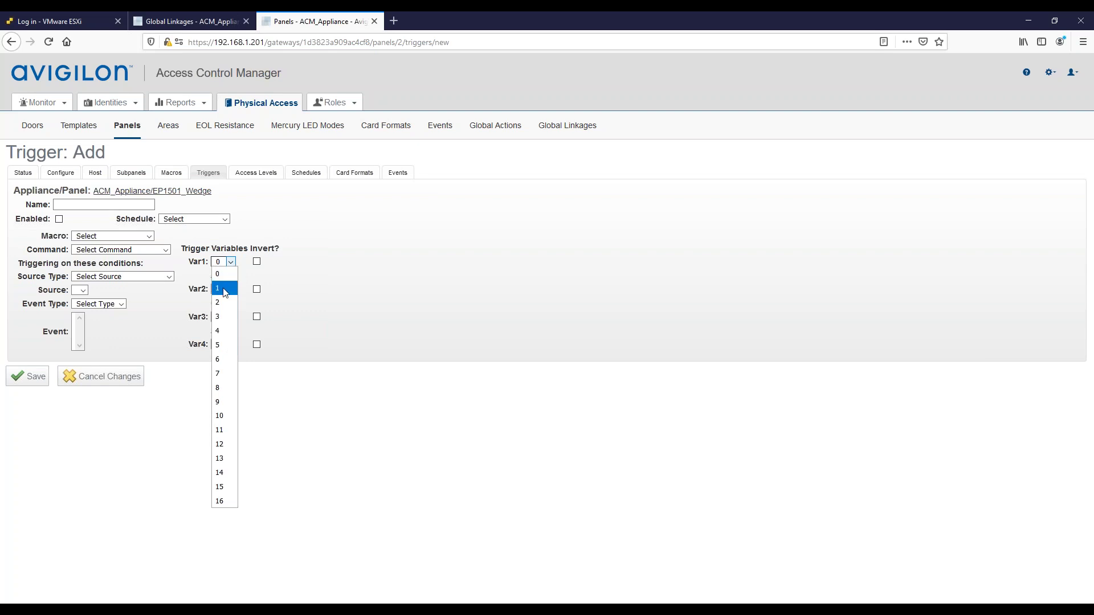
{"action": "left_click", "coordinate": [224, 289]}
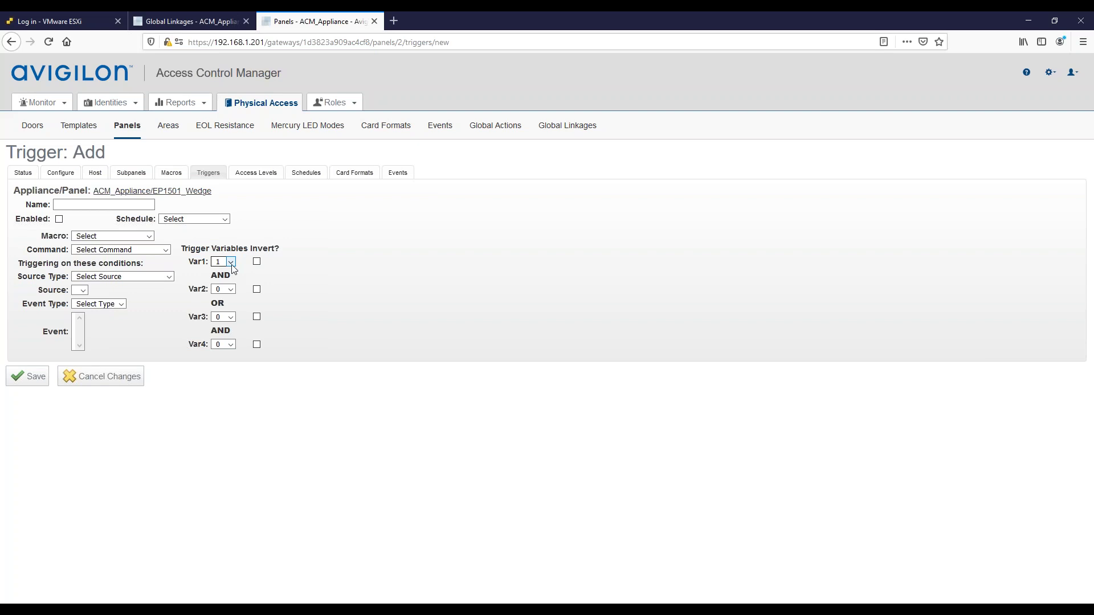
{"action": "left_click", "coordinate": [231, 263]}
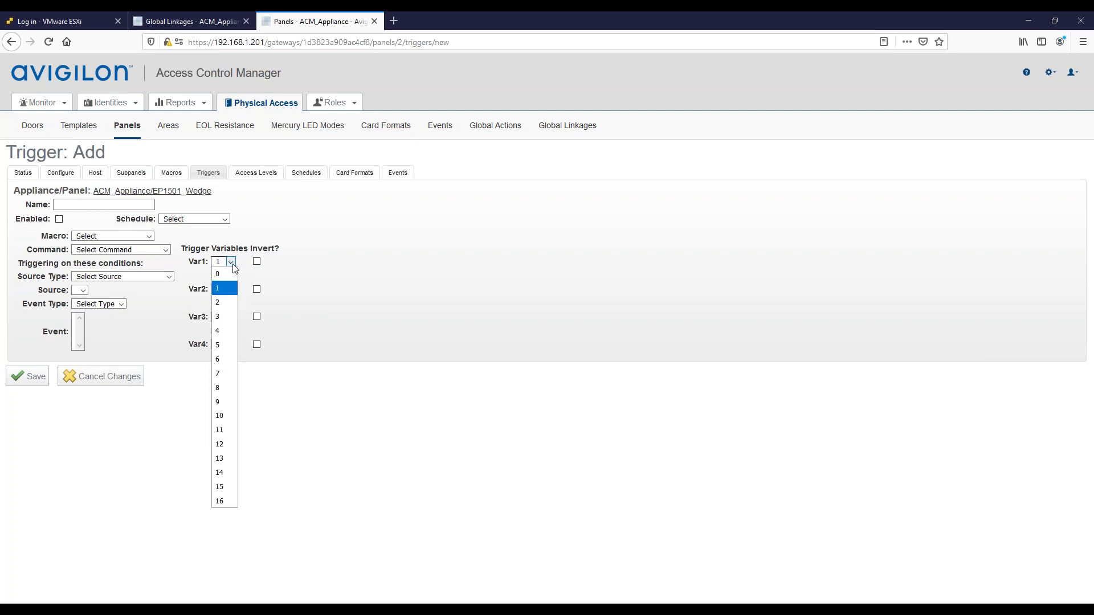
{"action": "left_click", "coordinate": [226, 291]}
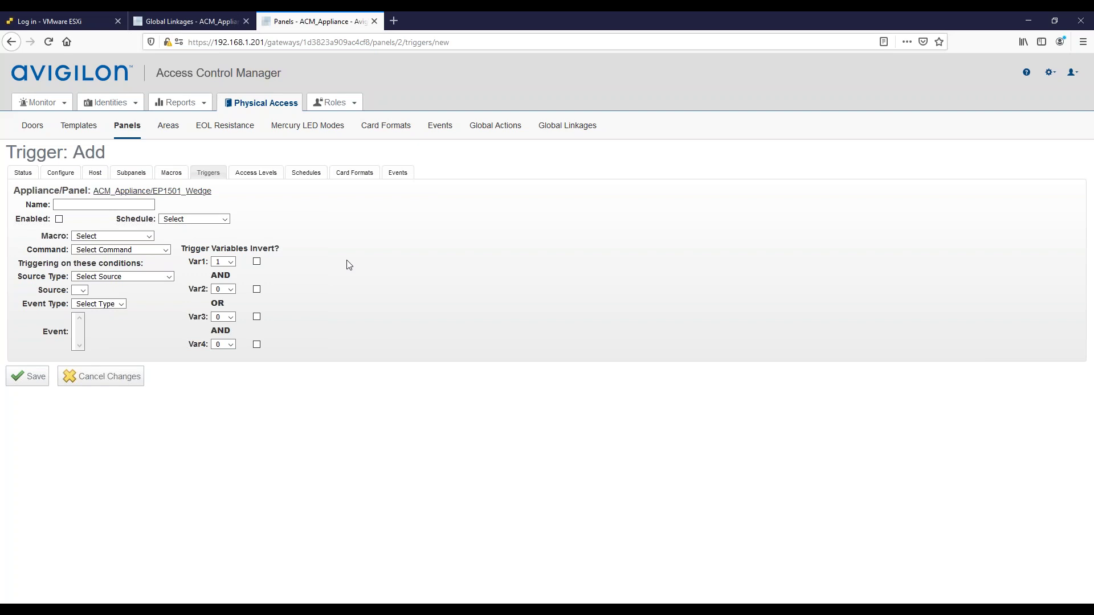
- Name the new trigger "Double Swipe Unlock Door"
{"action": "left_click", "coordinate": [130, 205]}
{"action": "left_click", "coordinate": [130, 204]}
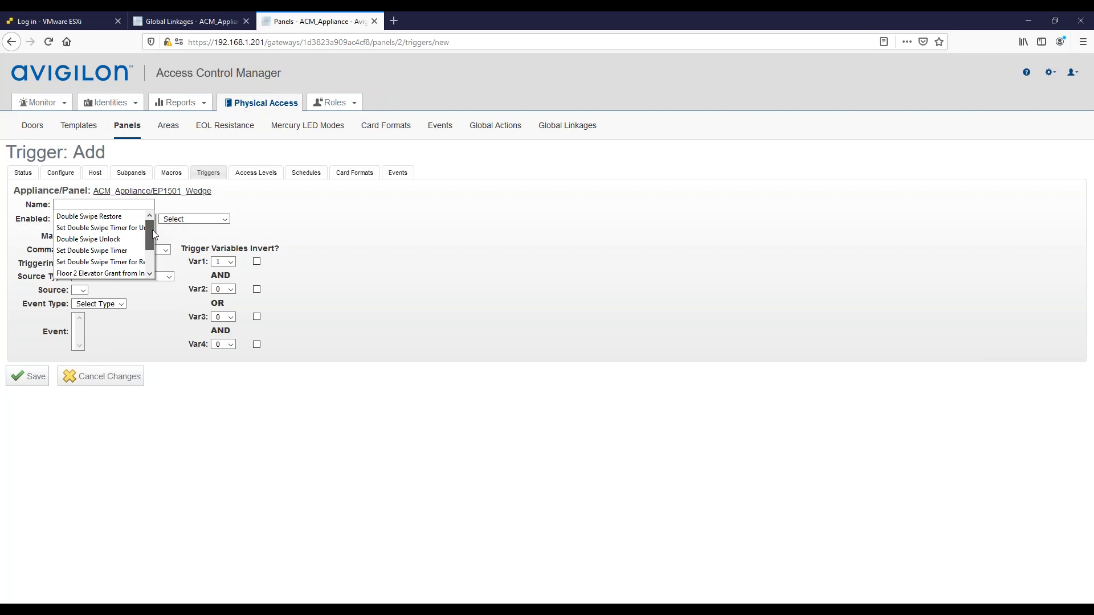
{"action": "mouse_move", "coordinate": [152, 230]}
{"action": "left_mouse_down"}
{"action": "mouse_move", "coordinate": [152, 254]}
{"action": "mouse_move", "coordinate": [154, 229]}
{"action": "left_mouse_up"}
{"action": "left_click", "coordinate": [109, 205]}
{"action": "left_click", "coordinate": [110, 205]}
{"action": "type", "text": "D"}
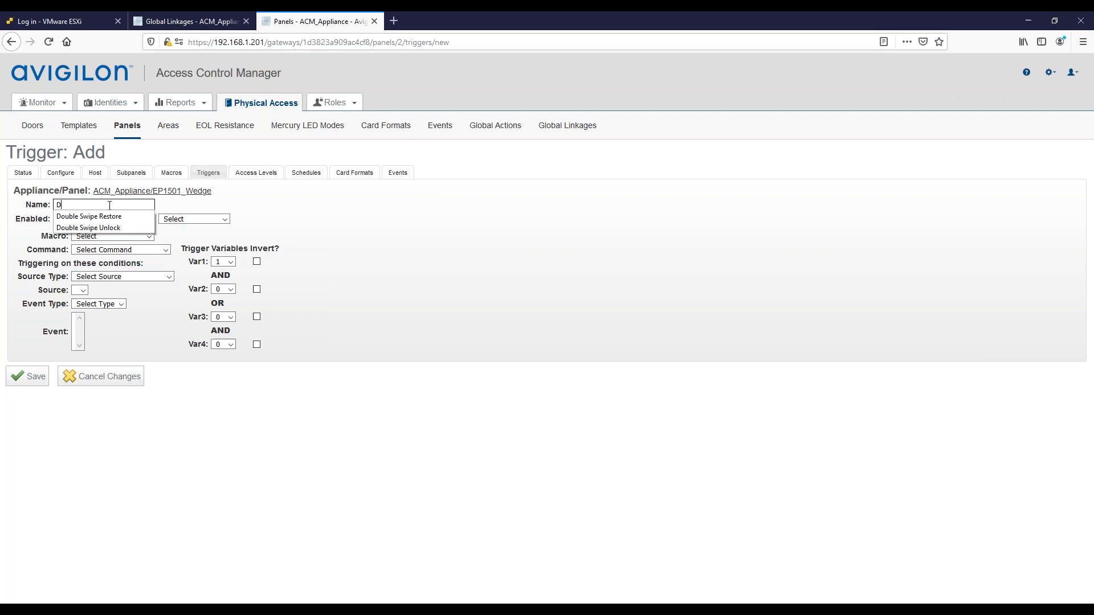
{"action": "type", "text": "ouble Swipe "}
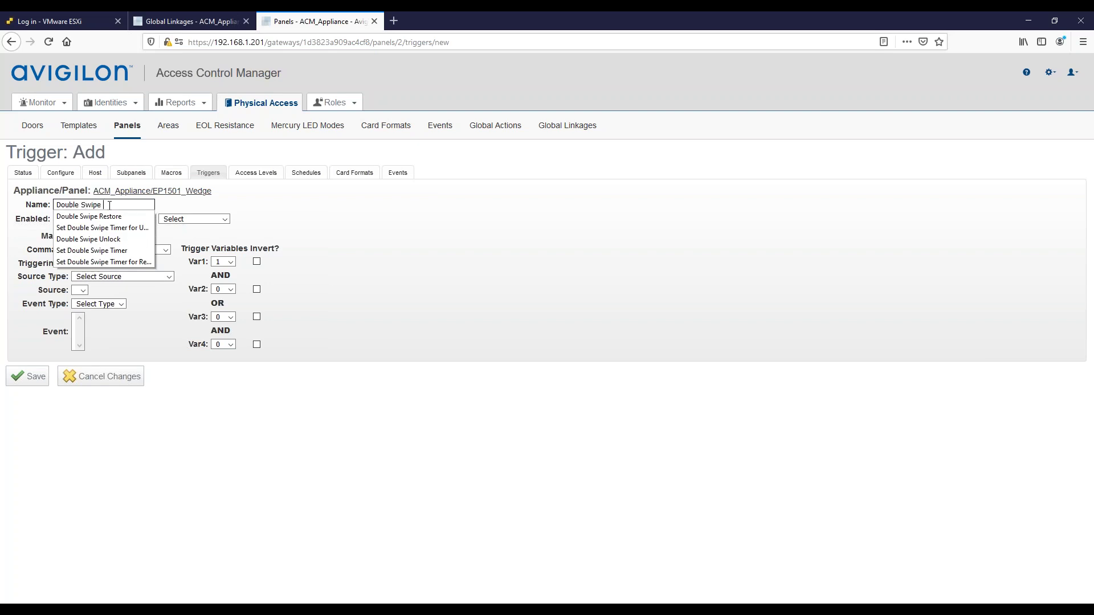
{"action": "type", "text": "Unlock Door"}
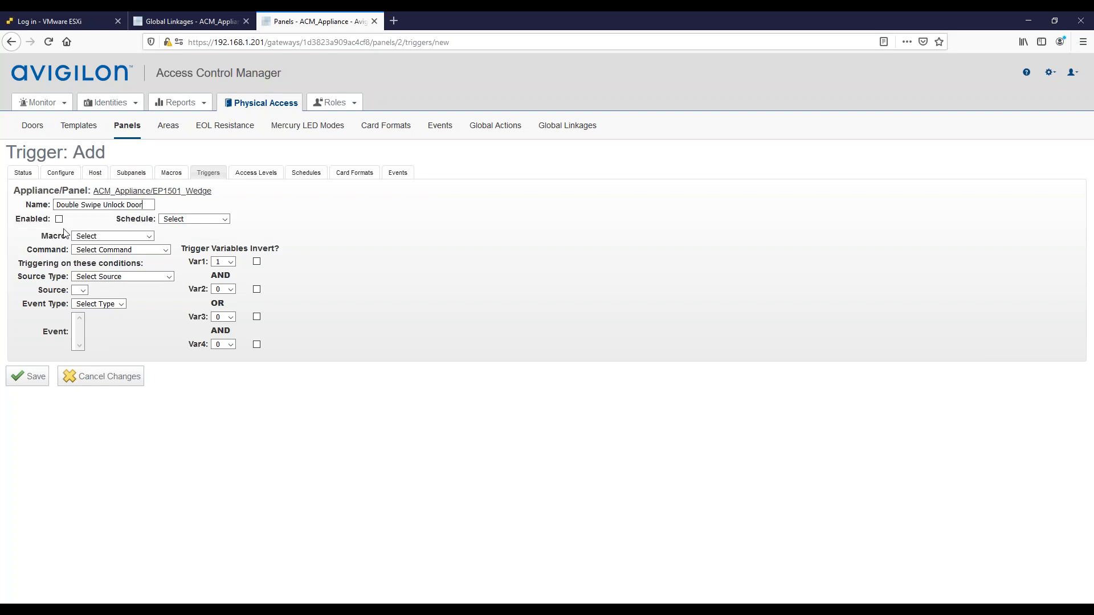
- Enable the trigger on the 24 Hours Active schedule and assign it the Change Door Mode macro with the command Execute only actions A
{"action": "left_click", "coordinate": [59, 219]}
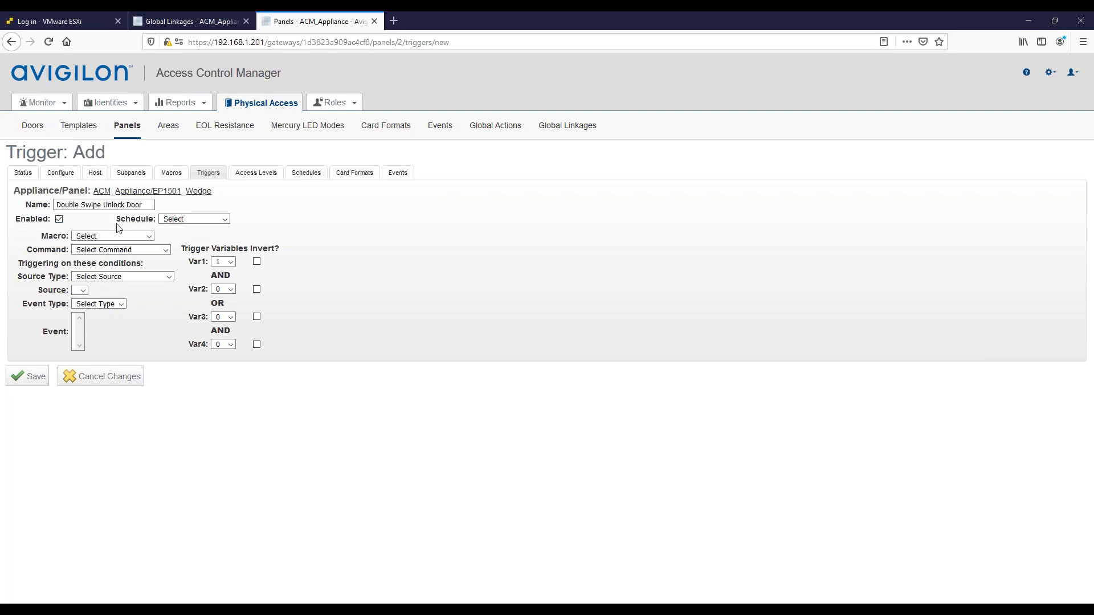
{"action": "left_click", "coordinate": [183, 221]}
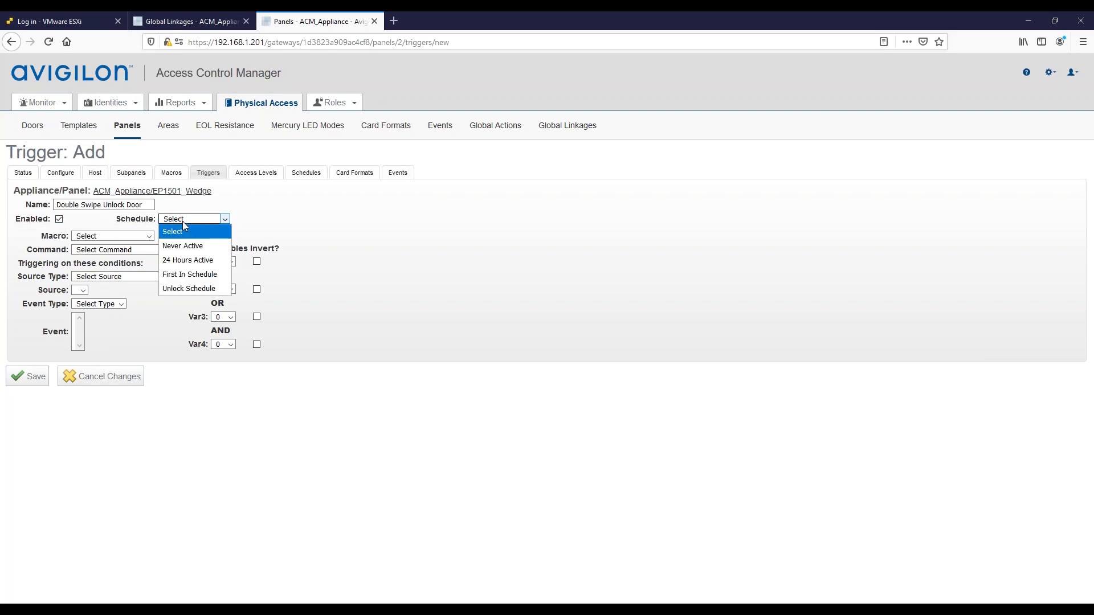
{"action": "left_click", "coordinate": [187, 263]}
{"action": "left_click", "coordinate": [131, 237]}
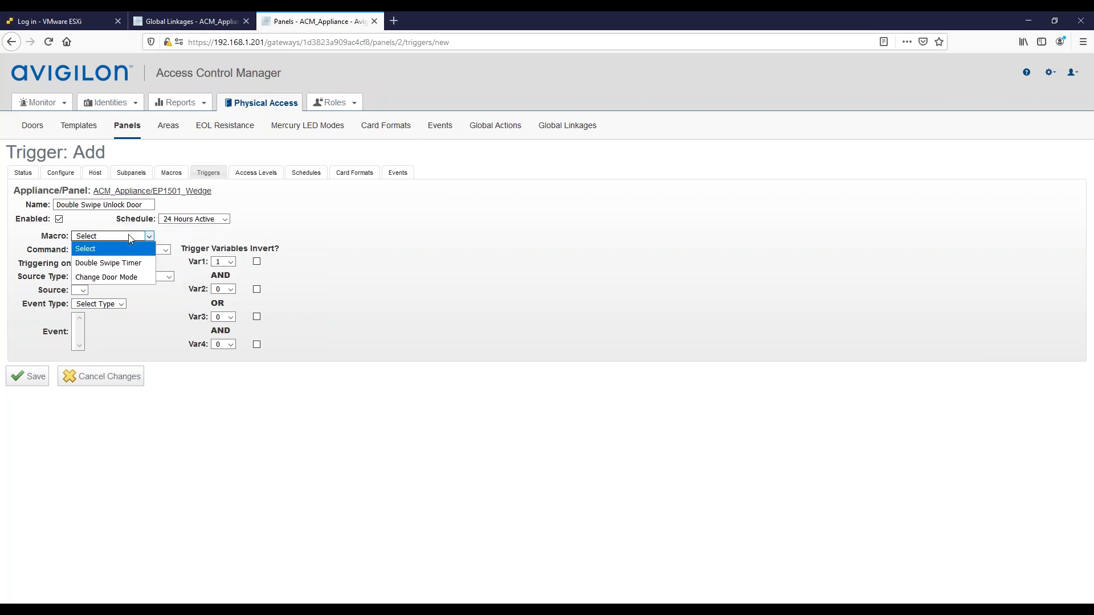
{"action": "left_click", "coordinate": [106, 278]}
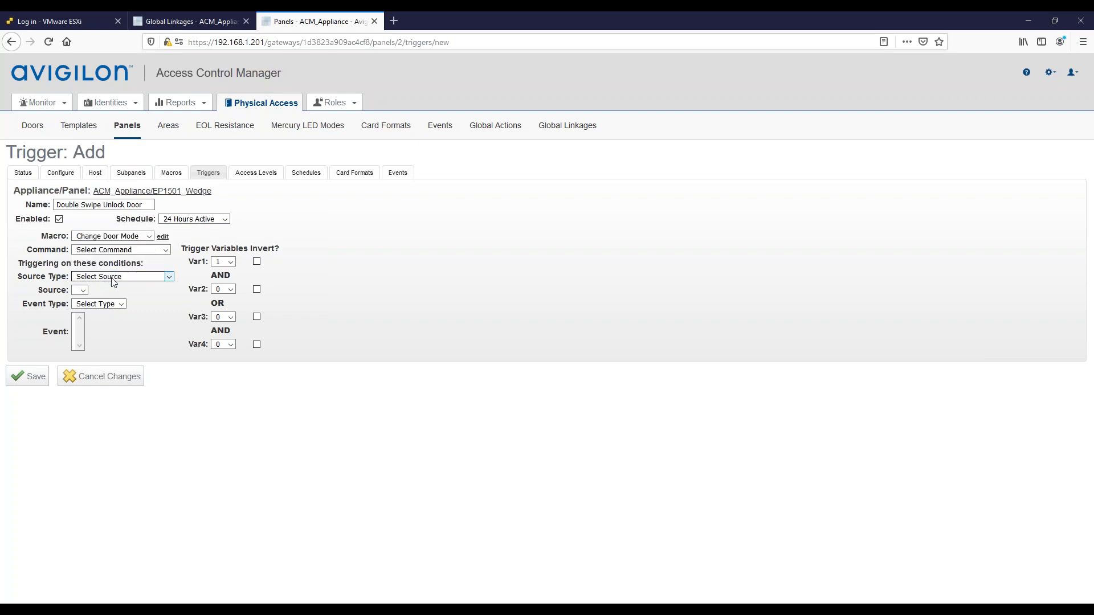
{"action": "left_click", "coordinate": [153, 252]}
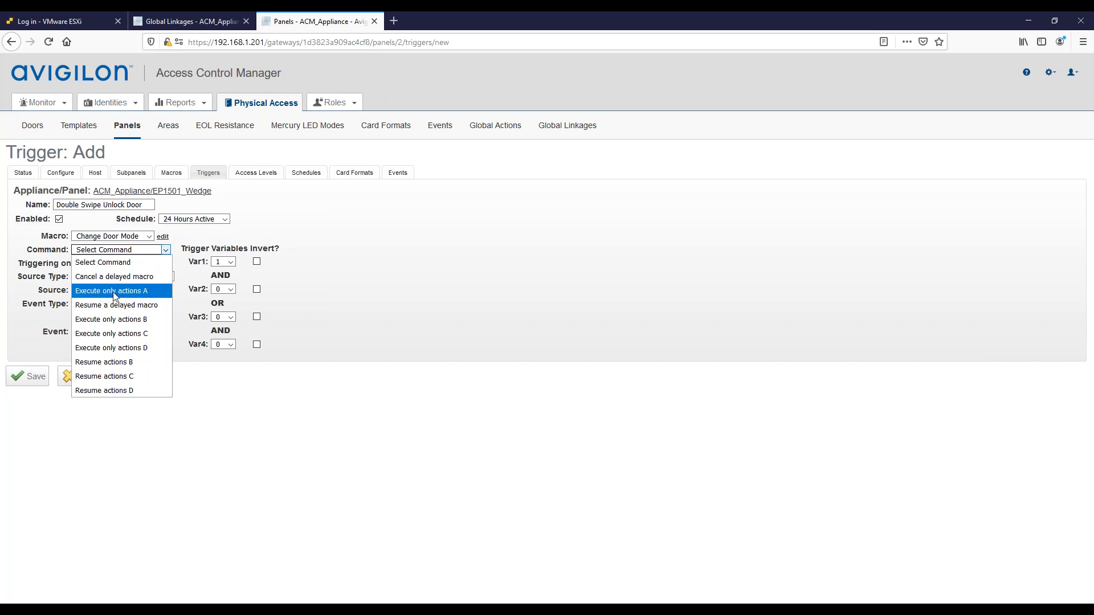
{"action": "left_click", "coordinate": [114, 292]}
- Set the unlock trigger's source type to Door and its source to Front Door
{"action": "left_click", "coordinate": [142, 275]}
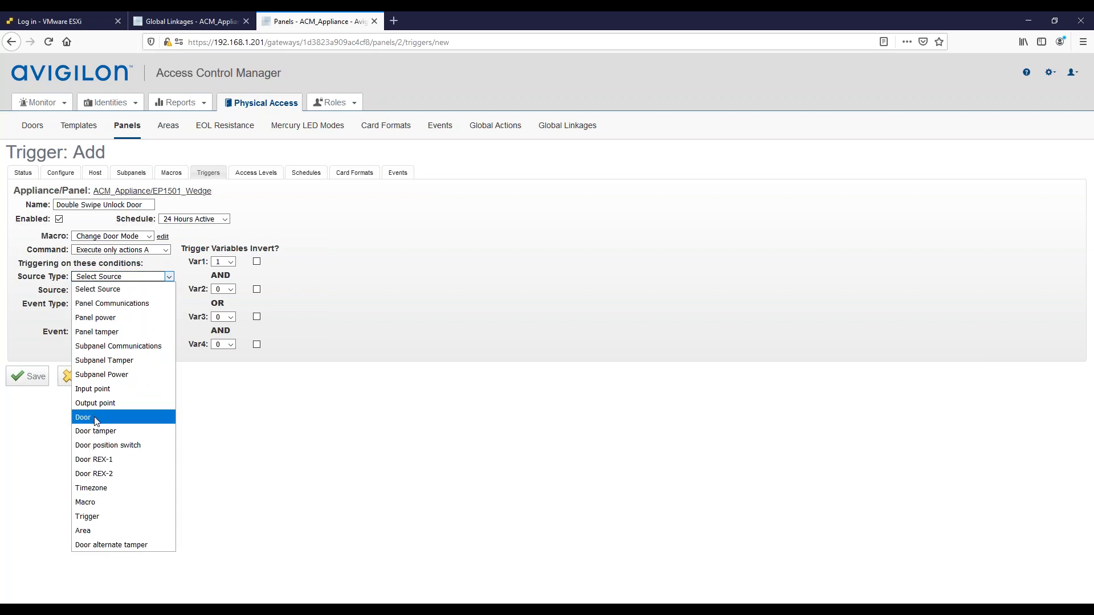
{"action": "left_click", "coordinate": [96, 419]}
{"action": "left_click", "coordinate": [119, 293]}
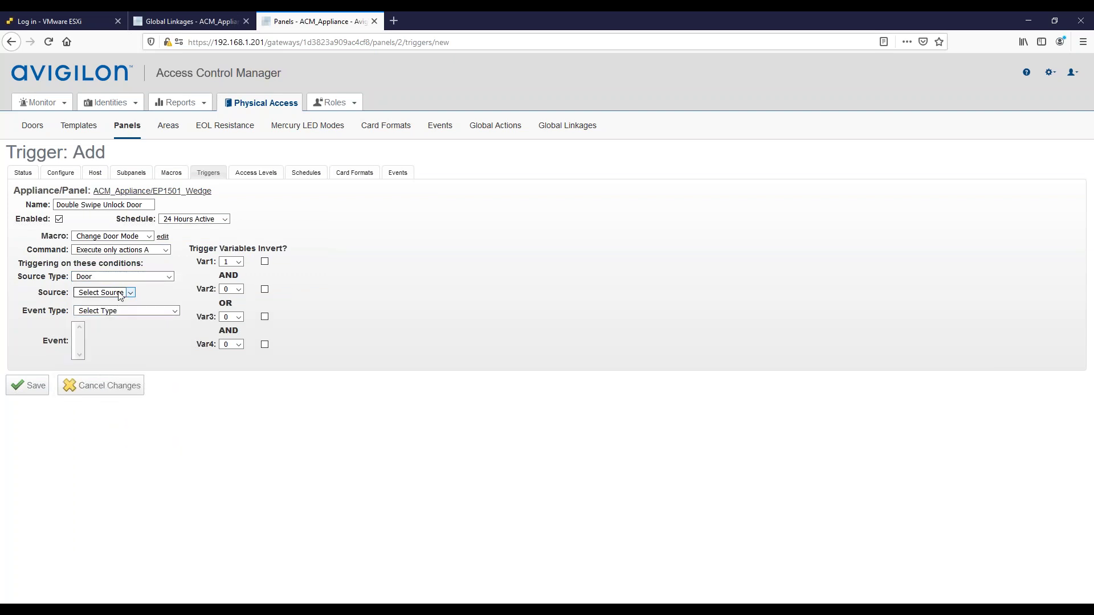
{"action": "left_click", "coordinate": [105, 317]}
- Set the event type to Formatted card number with the event "Access granted - full test - used" and save the unlock trigger
{"action": "left_click", "coordinate": [126, 312]}
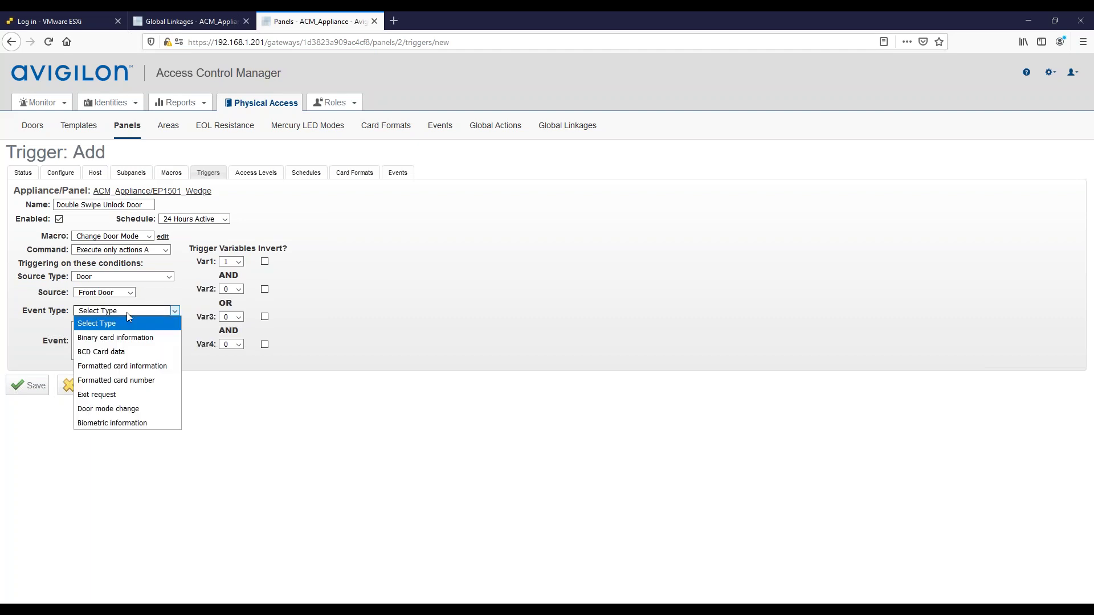
{"action": "left_click", "coordinate": [127, 379]}
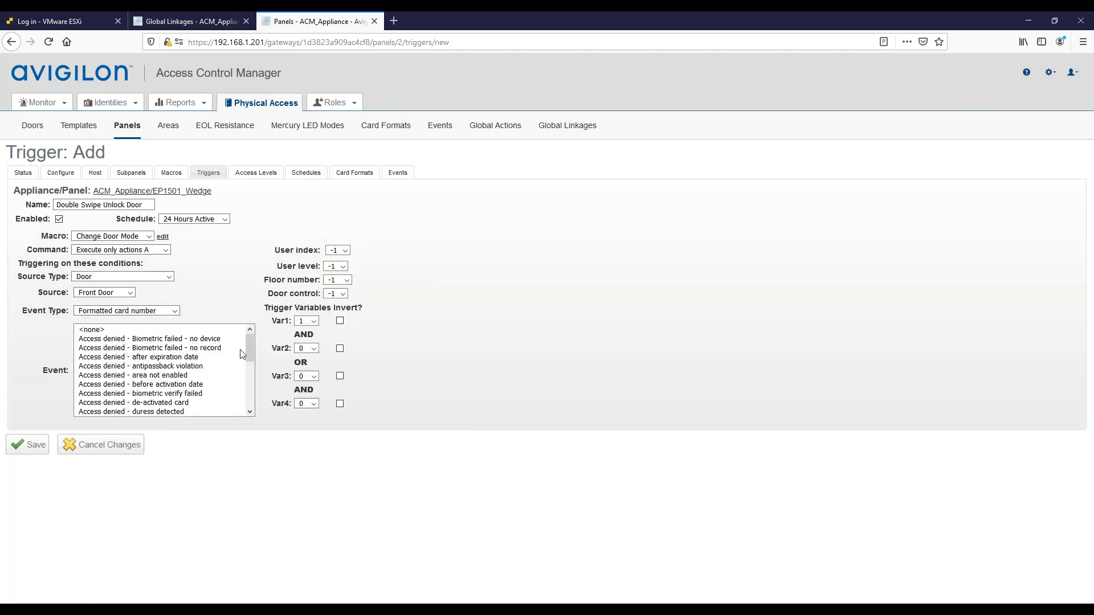
{"action": "left_click_drag", "start_coordinate": [252, 348], "coordinate": [250, 396]}
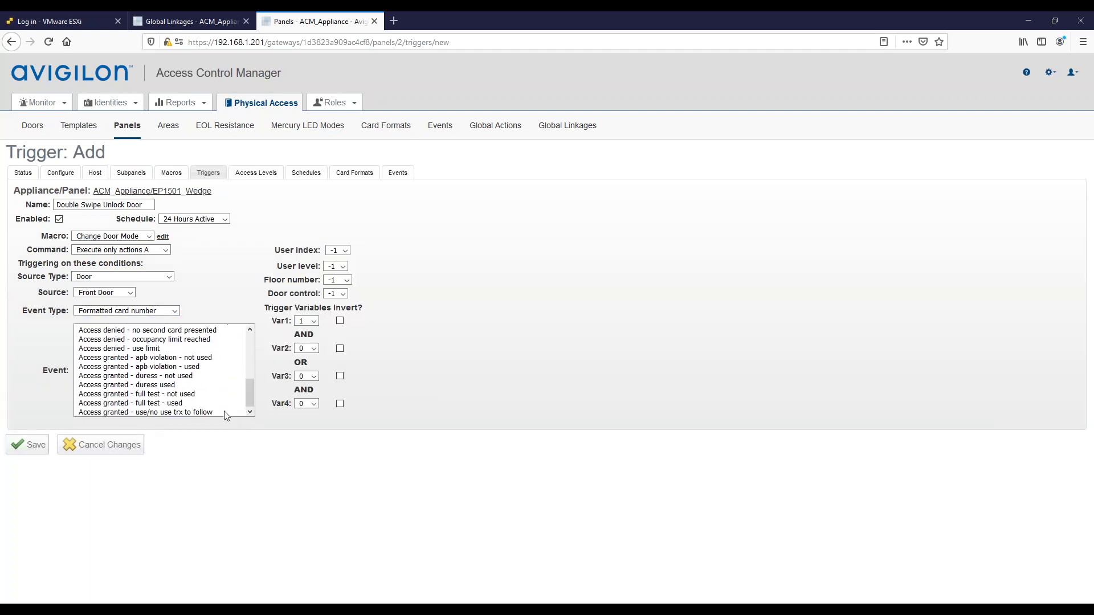
{"action": "left_click", "coordinate": [168, 405]}
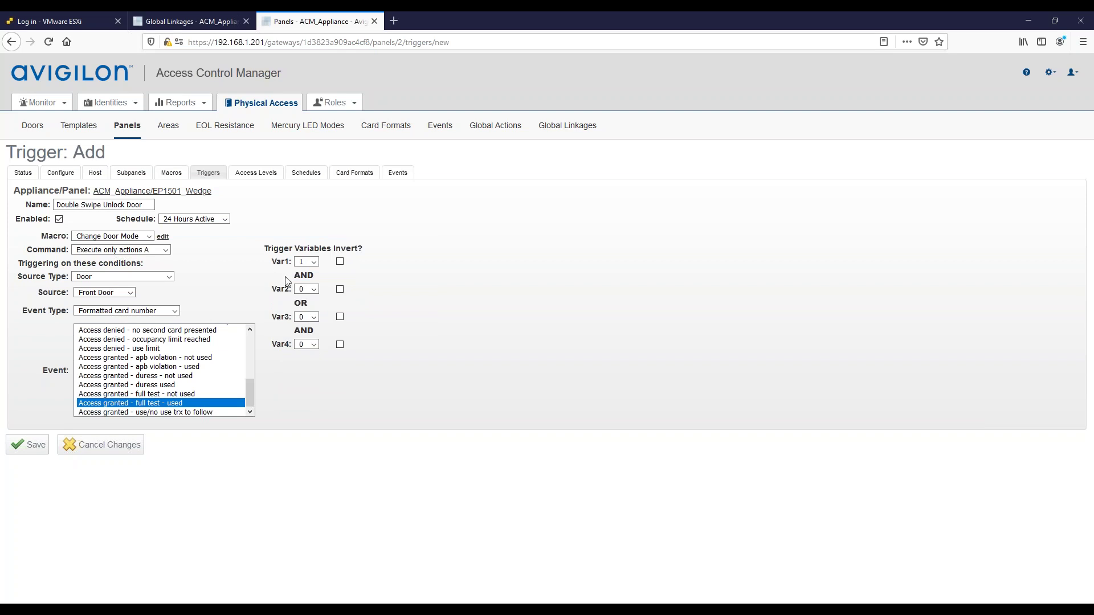
{"action": "left_click", "coordinate": [36, 448]}
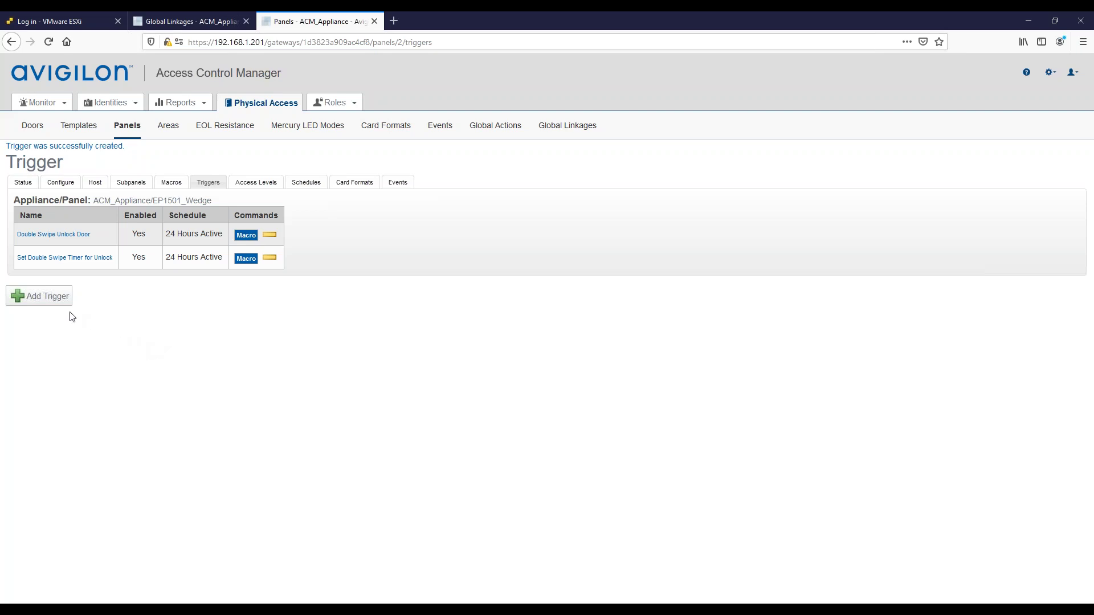
- Add a third trigger named "Double Swipe Restore" and enable it on the 24 Hours Active schedule
{"action": "left_click", "coordinate": [46, 301]}
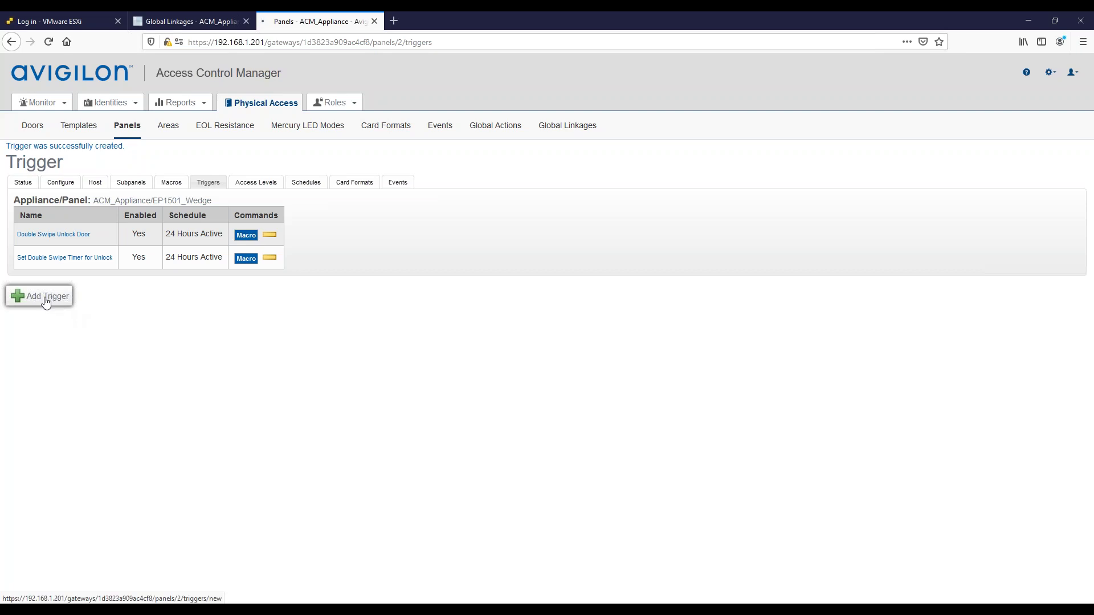
{"action": "left_click", "coordinate": [102, 207]}
{"action": "left_click", "coordinate": [101, 206]}
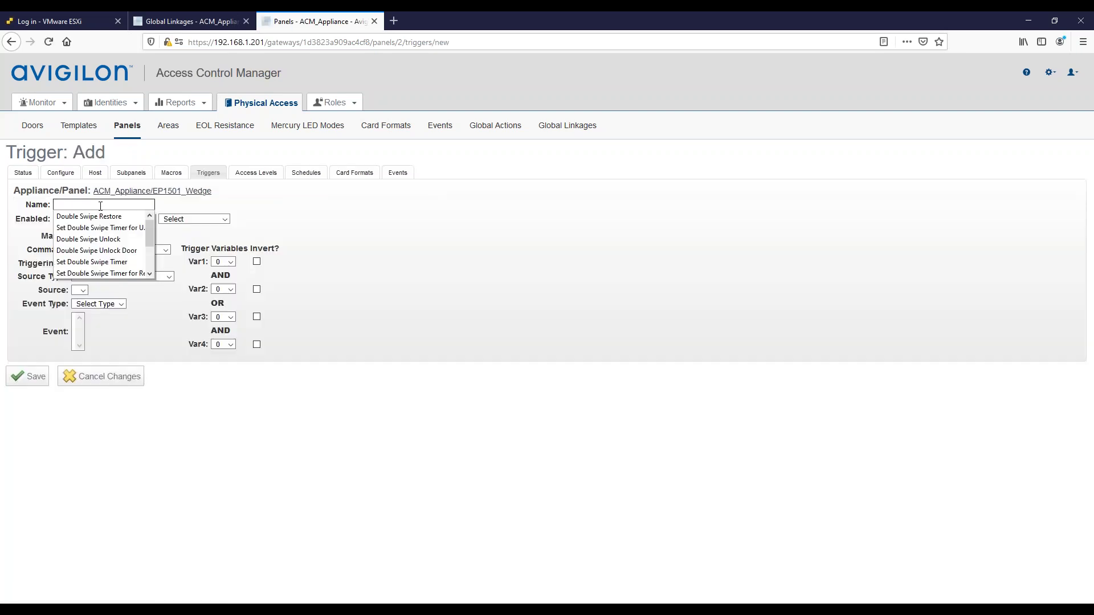
{"action": "left_click", "coordinate": [99, 219]}
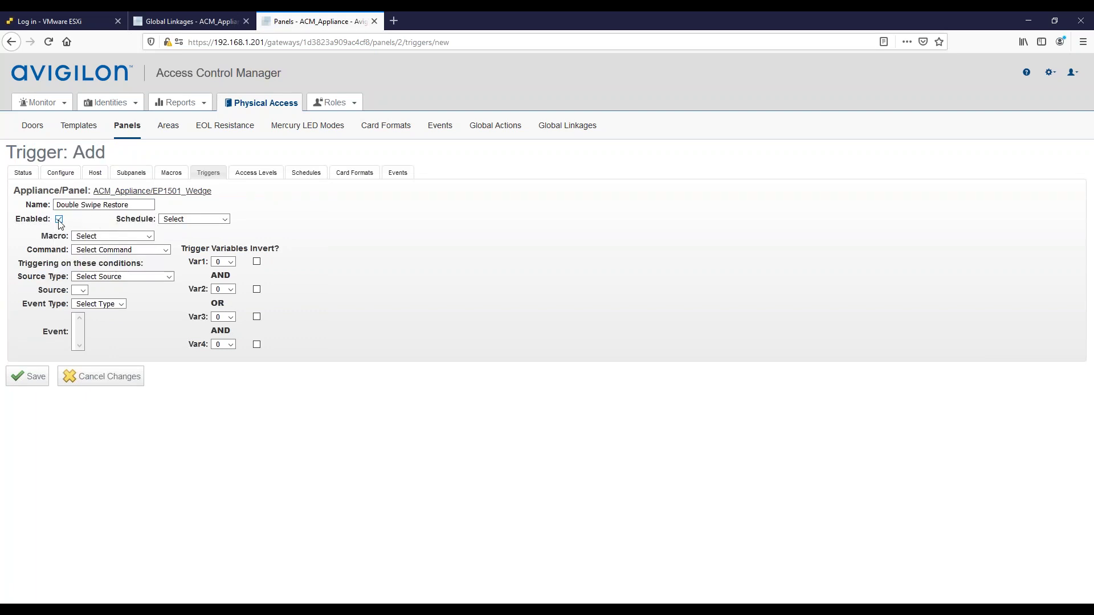
{"action": "left_click", "coordinate": [214, 219]}
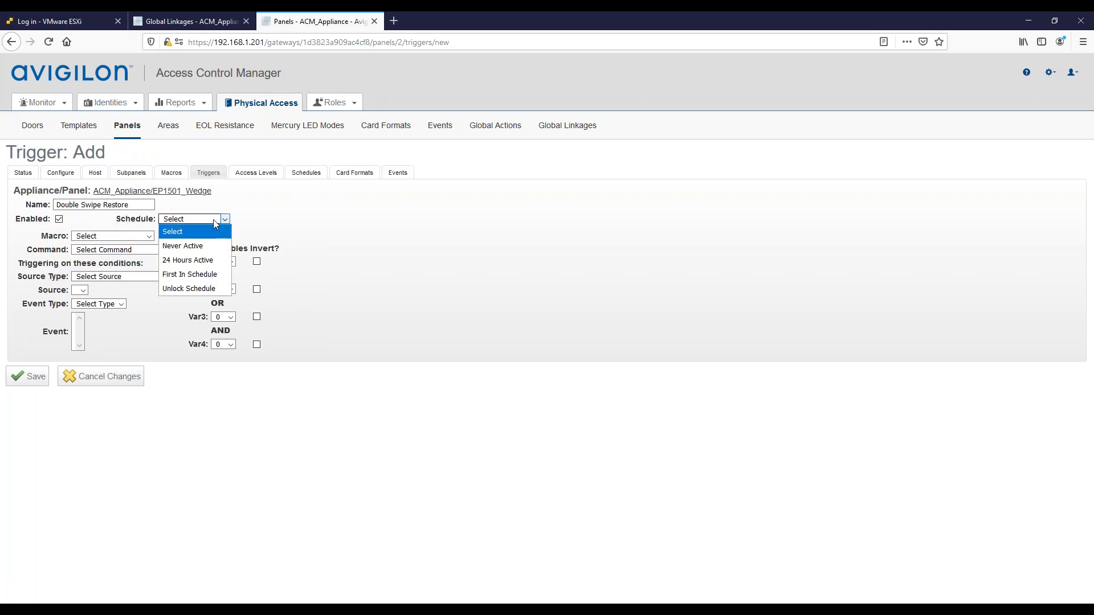
{"action": "left_click", "coordinate": [186, 260]}
- Assign the Double Swipe Timer macro to the Double Swipe Restore trigger with the command Execute only actions A
{"action": "left_click", "coordinate": [117, 236]}
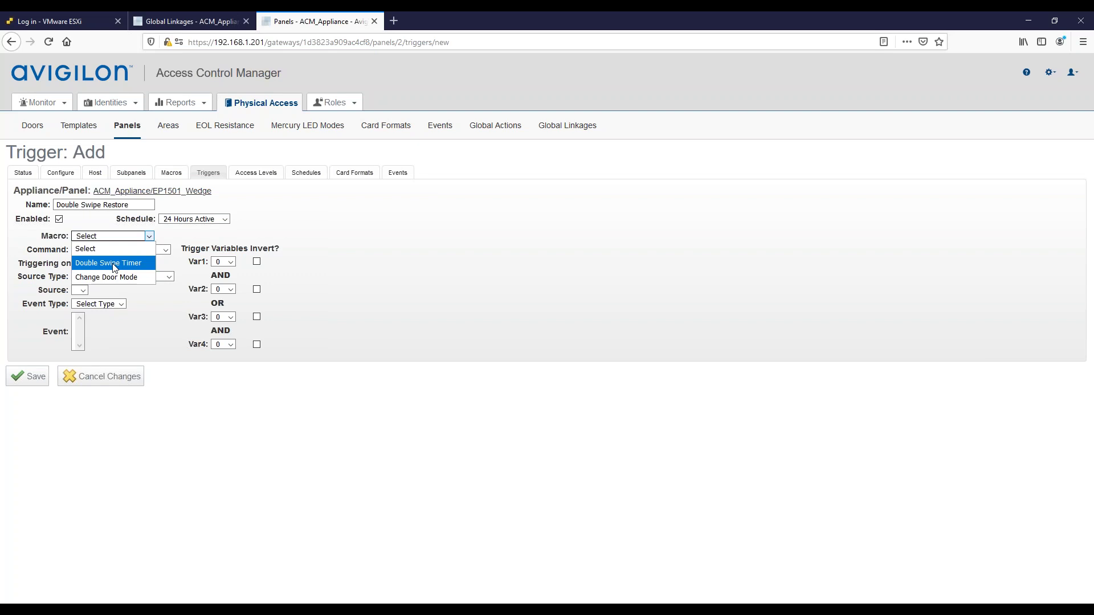
{"action": "left_click", "coordinate": [115, 264]}
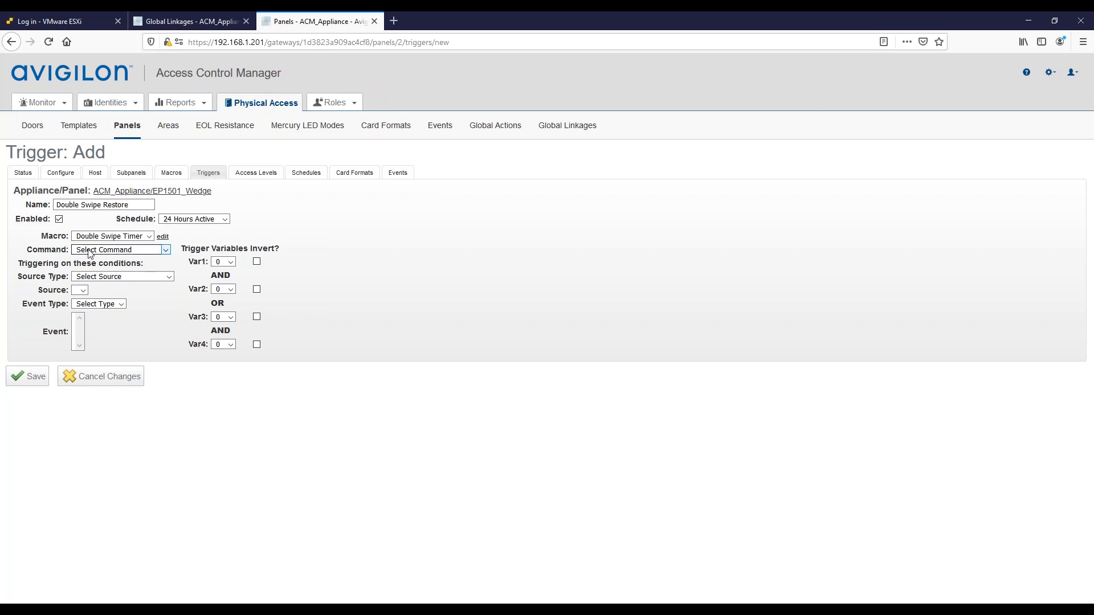
{"action": "left_click", "coordinate": [146, 250]}
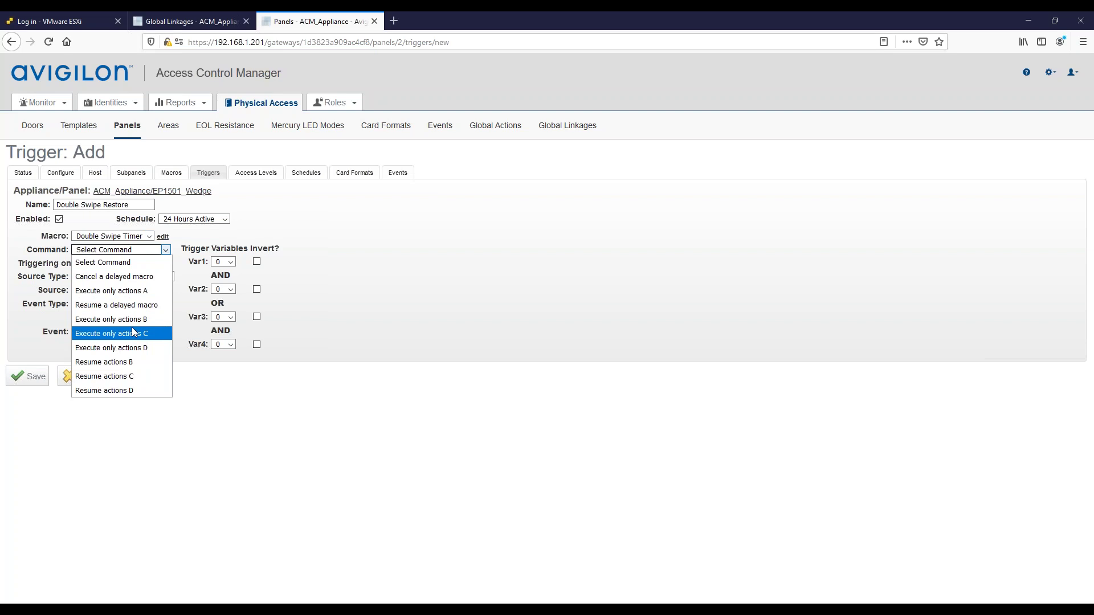
{"action": "left_click", "coordinate": [128, 292]}
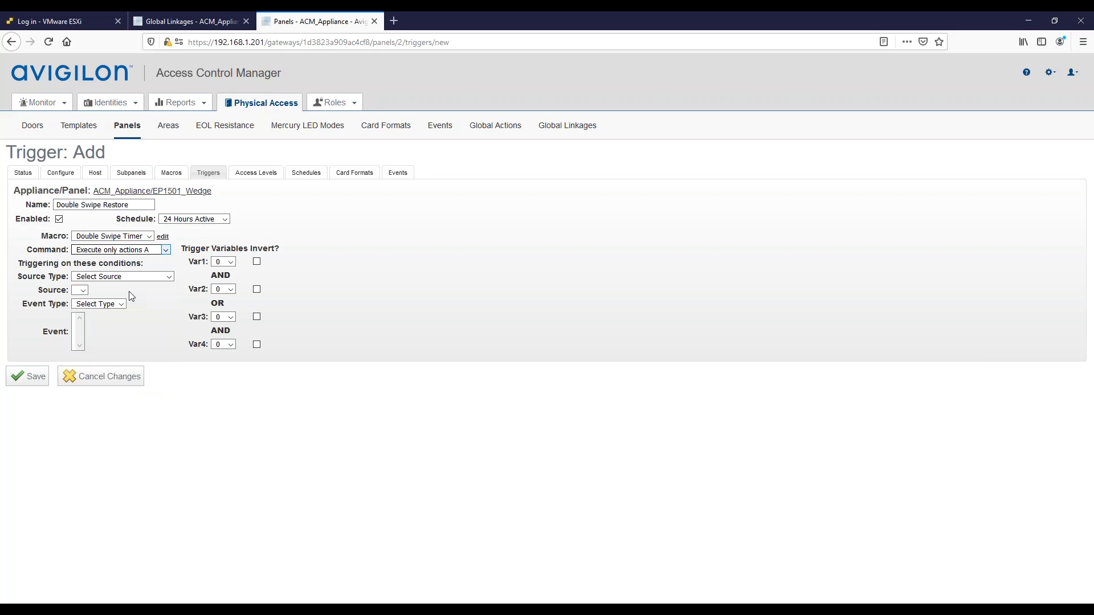
{"action": "left_click", "coordinate": [140, 299]}
- Set the restore trigger's source type to Door and its source to Front Door
{"action": "left_click", "coordinate": [132, 274]}
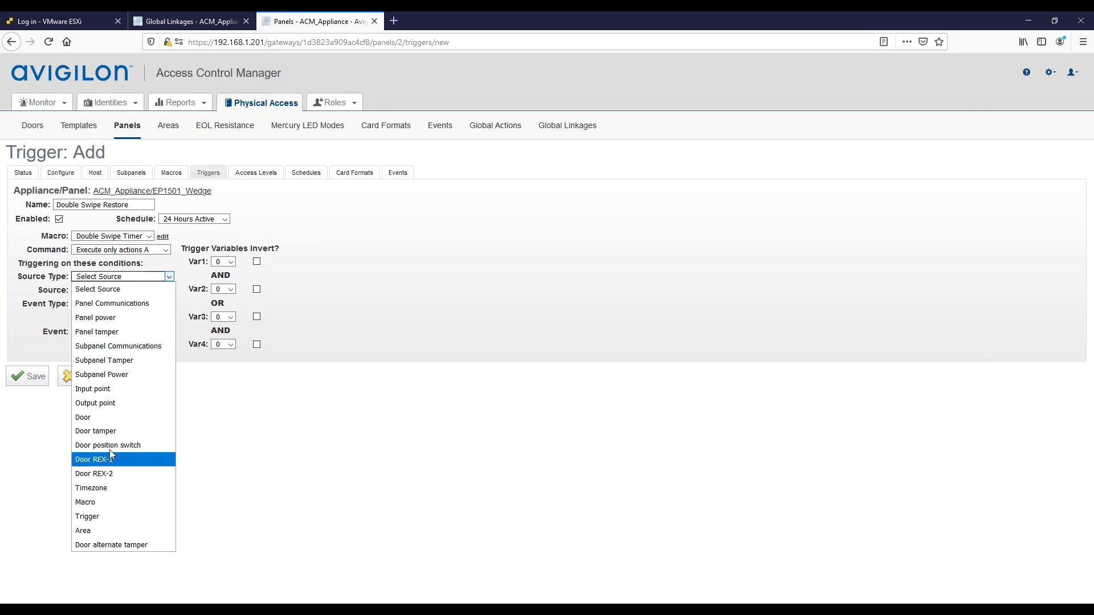
{"action": "left_click", "coordinate": [108, 421]}
{"action": "left_click", "coordinate": [105, 292]}
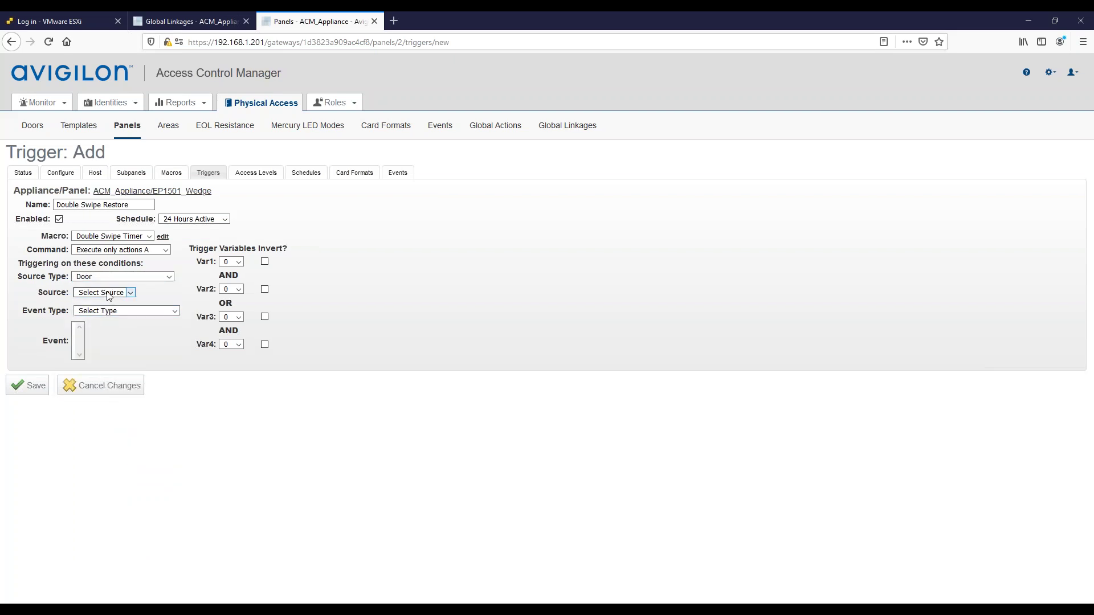
{"action": "left_click", "coordinate": [107, 320]}
{"action": "left_click", "coordinate": [107, 312]}
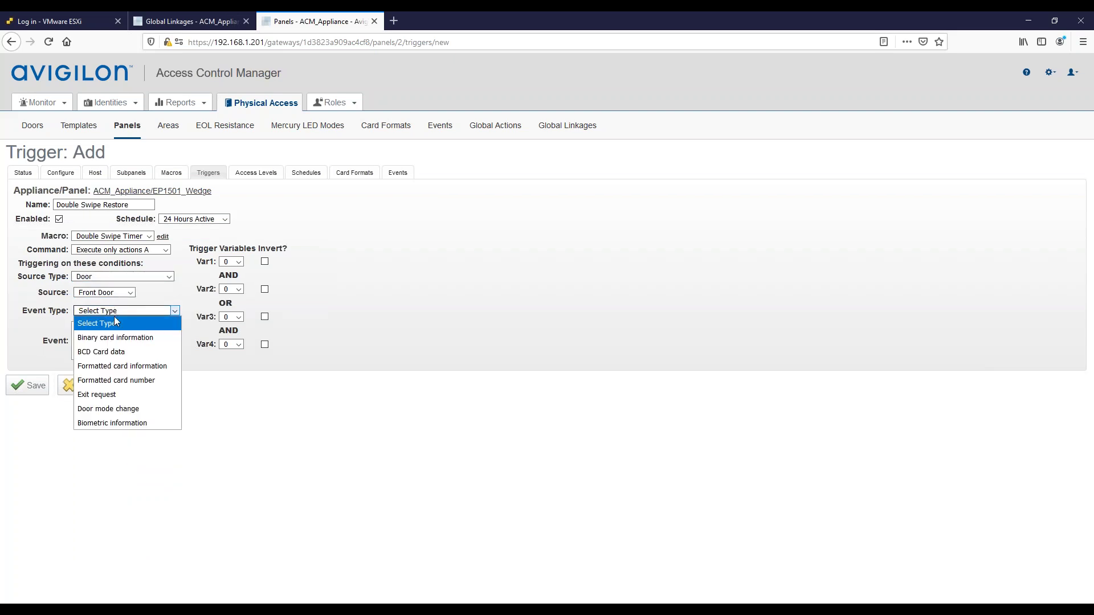
{"action": "left_click", "coordinate": [129, 381]}
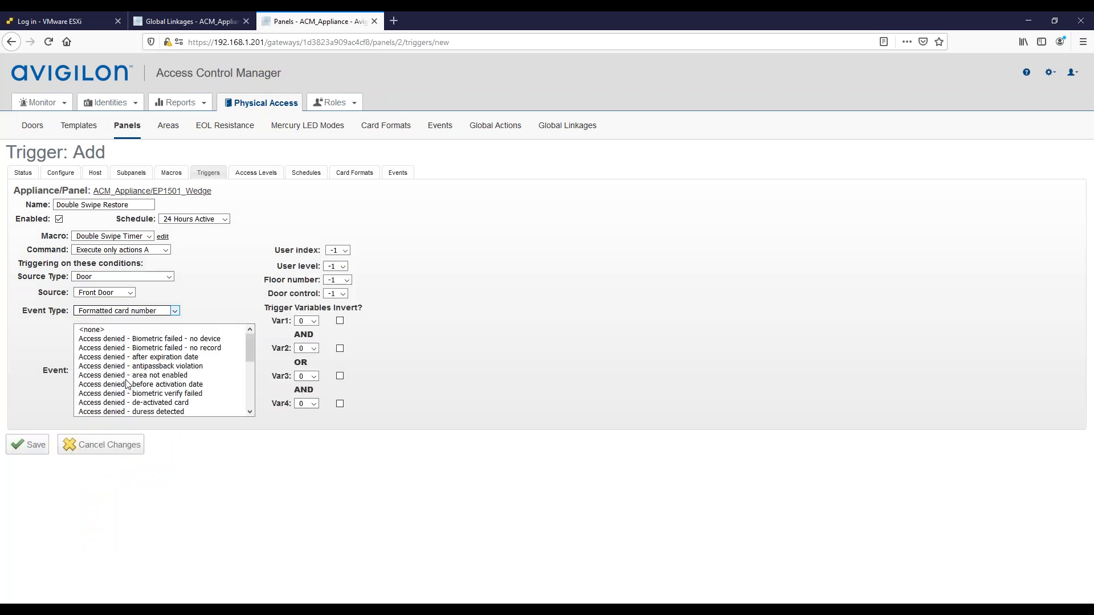
{"action": "mouse_move", "coordinate": [251, 345]}
{"action": "left_mouse_down"}
{"action": "mouse_move", "coordinate": [251, 392]}
{"action": "mouse_move", "coordinate": [244, 343]}
{"action": "left_mouse_up"}
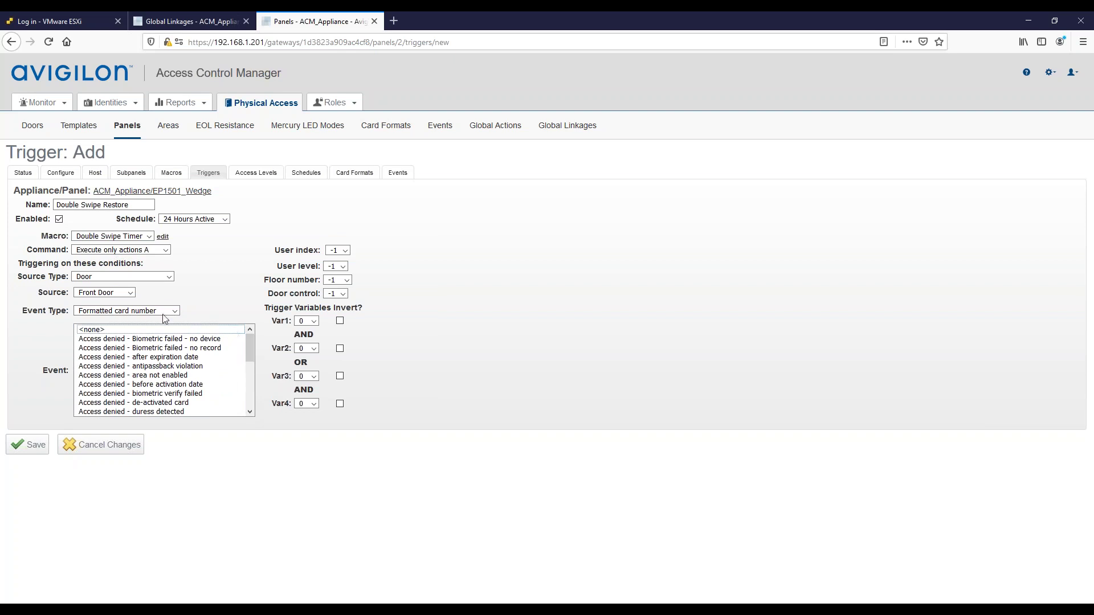
- Set the restore trigger's event type to Formatted card information and select the event "Access granted - access point unlocked"
{"action": "left_click", "coordinate": [131, 311]}
{"action": "left_click", "coordinate": [146, 367]}
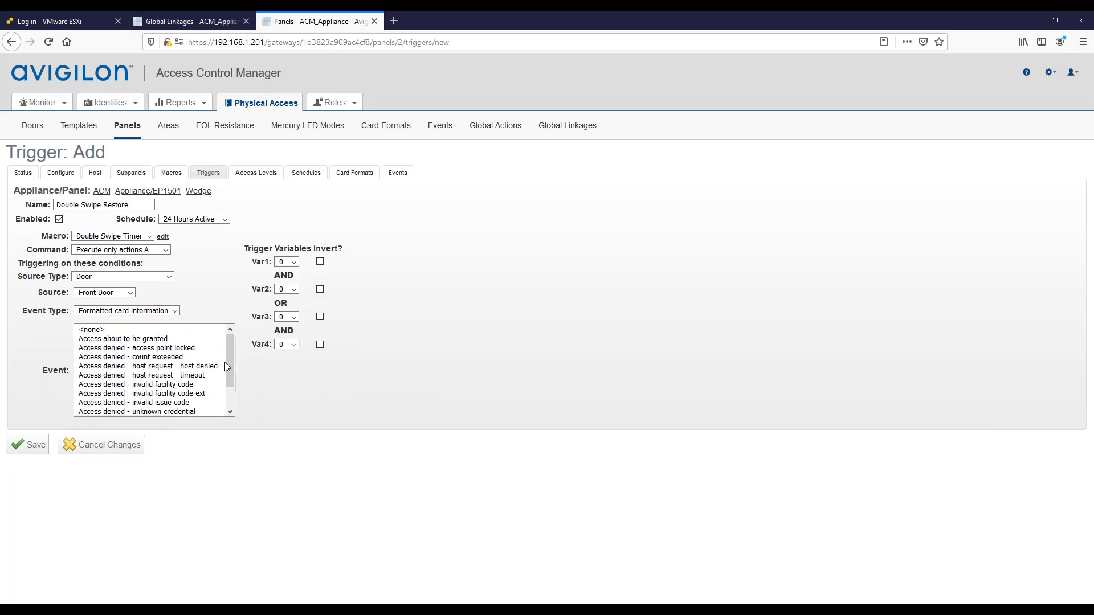
{"action": "left_click", "coordinate": [226, 366]}
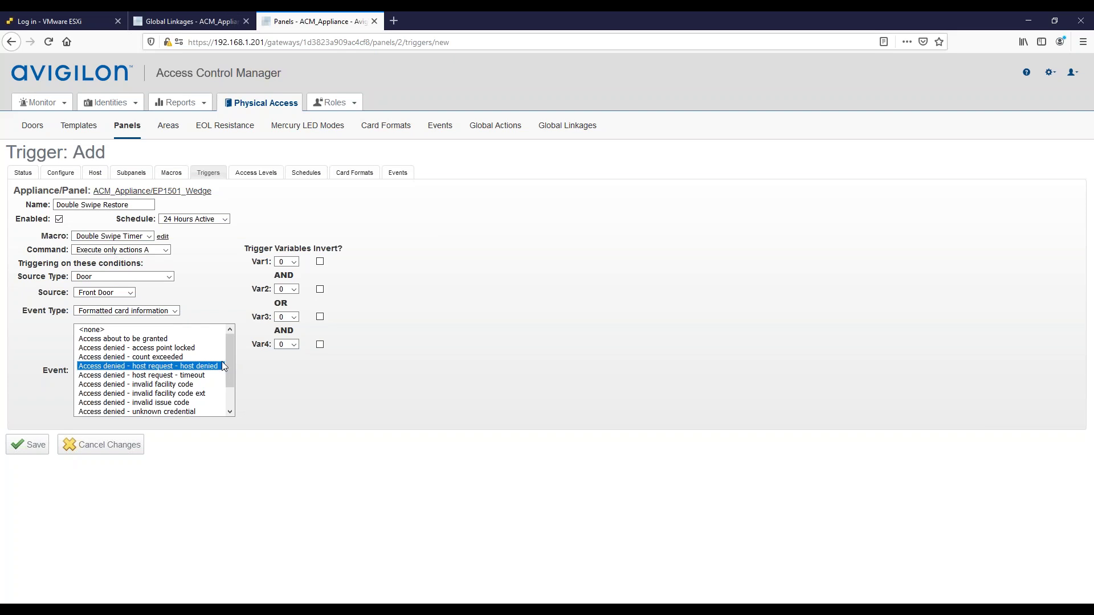
{"action": "key", "text": "Up"}
{"action": "key", "text": "Up"}
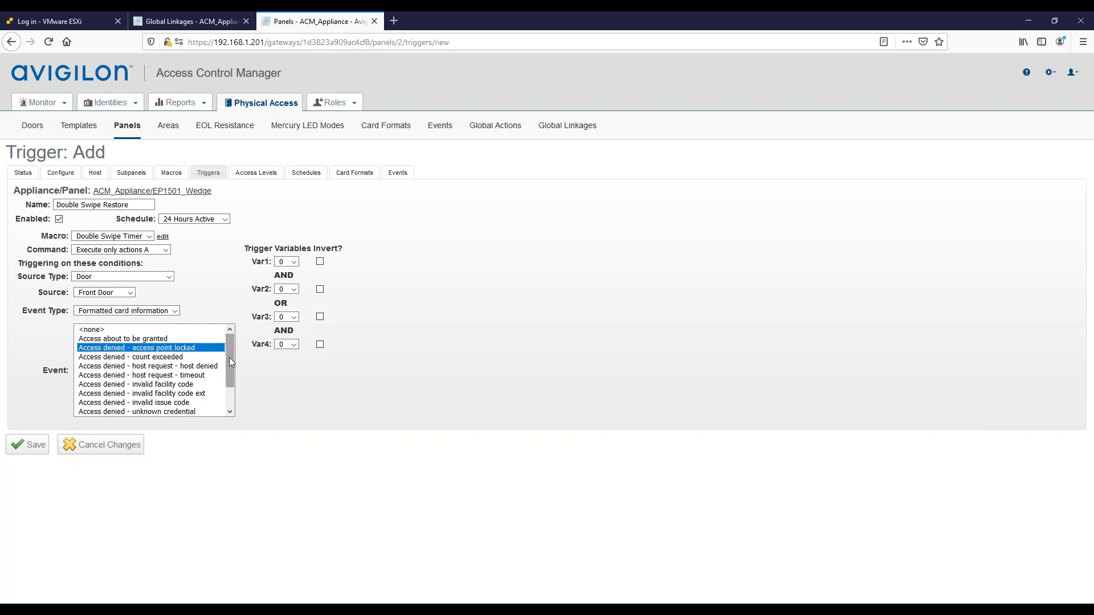
{"action": "left_click_drag", "start_coordinate": [231, 364], "coordinate": [227, 407]}
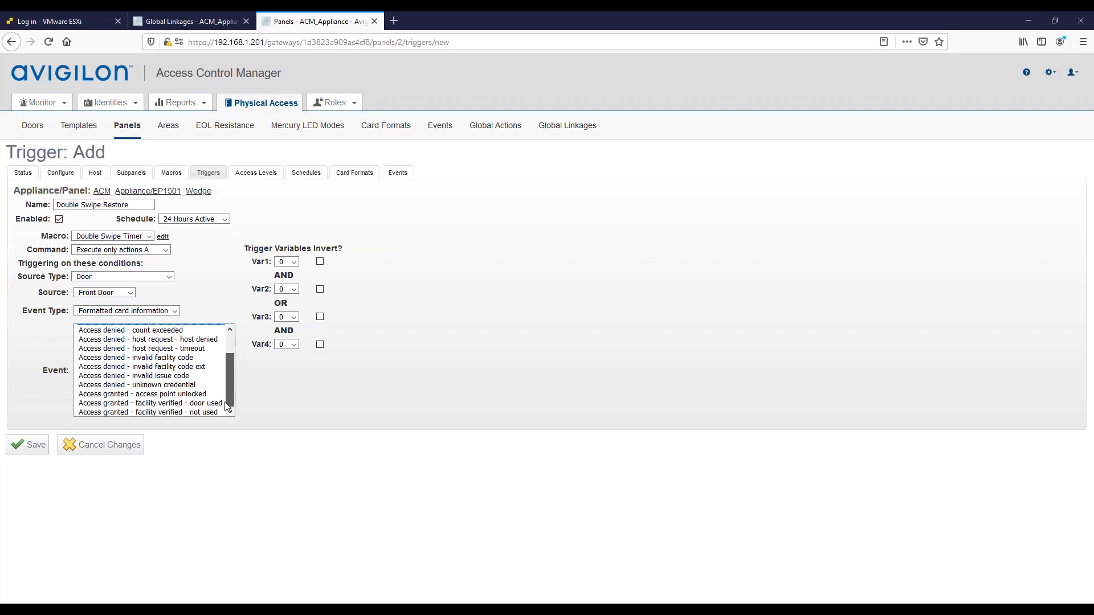
{"action": "scroll", "coordinate": [225, 370], "scroll_direction": "up", "scroll_amount": 2}
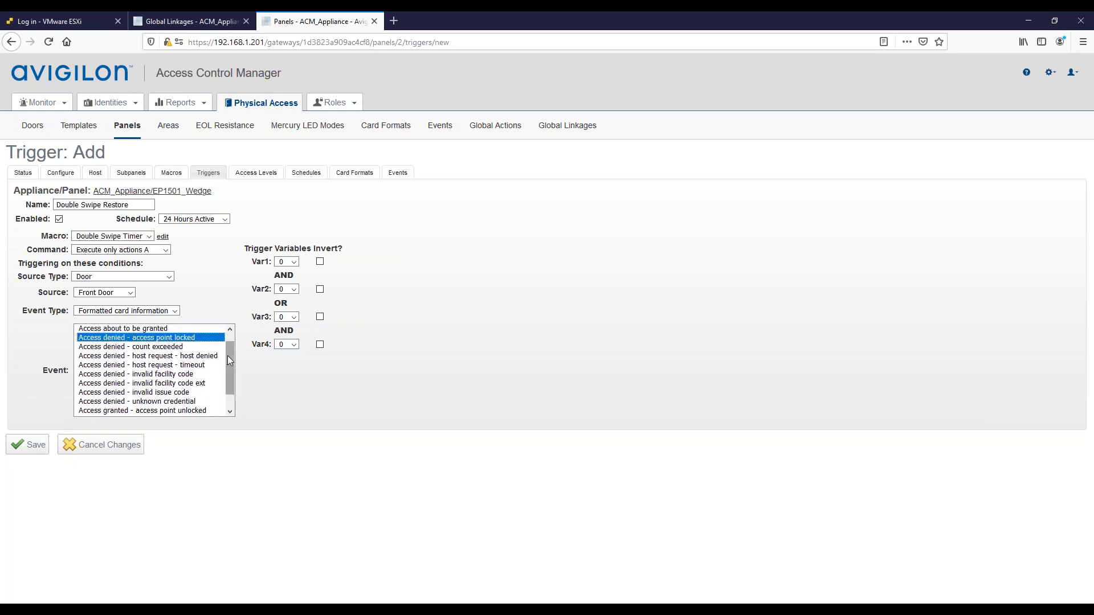
{"action": "scroll", "coordinate": [185, 370], "scroll_direction": "down", "scroll_amount": 2}
{"action": "left_click", "coordinate": [179, 397]}
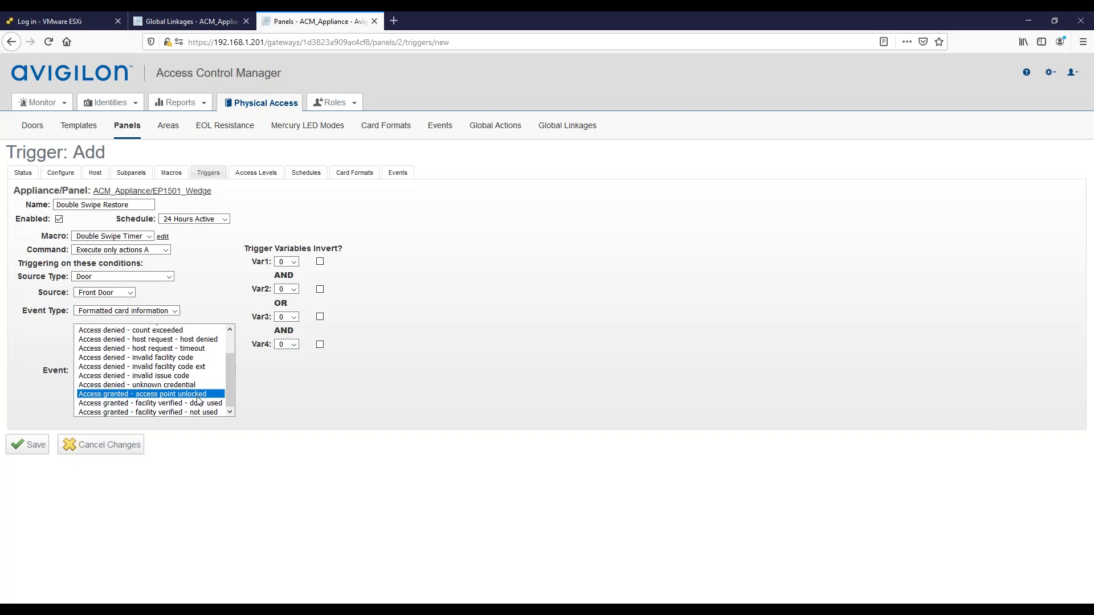
- Save the current trigger and add a fourth one named "Double Swipe Restore", enabled on the 24 Hours Active schedule
{"action": "left_click", "coordinate": [31, 446]}
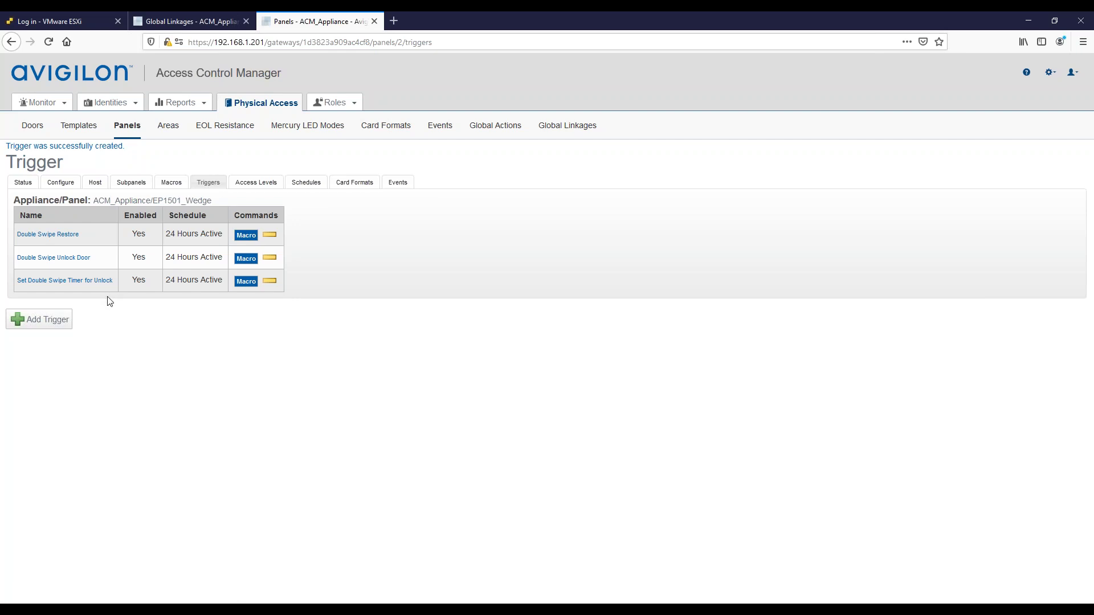
{"action": "left_click", "coordinate": [50, 321]}
{"action": "left_click", "coordinate": [92, 205]}
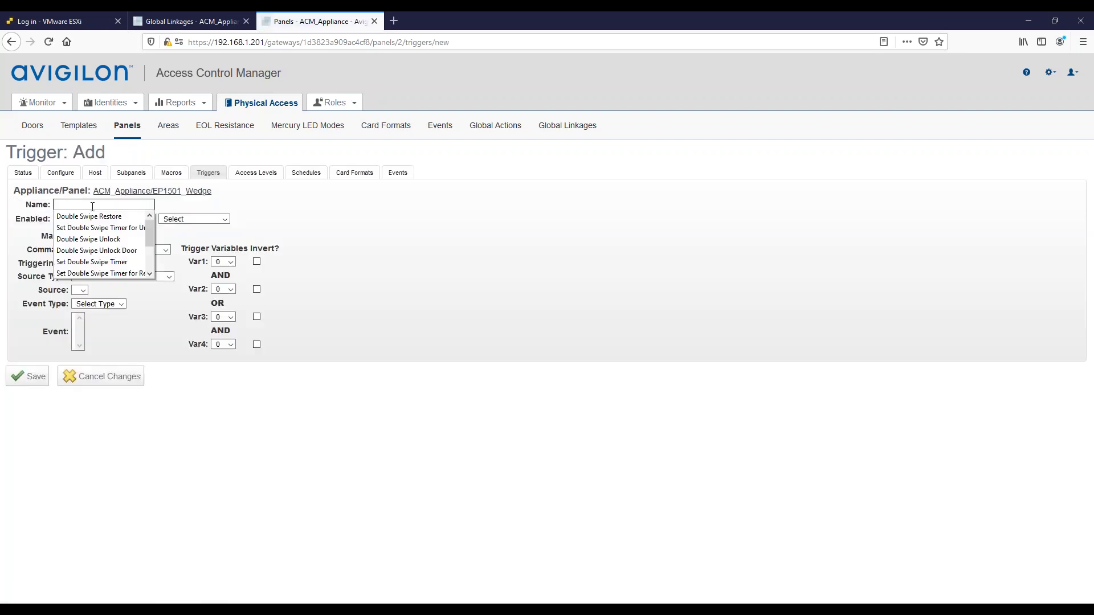
{"action": "type", "text": "Double S"}
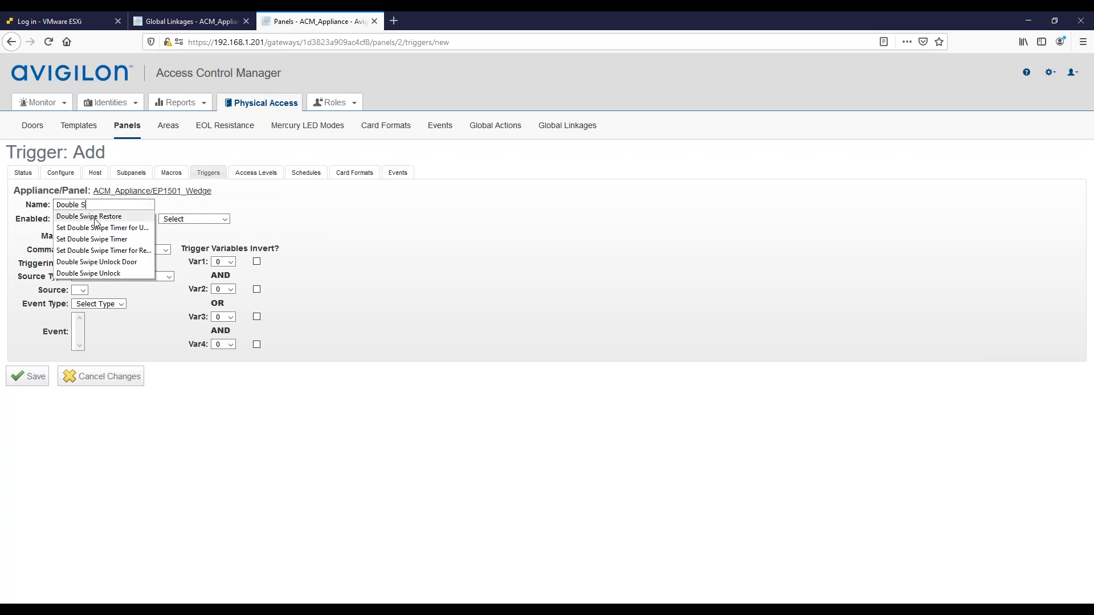
{"action": "left_click", "coordinate": [95, 218]}
{"action": "left_click", "coordinate": [59, 220]}
{"action": "left_click", "coordinate": [184, 220]}
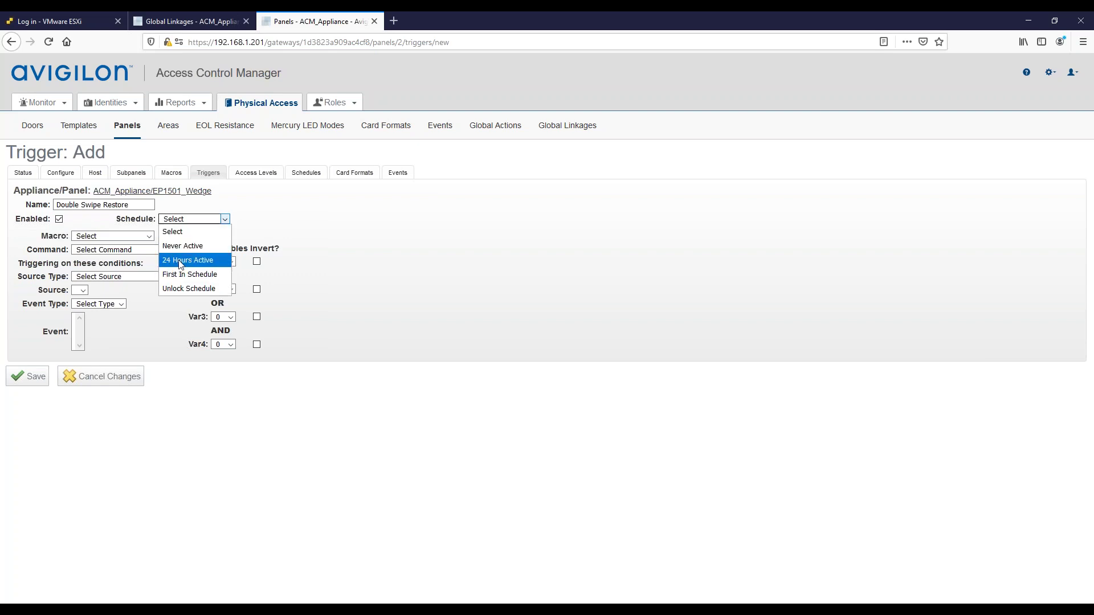
{"action": "left_click", "coordinate": [181, 258]}
- Assign the Change Door Mode macro to the new trigger with the command Execute only actions B
{"action": "left_click", "coordinate": [121, 238]}
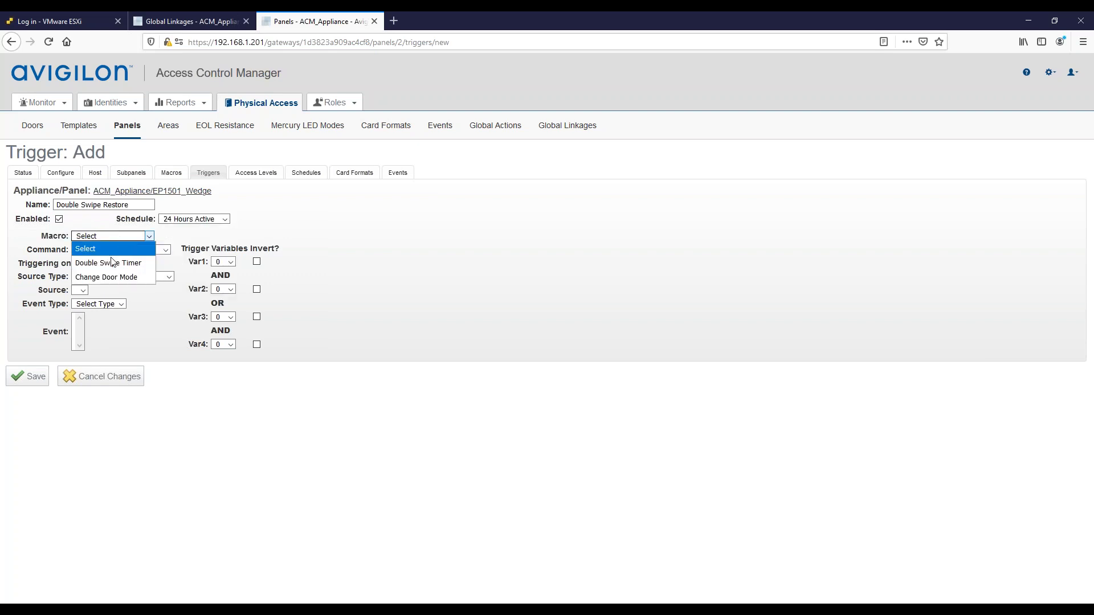
{"action": "left_click", "coordinate": [104, 276]}
{"action": "left_click", "coordinate": [106, 250]}
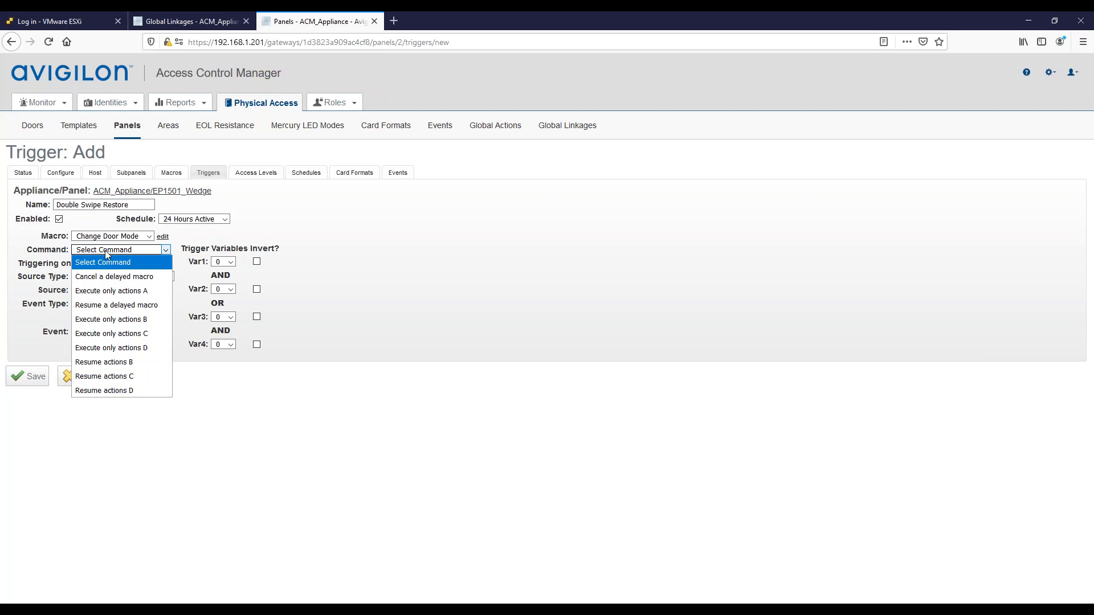
{"action": "left_click", "coordinate": [111, 321]}
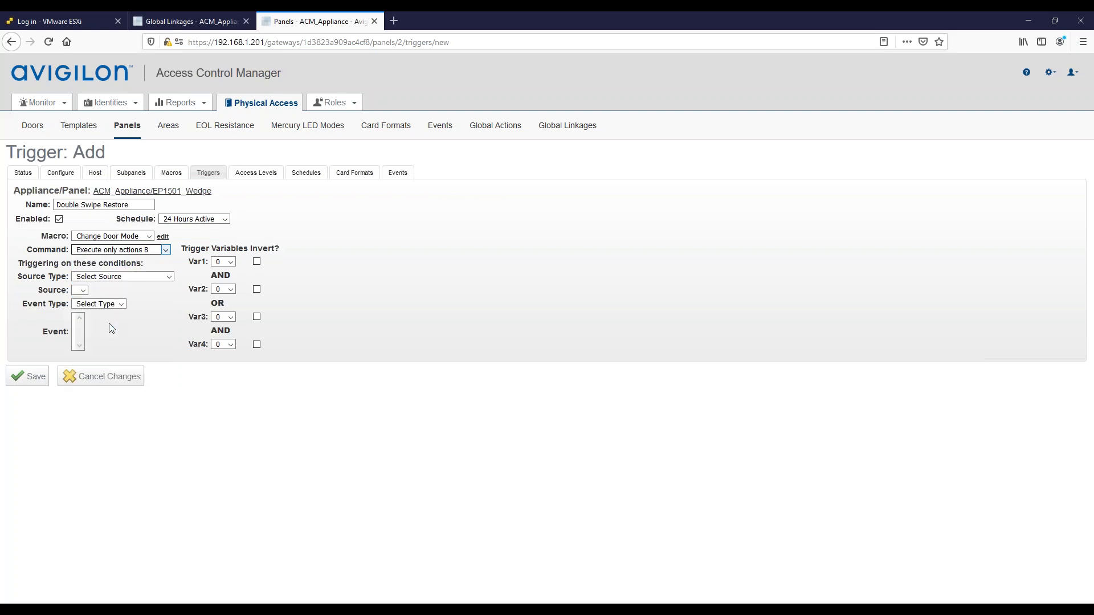
- Set the new trigger's source type to Door and its source to Front Door
{"action": "left_click", "coordinate": [140, 279]}
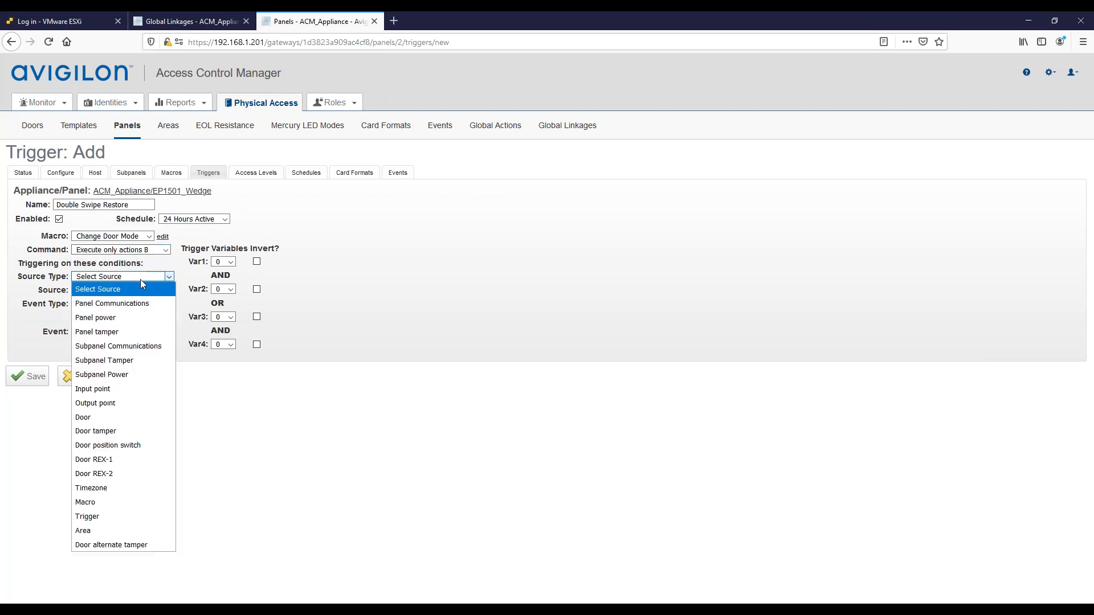
{"action": "left_click", "coordinate": [101, 423]}
{"action": "left_click", "coordinate": [100, 291]}
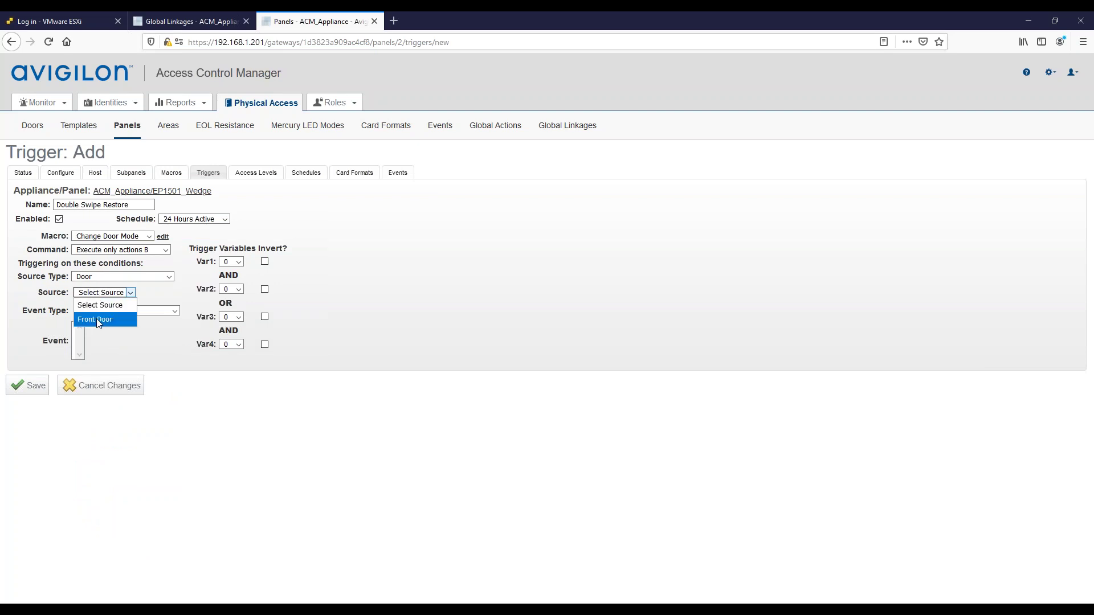
{"action": "left_click", "coordinate": [98, 321]}
- Select Formatted card information with the event "Access granted - access point unlocked", choose the trigger's Var1 variable and save the trigger
{"action": "left_click", "coordinate": [101, 312]}
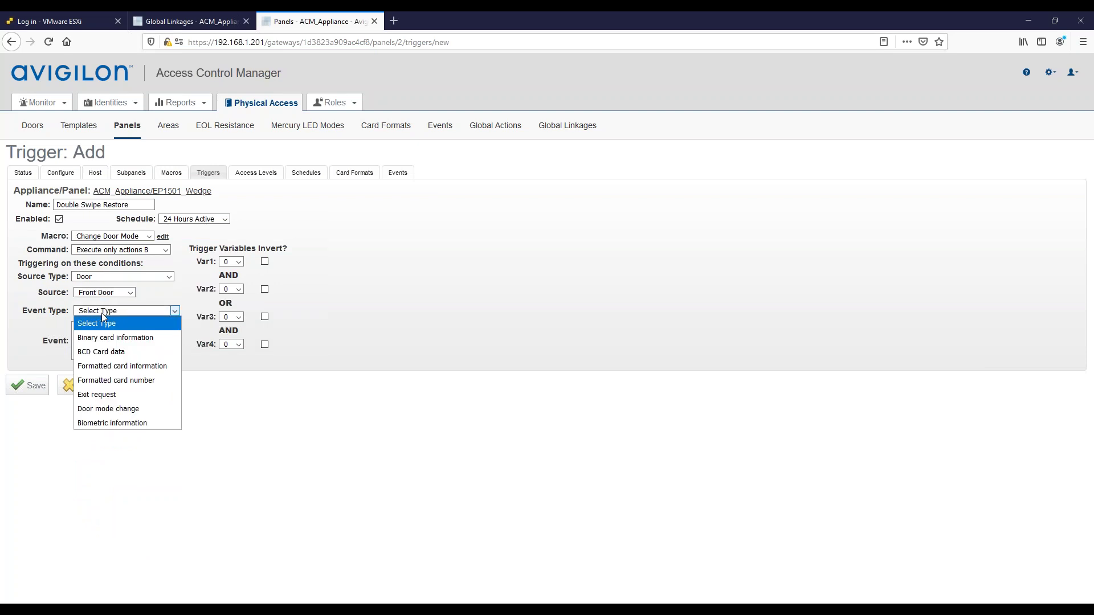
{"action": "left_click", "coordinate": [122, 366]}
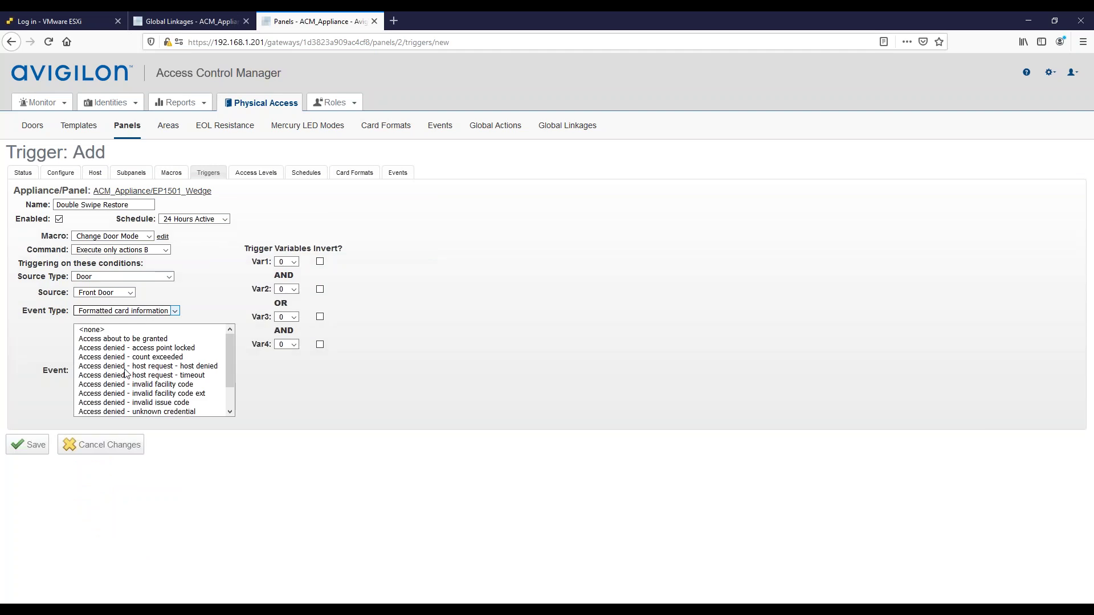
{"action": "scroll", "coordinate": [228, 392], "scroll_direction": "down", "scroll_amount": 1}
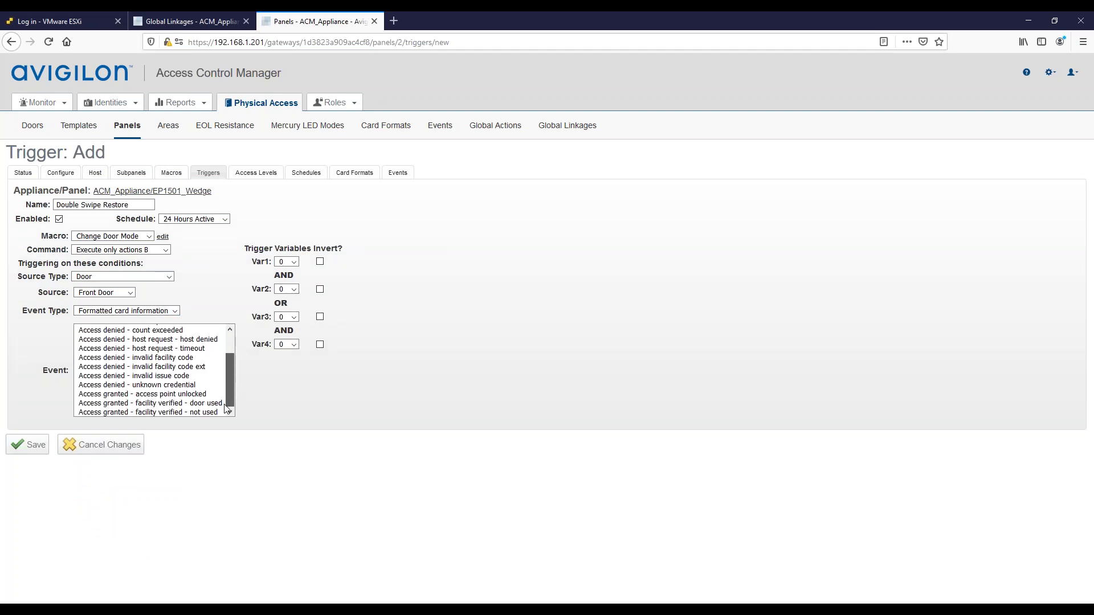
{"action": "left_click", "coordinate": [187, 395]}
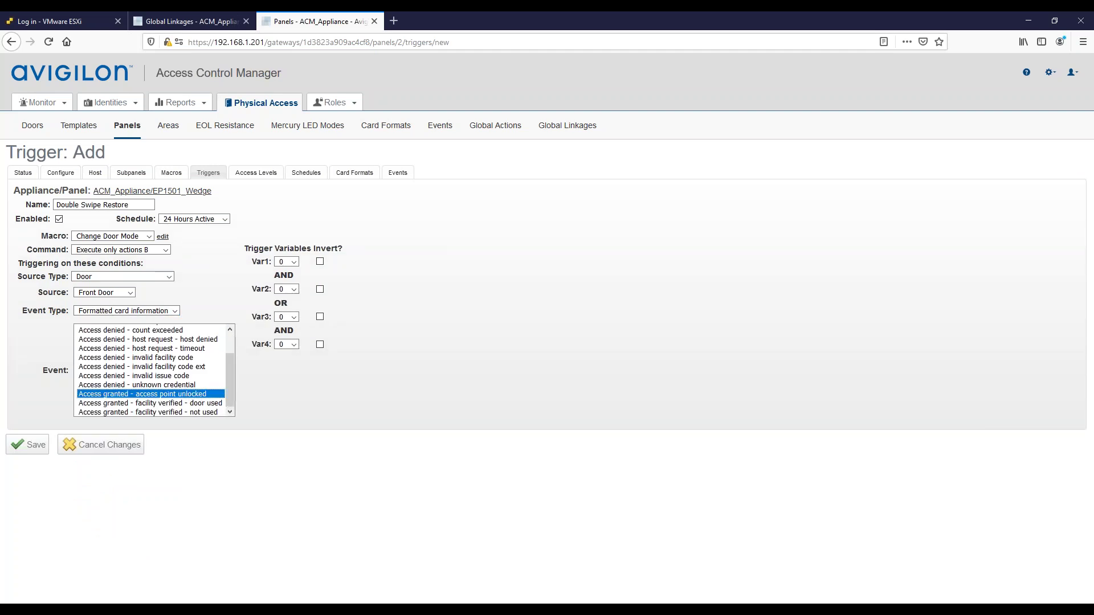
{"action": "left_click", "coordinate": [294, 263]}
{"action": "left_click", "coordinate": [286, 289]}
{"action": "left_click", "coordinate": [33, 447]}
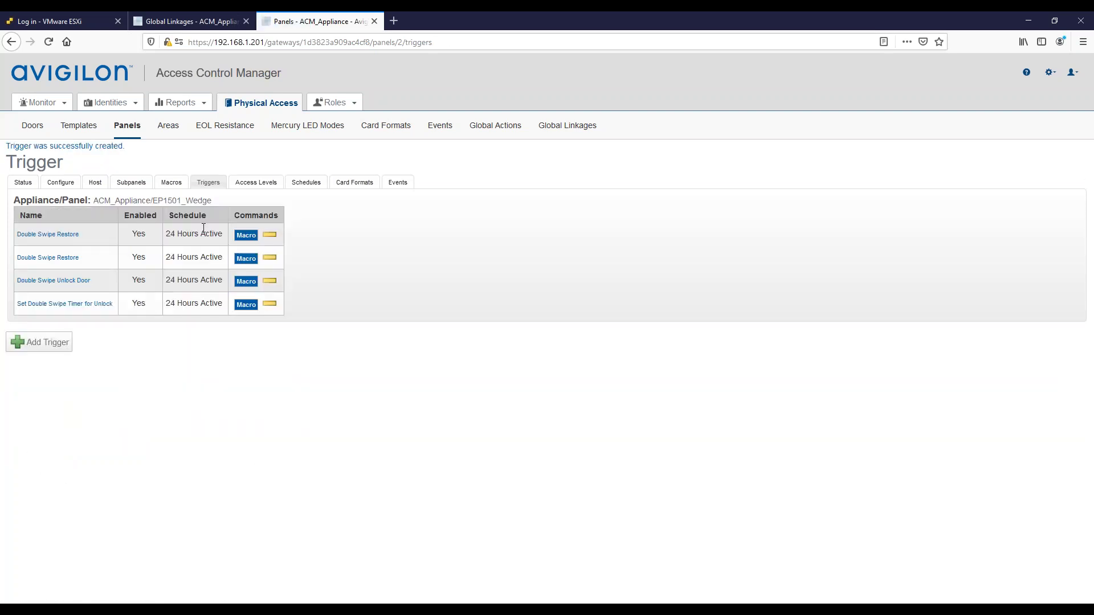
- In the Front Door's operations settings, set APB Mode to Door based timed APB and APB Delay to 6, and save
{"action": "left_click", "coordinate": [38, 126]}
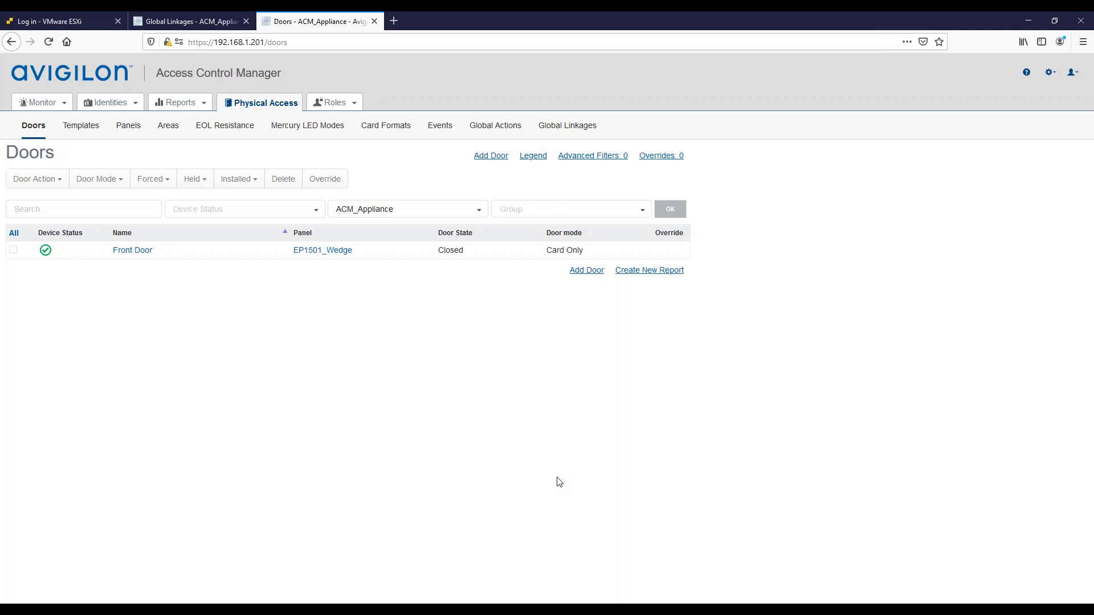
{"action": "left_click", "coordinate": [129, 254]}
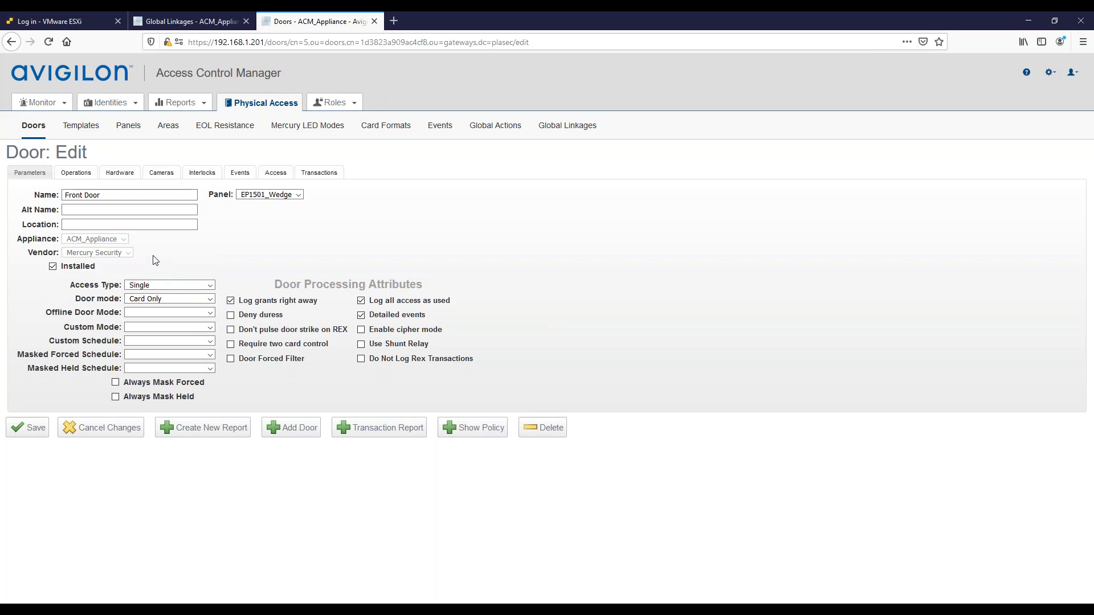
{"action": "left_click", "coordinate": [75, 173]}
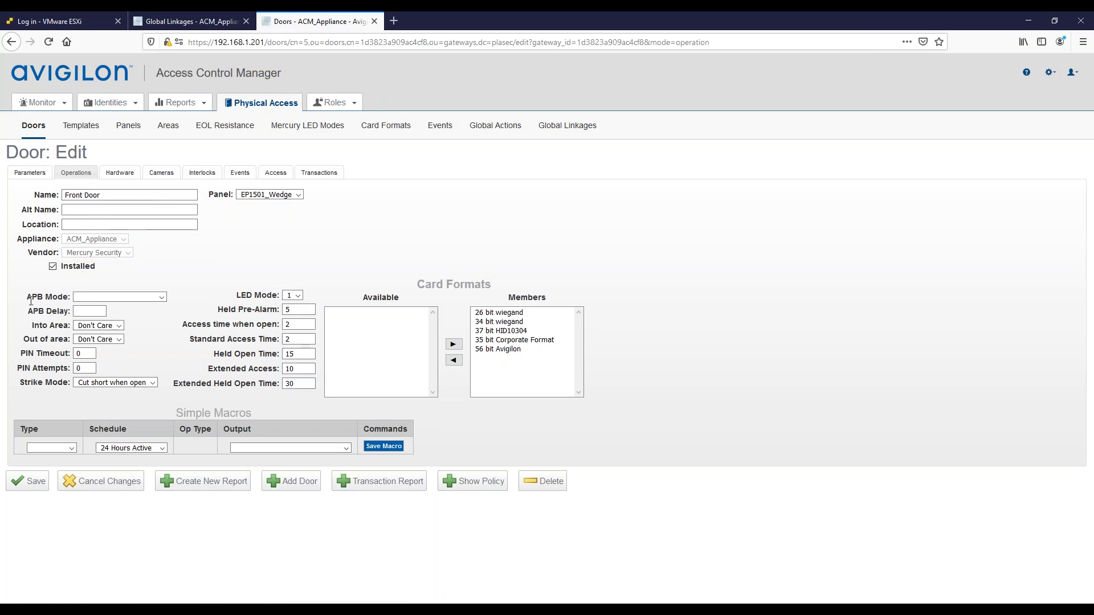
{"action": "left_click", "coordinate": [137, 297]}
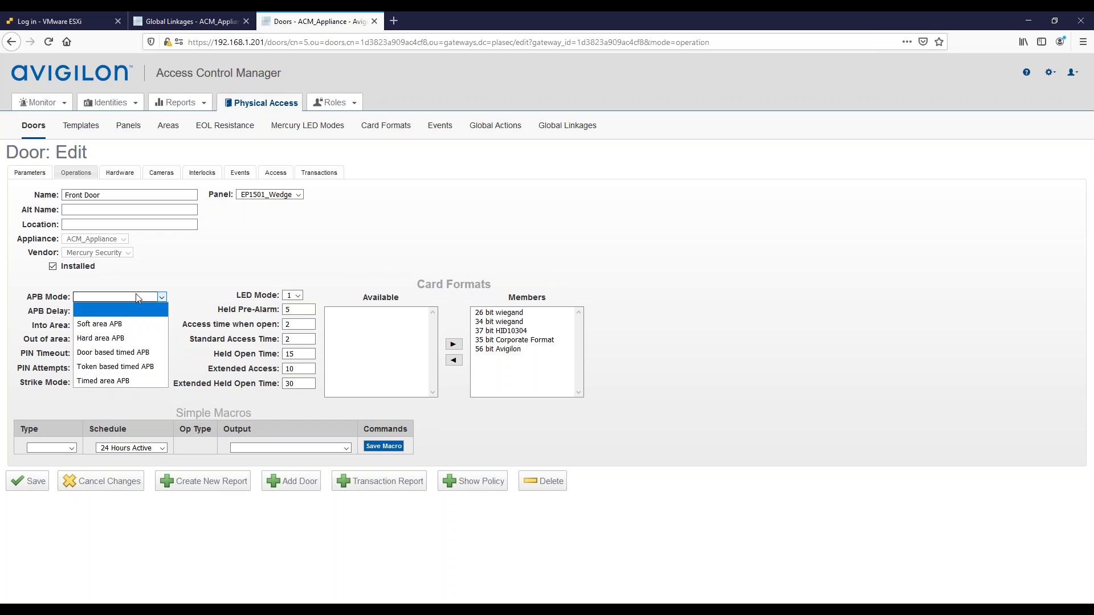
{"action": "left_click", "coordinate": [103, 353]}
{"action": "left_click", "coordinate": [83, 311]}
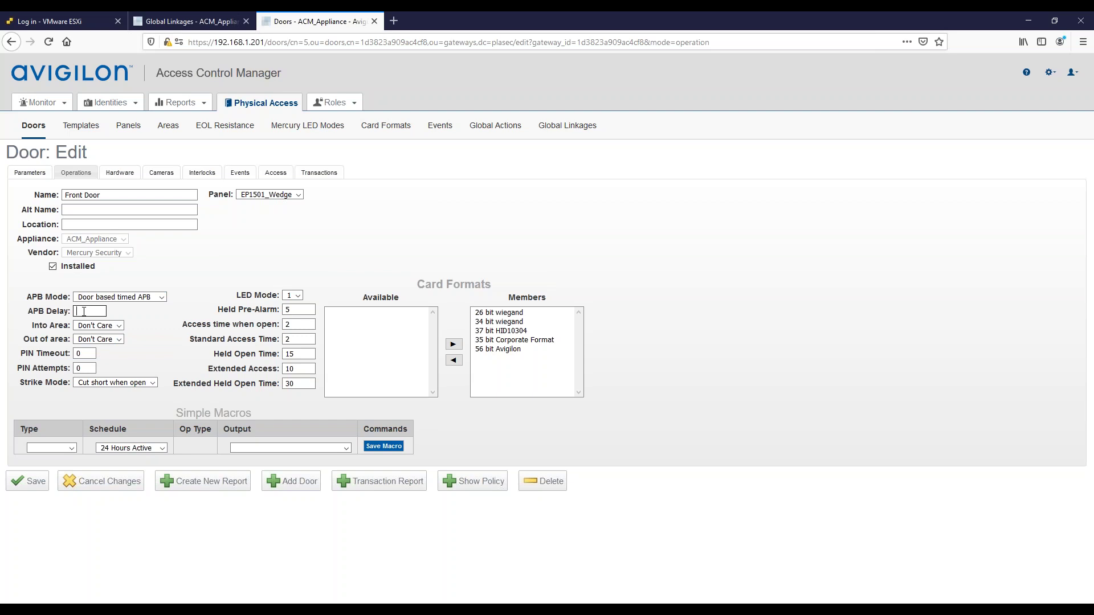
{"action": "type", "text": "6"}
{"action": "left_click", "coordinate": [35, 484]}
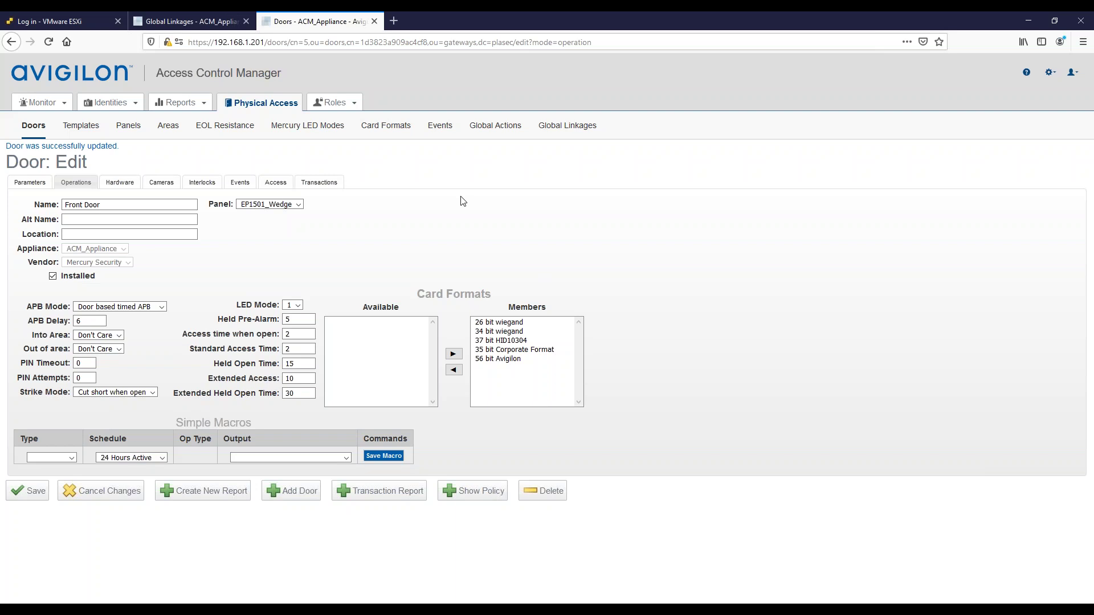
- Check the Front Door in the doors list and its card activity in the event monitor
{"action": "left_click", "coordinate": [40, 135]}
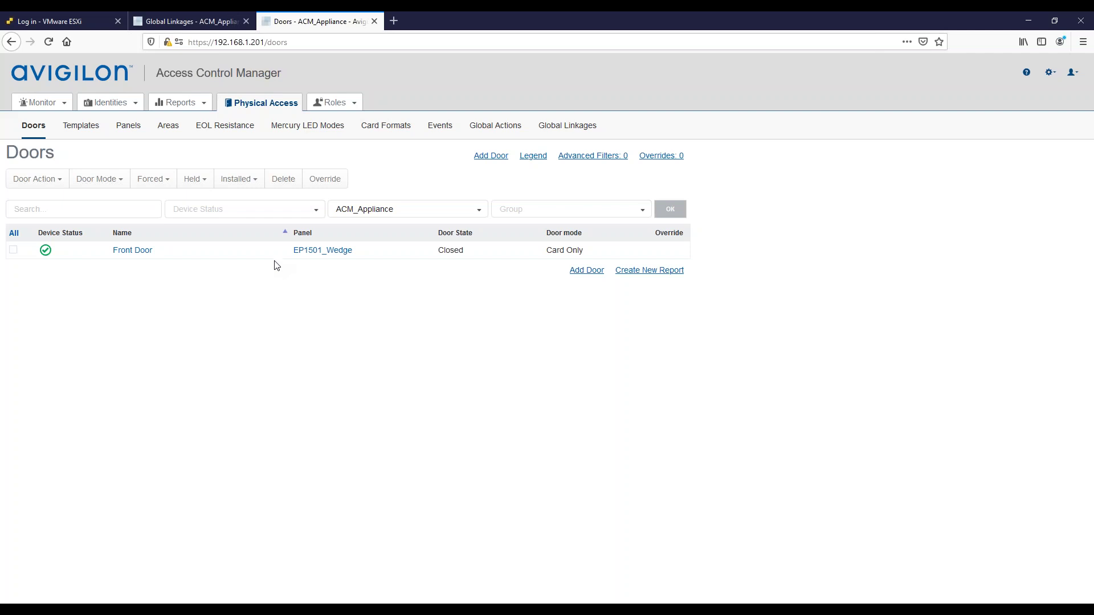
{"action": "left_click", "coordinate": [40, 105]}
{"action": "left_click", "coordinate": [40, 126]}
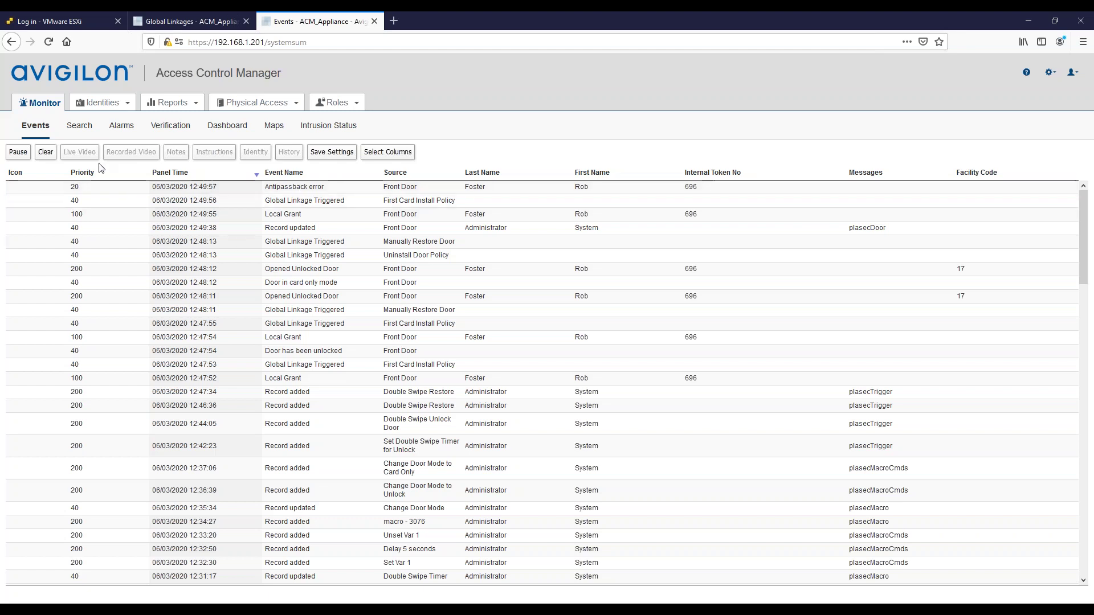
- Mark the test cardholder's most recently used token as APB Exempt, save the token and return to the doors list
{"action": "left_click", "coordinate": [98, 103]}
{"action": "left_click", "coordinate": [95, 121]}
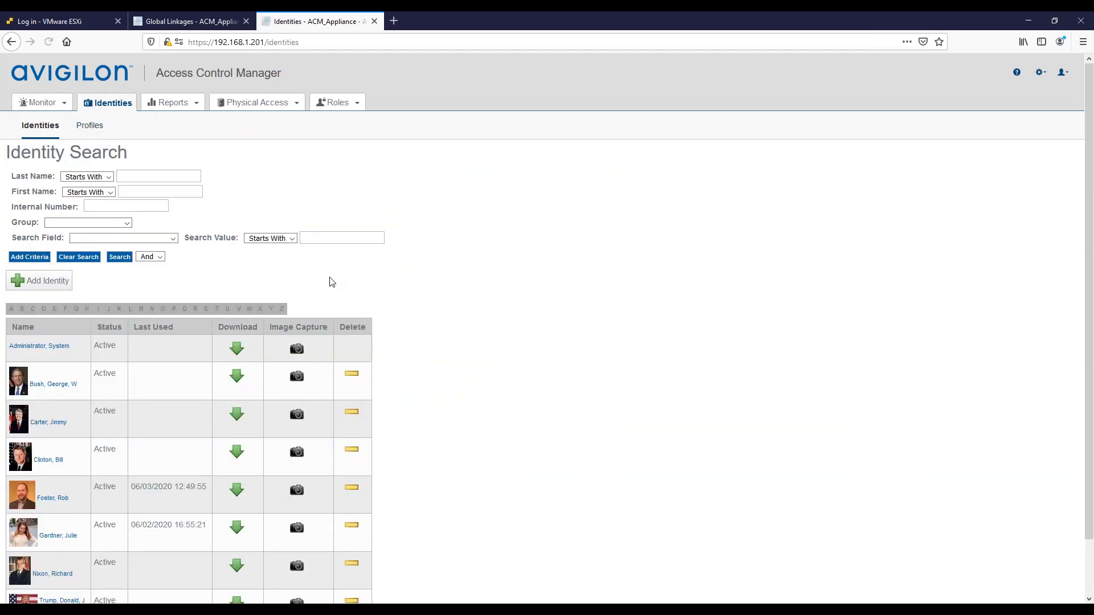
{"action": "scroll", "coordinate": [329, 277], "scroll_direction": "down", "scroll_amount": 2}
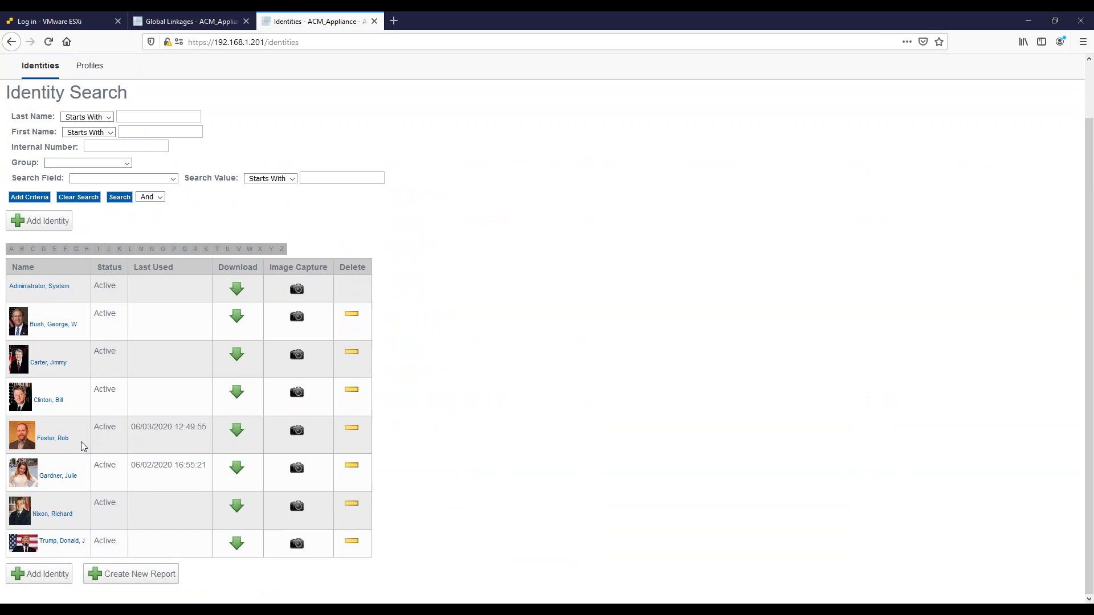
{"action": "left_click", "coordinate": [52, 440]}
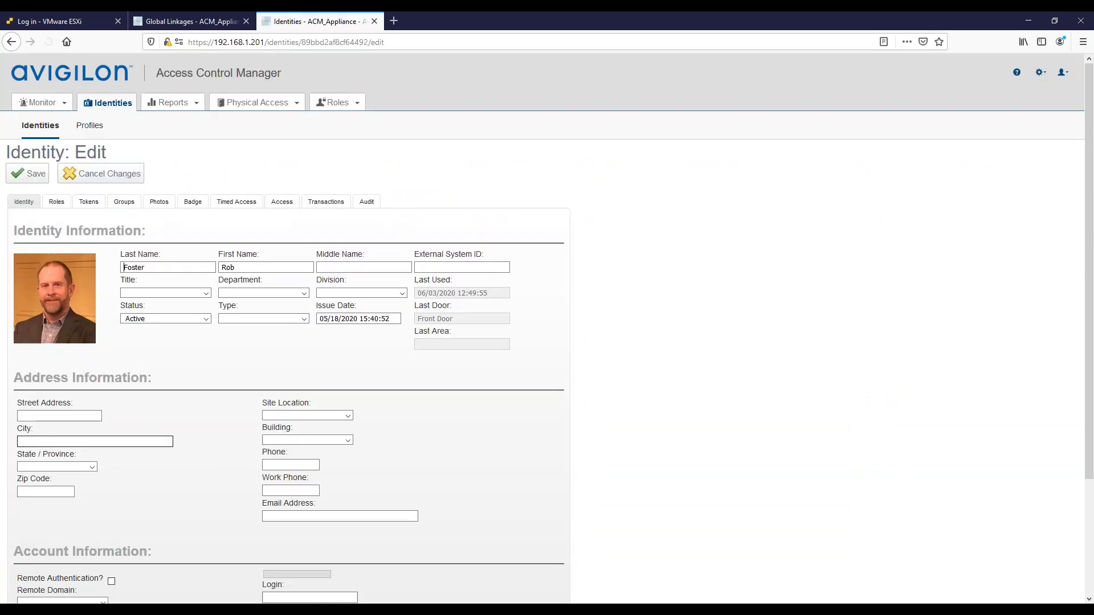
{"action": "left_click", "coordinate": [86, 203]}
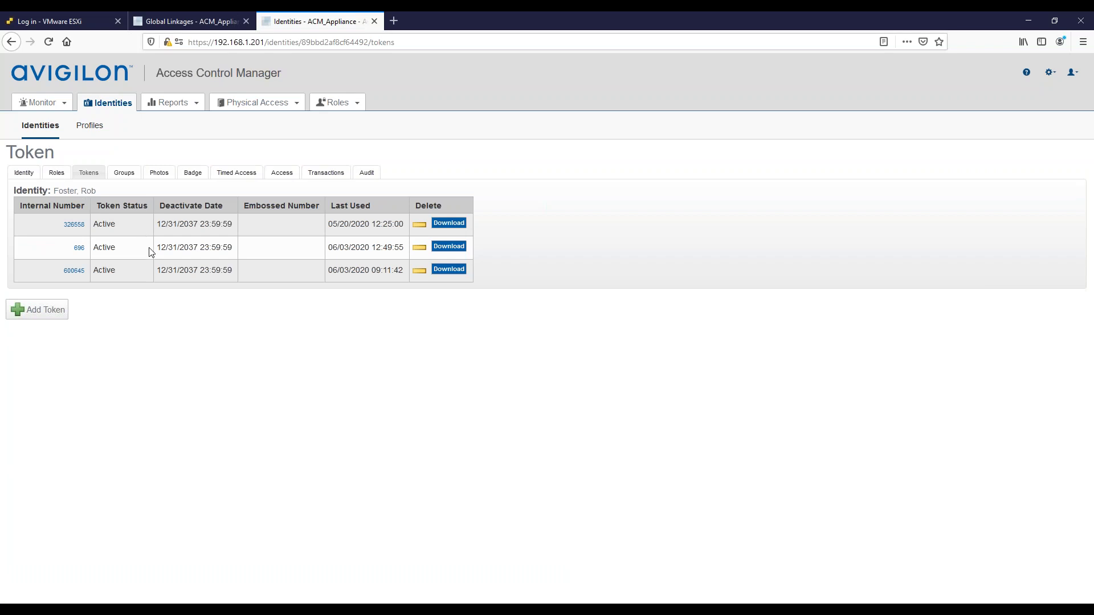
{"action": "left_click", "coordinate": [79, 247]}
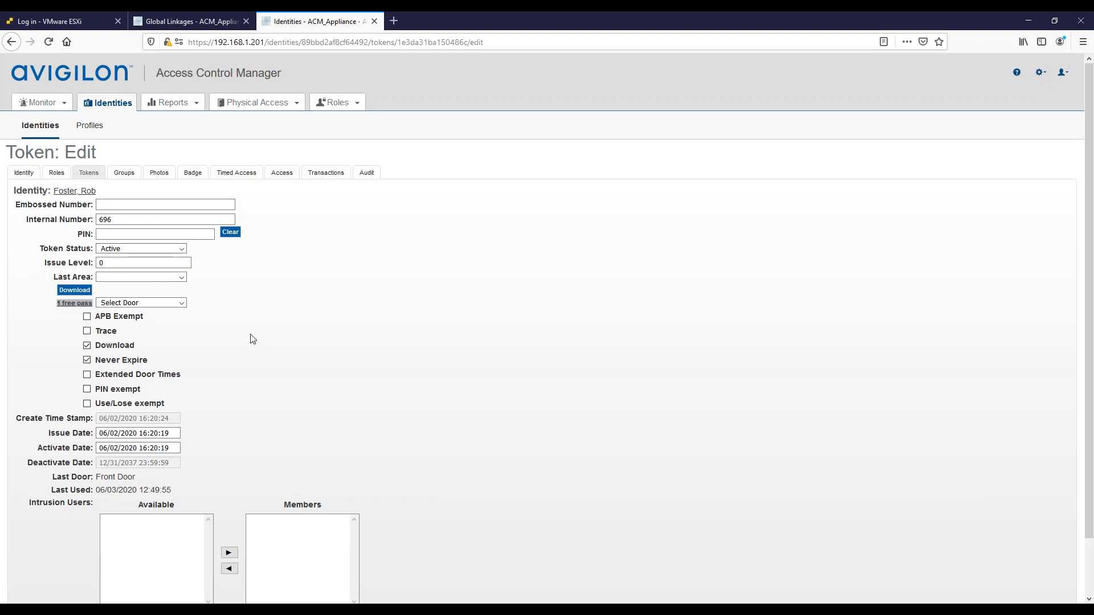
{"action": "scroll", "coordinate": [254, 339], "scroll_direction": "down", "scroll_amount": 2}
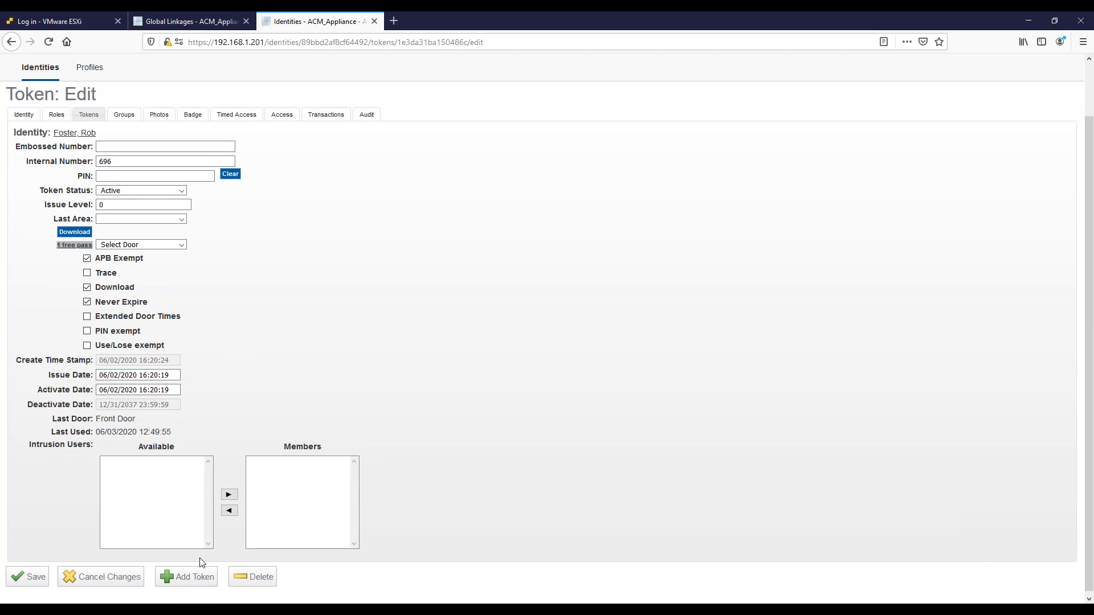
{"action": "left_click", "coordinate": [32, 579]}
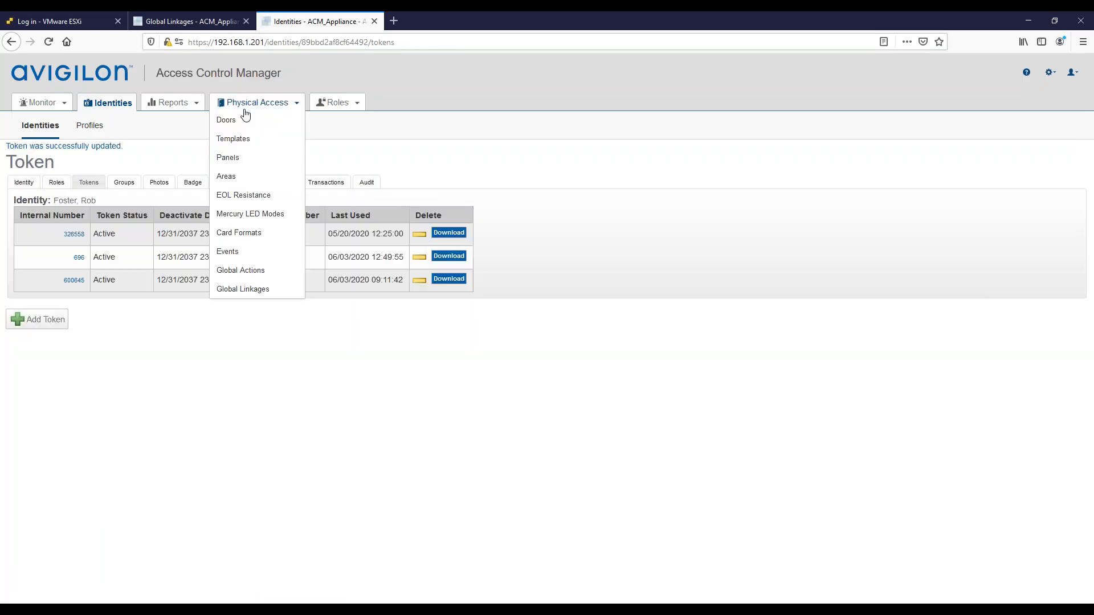
{"action": "left_click", "coordinate": [241, 121]}
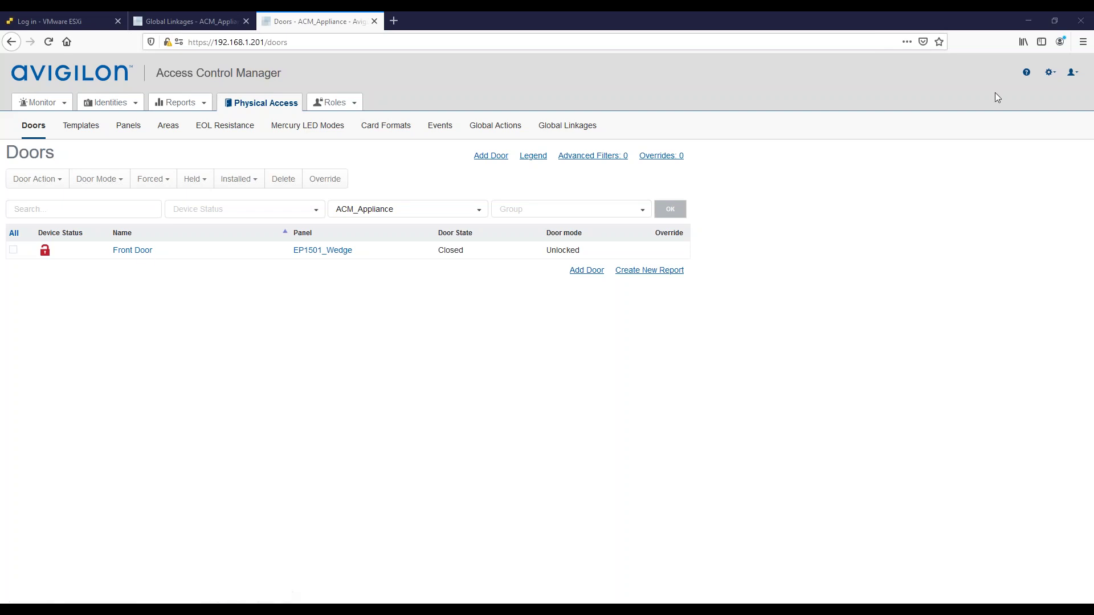
- Set the appliance's Name Server to 8.8.8.8 and save the settings without updating the browser's stored login
{"action": "left_click", "coordinate": [1050, 76]}
{"action": "left_click", "coordinate": [1028, 111]}
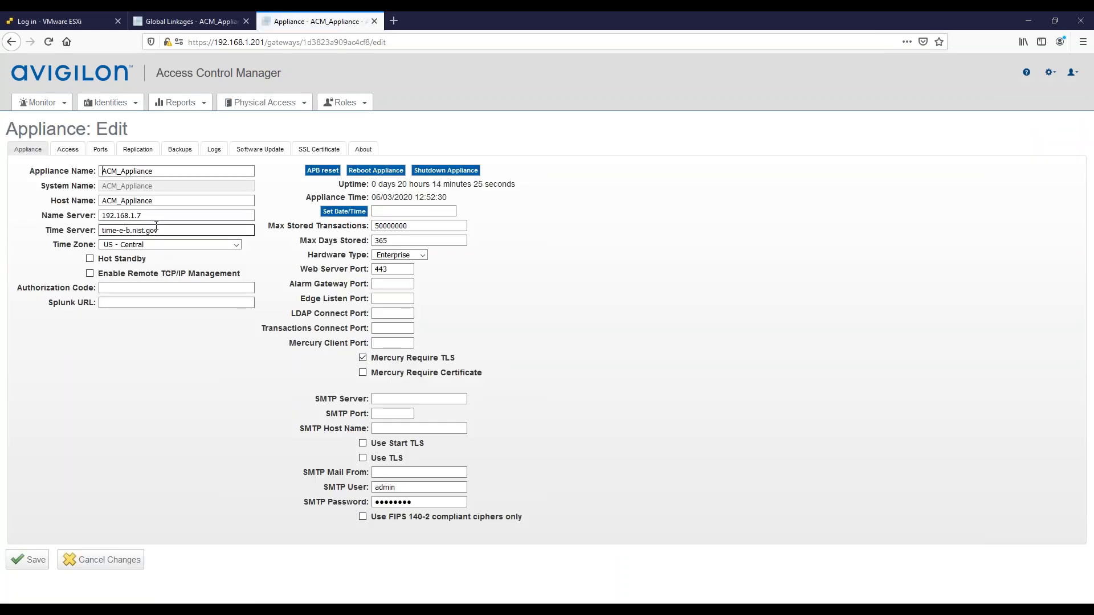
{"action": "triple_click", "coordinate": [121, 215]}
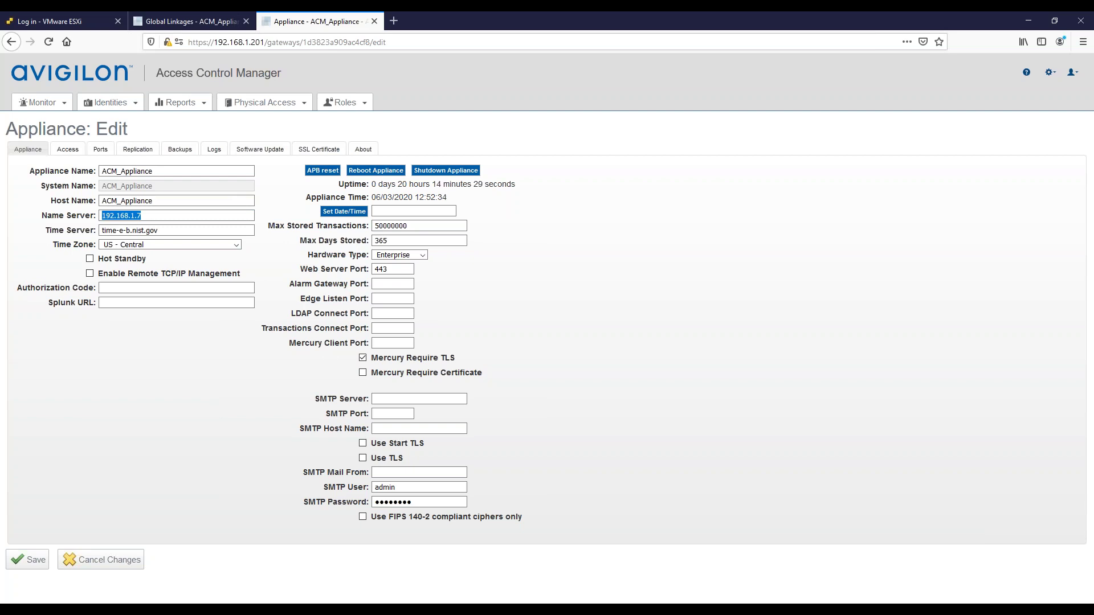
{"action": "key", "text": "BackSpace"}
{"action": "left_click", "coordinate": [185, 201]}
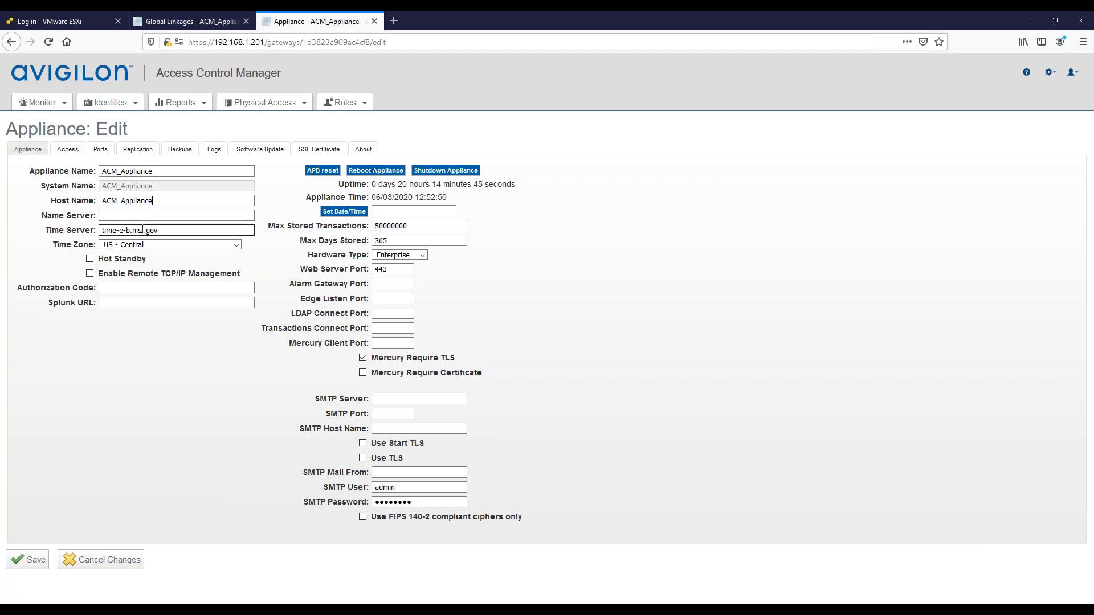
{"action": "left_click", "coordinate": [176, 229]}
{"action": "left_click", "coordinate": [118, 217]}
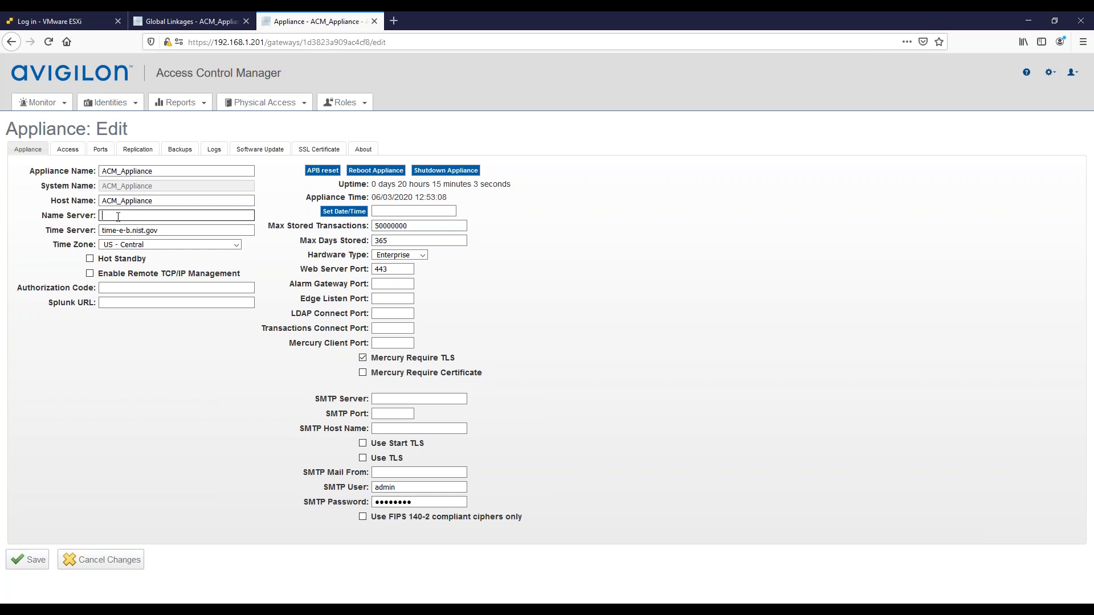
{"action": "type", "text": "8."}
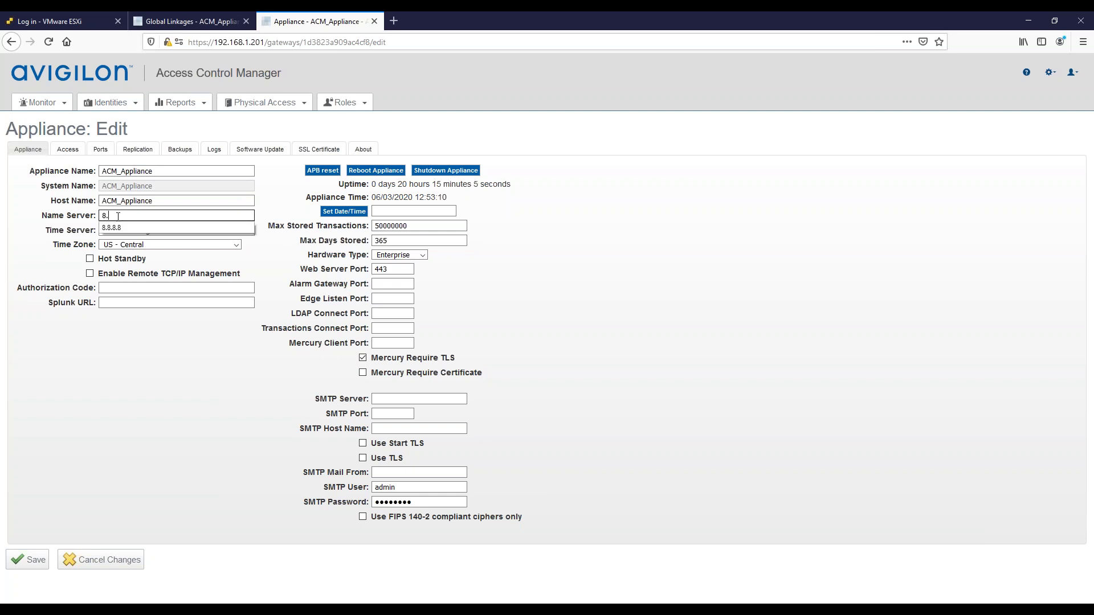
{"action": "type", "text": "8.8.8"}
{"action": "left_click", "coordinate": [163, 486]}
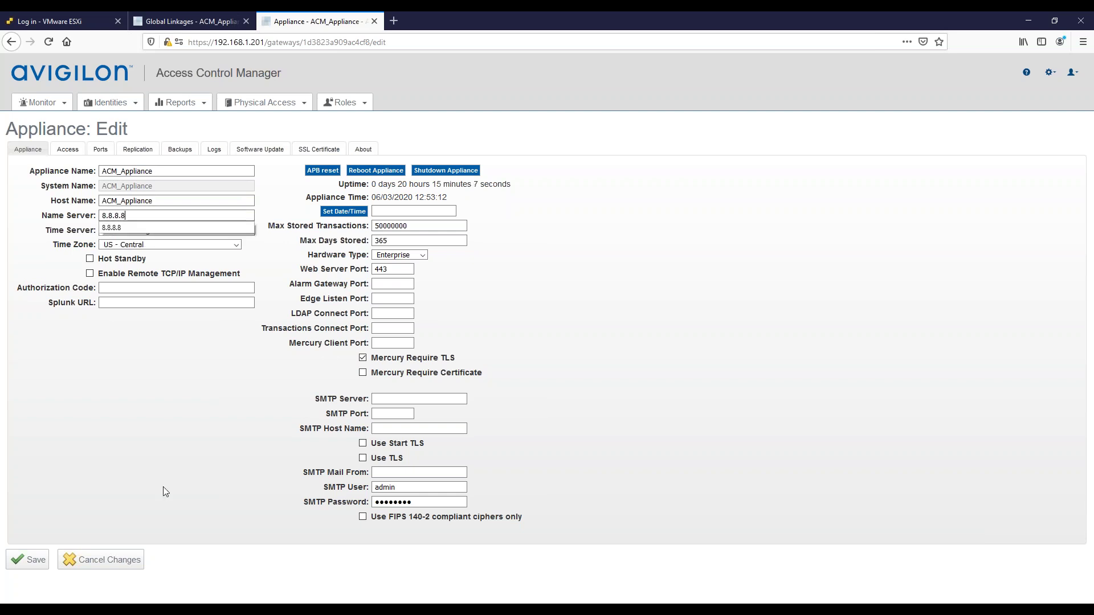
{"action": "left_click", "coordinate": [38, 561]}
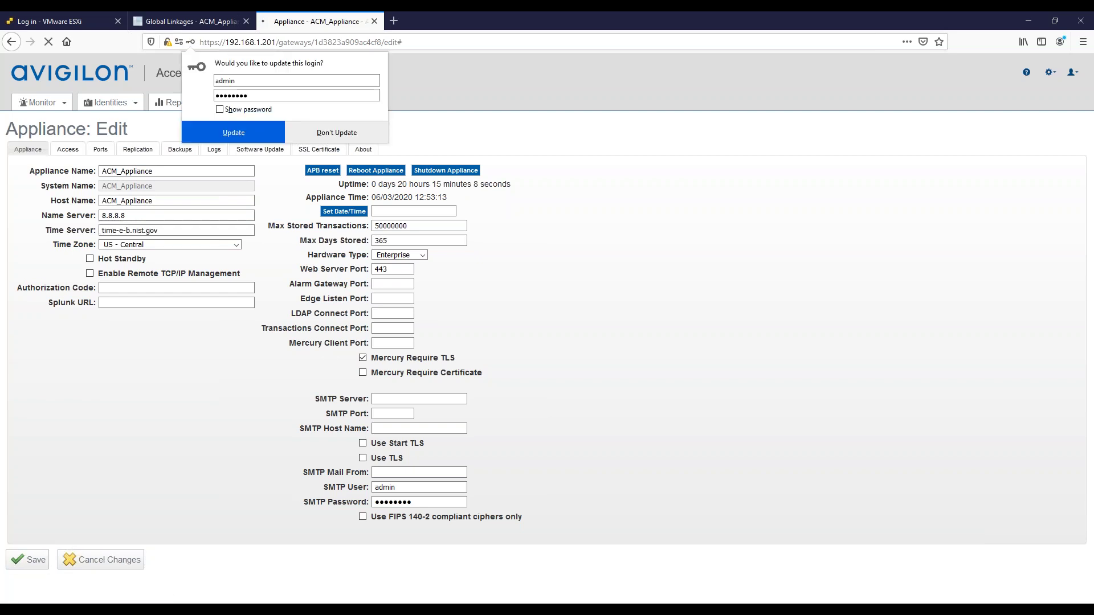
{"action": "left_click", "coordinate": [335, 130]}
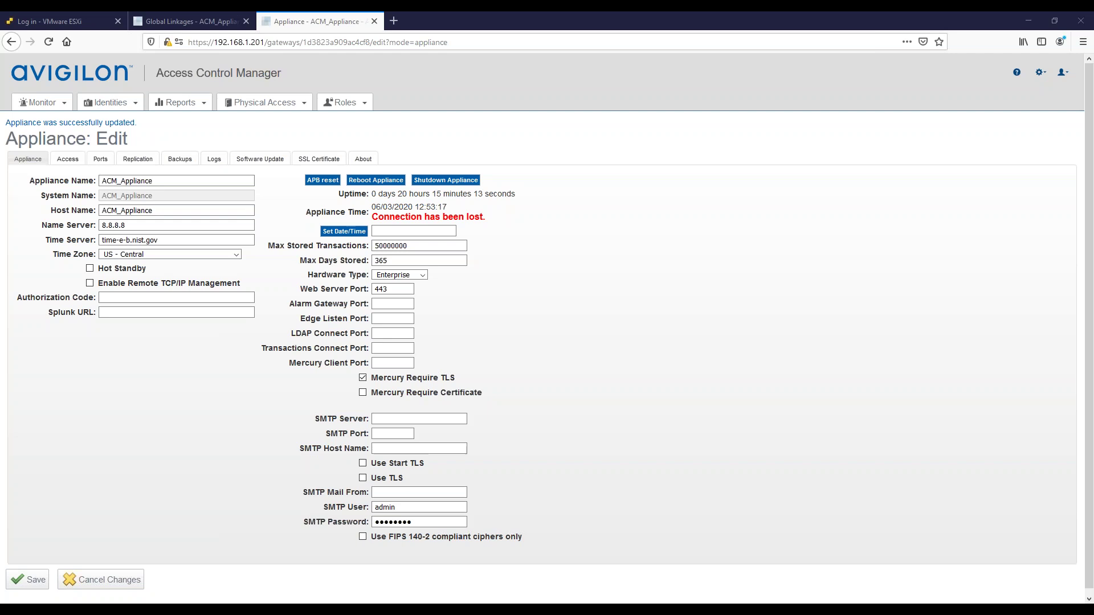
{"action": "left_click", "coordinate": [1029, 23]}
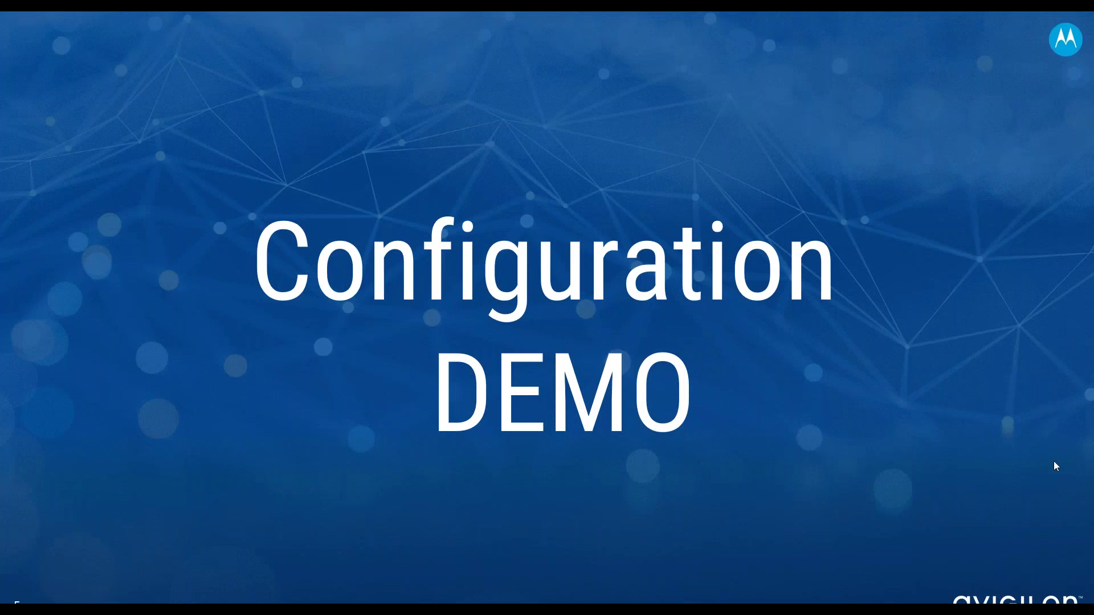
{"action": "key", "text": "Right"}
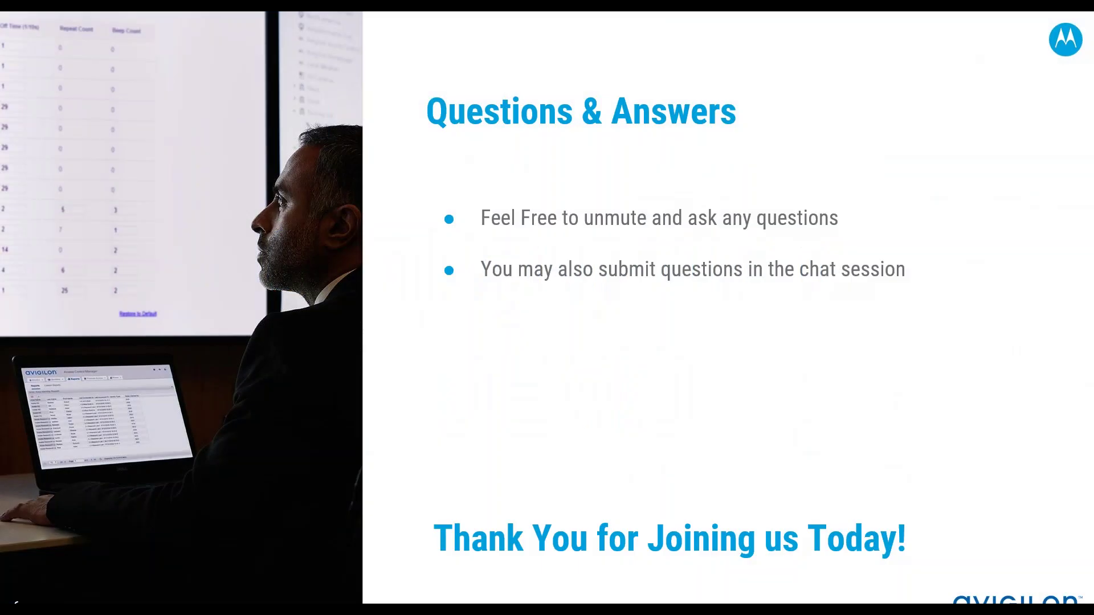